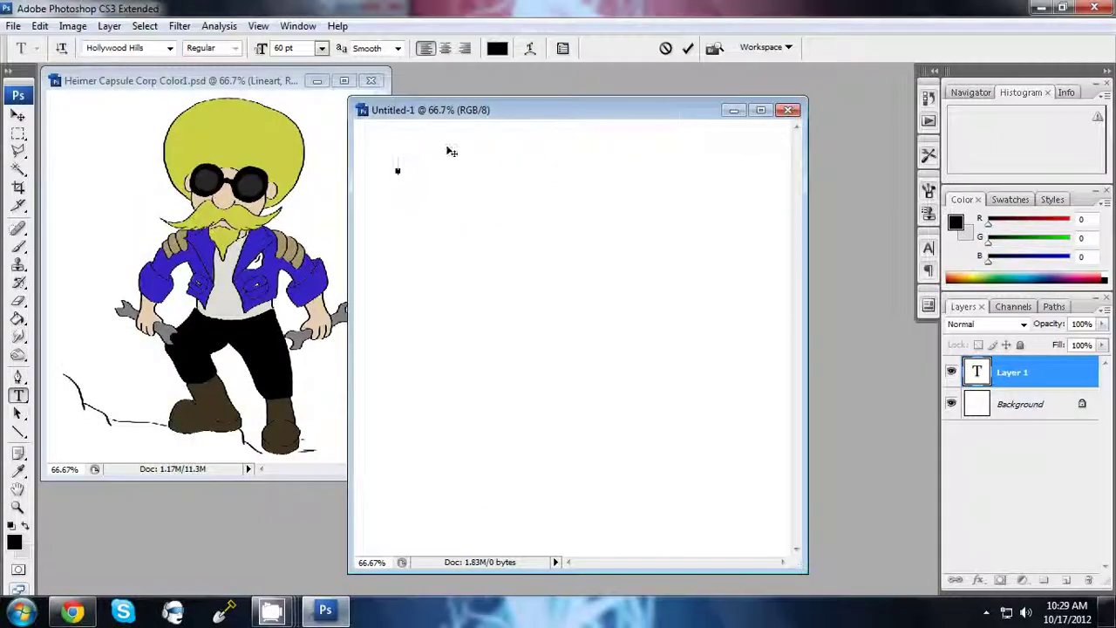
# - Type 'HERE WE GO AGAIN!' and 'DAY 2 - WORKING ON DETAIL!' on two lines, then close Untitled-1, committing the text
pyautogui.write('HERE WE GO AGAIN!')
pyautogui.press('Return')
pyautogui.press('Return')
pyautogui.write('DAY 2 - WORKING ON DETAIL!')
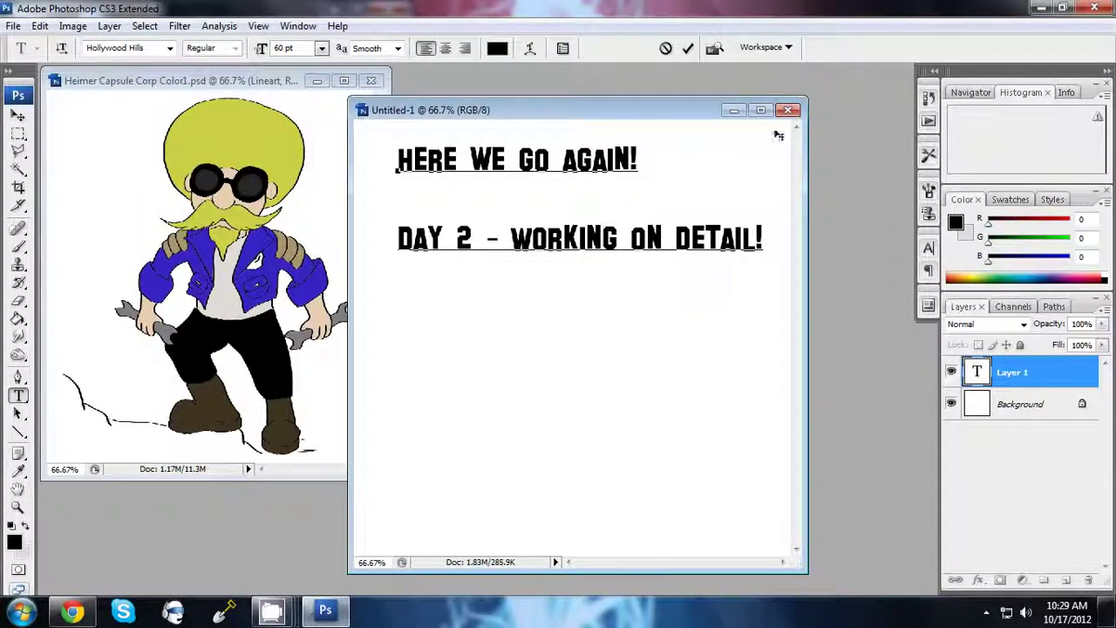
pyautogui.click(788, 110)
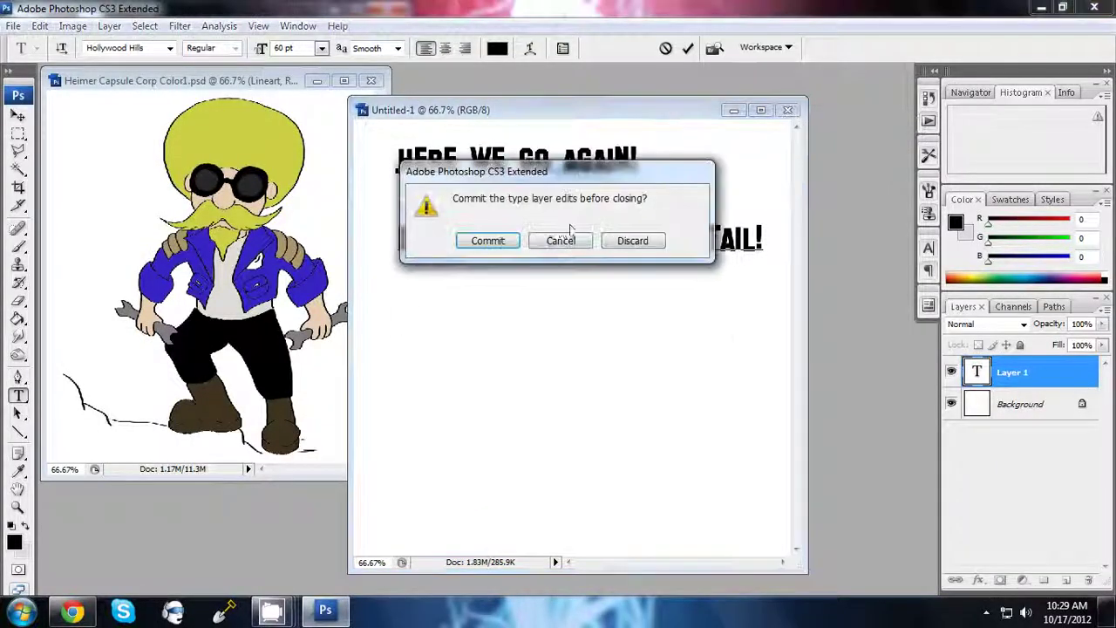
pyautogui.click(489, 241)
# - With the Burn tool on the Coat layer, darken the left sleeve and left lapel
pyautogui.hotkey('ctrl', '+')
pyautogui.hotkey('ctrl', '+')
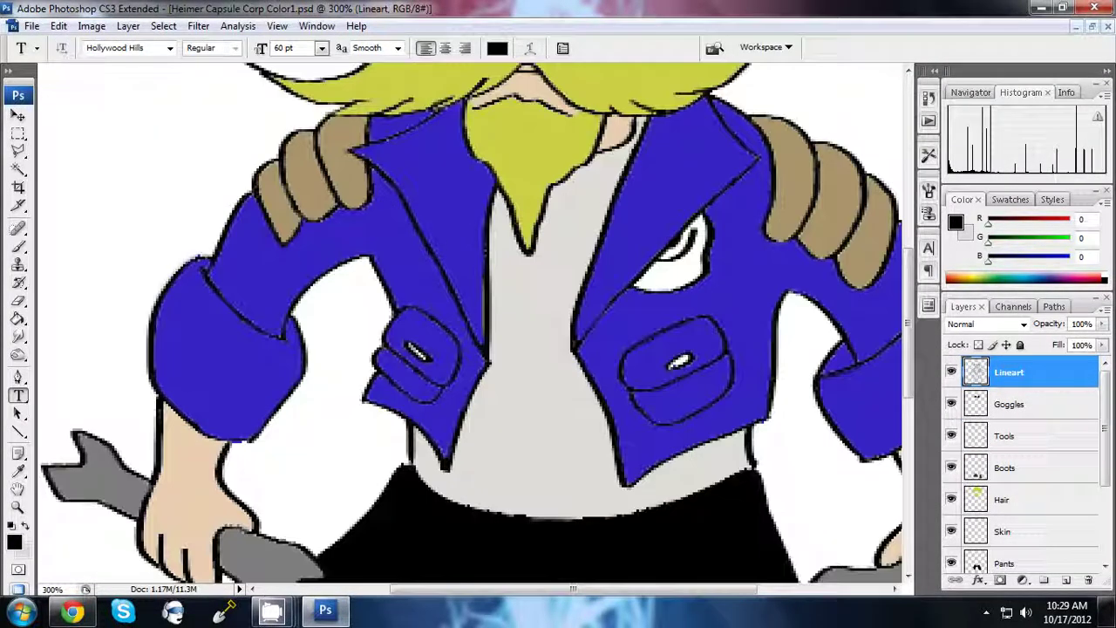
pyautogui.click(17, 336)
pyautogui.click(18, 355)
pyautogui.click(1004, 533)
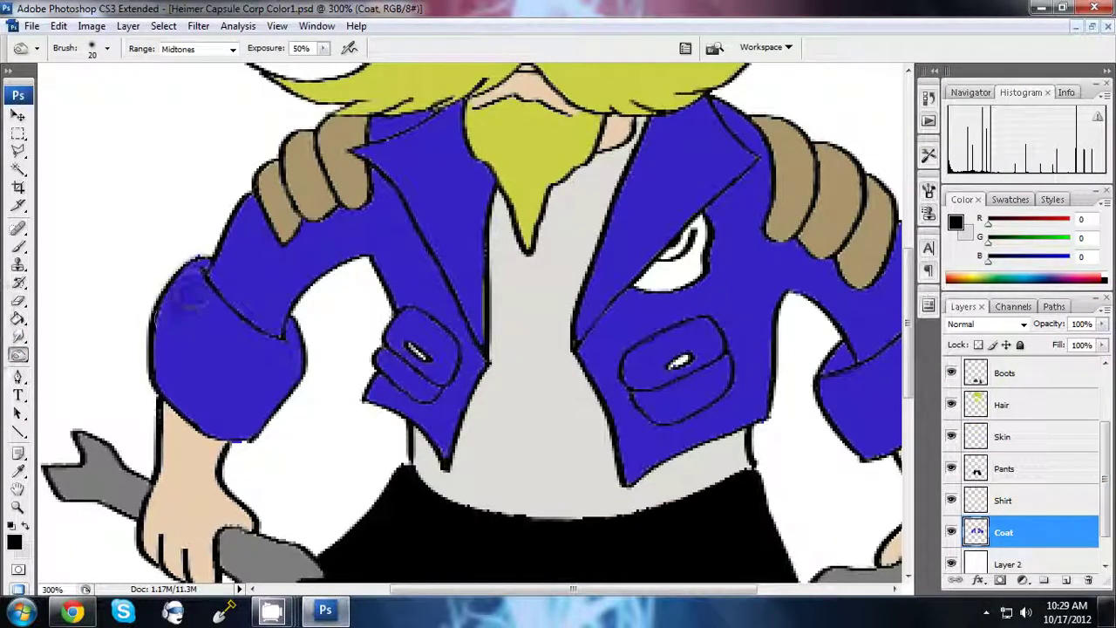
pyautogui.moveTo(187, 288)
pyautogui.mouseDown()
pyautogui.moveTo(201, 418)
pyautogui.moveTo(271, 349)
pyautogui.moveTo(218, 279)
pyautogui.moveTo(250, 311)
pyautogui.mouseUp()
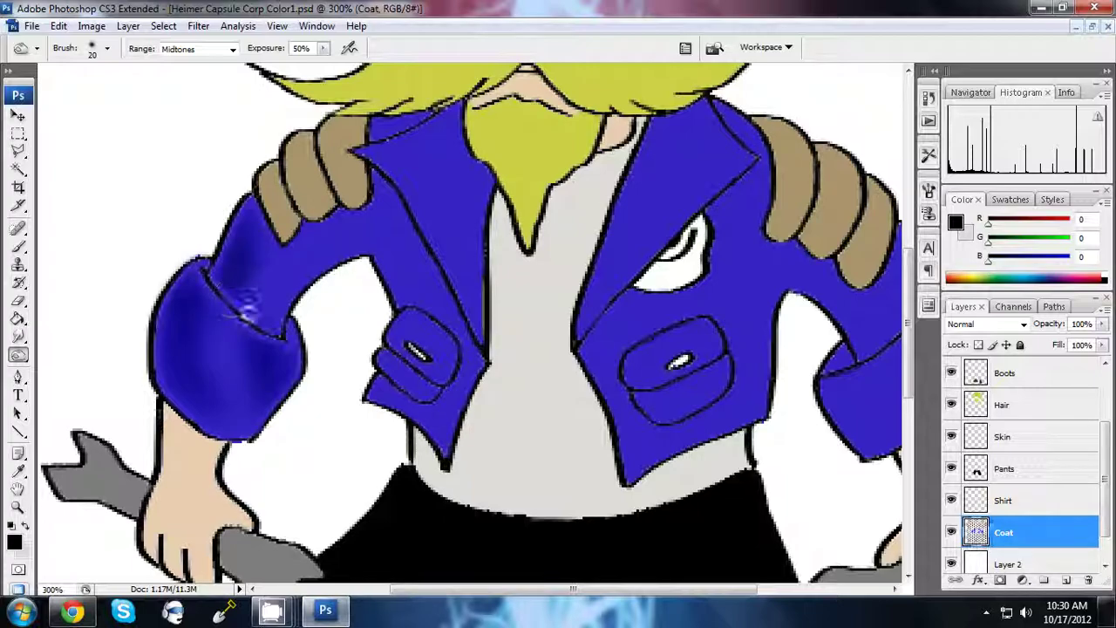
pyautogui.moveTo(341, 245)
pyautogui.mouseDown()
pyautogui.moveTo(414, 144)
pyautogui.moveTo(476, 323)
pyautogui.moveTo(462, 410)
pyautogui.moveTo(436, 349)
pyautogui.moveTo(406, 400)
pyautogui.mouseUp()
# - Burn deeper shadows into the top of the left lapel and the upper sleeve and cuff
pyautogui.hotkey('alt', 'shift', ']')
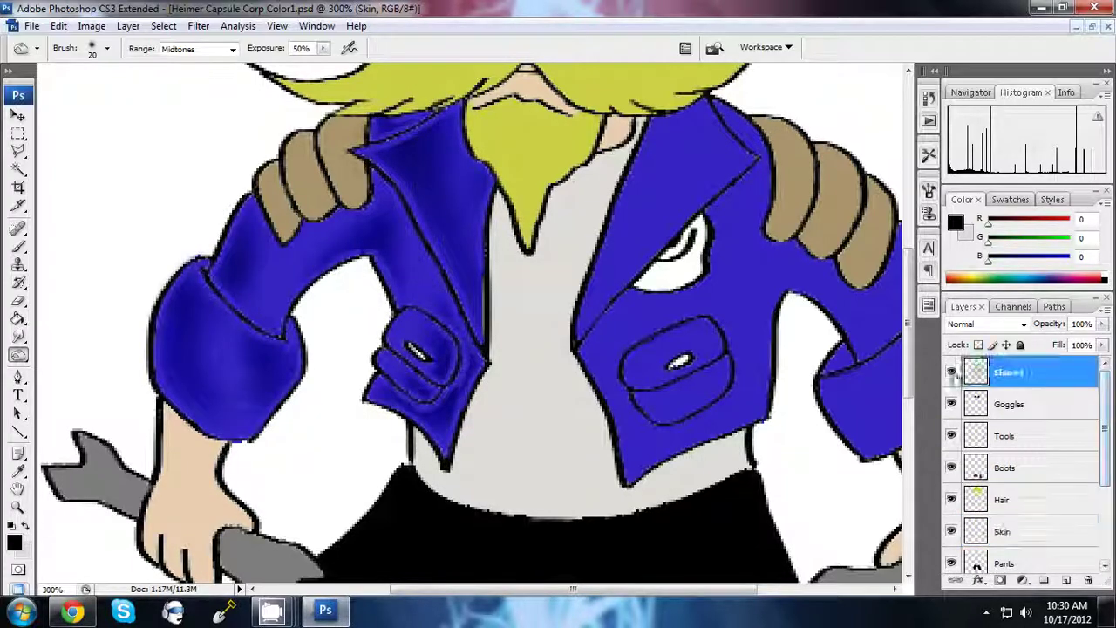
pyautogui.moveTo(445, 279)
pyautogui.mouseDown()
pyautogui.moveTo(367, 157)
pyautogui.moveTo(407, 109)
pyautogui.mouseUp()
pyautogui.moveTo(214, 235)
pyautogui.mouseDown()
pyautogui.moveTo(229, 311)
pyautogui.moveTo(157, 358)
pyautogui.moveTo(301, 366)
pyautogui.moveTo(296, 330)
pyautogui.moveTo(367, 246)
pyautogui.mouseUp()
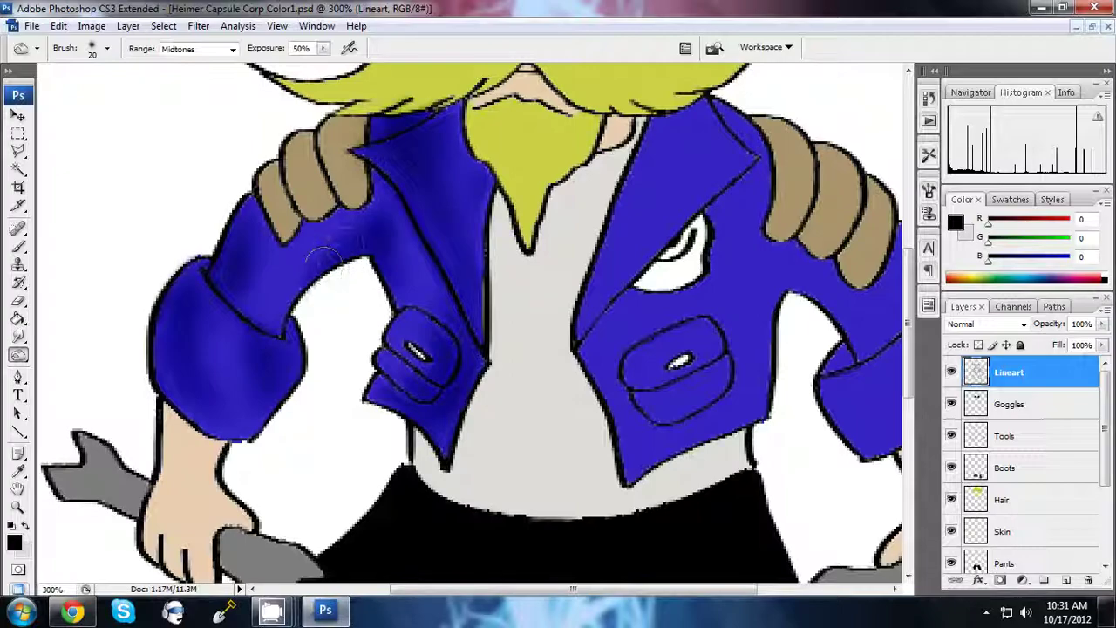
pyautogui.moveTo(18, 355); pyautogui.dragTo(61, 355)
pyautogui.scroll(-3, 1029, 436)
# - Dodge lighter highlights onto the cuff, upper sleeve and left lapel near the collar
pyautogui.click(1004, 523)
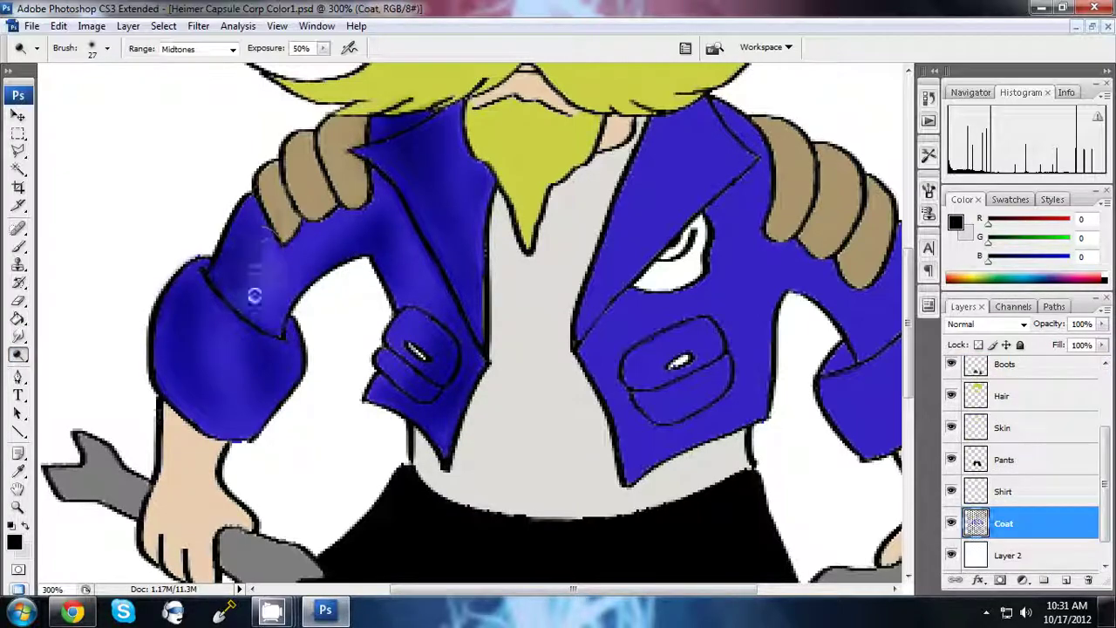
pyautogui.moveTo(198, 298)
pyautogui.mouseDown()
pyautogui.moveTo(262, 366)
pyautogui.moveTo(227, 366)
pyautogui.moveTo(192, 314)
pyautogui.moveTo(291, 249)
pyautogui.mouseUp()
pyautogui.moveTo(423, 262)
pyautogui.mouseDown()
pyautogui.moveTo(440, 153)
pyautogui.moveTo(467, 253)
pyautogui.mouseUp()
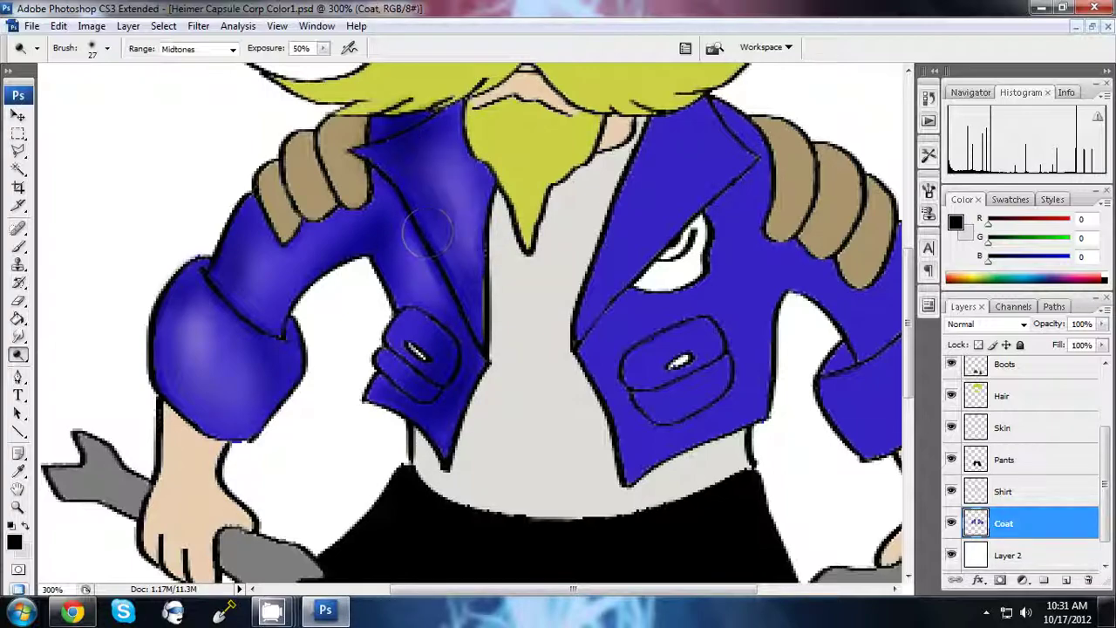
pyautogui.scroll(3, 1089, 491)
pyautogui.click(1029, 373)
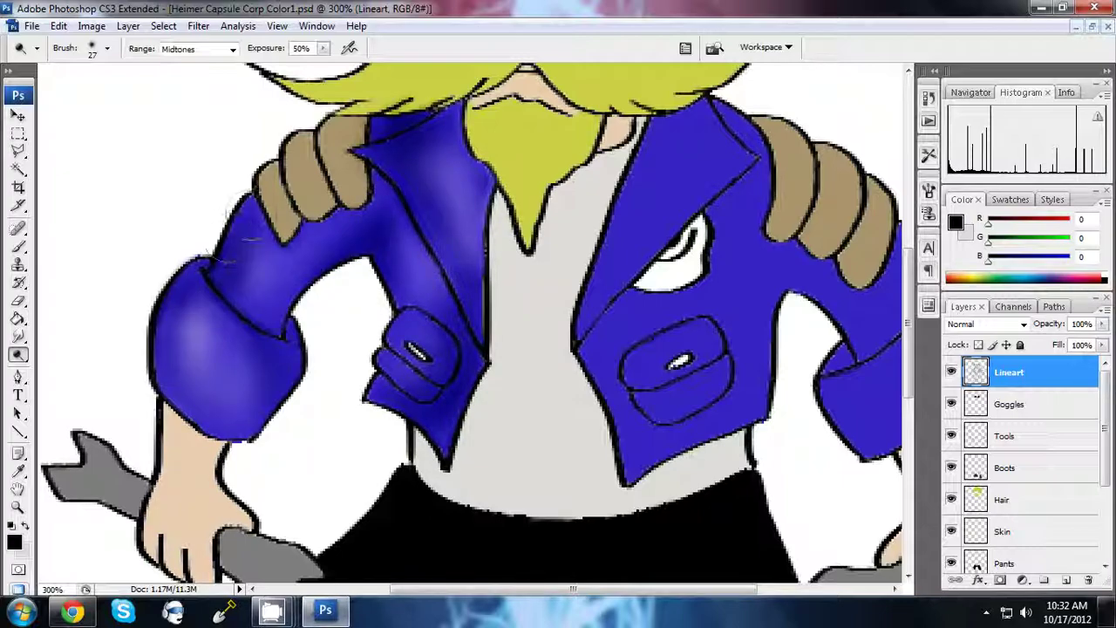
pyautogui.scroll(-3, 1029, 463)
pyautogui.click(1029, 506)
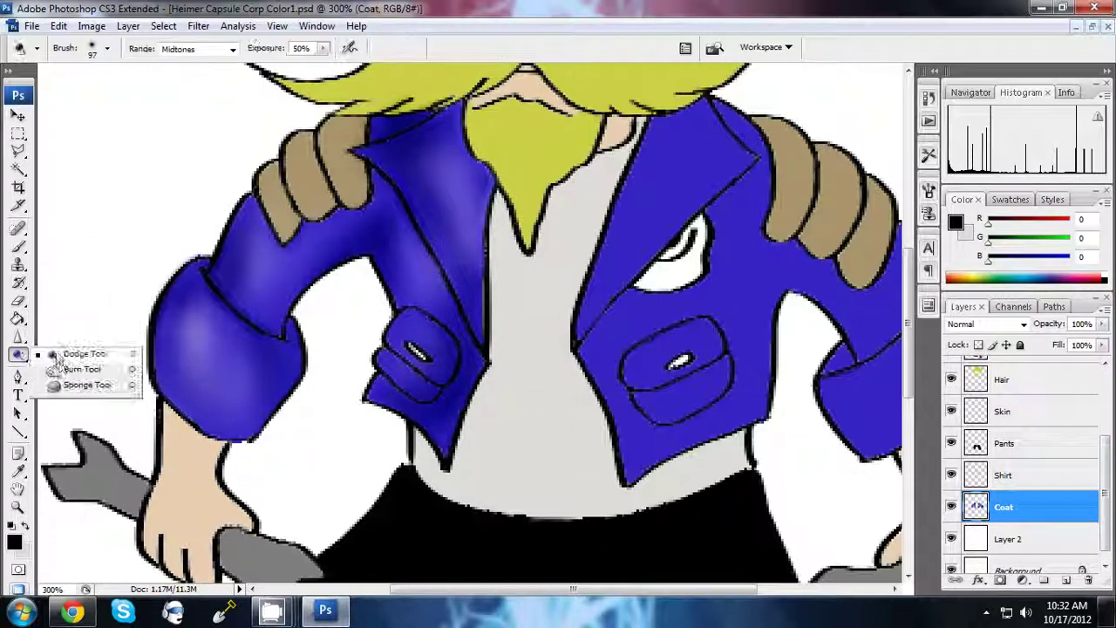
pyautogui.moveTo(18, 353); pyautogui.dragTo(78, 367)
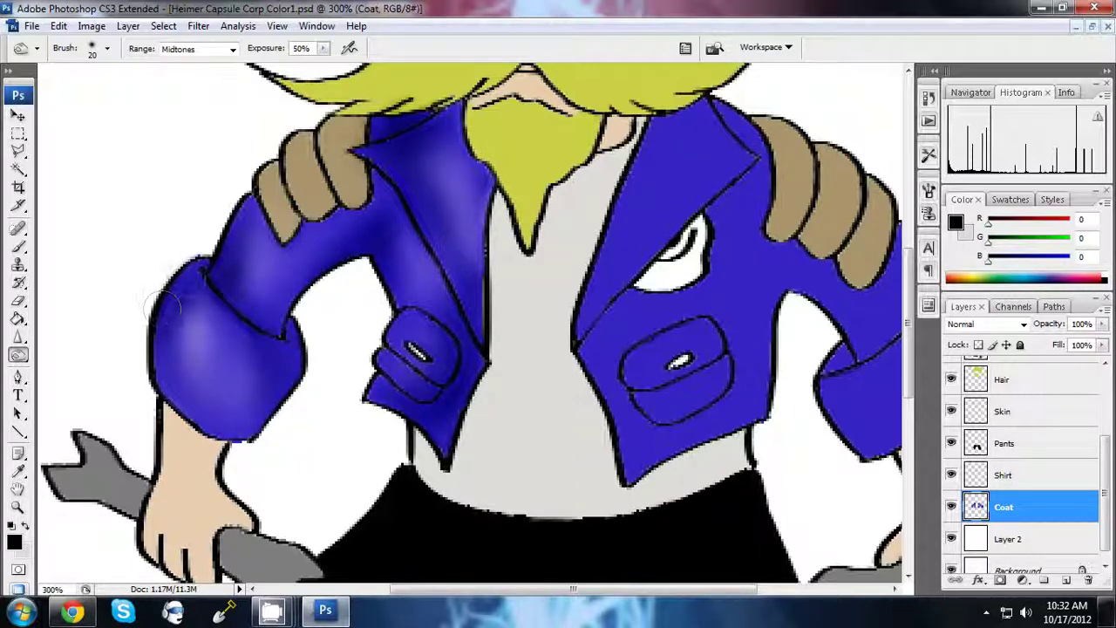
pyautogui.moveTo(573, 589); pyautogui.dragTo(640, 589)
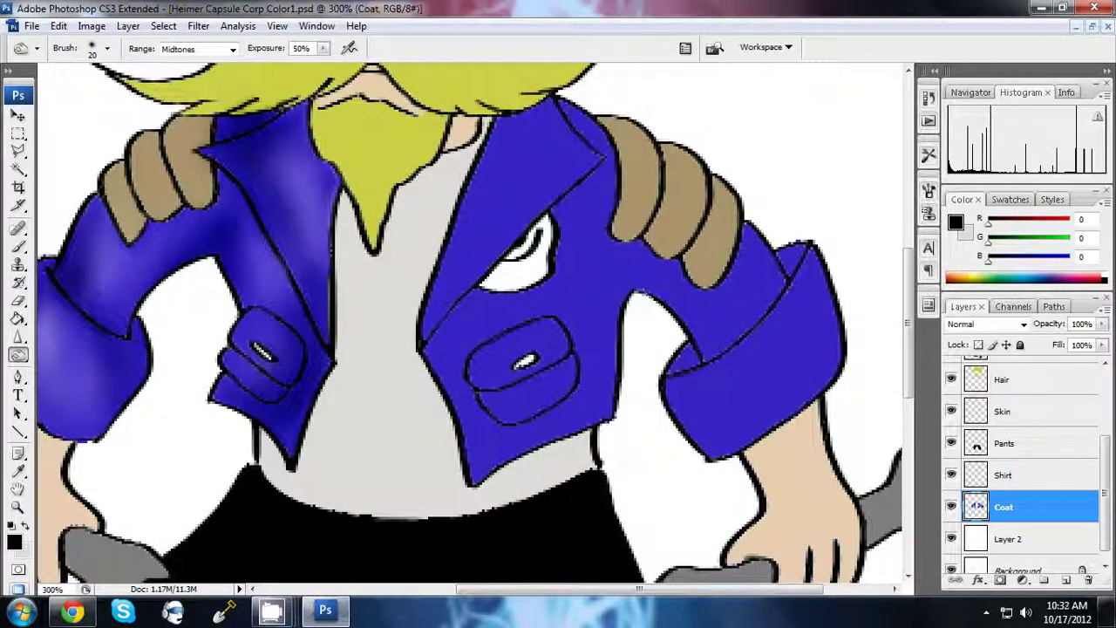
# - Burn deeper blue shadows into the coat's right lapel and around the right pocket
pyautogui.moveTo(563, 112)
pyautogui.mouseDown()
pyautogui.moveTo(555, 155)
pyautogui.moveTo(480, 262)
pyautogui.mouseUp()
pyautogui.moveTo(561, 169); pyautogui.dragTo(462, 287)
pyautogui.moveTo(524, 166); pyautogui.dragTo(514, 203)
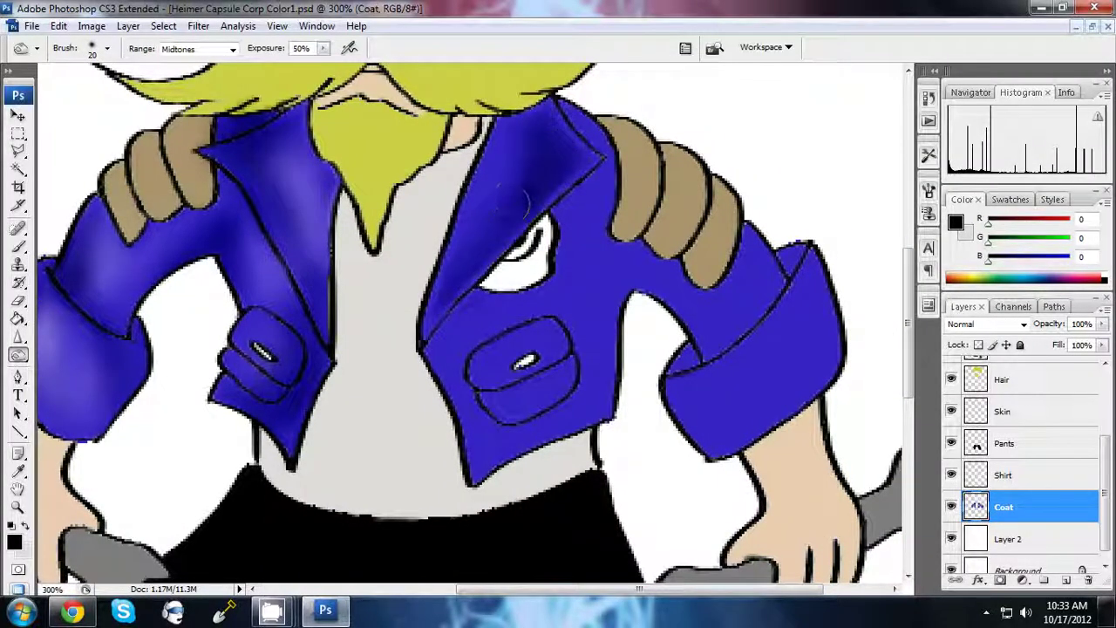
pyautogui.moveTo(471, 348); pyautogui.dragTo(558, 410)
pyautogui.moveTo(445, 314)
pyautogui.mouseDown()
pyautogui.moveTo(462, 454)
pyautogui.moveTo(610, 288)
pyautogui.moveTo(667, 309)
pyautogui.mouseUp()
# - Darken the right sleeve and the front panel from hem to collar around the pocket
pyautogui.moveTo(566, 113); pyautogui.dragTo(602, 227)
pyautogui.moveTo(593, 165); pyautogui.dragTo(611, 279)
pyautogui.moveTo(738, 262)
pyautogui.mouseDown()
pyautogui.moveTo(789, 306)
pyautogui.moveTo(816, 354)
pyautogui.moveTo(698, 410)
pyautogui.moveTo(683, 361)
pyautogui.mouseUp()
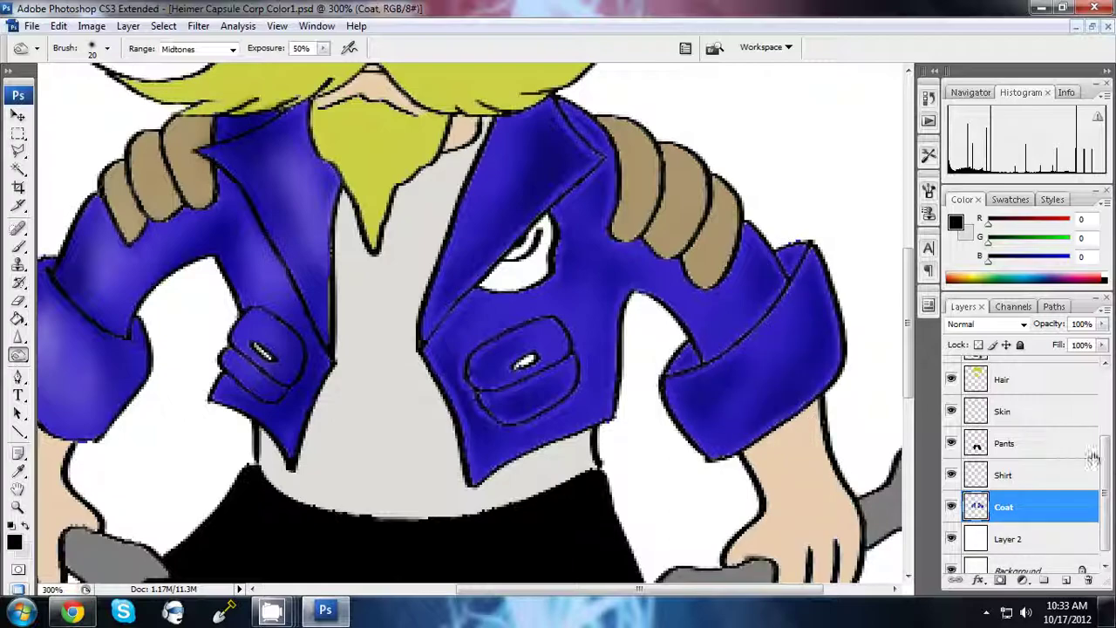
pyautogui.hotkey('alt', 'shift', ']')
pyautogui.moveTo(850, 339)
pyautogui.mouseDown()
pyautogui.moveTo(780, 297)
pyautogui.moveTo(685, 365)
pyautogui.mouseUp()
pyautogui.moveTo(795, 250); pyautogui.dragTo(749, 316)
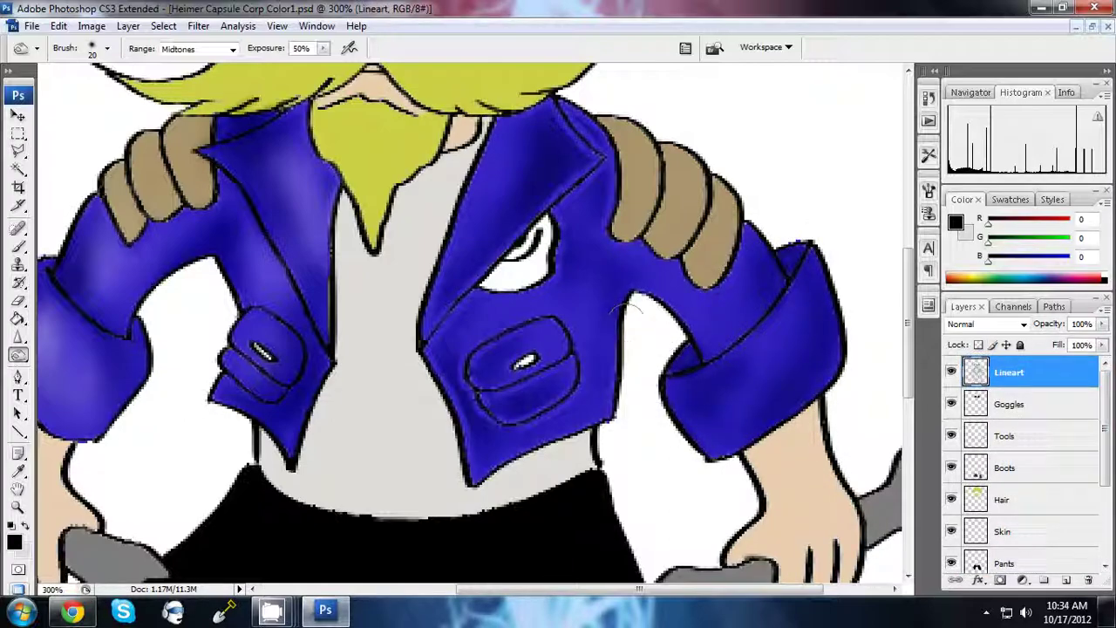
pyautogui.moveTo(624, 307)
pyautogui.mouseDown()
pyautogui.moveTo(489, 366)
pyautogui.moveTo(524, 419)
pyautogui.moveTo(471, 410)
pyautogui.moveTo(468, 312)
pyautogui.mouseUp()
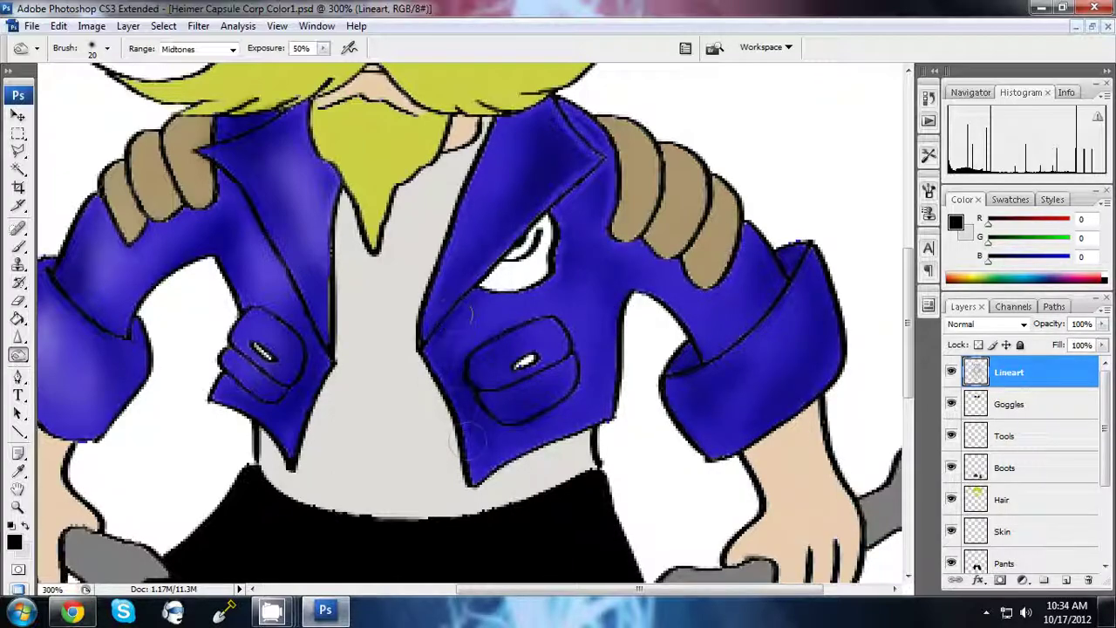
pyautogui.moveTo(463, 440)
pyautogui.mouseDown()
pyautogui.moveTo(575, 388)
pyautogui.moveTo(550, 261)
pyautogui.moveTo(602, 192)
pyautogui.moveTo(554, 117)
pyautogui.moveTo(421, 346)
pyautogui.mouseUp()
# - Reselect the Coat layer with the Burn tool and reshade the right lapel and sleeve
pyautogui.moveTo(1108, 422); pyautogui.dragTo(1108, 500)
pyautogui.click(1012, 494)
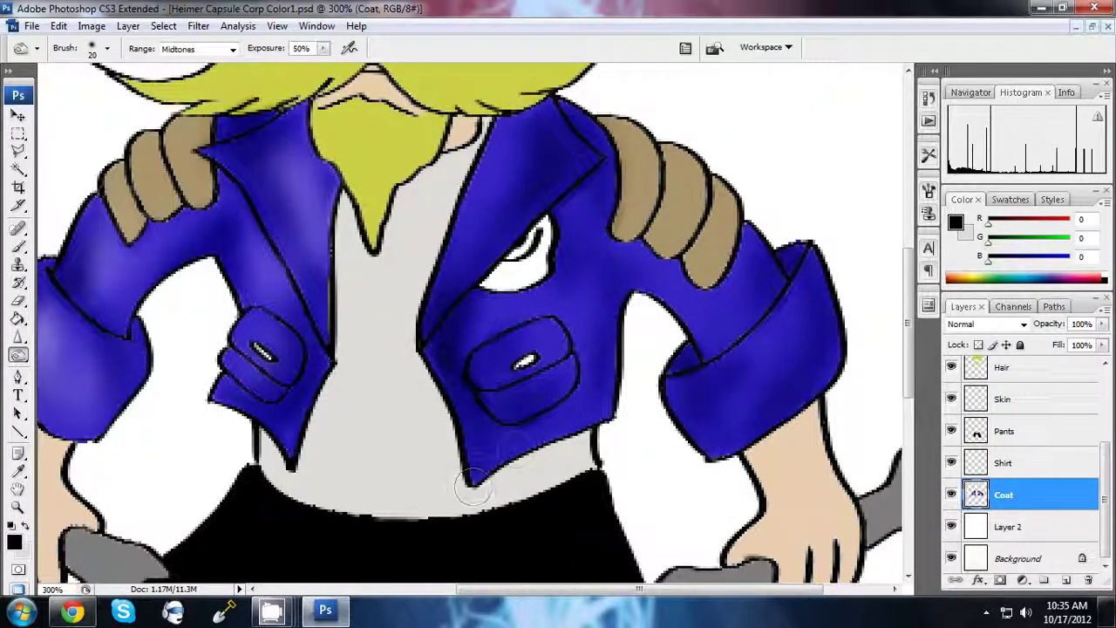
pyautogui.hotkey('alt', '.')
pyautogui.hotkey('shift', 'o')
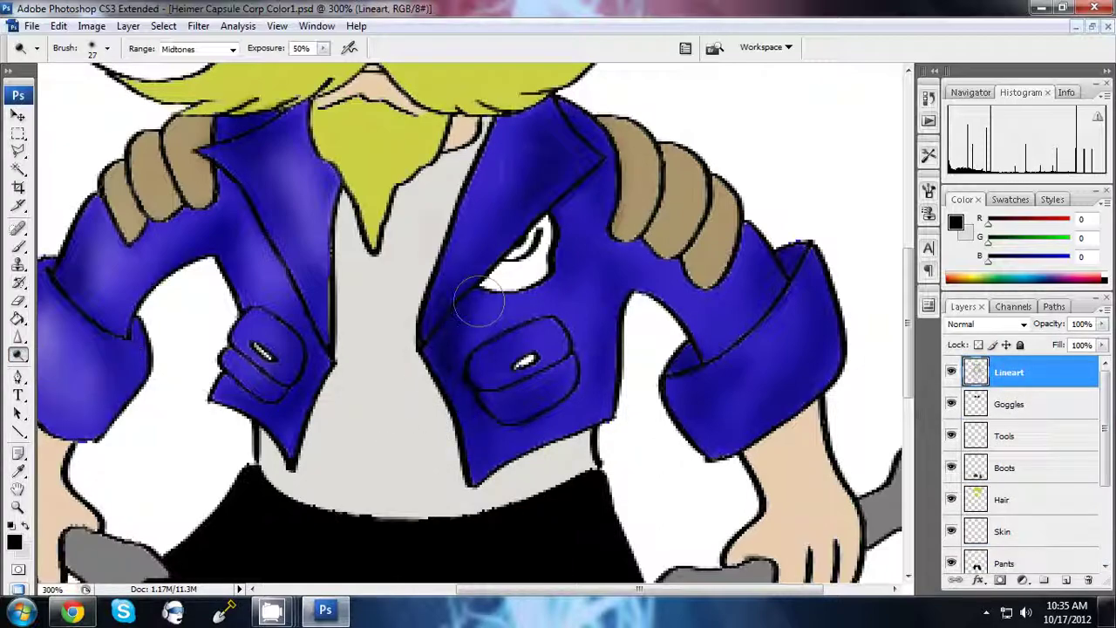
pyautogui.scroll(-3, 1020, 453)
pyautogui.click(1003, 519)
pyautogui.moveTo(511, 157)
pyautogui.mouseDown()
pyautogui.moveTo(484, 397)
pyautogui.moveTo(552, 338)
pyautogui.moveTo(551, 392)
pyautogui.moveTo(598, 282)
pyautogui.mouseUp()
pyautogui.moveTo(773, 323); pyautogui.dragTo(741, 393)
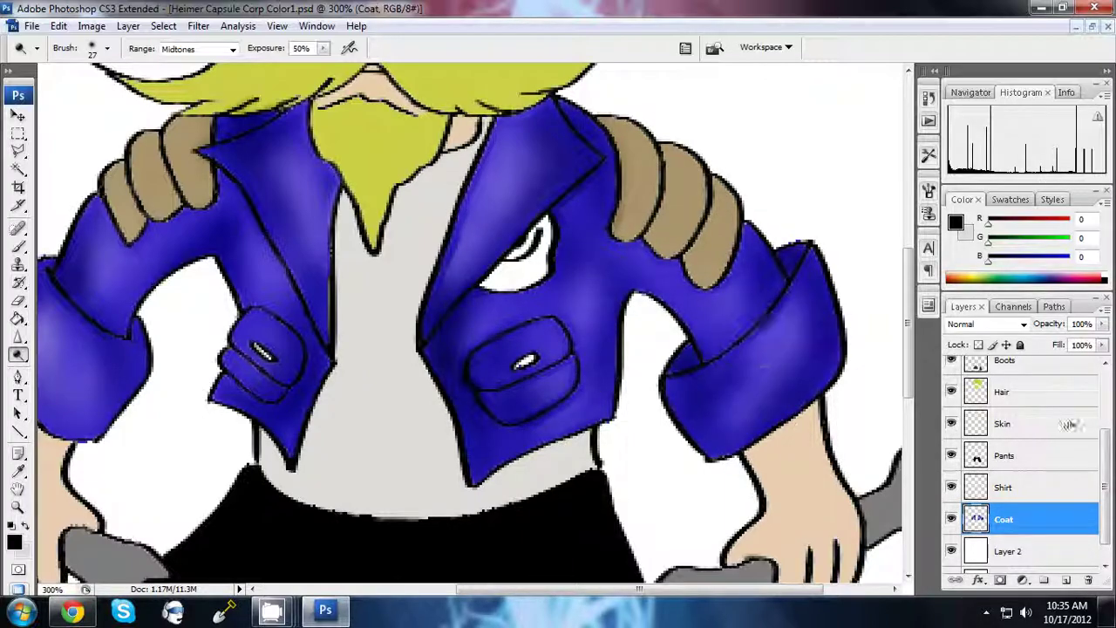
# - Dodge lighter highlights along the right lapel's left and upper edges
pyautogui.hotkey('alt', 'shift', ']')
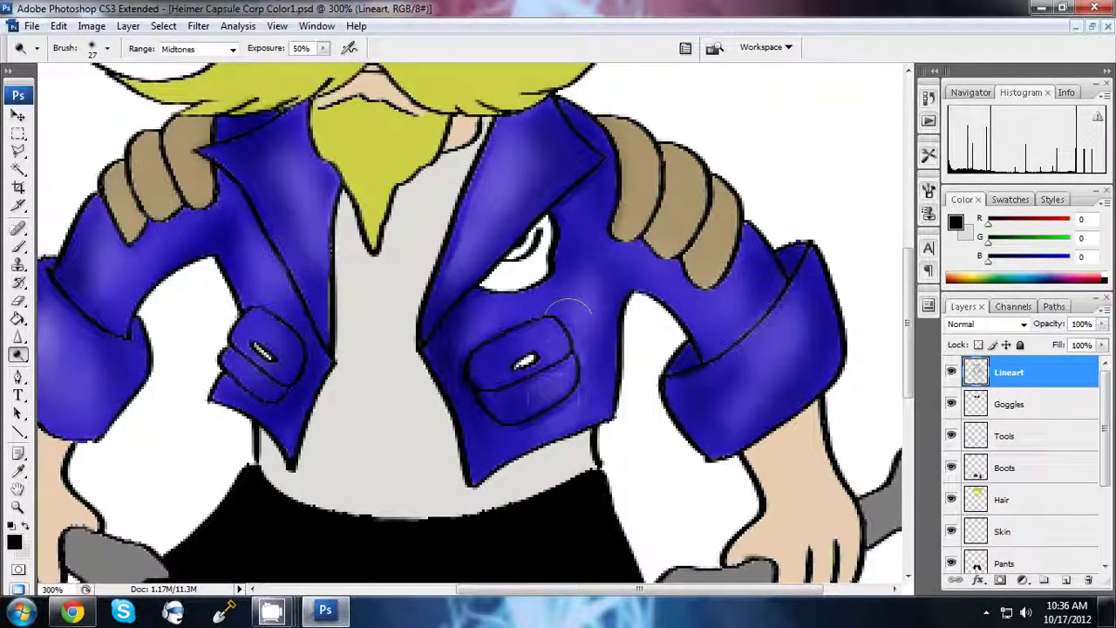
pyautogui.moveTo(454, 218)
pyautogui.mouseDown()
pyautogui.moveTo(439, 302)
pyautogui.moveTo(419, 323)
pyautogui.moveTo(478, 186)
pyautogui.mouseUp()
pyautogui.hotkey('alt', '[')
pyautogui.hotkey('alt', '[')
pyautogui.hotkey('alt', '[')
pyautogui.hotkey('alt', 'shift', ']')
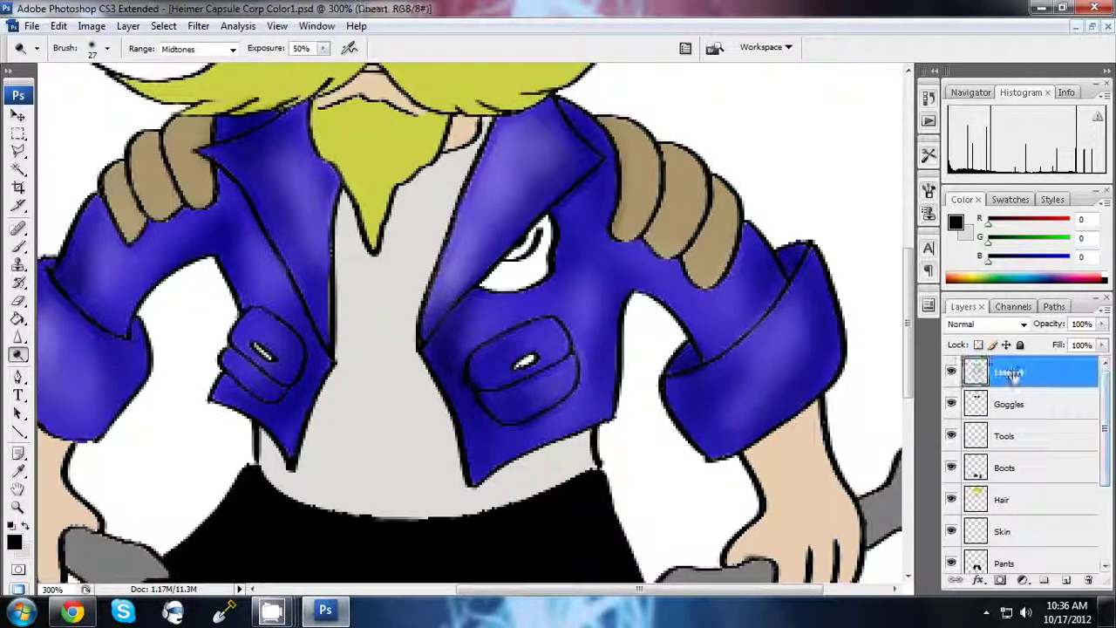
pyautogui.moveTo(488, 131); pyautogui.dragTo(427, 297)
pyautogui.hotkey('alt', '[')
pyautogui.hotkey('alt', '[')
pyautogui.hotkey('alt', '[')
pyautogui.moveTo(471, 213); pyautogui.dragTo(519, 122)
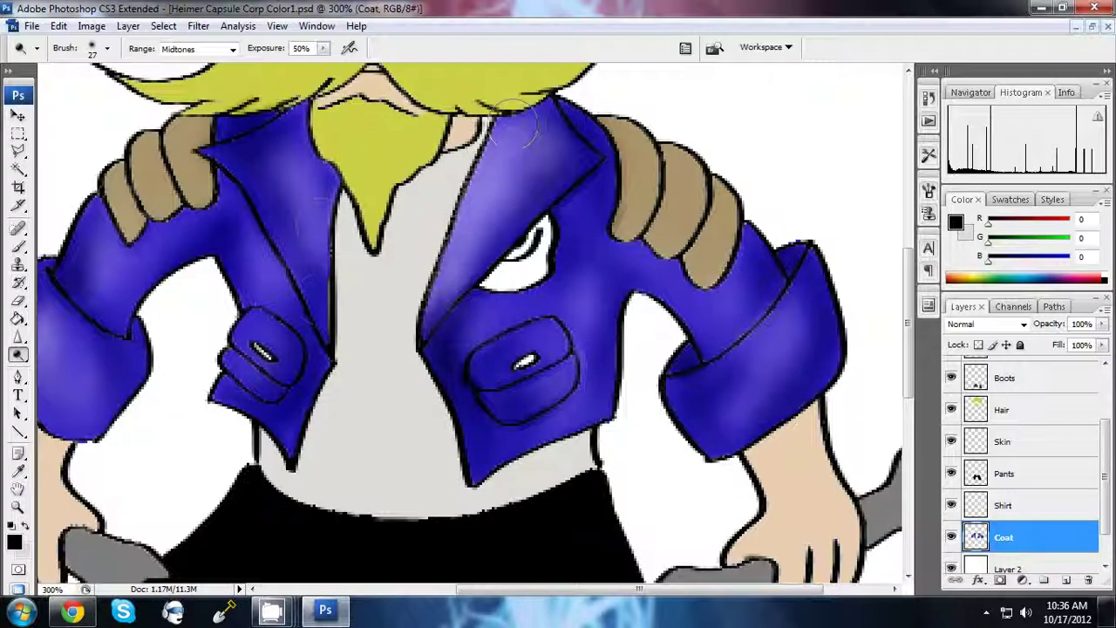
# - Burn the right lapel edges darker on the Coat layer, then zoom out to the whole character
pyautogui.moveTo(18, 354); pyautogui.dragTo(70, 373)
pyautogui.moveTo(567, 109); pyautogui.dragTo(524, 171)
pyautogui.moveTo(476, 249)
pyautogui.mouseDown()
pyautogui.moveTo(436, 310)
pyautogui.moveTo(480, 244)
pyautogui.moveTo(454, 209)
pyautogui.mouseUp()
pyautogui.hotkey('alt', 'shift', ']')
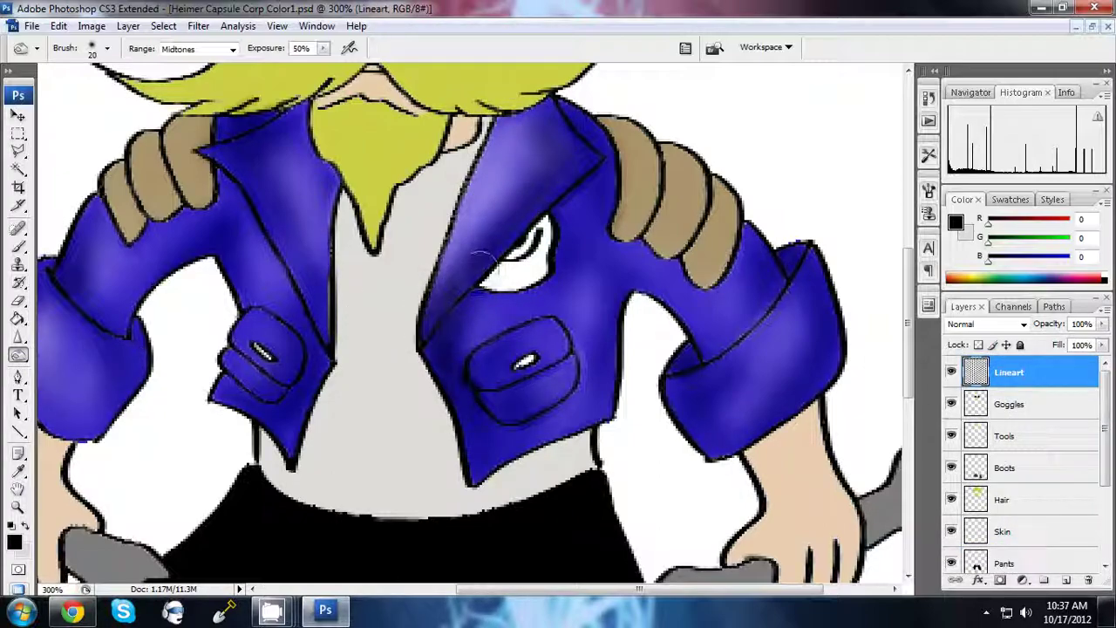
pyautogui.hotkey('alt', '[')
pyautogui.hotkey('alt', '[')
pyautogui.hotkey('alt', '[')
pyautogui.hotkey('alt', '.')
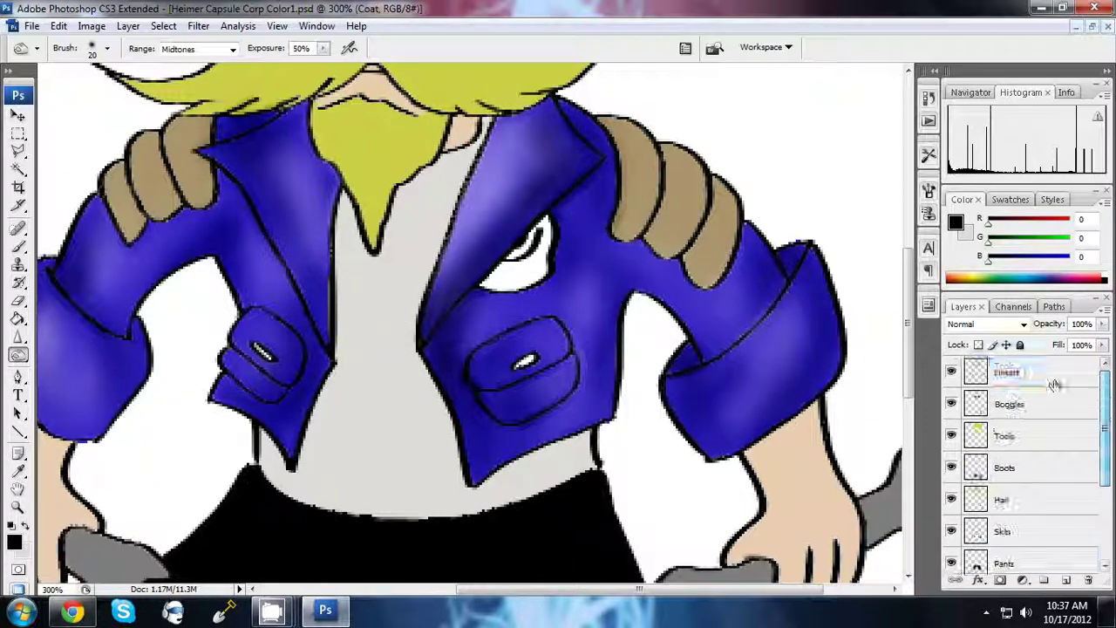
pyautogui.scroll(-3, 1066, 543)
pyautogui.click(1066, 543)
pyautogui.hotkey('alt', 'shift', ']')
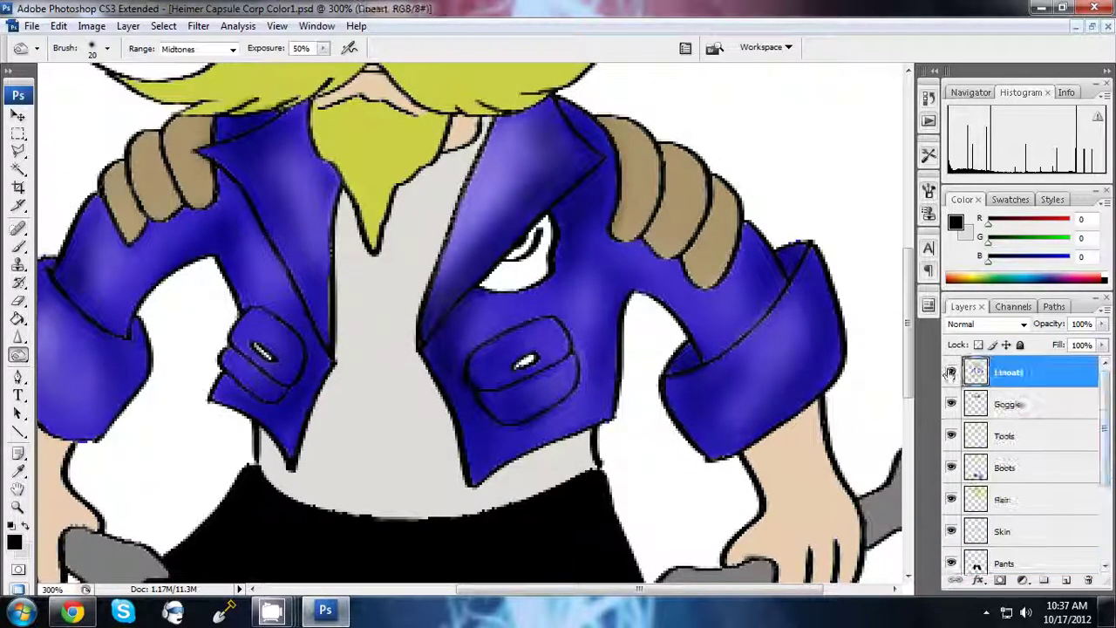
pyautogui.hotkey('alt', '[')
pyautogui.hotkey('alt', '[')
pyautogui.hotkey('alt', '[')
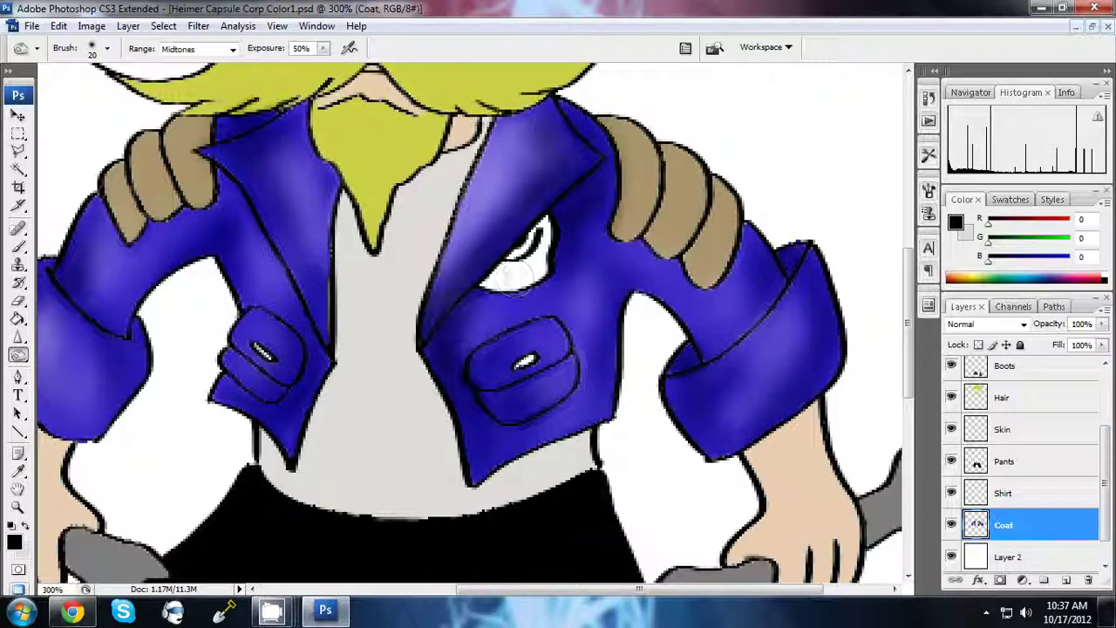
pyautogui.hotkey('ctrl', 'alt', '0')
pyautogui.click(198, 26)
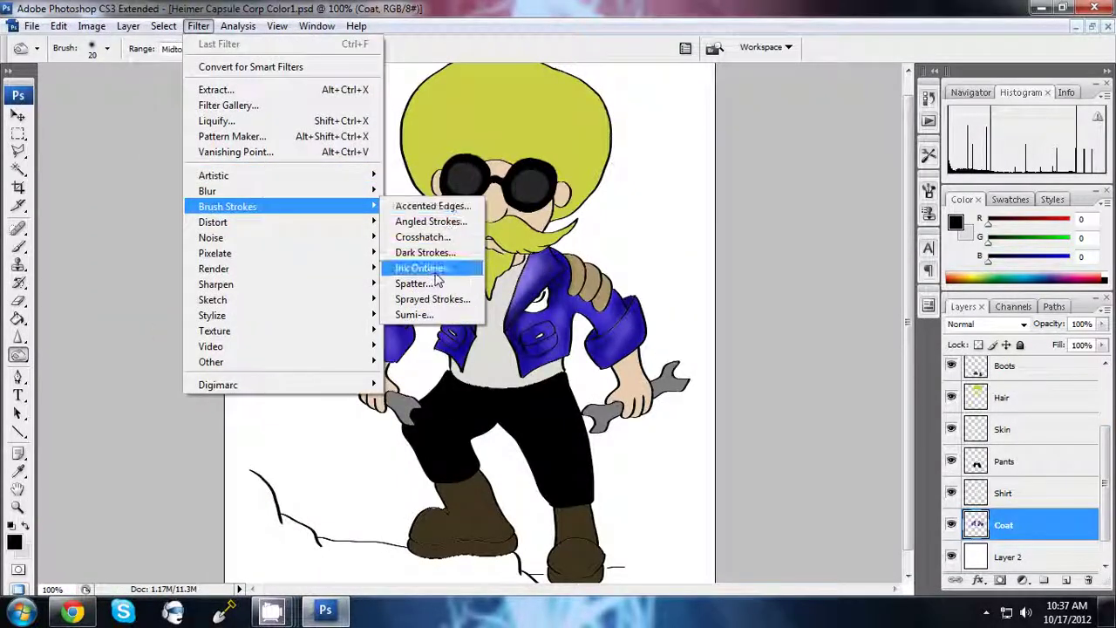
# - Try the Ink Outlines, Underpainting and Smudge Stick filters on the coat, then undo them
pyautogui.click(424, 267)
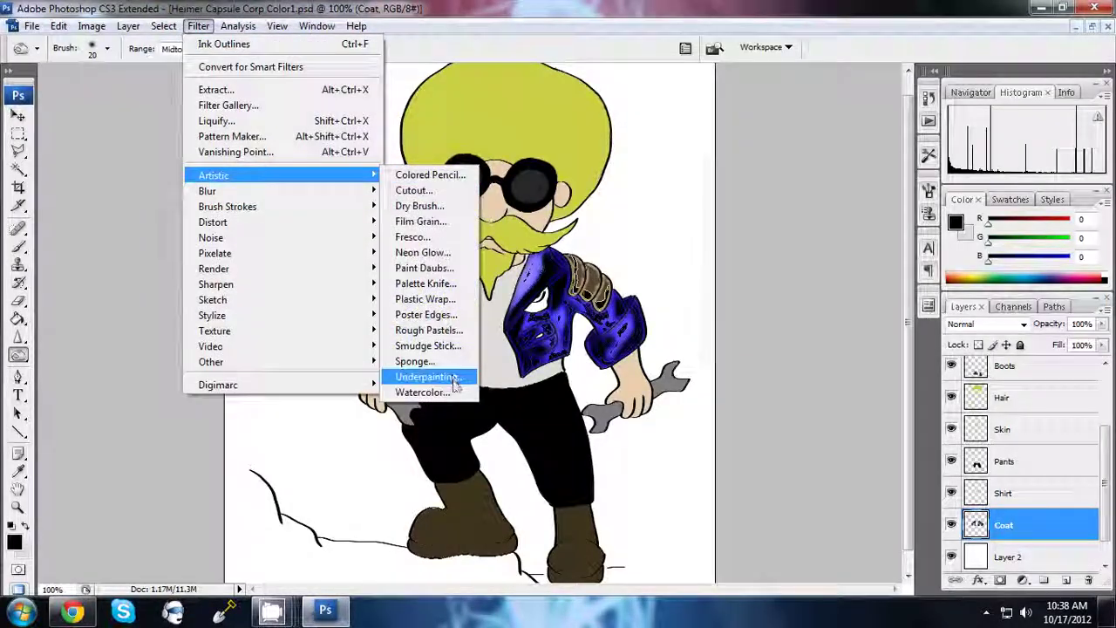
pyautogui.click(436, 444)
pyautogui.click(198, 26)
pyautogui.click(436, 354)
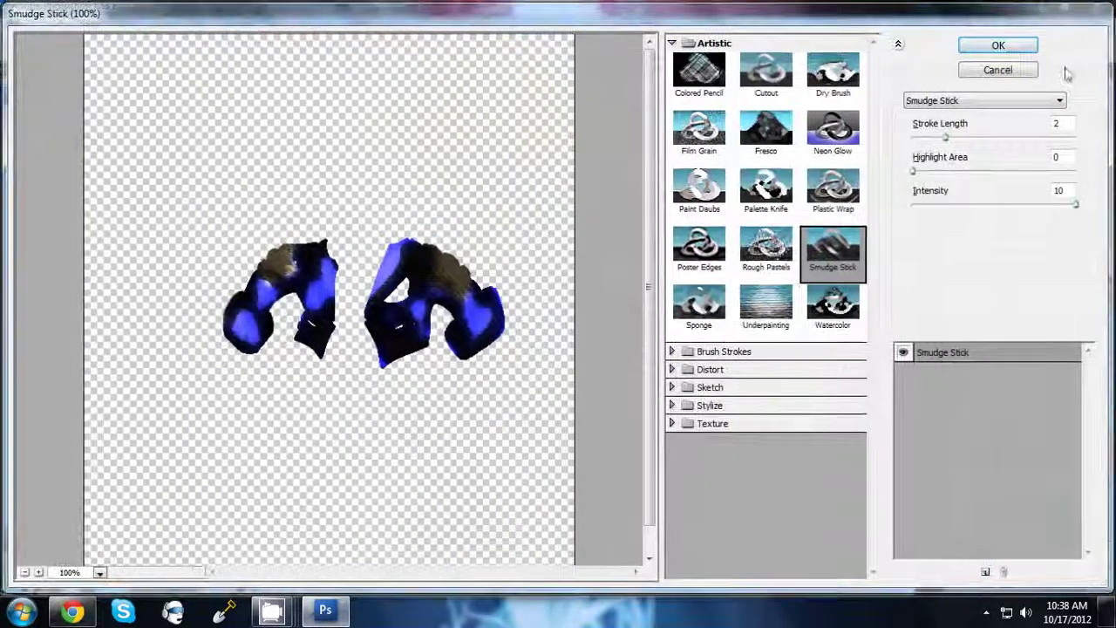
pyautogui.click(997, 45)
pyautogui.click(59, 26)
pyautogui.click(92, 75)
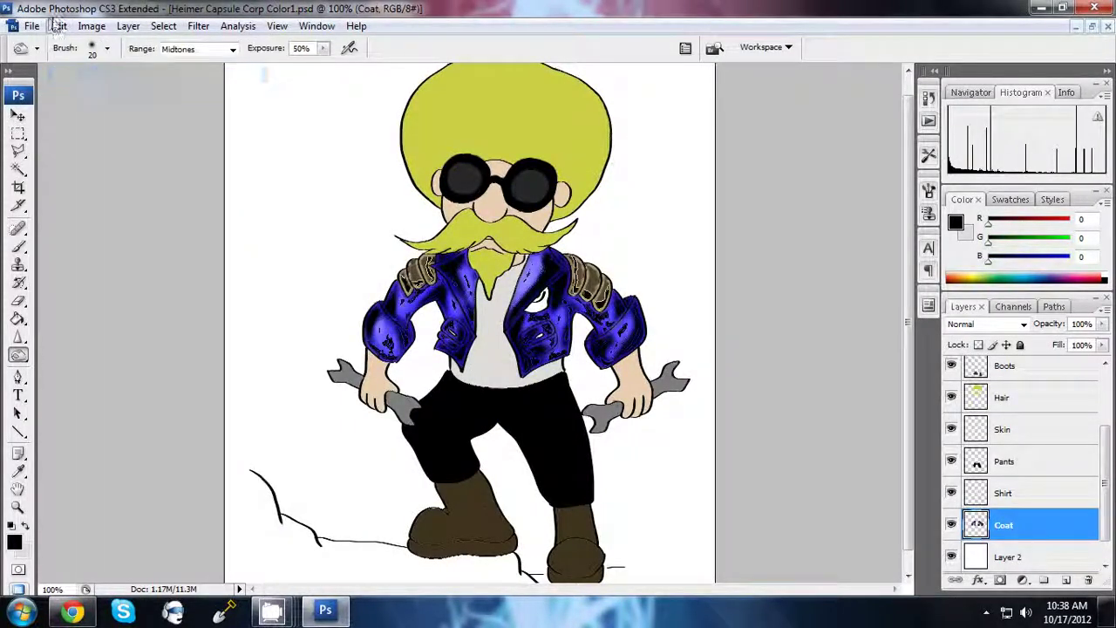
pyautogui.hotkey('ctrl', '+')
pyautogui.hotkey('ctrl', '+')
pyautogui.hotkey('ctrl', '+')
pyautogui.scroll(5, 427, 301)
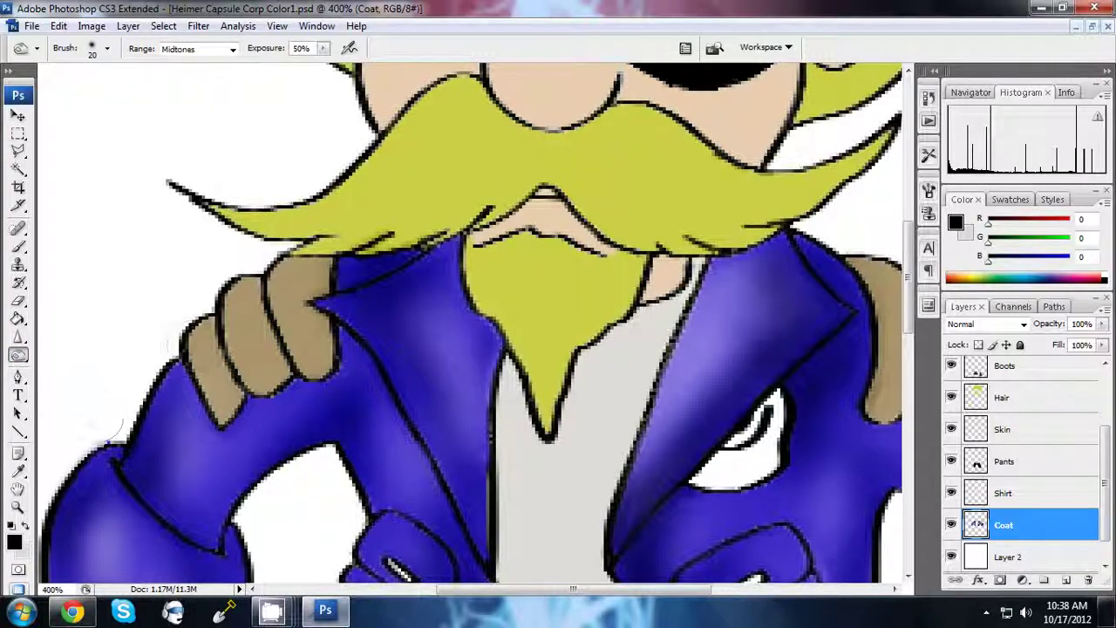
# - Burn darker shading along the ridges of the left and right shoulder pads on the Coat layer
pyautogui.moveTo(251, 370); pyautogui.dragTo(297, 262)
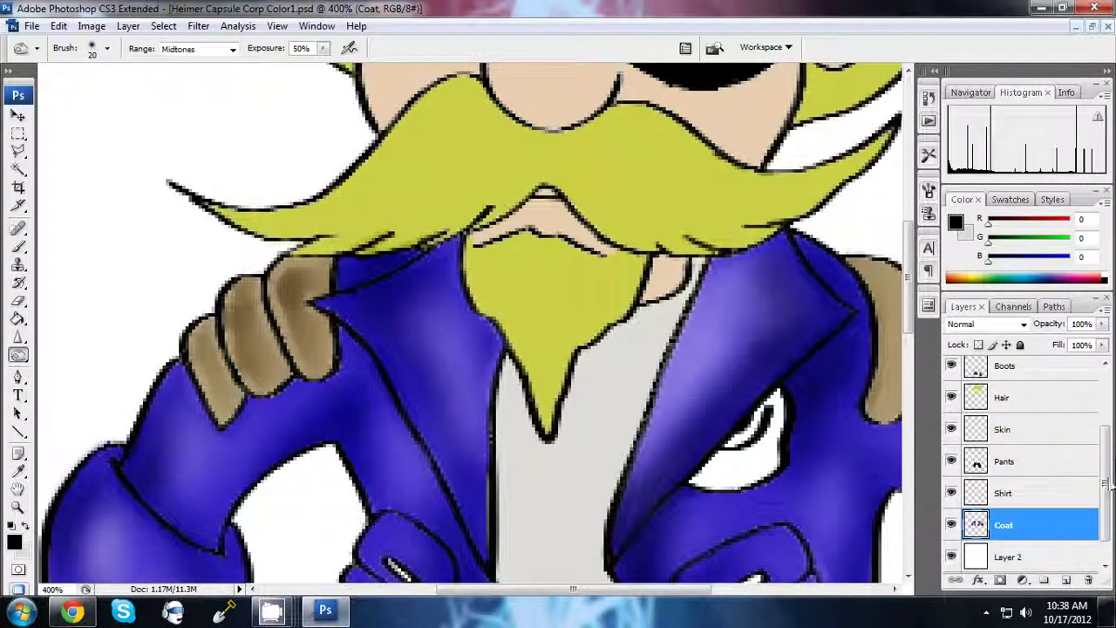
pyautogui.hotkey('alt', 'shift', ']')
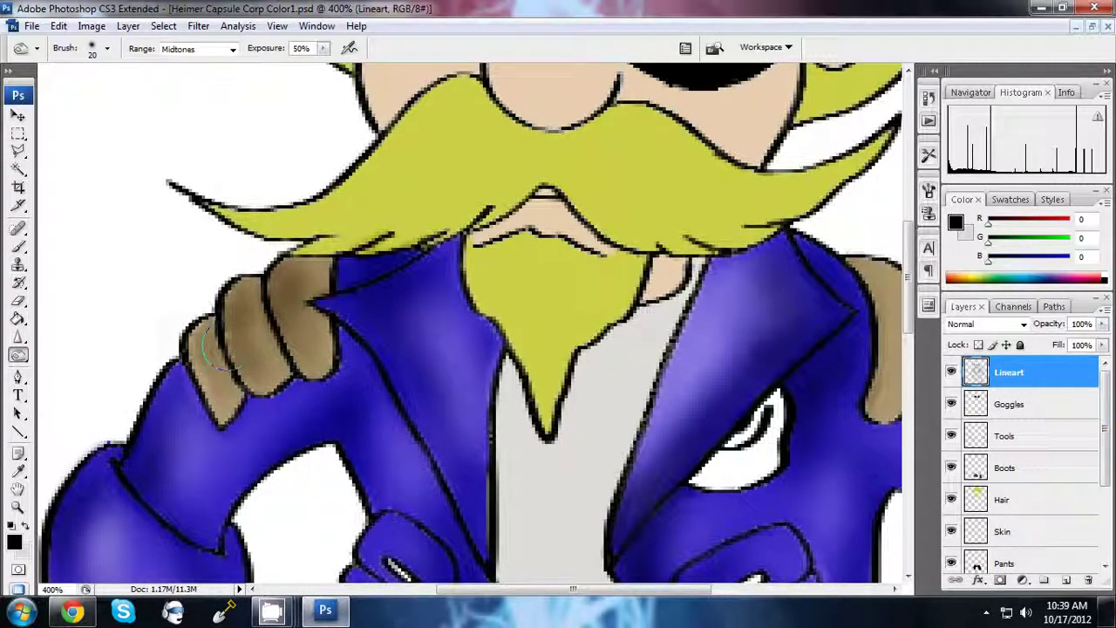
pyautogui.scroll(-3, 1030, 472)
pyautogui.click(1003, 543)
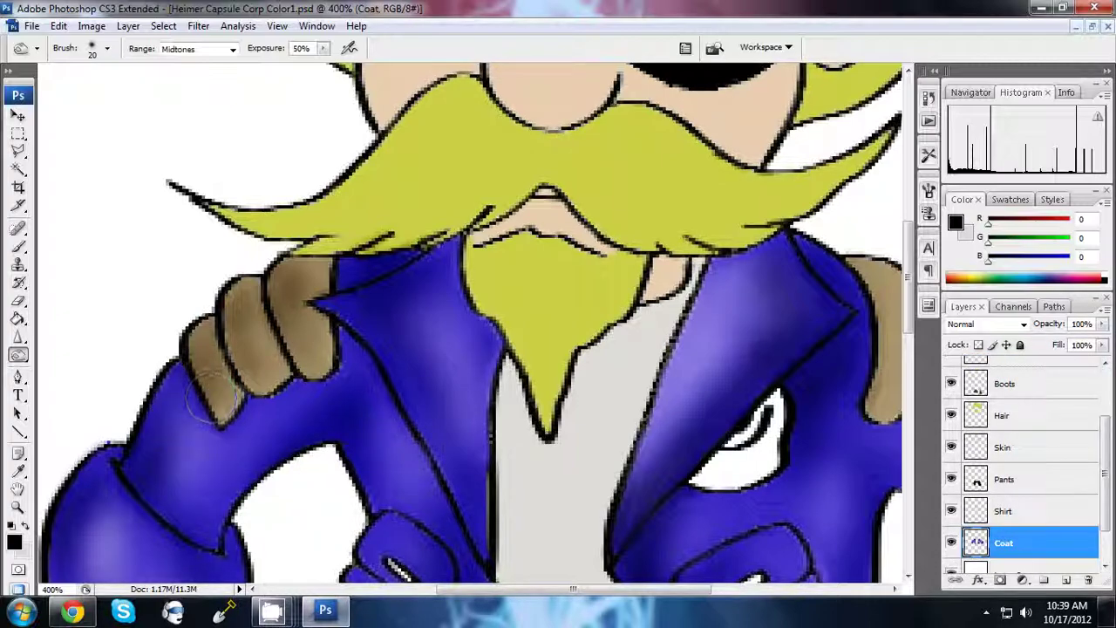
pyautogui.hscroll(5, 510, 358)
pyautogui.moveTo(510, 356); pyautogui.dragTo(628, 393)
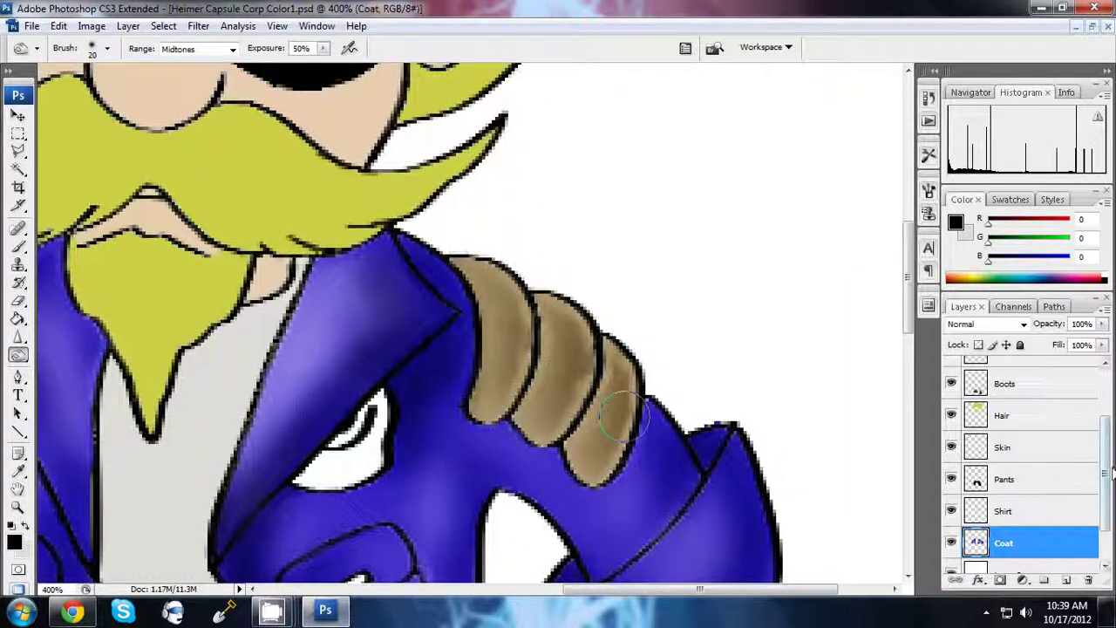
pyautogui.hotkey('alt', '.')
pyautogui.moveTo(580, 330); pyautogui.dragTo(549, 323)
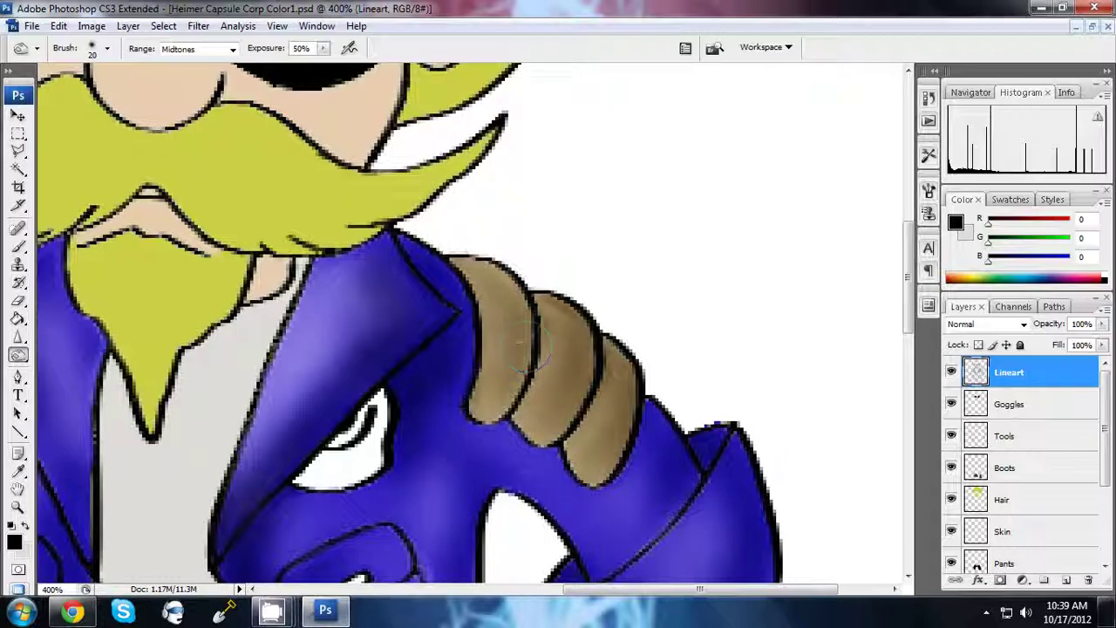
pyautogui.keyDown('ctrl'); pyautogui.click(523, 344); pyautogui.keyUp('ctrl')
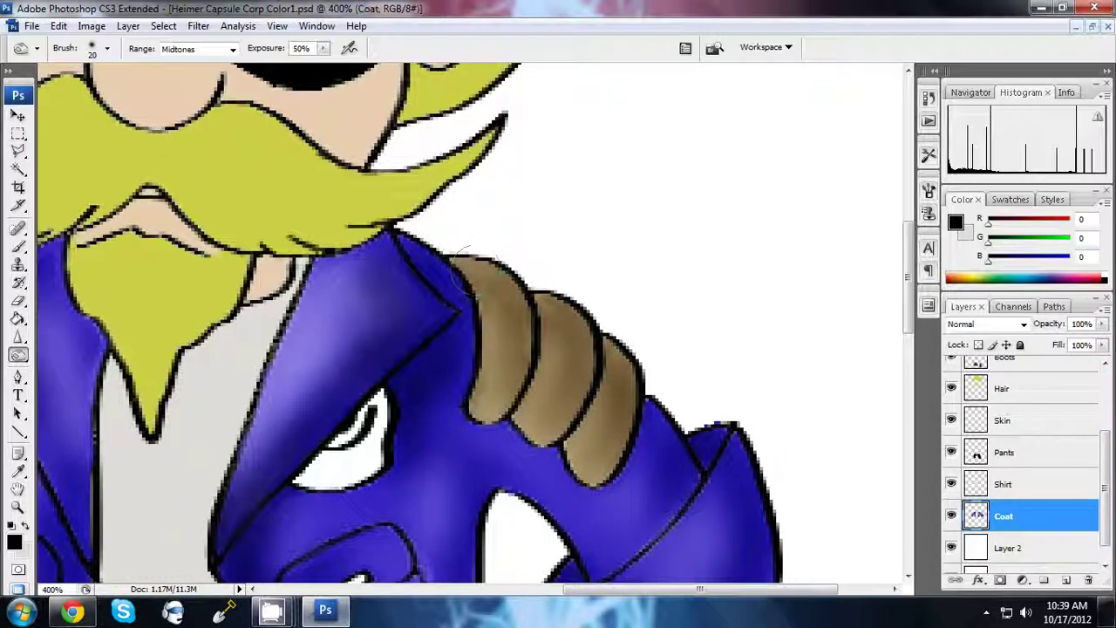
pyautogui.hotkey('ctrl', 'alt', '0')
pyautogui.click(198, 25)
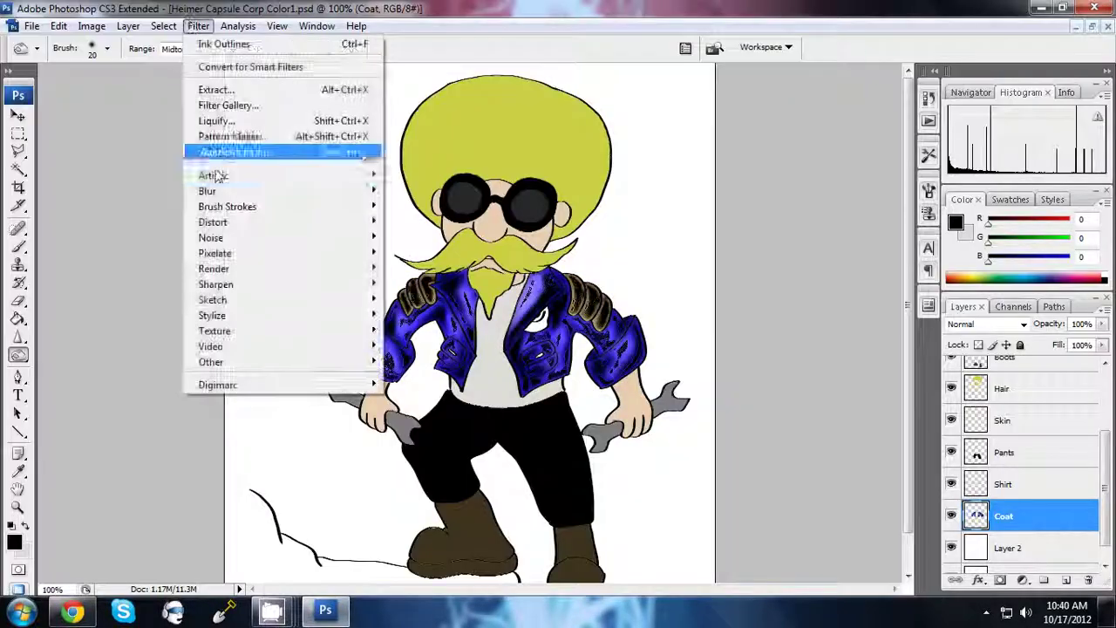
# - Apply the Underpainting filter to the coat and reopen the Filter Gallery
pyautogui.click(419, 380)
pyautogui.click(994, 44)
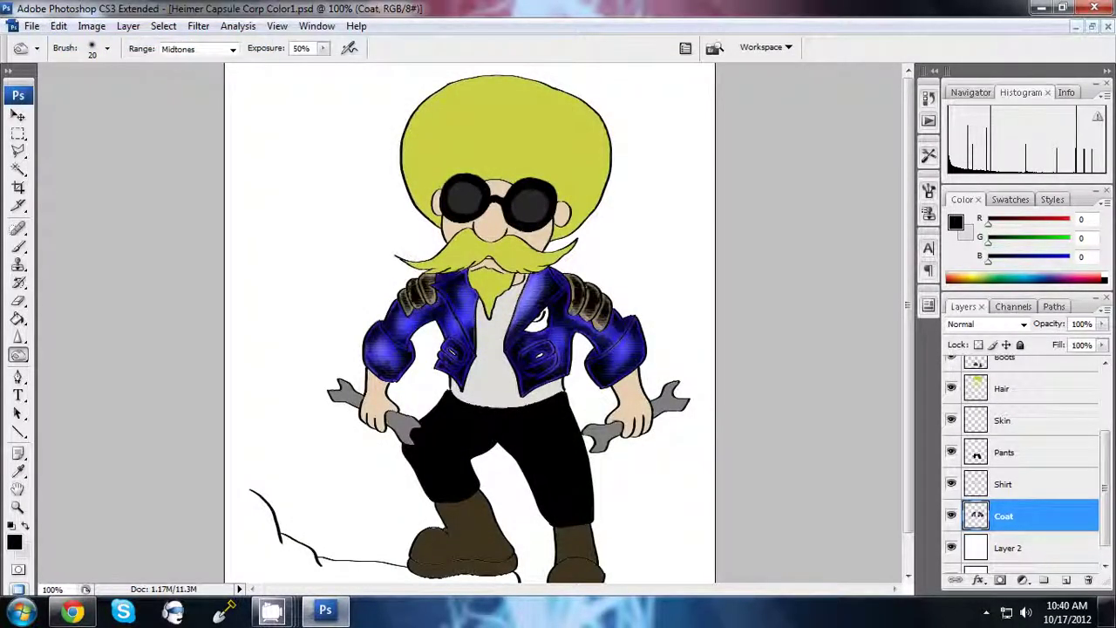
pyautogui.click(198, 25)
pyautogui.click(424, 190)
# - Apply Rough Pastels to the coat with Sandstone texture, Scaling 80 and Relief 32
pyautogui.click(698, 185)
pyautogui.click(833, 253)
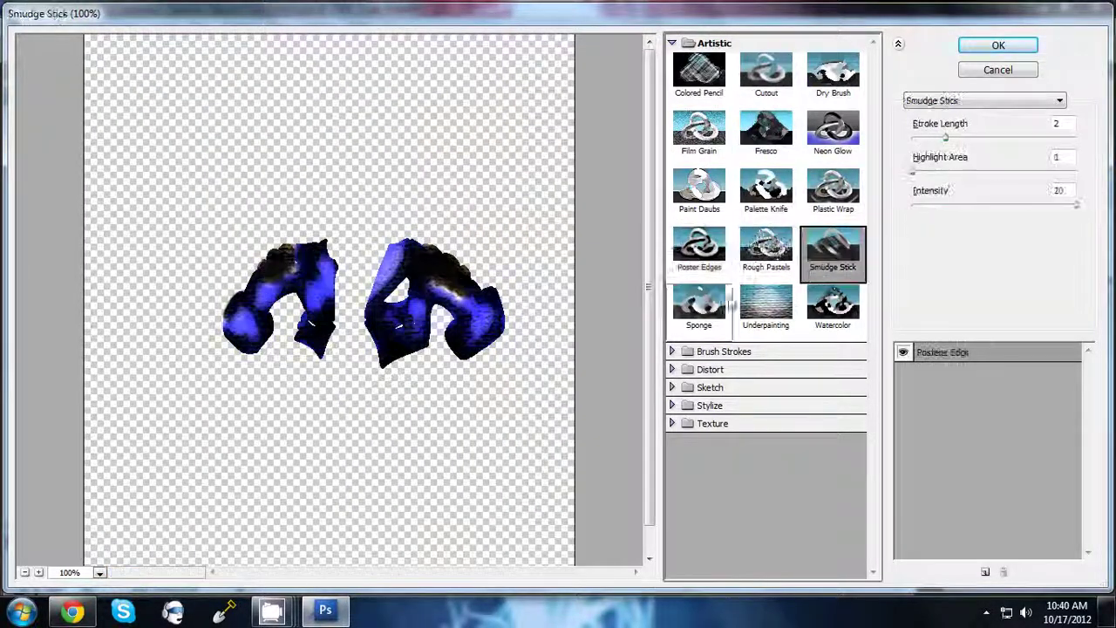
pyautogui.click(833, 305)
pyautogui.click(766, 253)
pyautogui.moveTo(967, 235); pyautogui.dragTo(923, 235)
pyautogui.moveTo(979, 265); pyautogui.dragTo(970, 265)
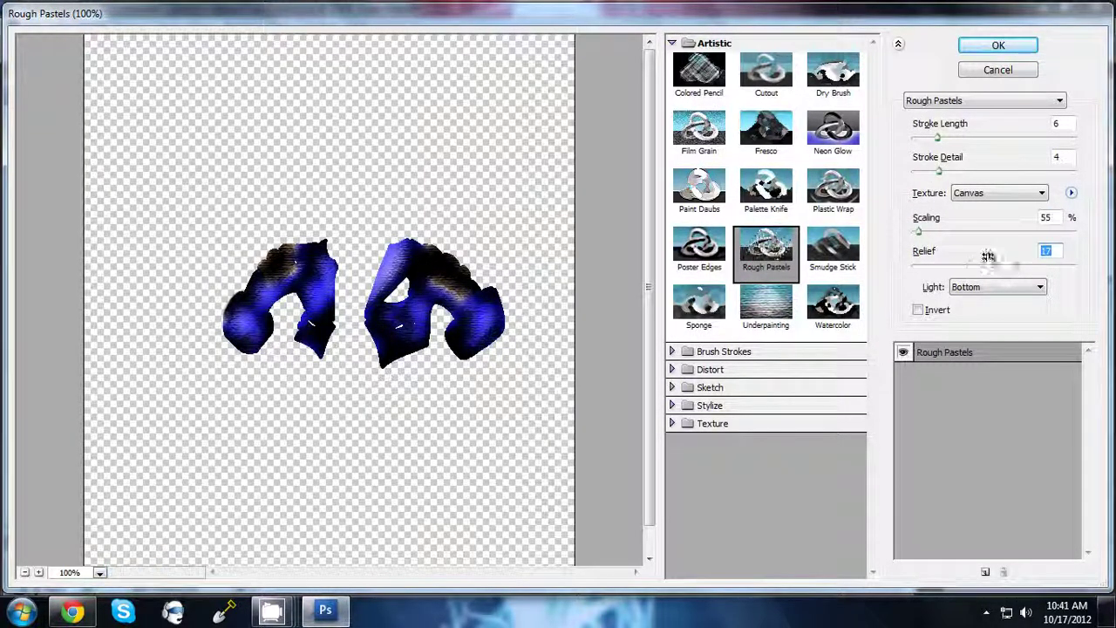
pyautogui.click(999, 192)
pyautogui.click(972, 217)
pyautogui.scroll(-2, 985, 194)
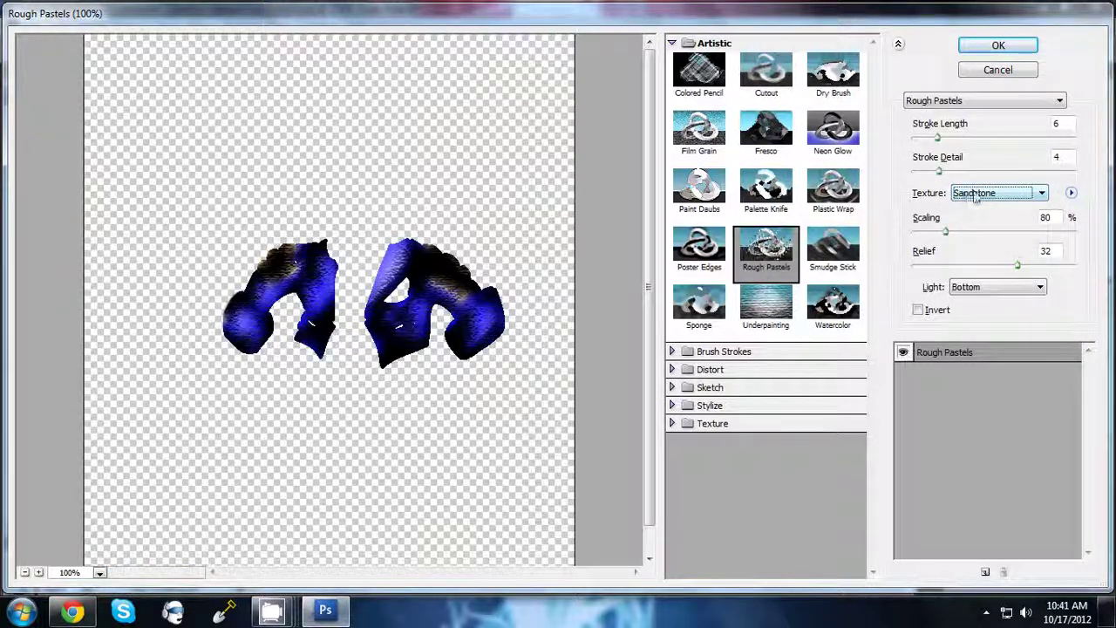
pyautogui.click(198, 26)
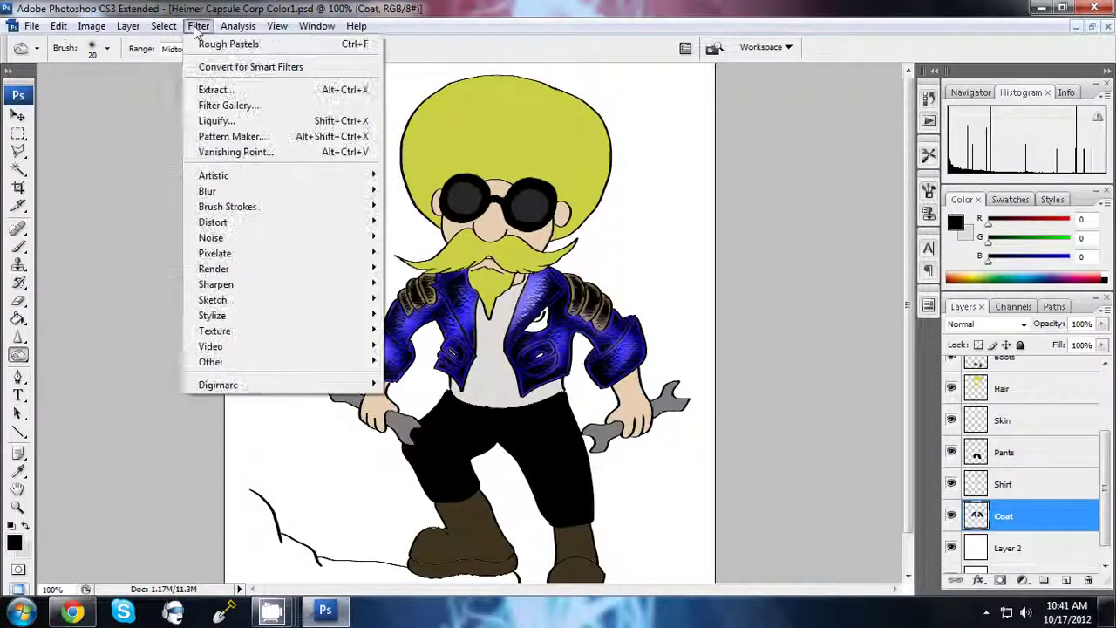
pyautogui.press('Escape')
pyautogui.hotkey('ctrl', '+')
pyautogui.hotkey('ctrl', '+')
pyautogui.hotkey('ctrl', '+')
pyautogui.hotkey('ctrl', '-')
pyautogui.hotkey('ctrl', '-')
pyautogui.hotkey('ctrl', '-')
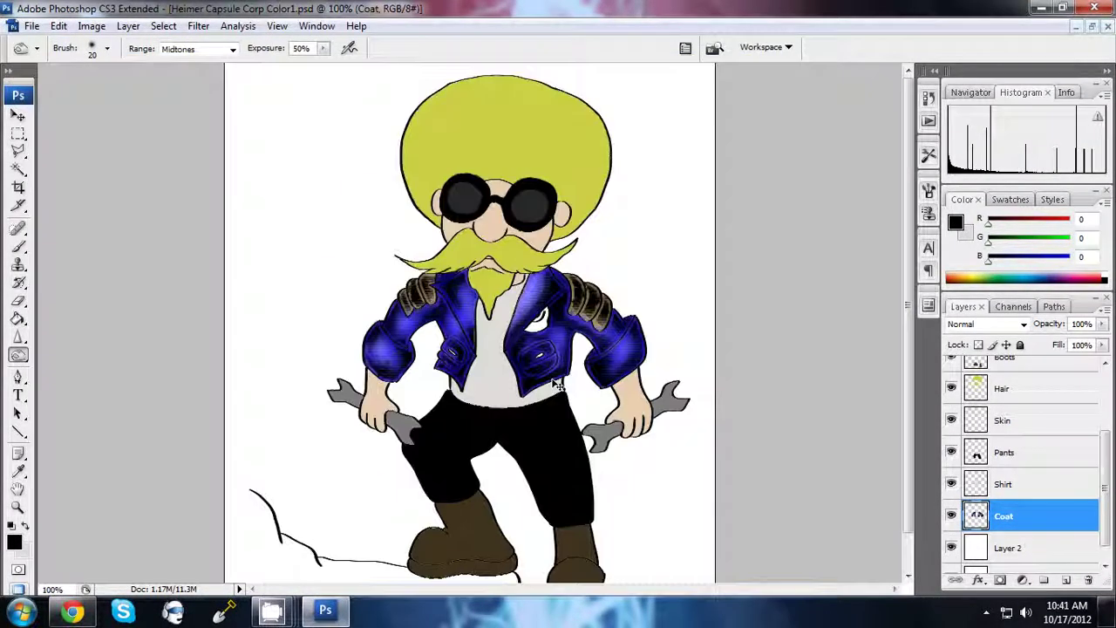
# - On the Lineart layer with a 1 px black brush, redraw the coat's lower edge and pocket's left outline
pyautogui.moveTo(1103, 460); pyautogui.dragTo(1103, 366)
pyautogui.click(1009, 373)
pyautogui.hotkey('ctrl', '+')
pyautogui.hotkey('ctrl', '+')
pyautogui.hotkey('ctrl', '+')
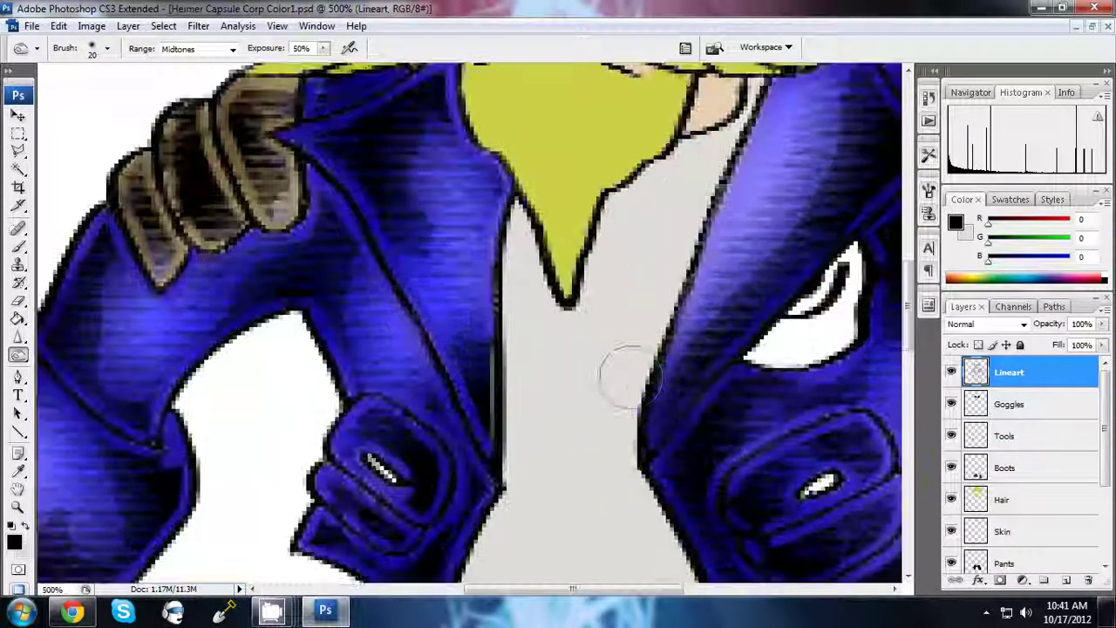
pyautogui.press('b')
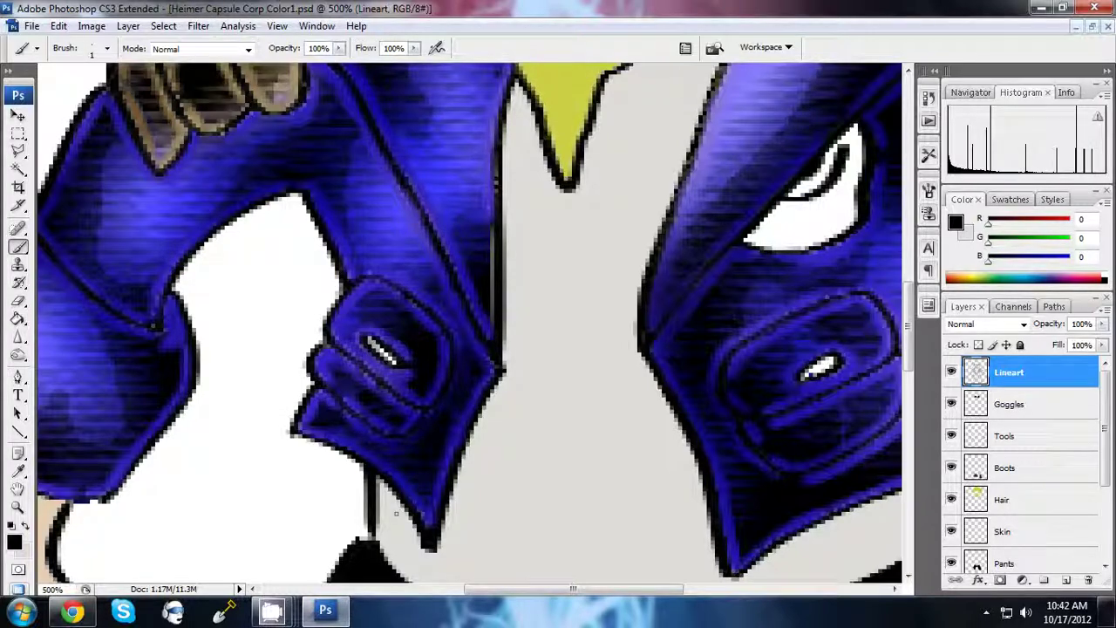
pyautogui.moveTo(313, 431); pyautogui.dragTo(373, 465)
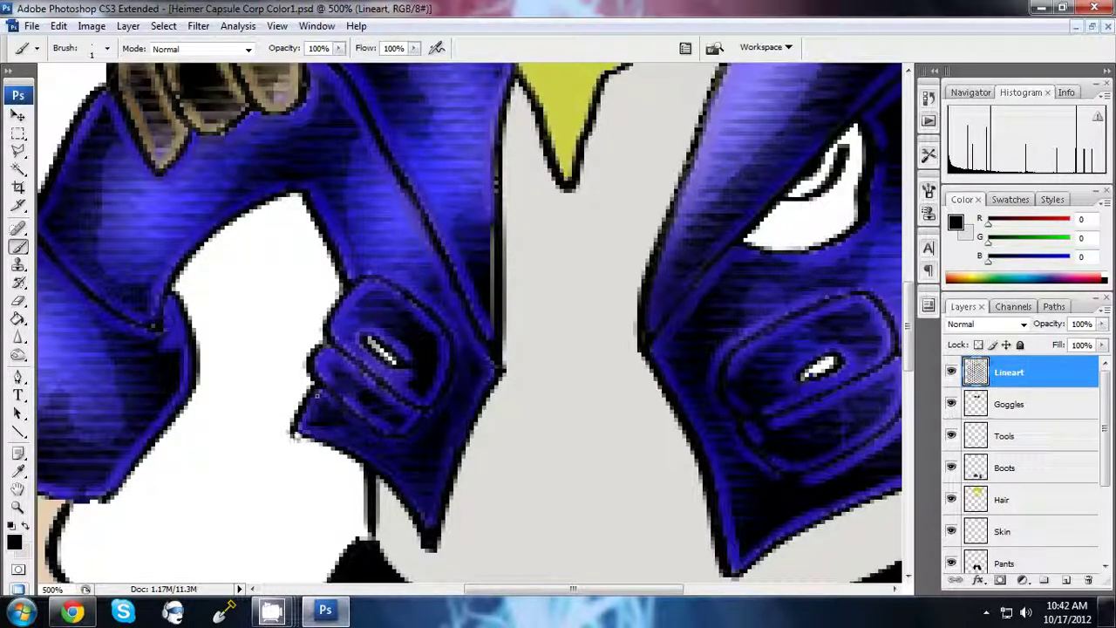
pyautogui.moveTo(318, 395); pyautogui.dragTo(302, 425)
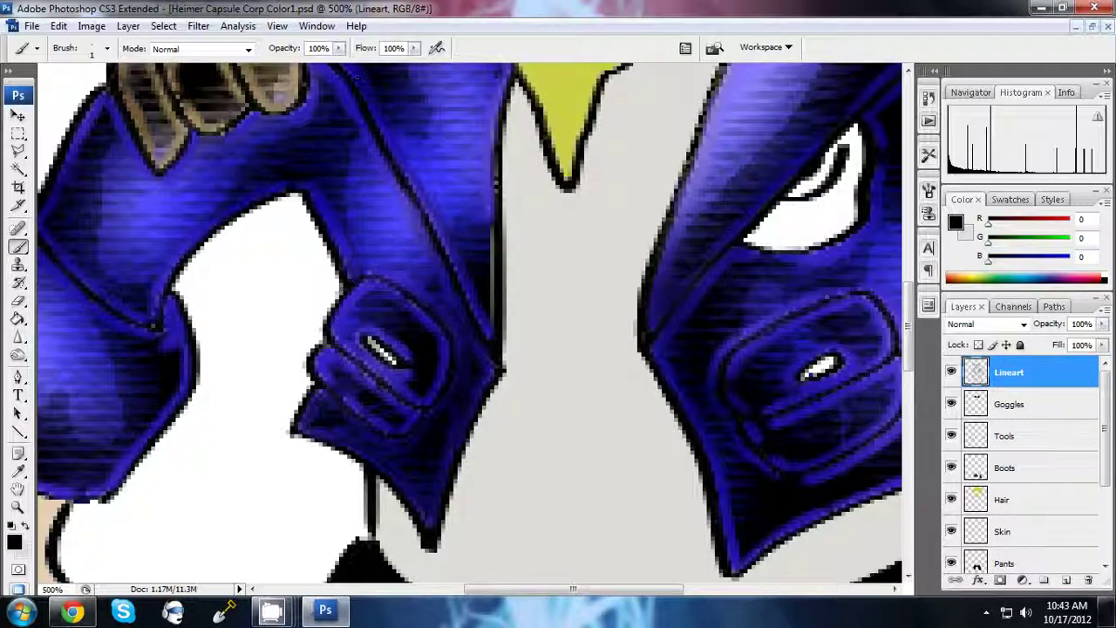
# - Thicken the black outlines along the sleeve's lower-left and lower-right edges
pyautogui.moveTo(358, 79); pyautogui.dragTo(358, 158)
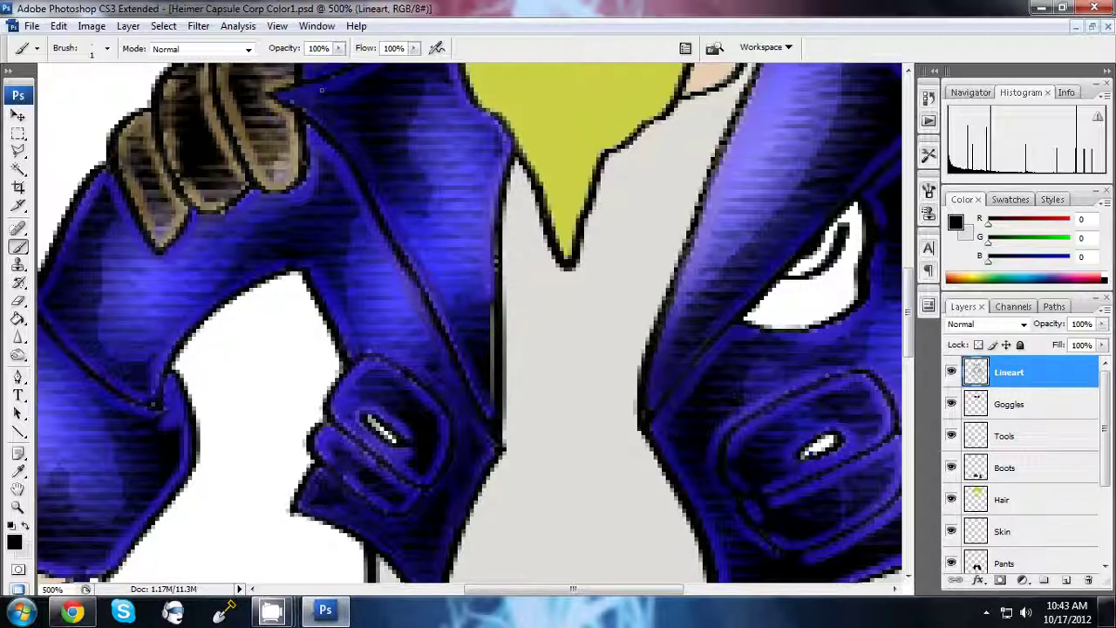
pyautogui.moveTo(321, 90); pyautogui.dragTo(321, 195)
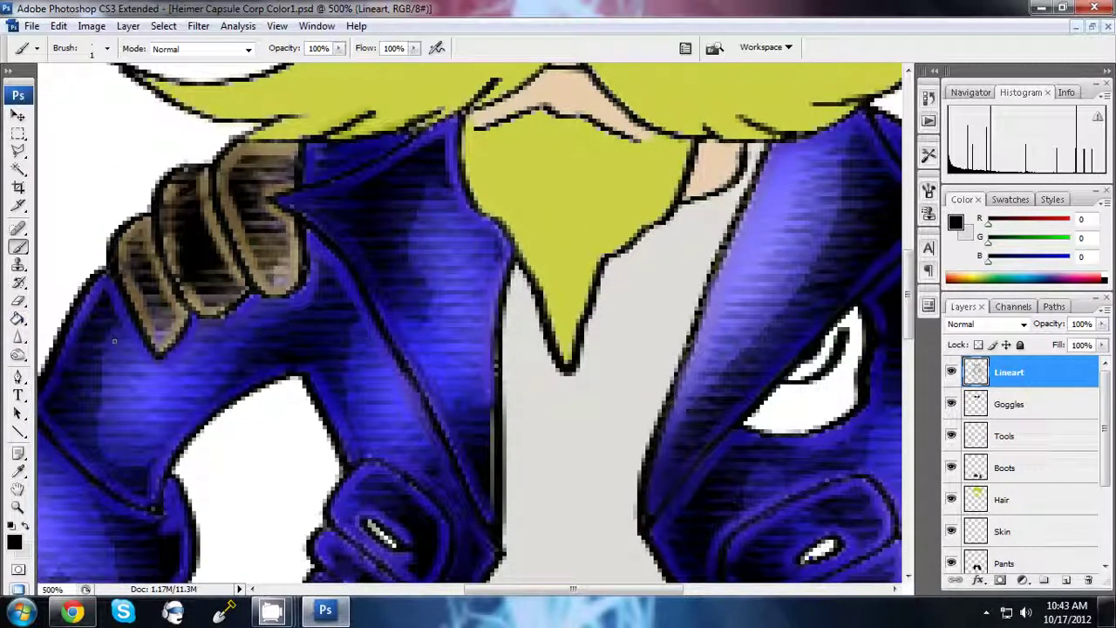
pyautogui.scroll(-5, 175, 326)
pyautogui.scroll(4, 174, 326)
pyautogui.scroll(2, 226, 368)
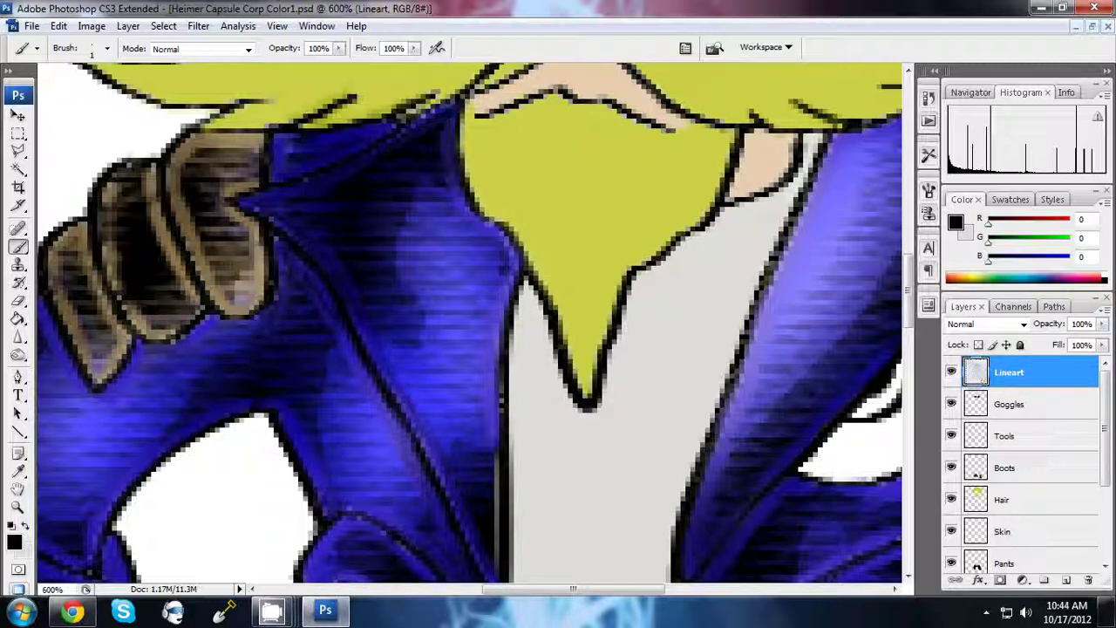
pyautogui.scroll(-3, 327, 212)
pyautogui.scroll(-1, 328, 212)
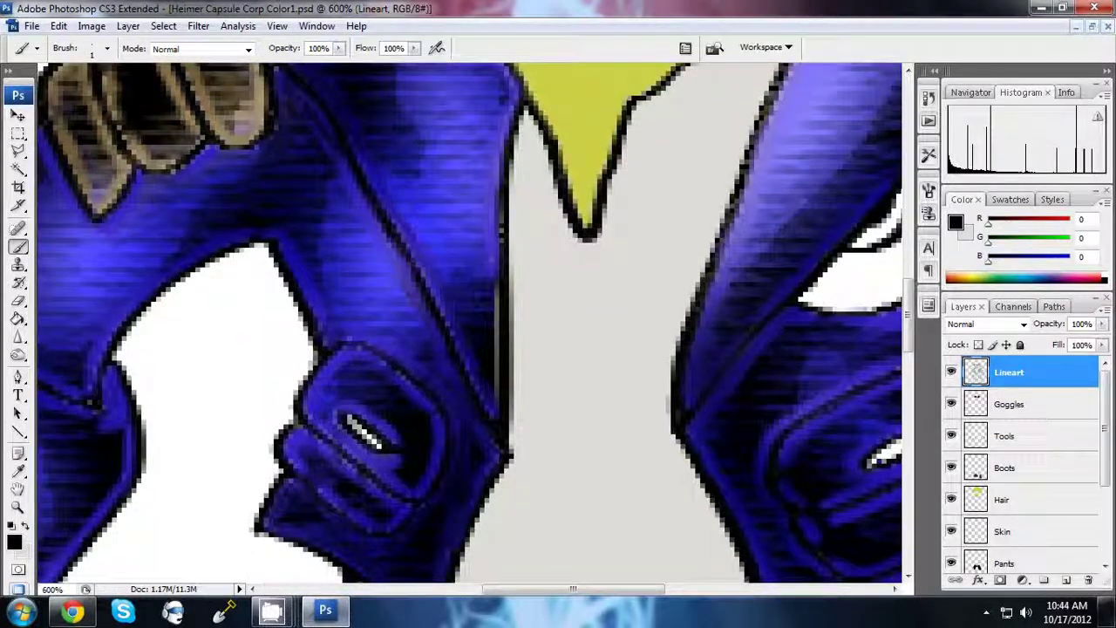
pyautogui.hscroll(-7, 334, 525)
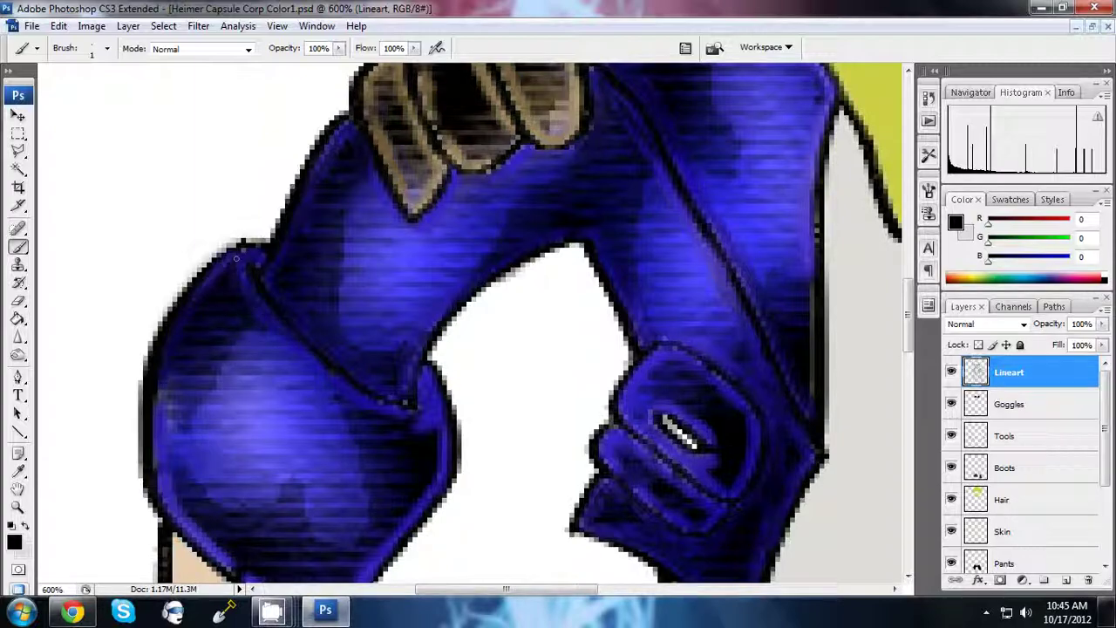
pyautogui.scroll(-3, 213, 398)
pyautogui.moveTo(175, 351); pyautogui.dragTo(272, 462)
pyautogui.moveTo(382, 398); pyautogui.dragTo(372, 439)
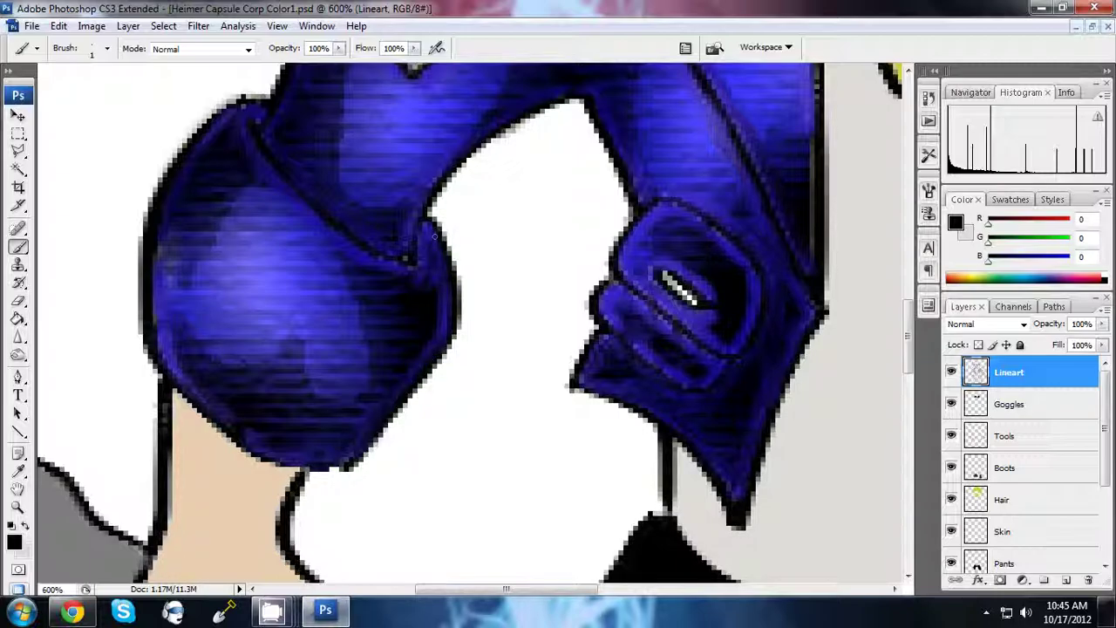
pyautogui.hotkey('ctrl', 'alt', '0')
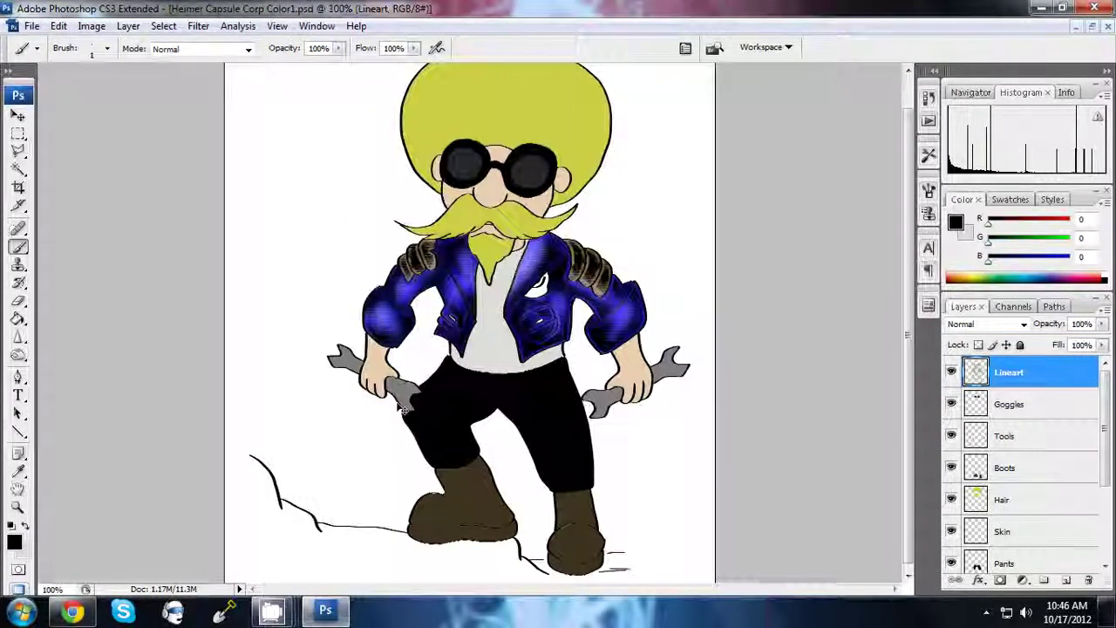
# - At 600% zoom, trace the right pocket's top edge and right outline with thin black strokes
pyautogui.scroll(5, 404, 412)
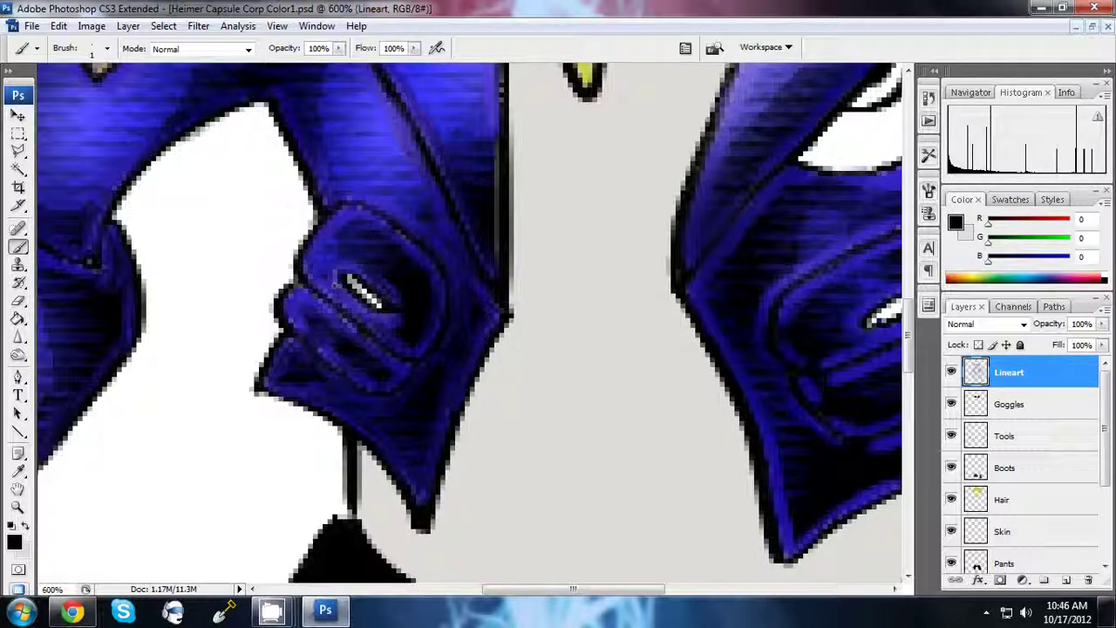
pyautogui.scroll(-5, 616, 558)
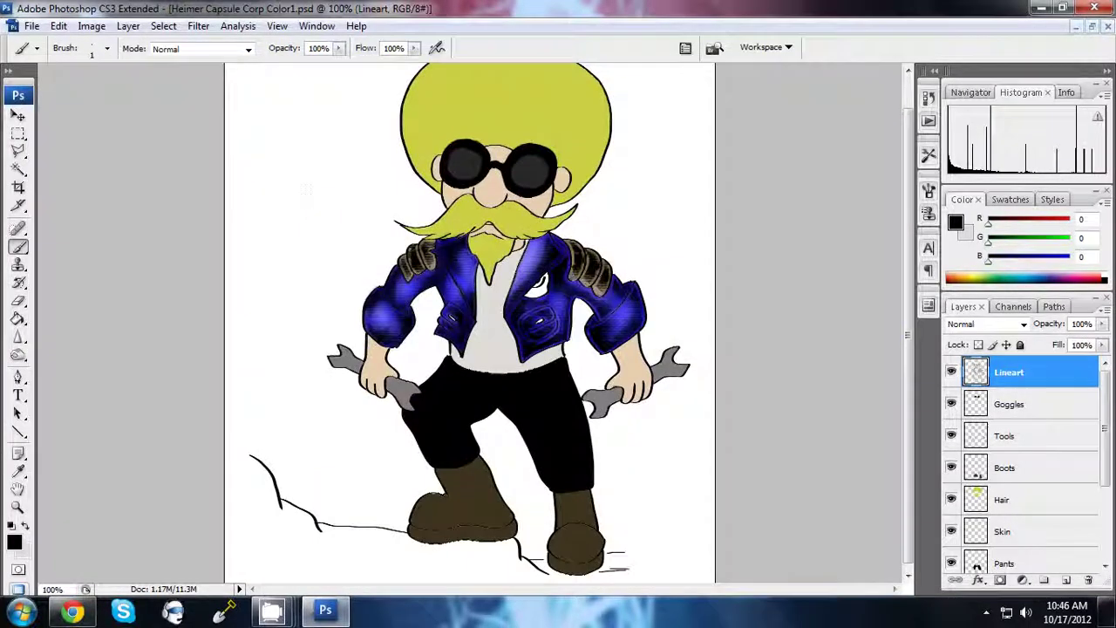
pyautogui.scroll(3, 615, 558)
pyautogui.scroll(2, 616, 558)
pyautogui.hscroll(5, 616, 558)
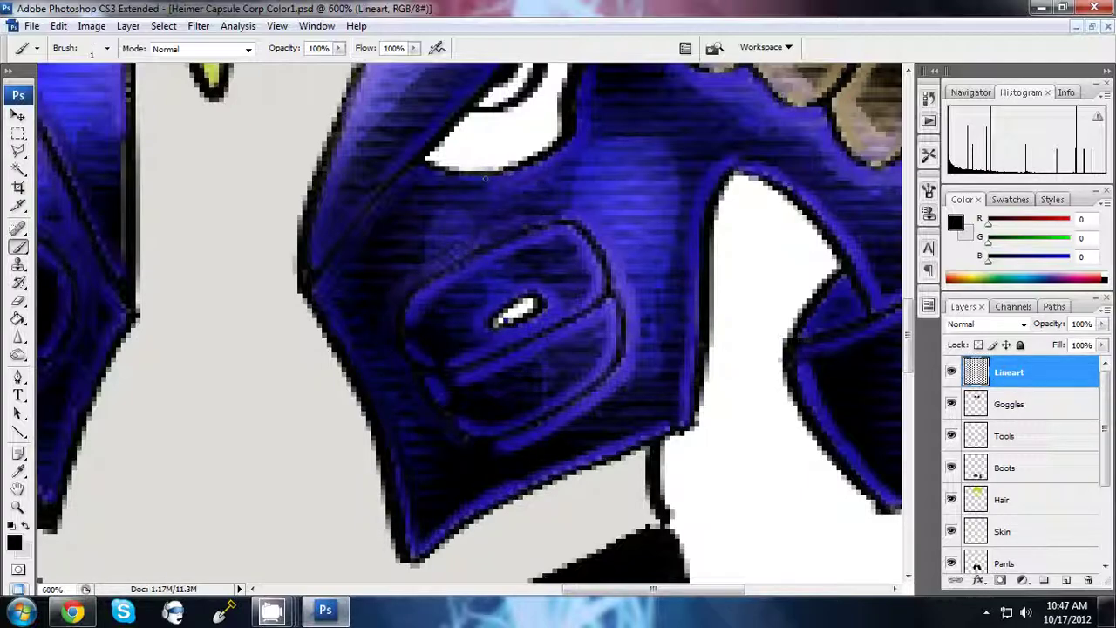
pyautogui.moveTo(486, 177); pyautogui.dragTo(553, 162)
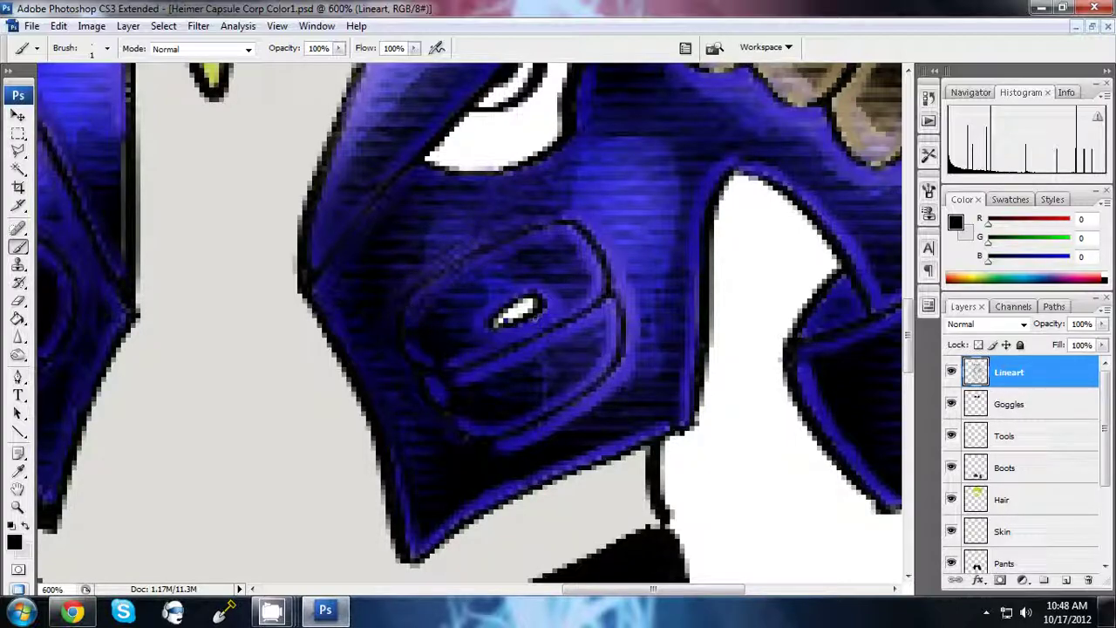
pyautogui.moveTo(630, 309); pyautogui.dragTo(644, 321)
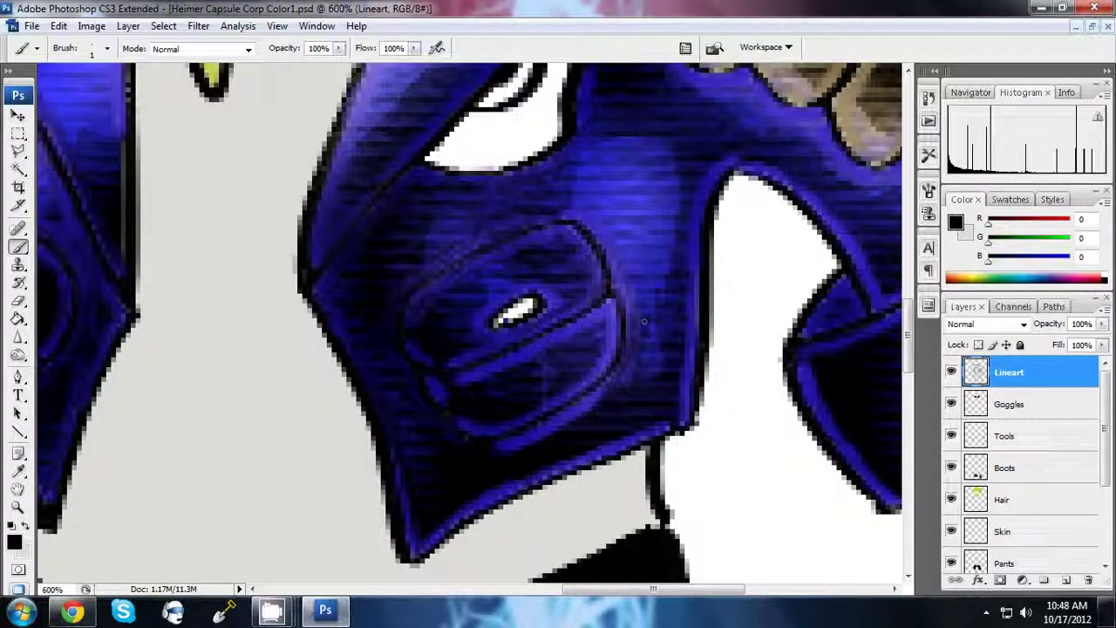
pyautogui.moveTo(613, 275); pyautogui.dragTo(606, 377)
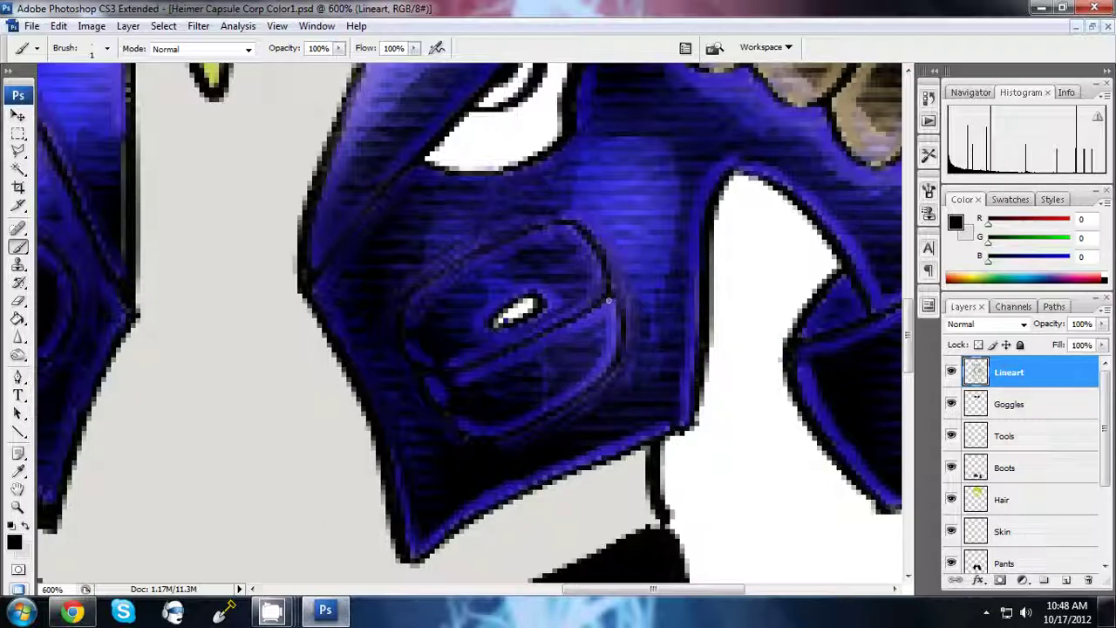
pyautogui.scroll(-2, 482, 224)
pyautogui.scroll(-4, 482, 225)
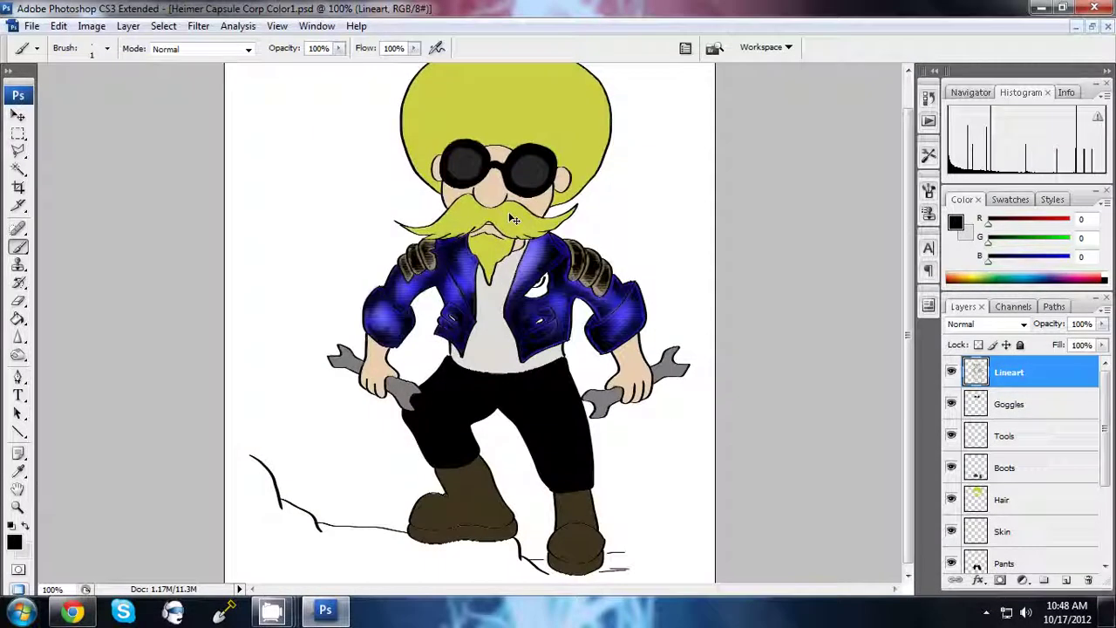
pyautogui.scroll(3, 481, 224)
pyautogui.scroll(3, 482, 224)
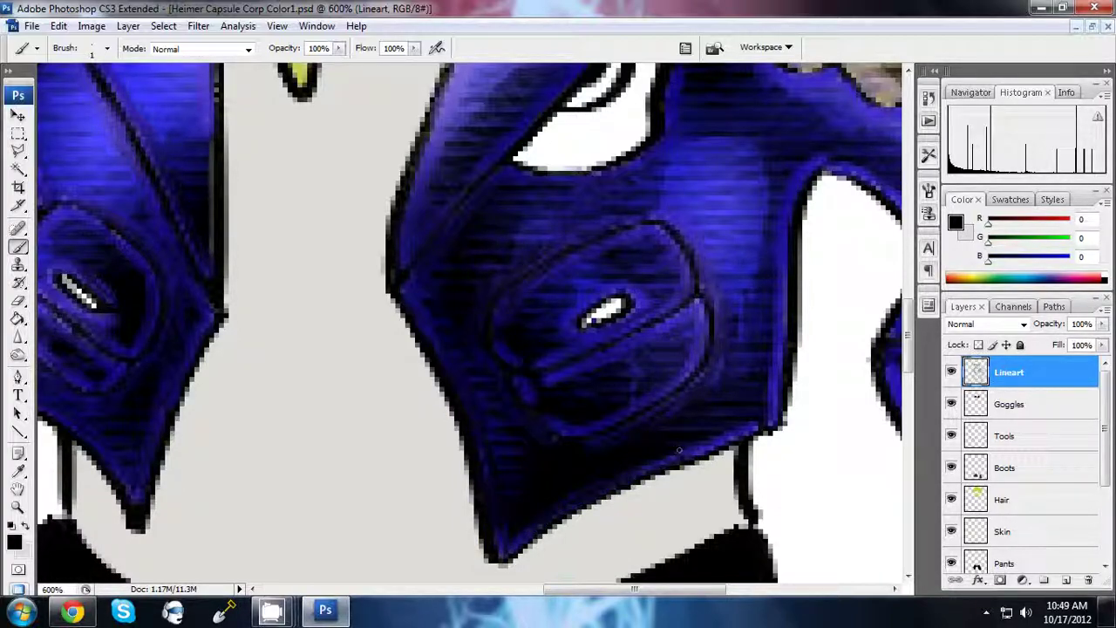
# - Paint a dark stroke along the lower inner edge of the blue jacket sleeve at 600%
pyautogui.scroll(2, 802, 163)
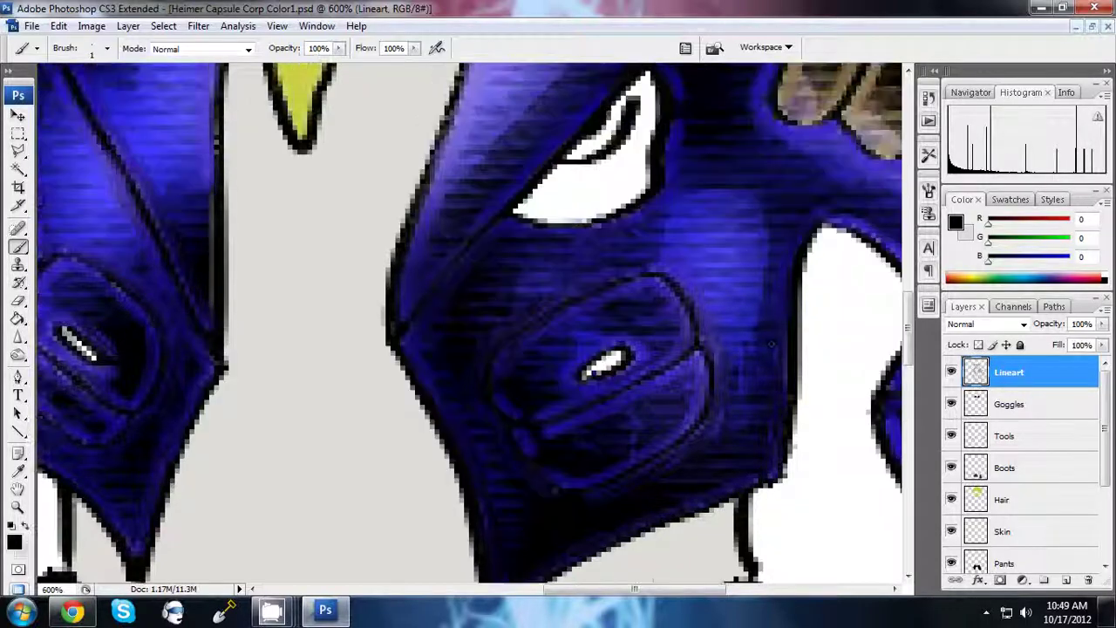
pyautogui.scroll(3, 801, 163)
pyautogui.scroll(4, 538, 296)
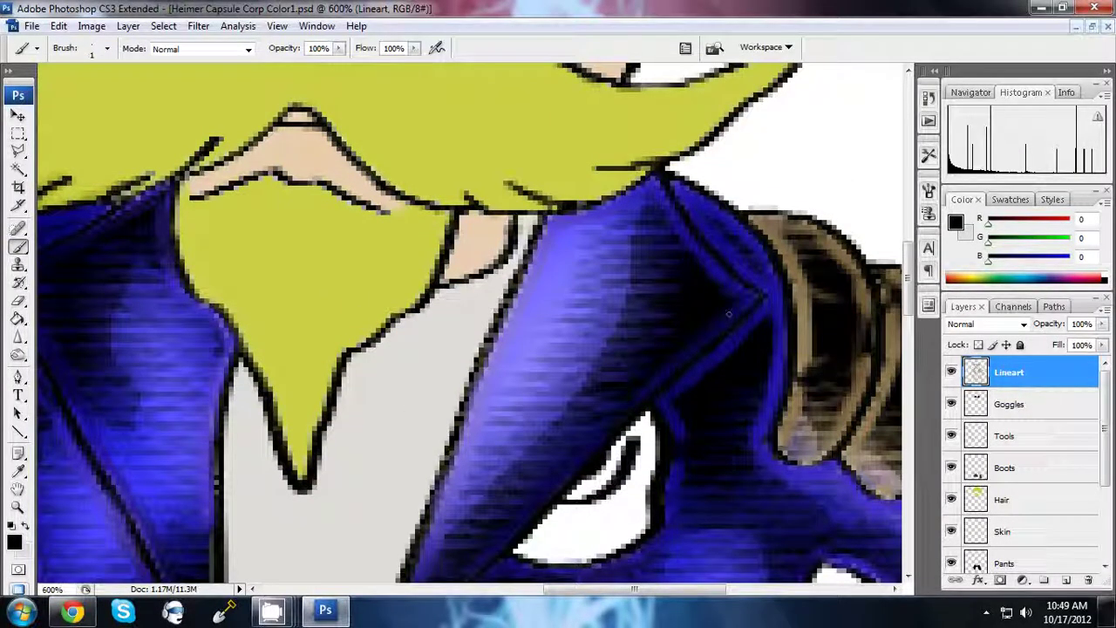
pyautogui.scroll(-1, 661, 197)
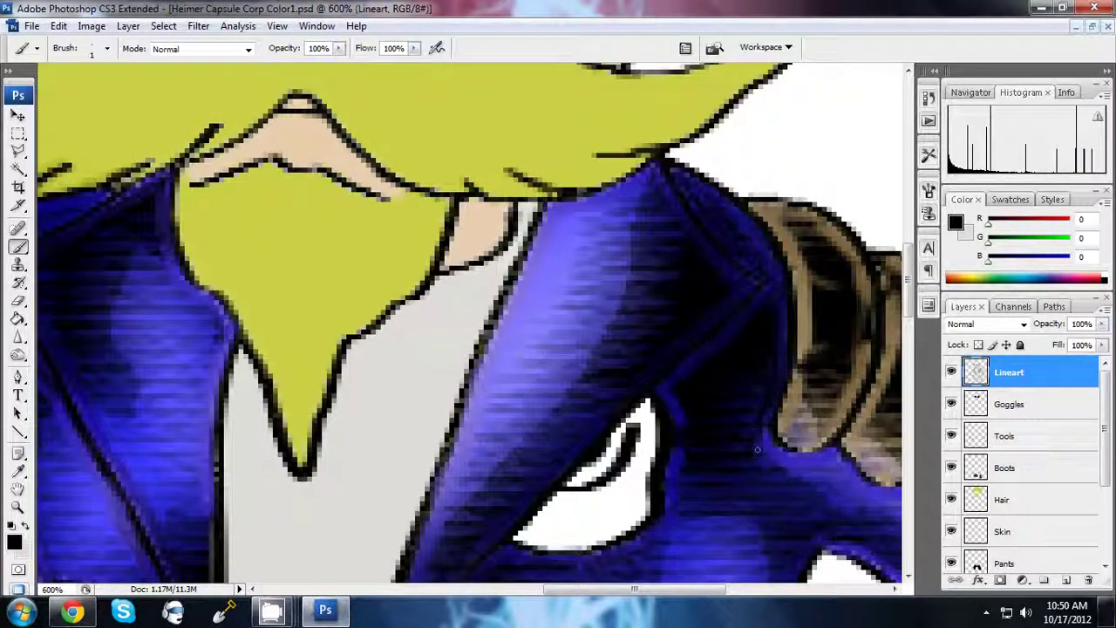
pyautogui.hscroll(6, 676, 409)
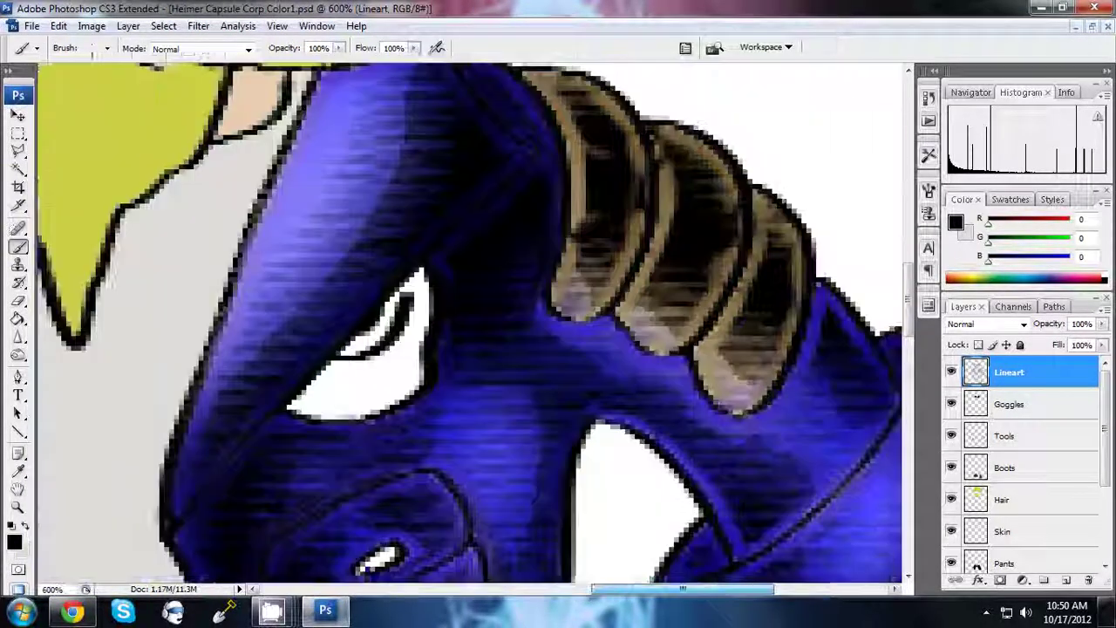
pyautogui.scroll(-5, 515, 309)
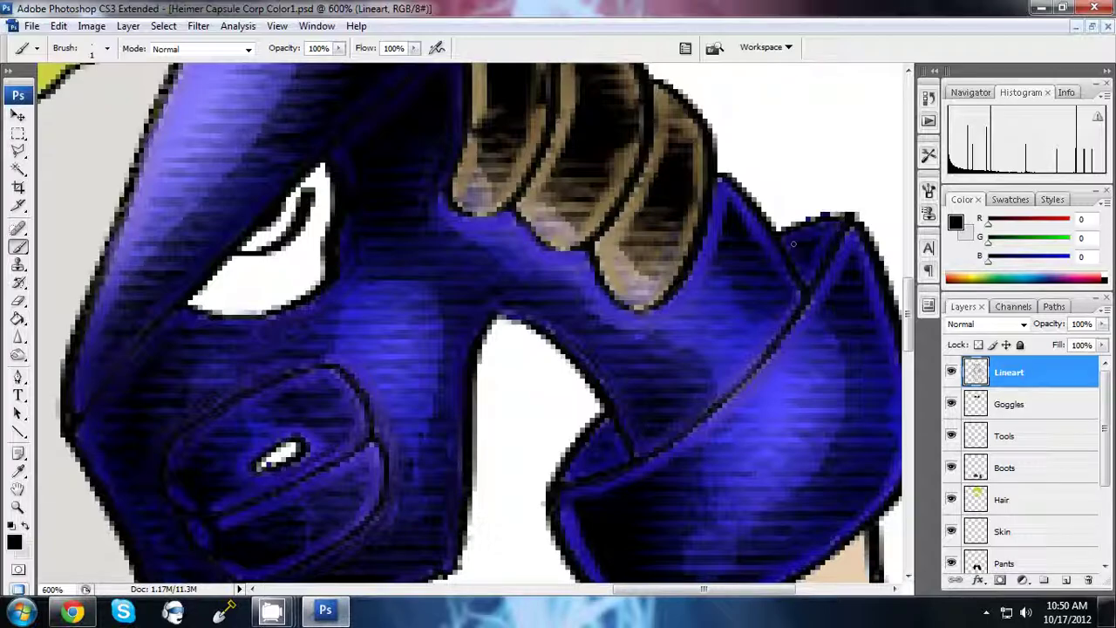
pyautogui.scroll(-2, 811, 296)
pyautogui.hscroll(2, 811, 297)
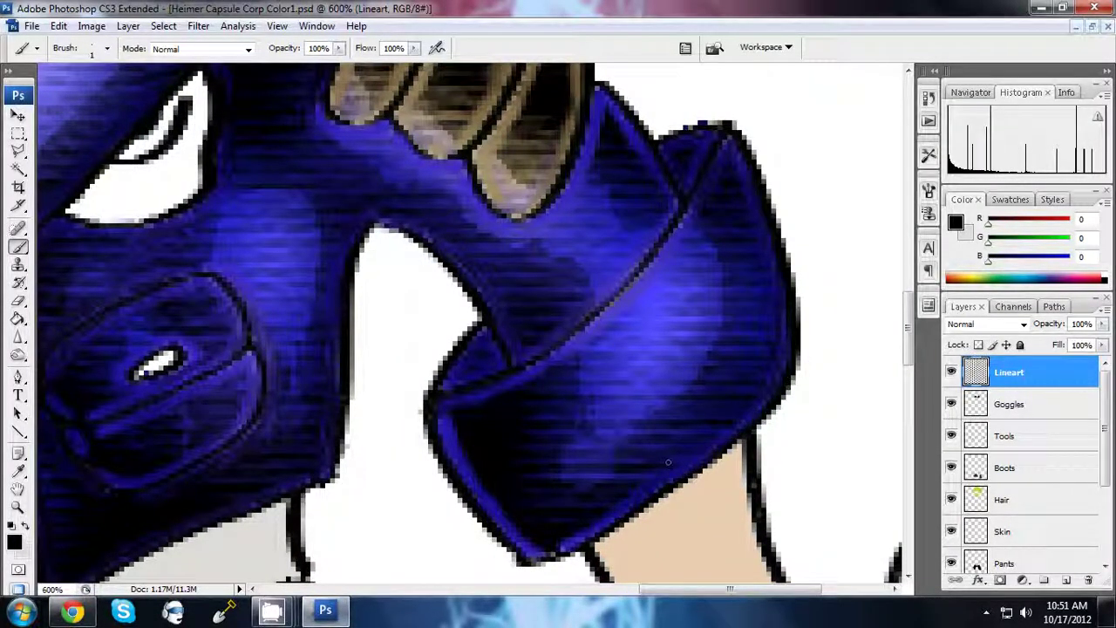
pyautogui.moveTo(423, 440); pyautogui.dragTo(458, 453)
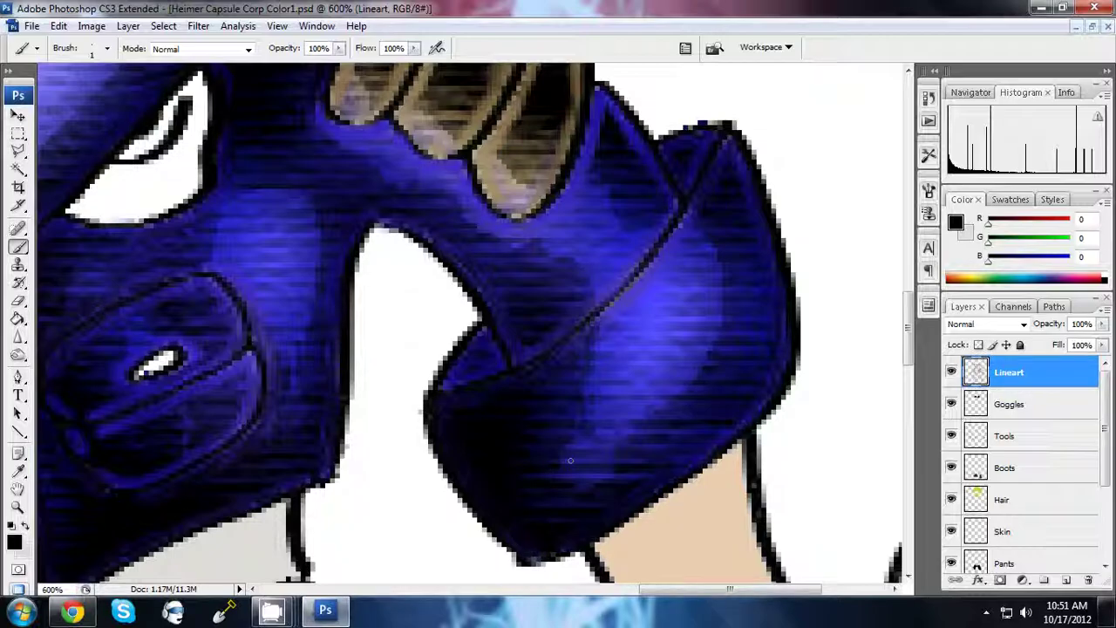
pyautogui.scroll(-5, 522, 350)
pyautogui.scroll(3, 535, 406)
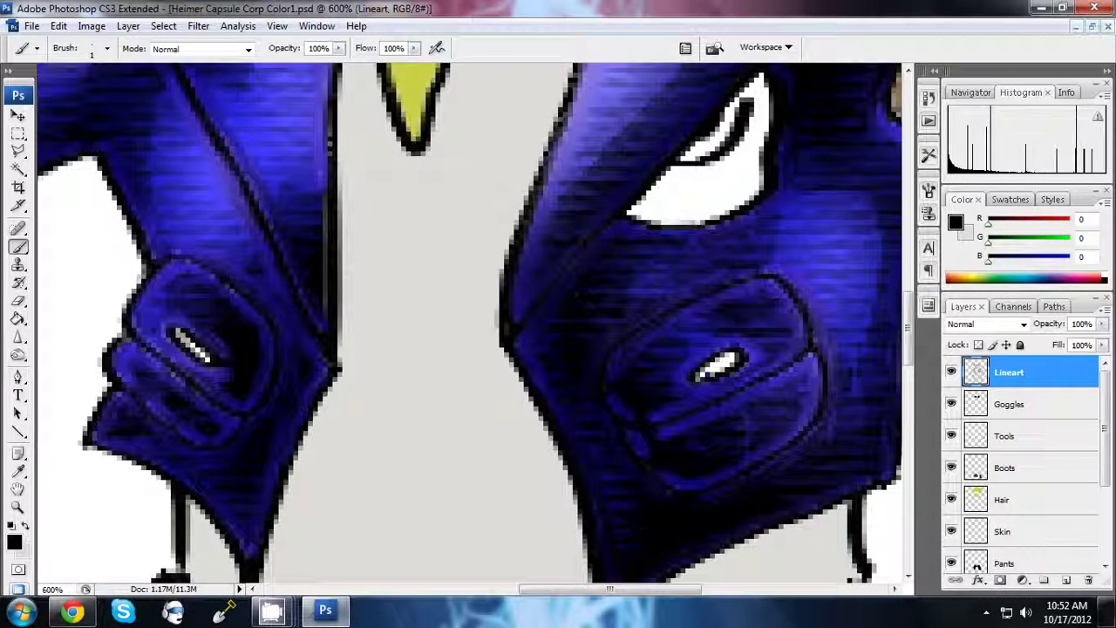
pyautogui.scroll(2, 534, 405)
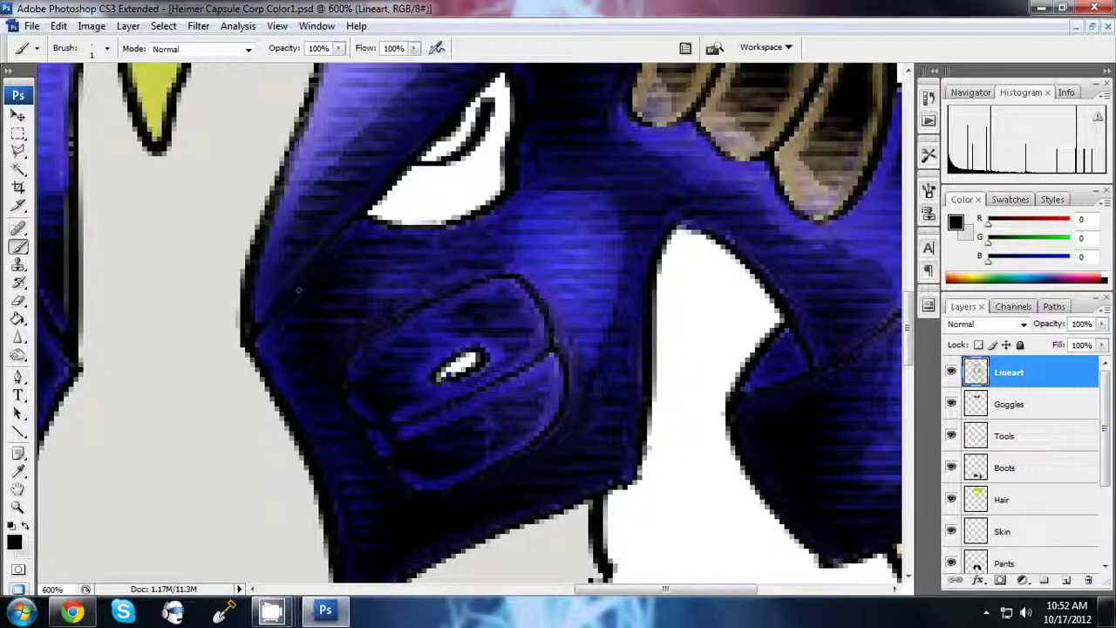
pyautogui.scroll(-2, 299, 289)
pyautogui.scroll(-2, 349, 274)
pyautogui.scroll(2, 353, 274)
pyautogui.scroll(2, 353, 274)
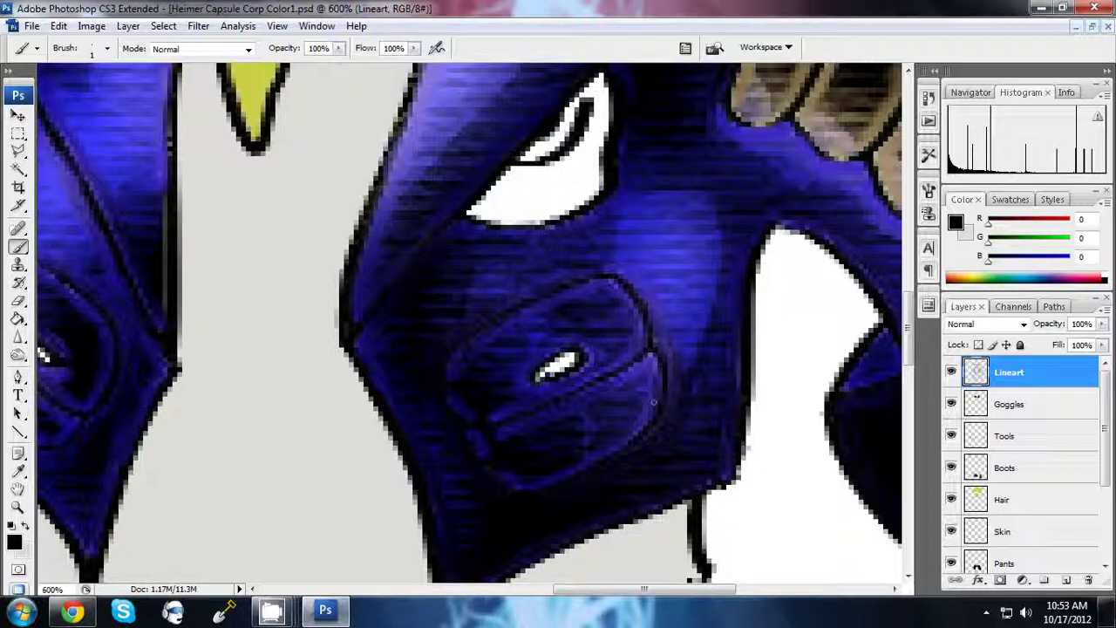
pyautogui.scroll(-3, 641, 417)
pyautogui.scroll(-2, 541, 329)
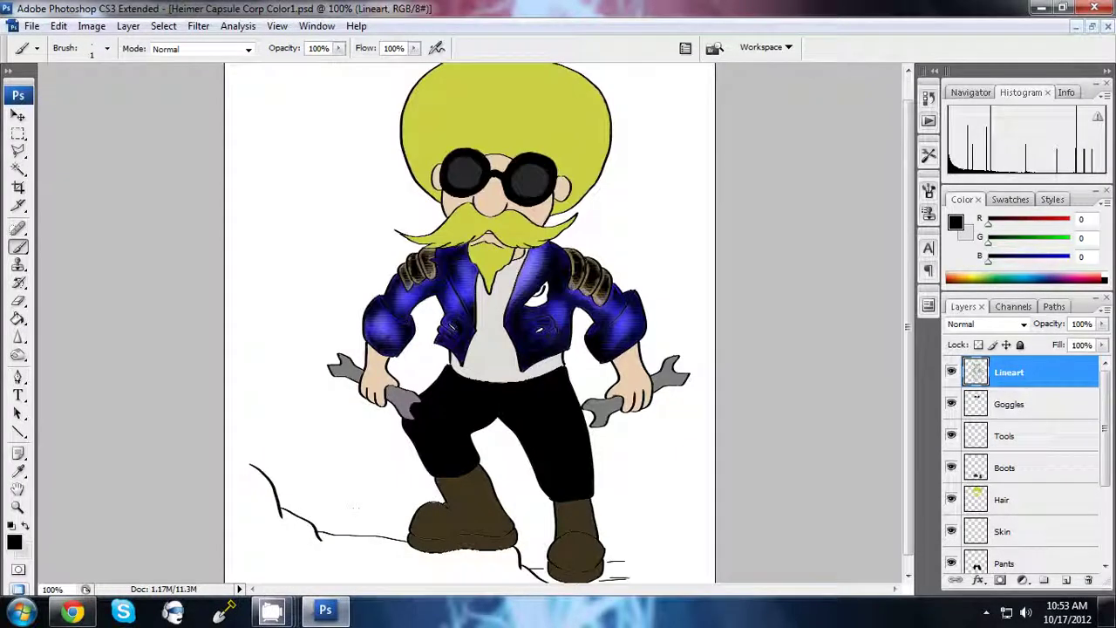
# - Shade the left, right and middle ridges of the first shoulder pad with dark strokes
pyautogui.scroll(3, 401, 288)
pyautogui.scroll(2, 401, 288)
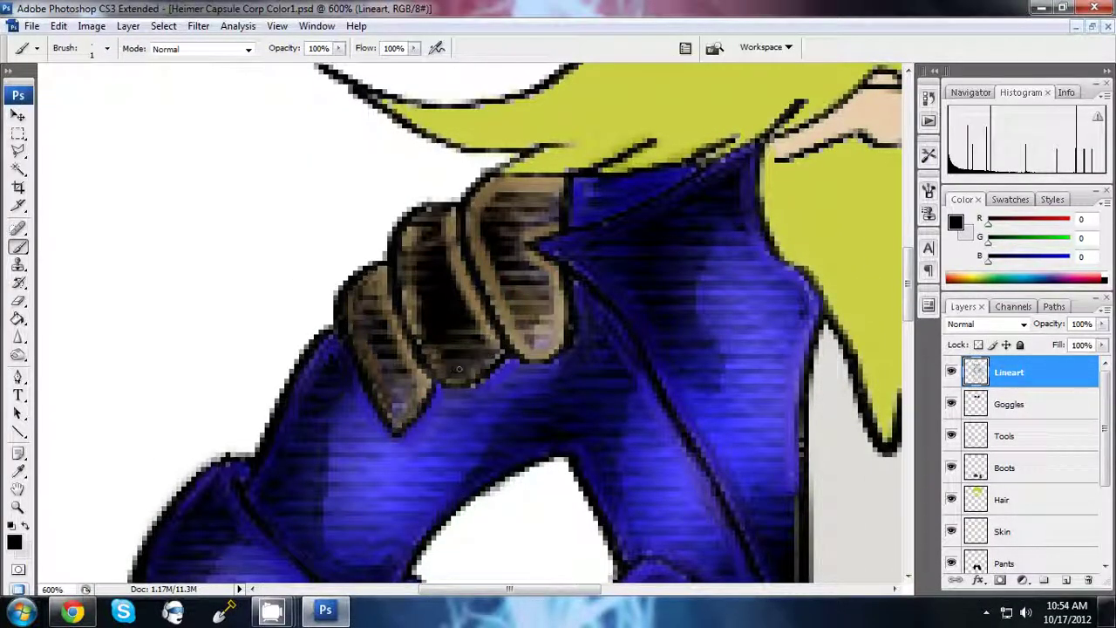
pyautogui.moveTo(459, 370); pyautogui.dragTo(404, 254)
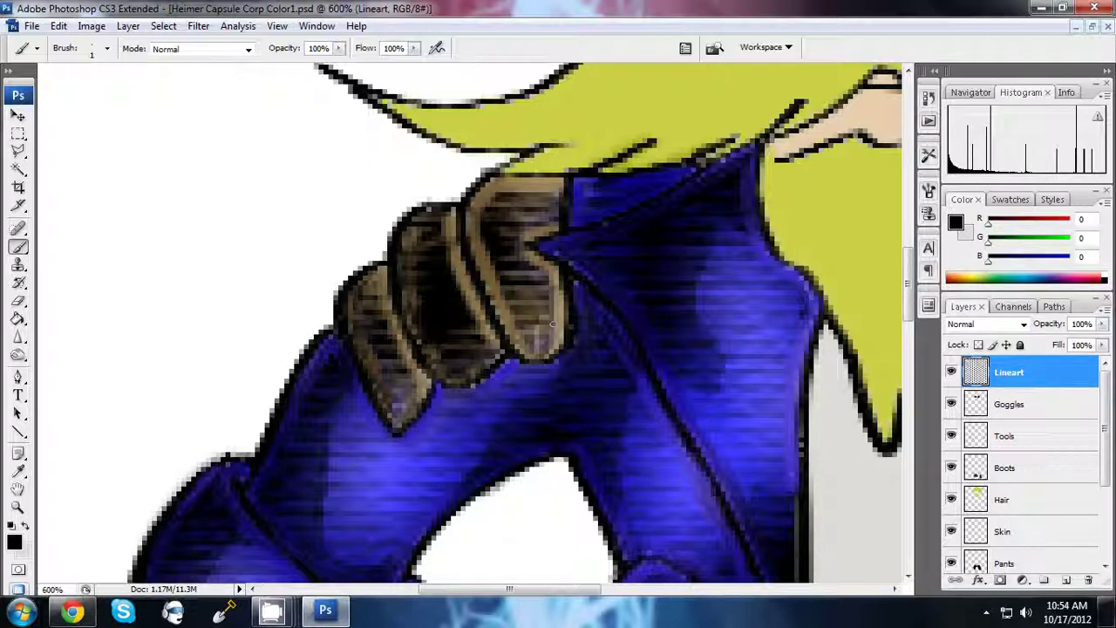
pyautogui.moveTo(552, 324); pyautogui.dragTo(476, 253)
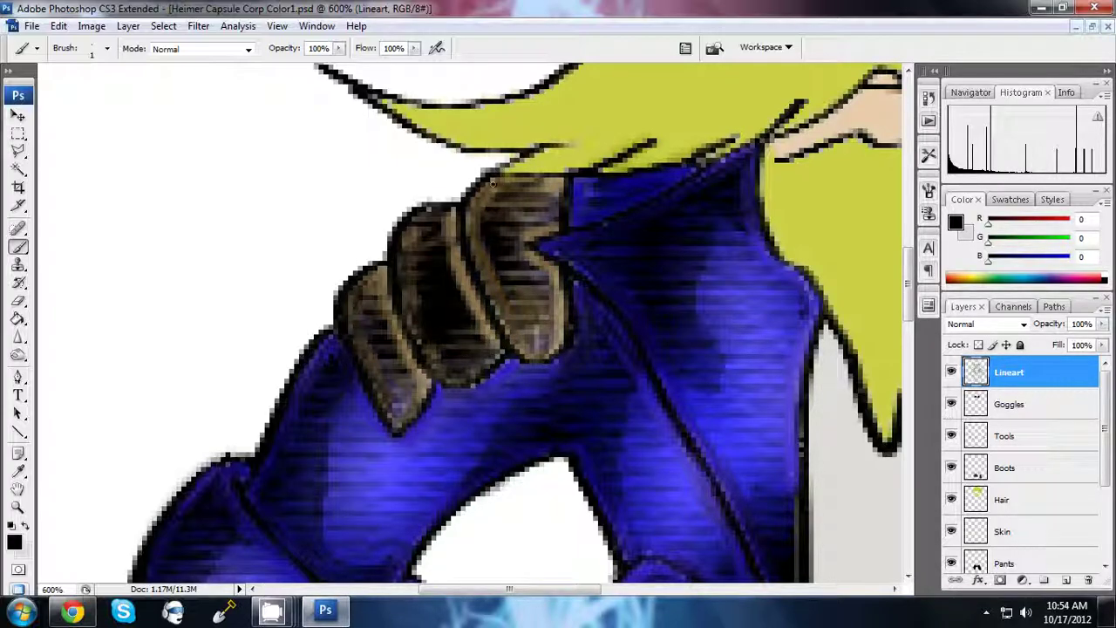
pyautogui.moveTo(493, 183)
pyautogui.mouseDown()
pyautogui.moveTo(478, 234)
pyautogui.moveTo(515, 349)
pyautogui.moveTo(493, 197)
pyautogui.mouseUp()
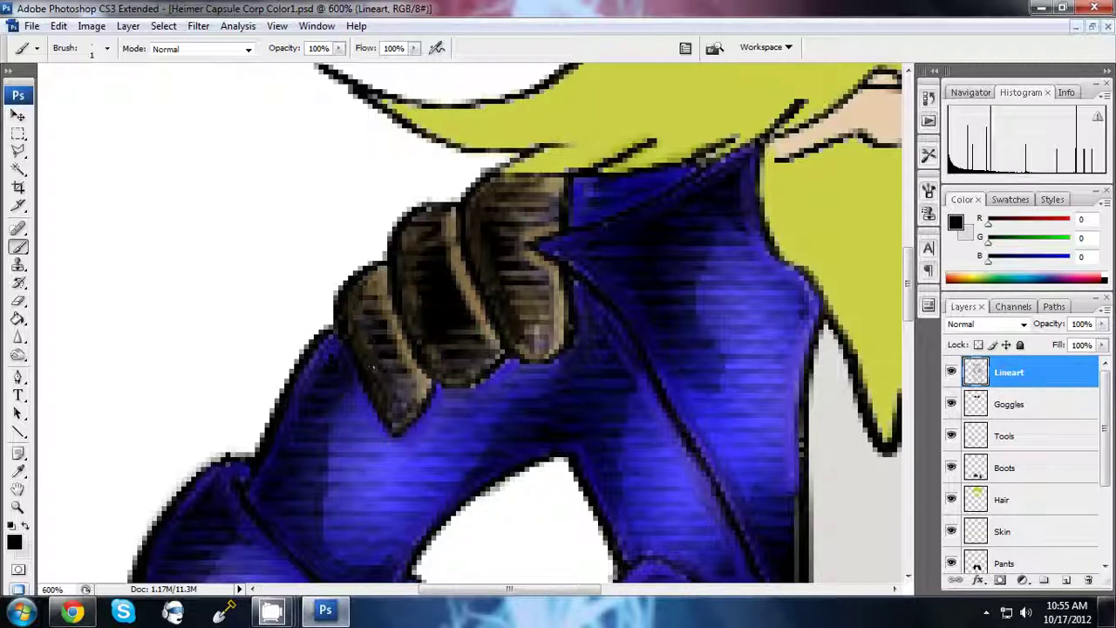
# - Darken the ridges and top edge of the other shoulder pad, then return to 100%
pyautogui.hotkey('ctrl', '0')
pyautogui.hotkey('ctrl', '+')
pyautogui.hotkey('ctrl', '+')
pyautogui.hotkey('ctrl', '+')
pyautogui.moveTo(698, 314); pyautogui.dragTo(349, 349)
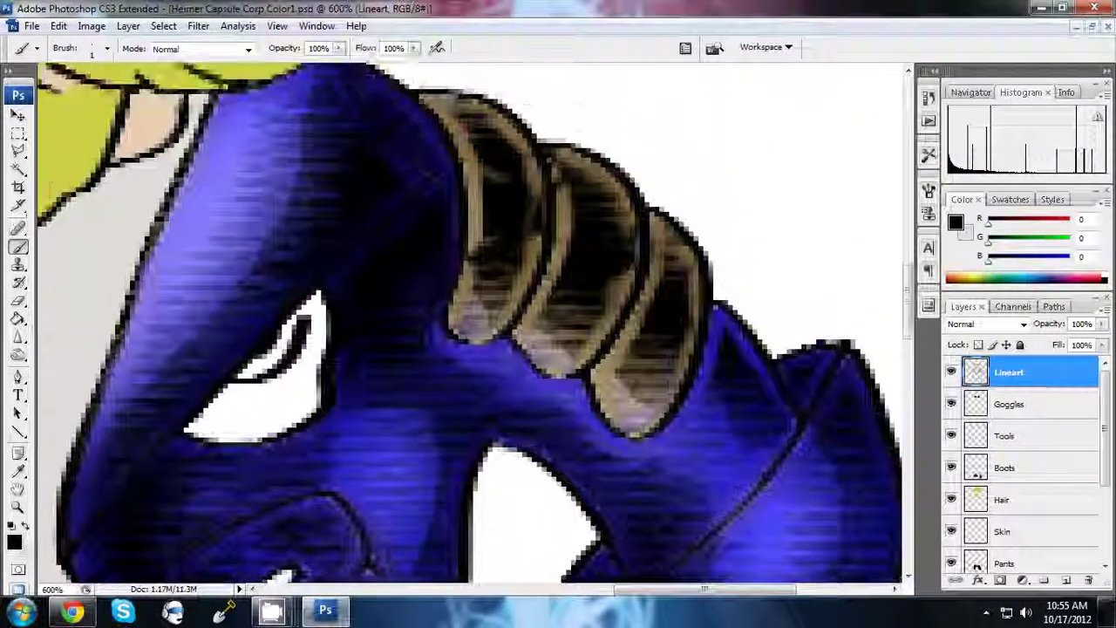
pyautogui.moveTo(528, 318)
pyautogui.mouseDown()
pyautogui.moveTo(543, 266)
pyautogui.moveTo(504, 172)
pyautogui.moveTo(486, 350)
pyautogui.moveTo(579, 423)
pyautogui.moveTo(614, 323)
pyautogui.mouseUp()
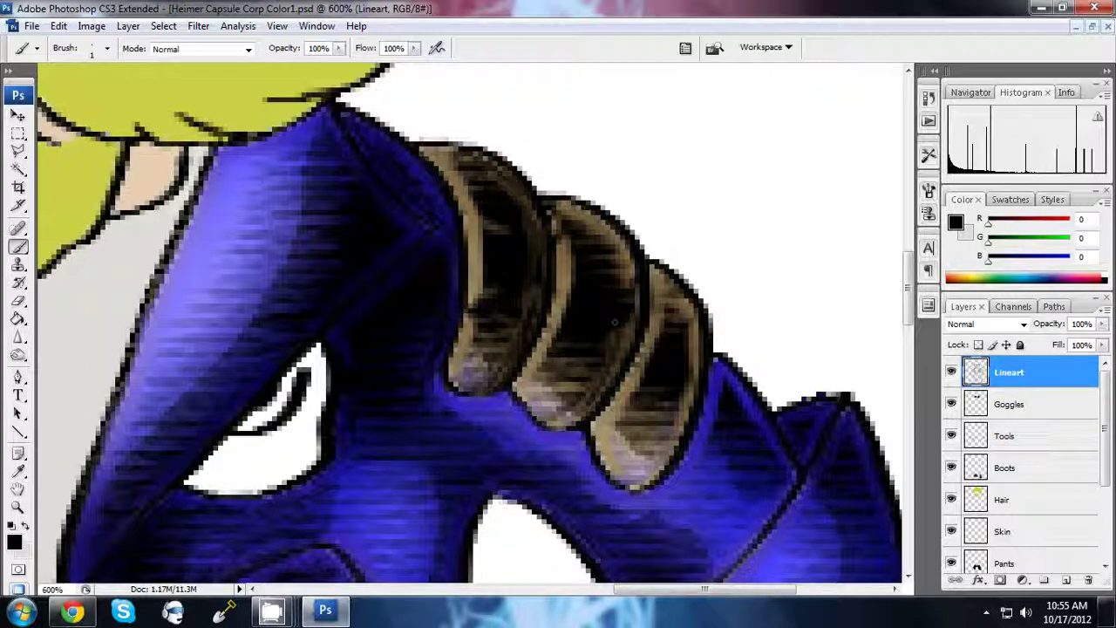
pyautogui.moveTo(679, 288)
pyautogui.mouseDown()
pyautogui.moveTo(689, 383)
pyautogui.moveTo(621, 481)
pyautogui.mouseUp()
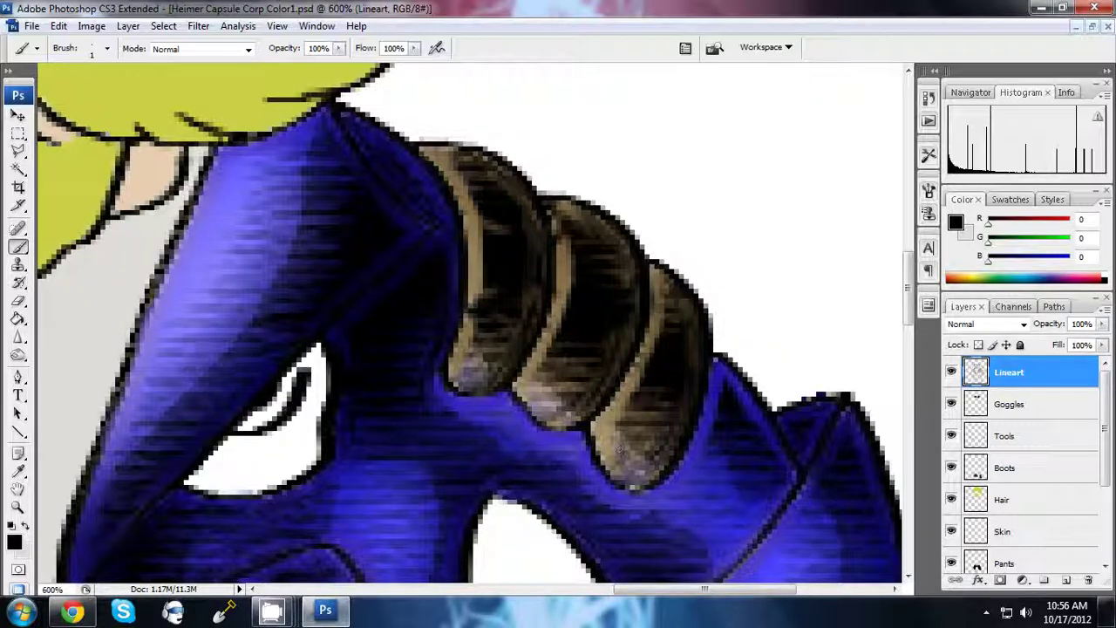
pyautogui.moveTo(437, 148); pyautogui.dragTo(466, 164)
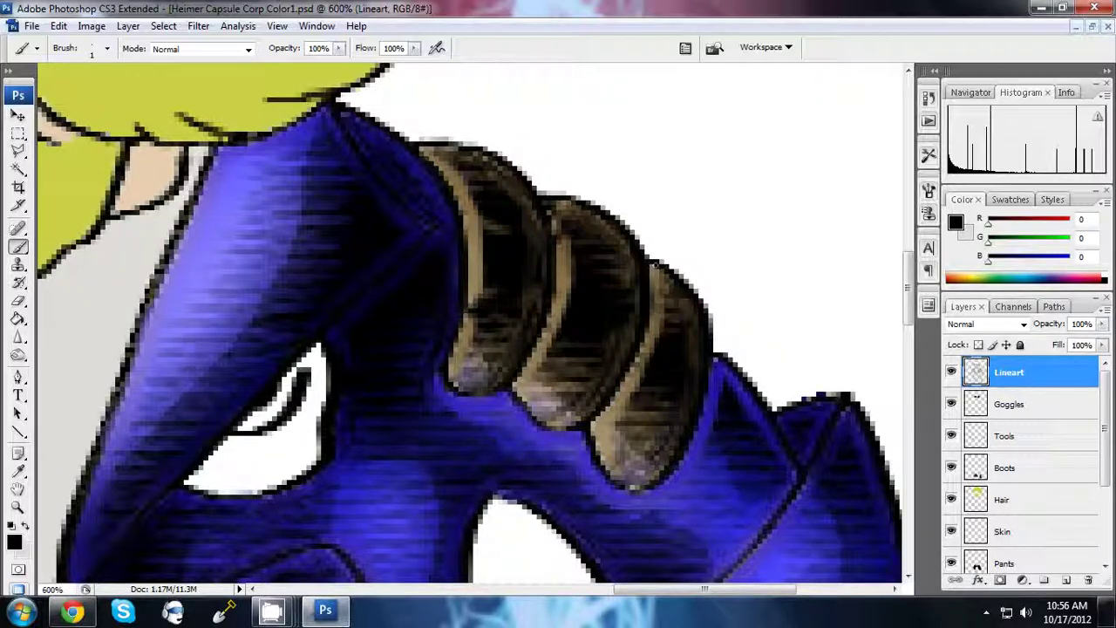
pyautogui.hotkey('ctrl', 'alt', '0')
# - Make the Pants layer active and zoom to 300% on the trousers, ending with the Brush tool
pyautogui.scroll(-3, 1030, 436)
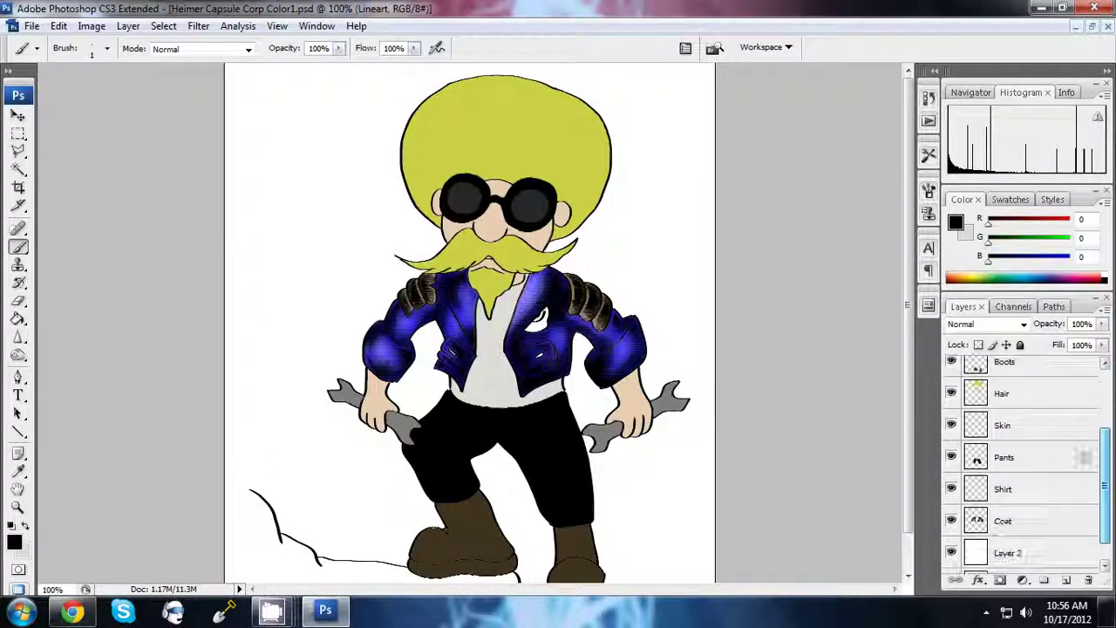
pyautogui.click(1030, 458)
pyautogui.click(18, 355)
pyautogui.scroll(-1, 636, 480)
pyautogui.hotkey('ctrl', '+')
pyautogui.hotkey('ctrl', '+')
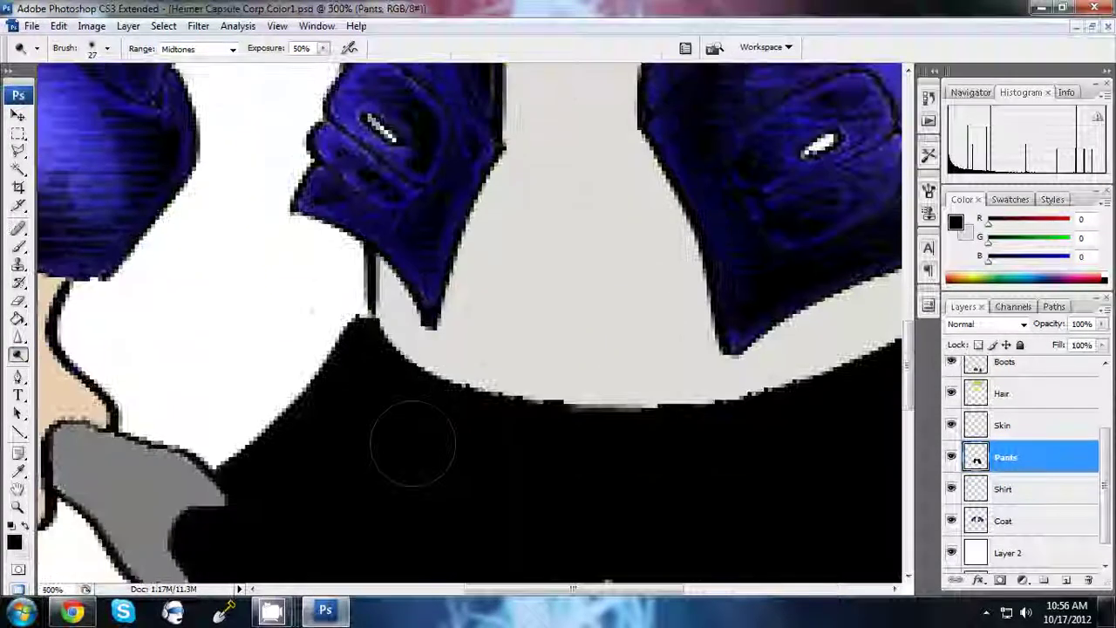
pyautogui.scroll(-3, 411, 429)
pyautogui.hscroll(5, 410, 428)
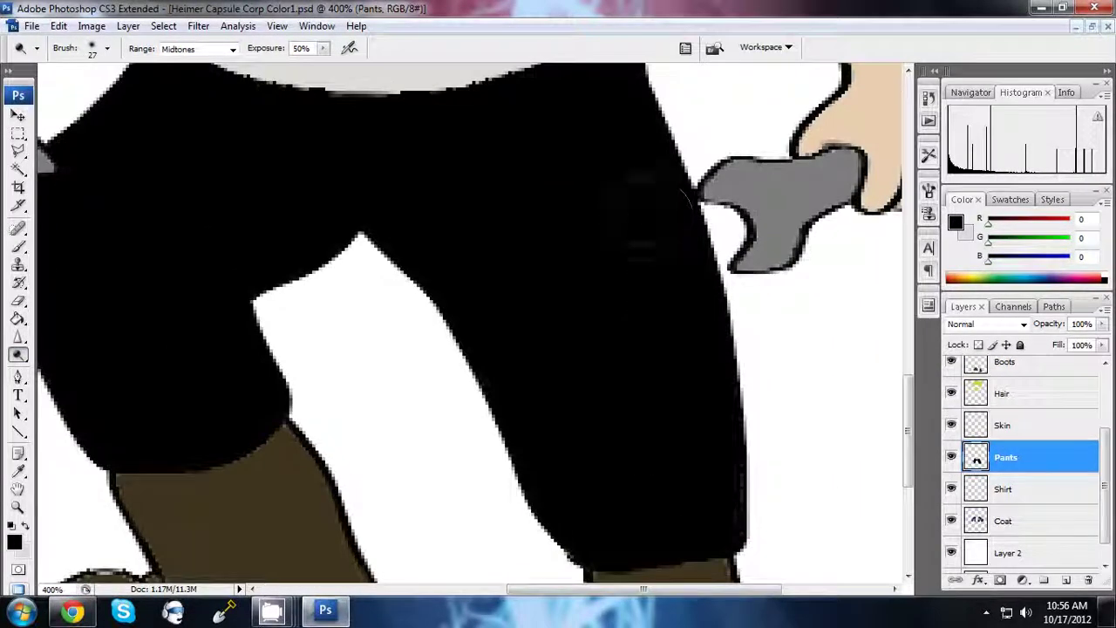
pyautogui.hotkey('ctrl', '0')
pyautogui.hotkey('ctrl', '+')
pyautogui.hotkey('ctrl', '+')
pyautogui.hotkey('ctrl', '+')
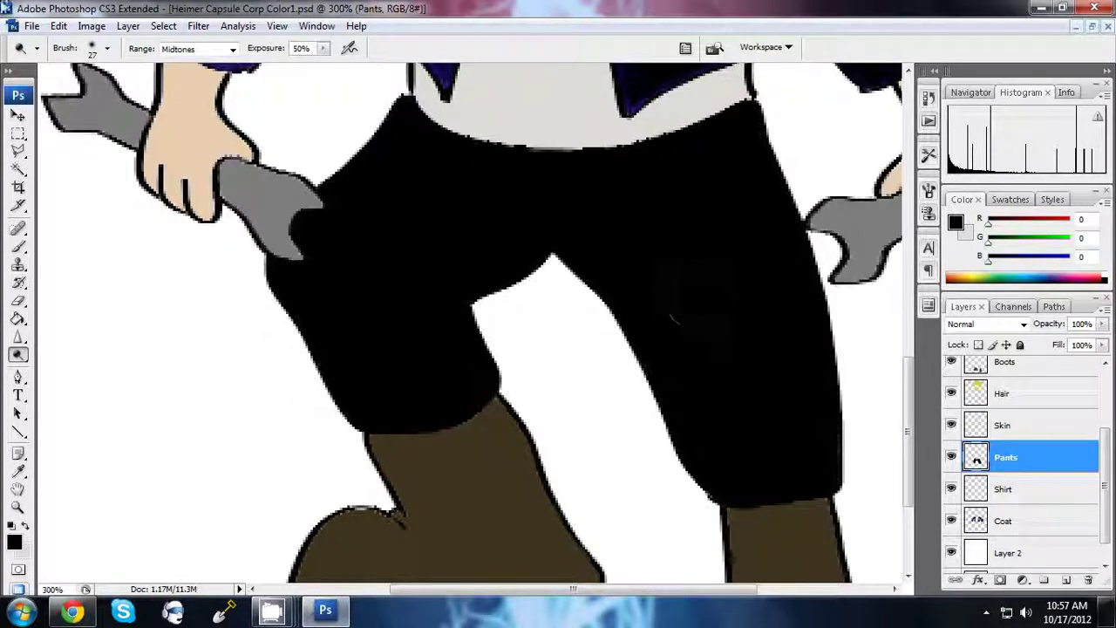
pyautogui.click(18, 246)
# - Set the painting colour to dark grey 26/26/26 and the brush size to 11
pyautogui.click(25, 526)
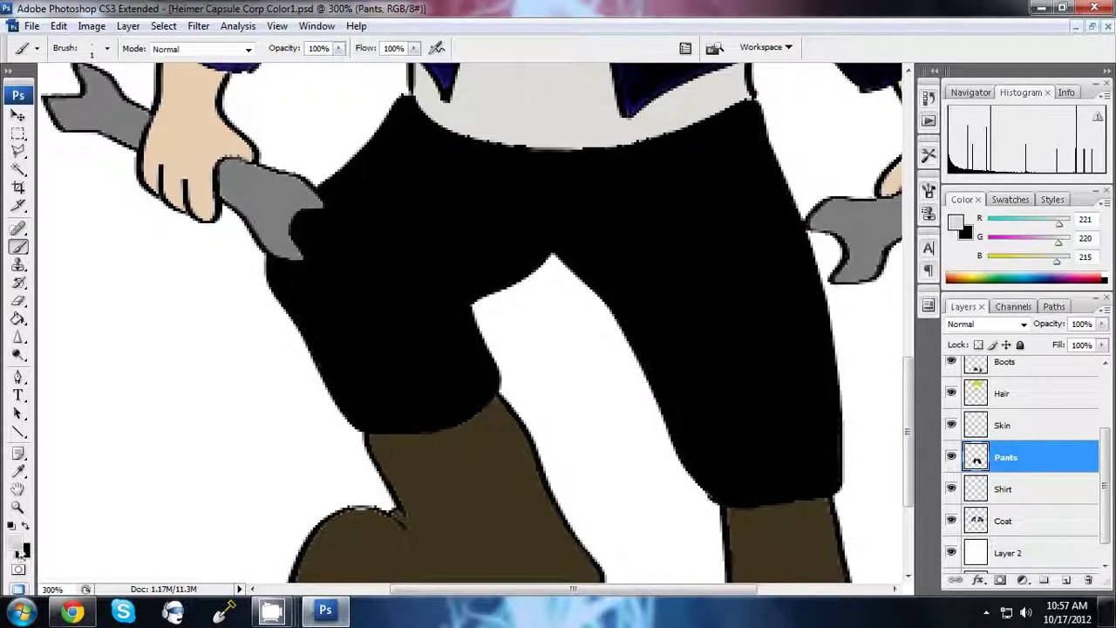
pyautogui.click(18, 548)
pyautogui.click(542, 281)
pyautogui.click(917, 78)
pyautogui.click(106, 48)
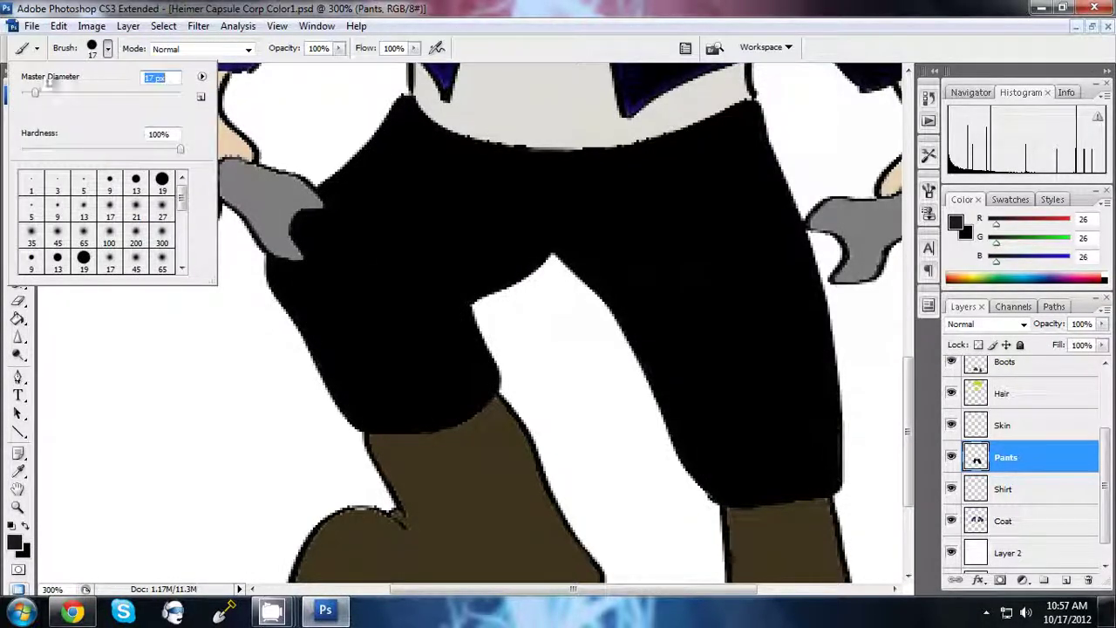
pyautogui.moveTo(32, 98); pyautogui.dragTo(29, 98)
pyautogui.press('Return')
# - Paint grey highlight streaks down both pant legs, across the crotch and along the waistline
pyautogui.moveTo(710, 453)
pyautogui.mouseDown()
pyautogui.moveTo(724, 439)
pyautogui.moveTo(748, 473)
pyautogui.mouseUp()
pyautogui.moveTo(767, 209); pyautogui.dragTo(777, 314)
pyautogui.moveTo(785, 235); pyautogui.dragTo(811, 357)
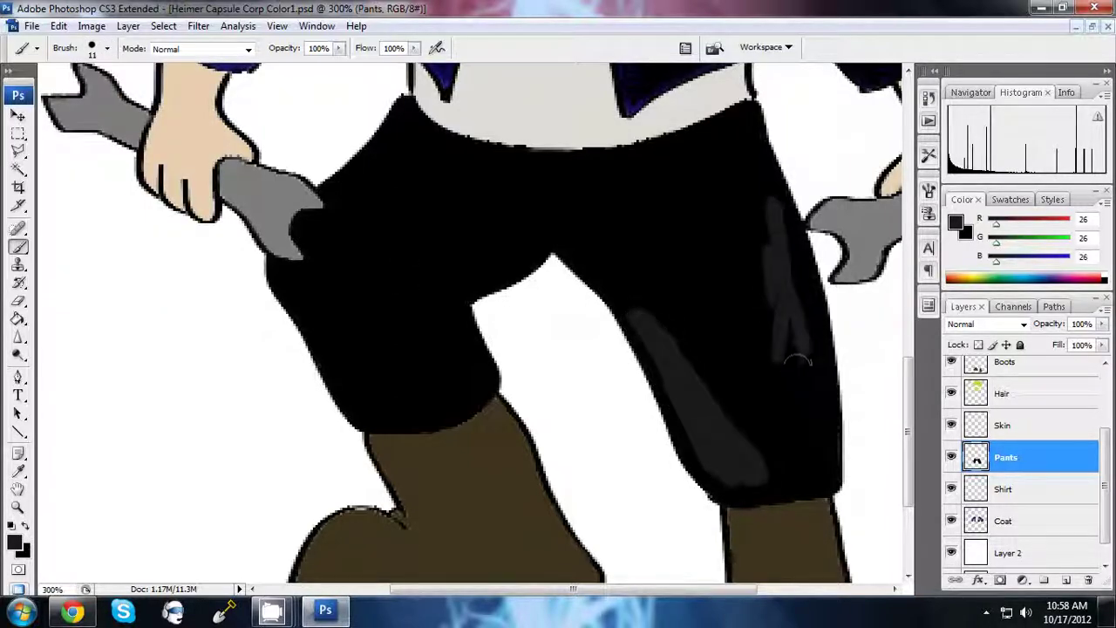
pyautogui.moveTo(798, 410)
pyautogui.mouseDown()
pyautogui.moveTo(771, 252)
pyautogui.moveTo(816, 410)
pyautogui.moveTo(628, 245)
pyautogui.mouseUp()
pyautogui.moveTo(733, 428)
pyautogui.mouseDown()
pyautogui.moveTo(558, 201)
pyautogui.moveTo(611, 242)
pyautogui.mouseUp()
pyautogui.moveTo(523, 244); pyautogui.dragTo(471, 384)
pyautogui.moveTo(463, 332); pyautogui.dragTo(427, 409)
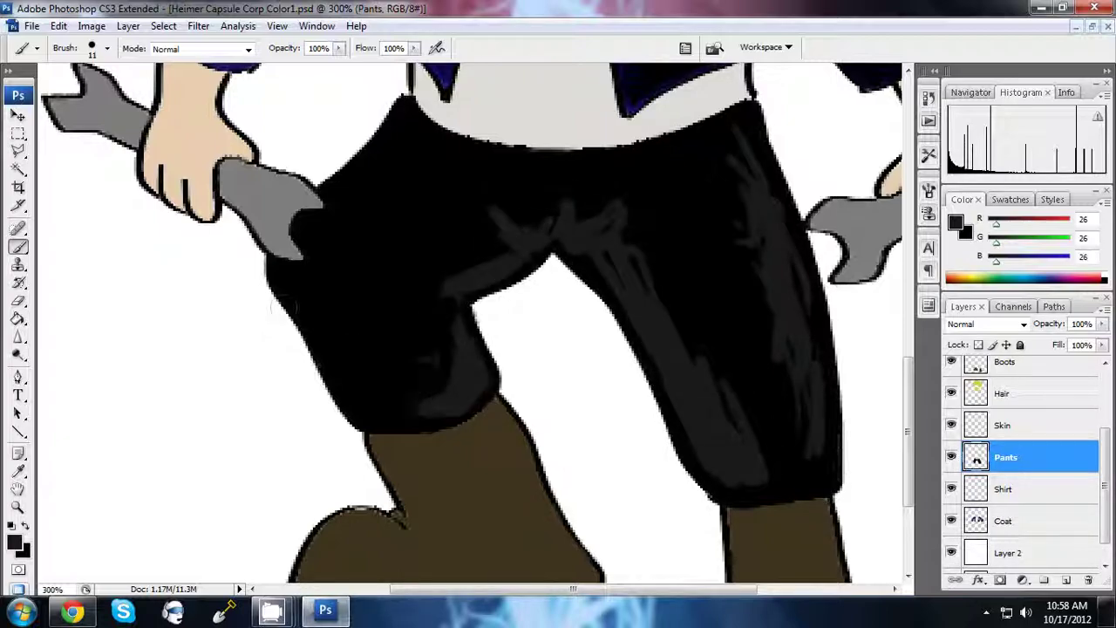
pyautogui.moveTo(287, 288); pyautogui.dragTo(341, 325)
pyautogui.moveTo(357, 179)
pyautogui.mouseDown()
pyautogui.moveTo(462, 127)
pyautogui.moveTo(541, 178)
pyautogui.mouseUp()
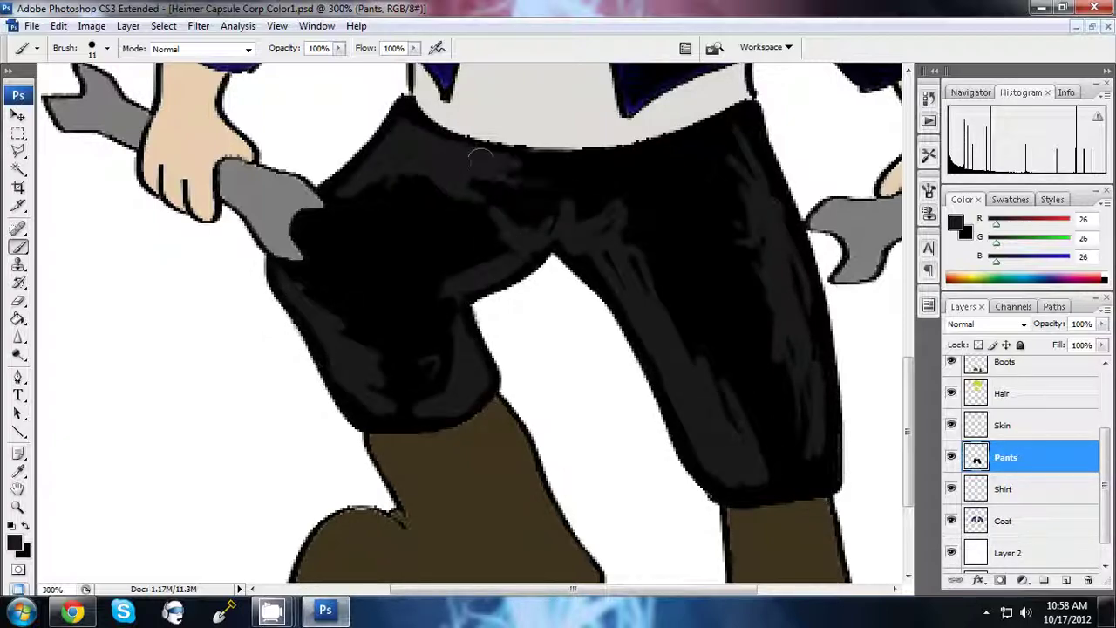
pyautogui.moveTo(637, 175); pyautogui.dragTo(712, 150)
# - Try a Dodge stroke on the left leg, then step back in History to remove the dodged streaks
pyautogui.rightClick(17, 353)
pyautogui.click(70, 353)
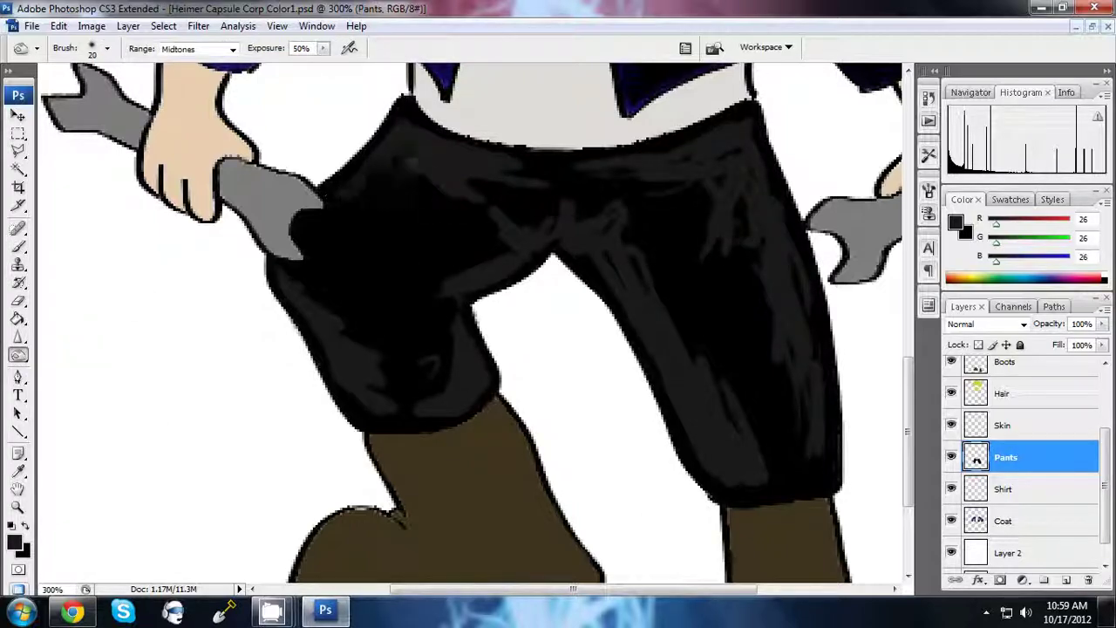
pyautogui.moveTo(610, 216)
pyautogui.mouseDown()
pyautogui.moveTo(558, 233)
pyautogui.moveTo(456, 409)
pyautogui.mouseUp()
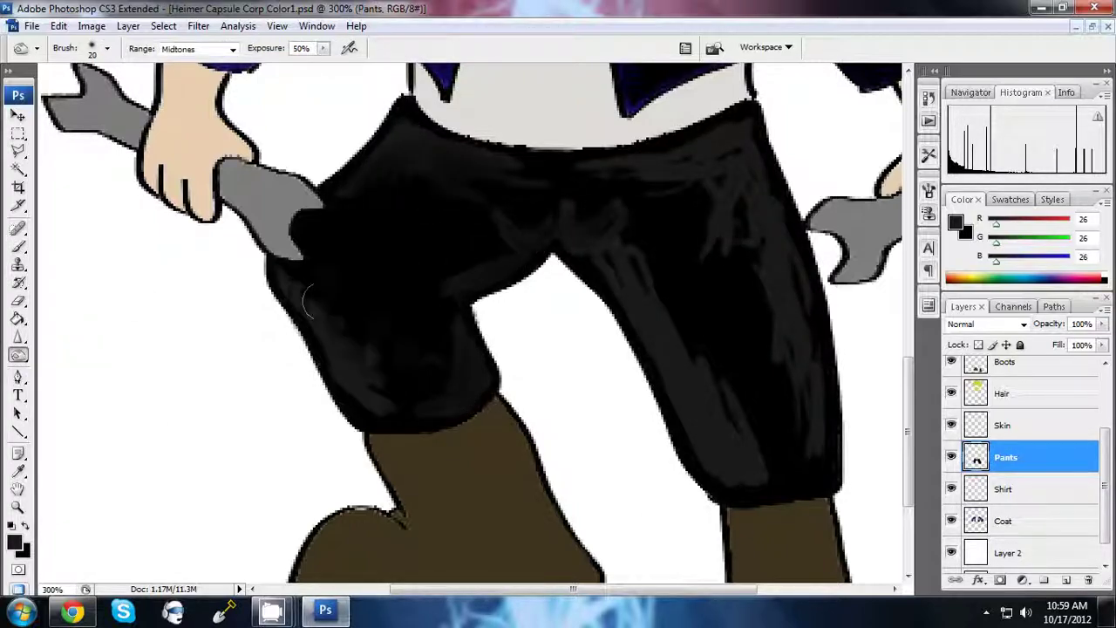
pyautogui.hotkey('ctrl', 'z')
pyautogui.hotkey('ctrl', 'alt', 'z')
pyautogui.hotkey('ctrl', 'alt', 'z')
pyautogui.hotkey('ctrl', 'alt', 'z')
pyautogui.hotkey('ctrl', 'alt', 'z')
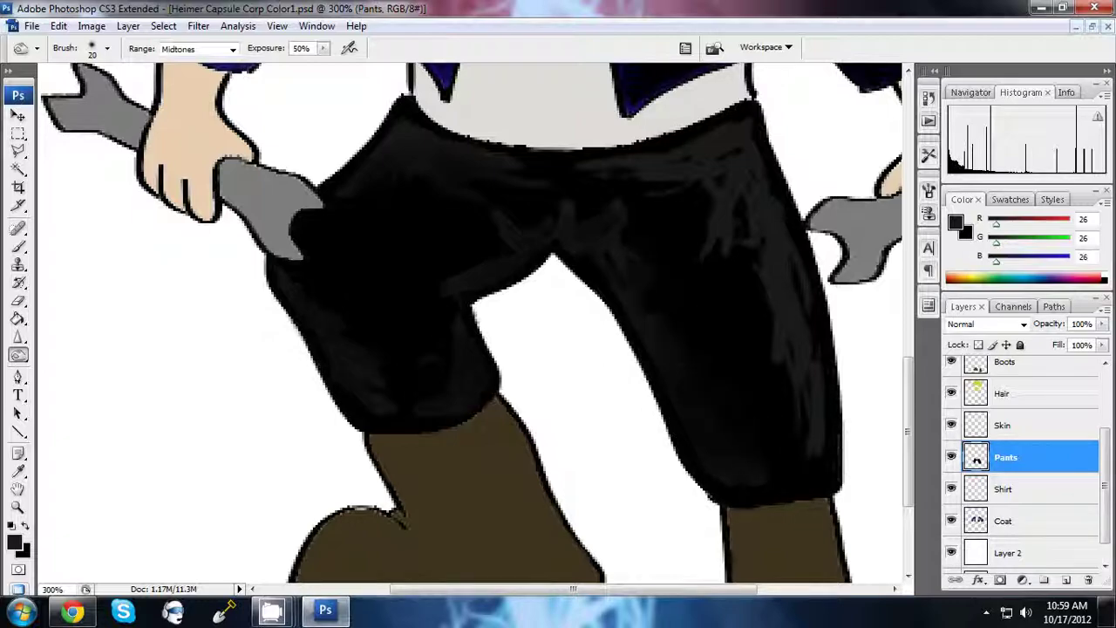
pyautogui.hotkey('ctrl', 'alt', 'z')
pyautogui.hotkey('ctrl', 'alt', 'z')
pyautogui.hotkey('ctrl', 'alt', 'z')
pyautogui.hotkey('ctrl', 'alt', 'z')
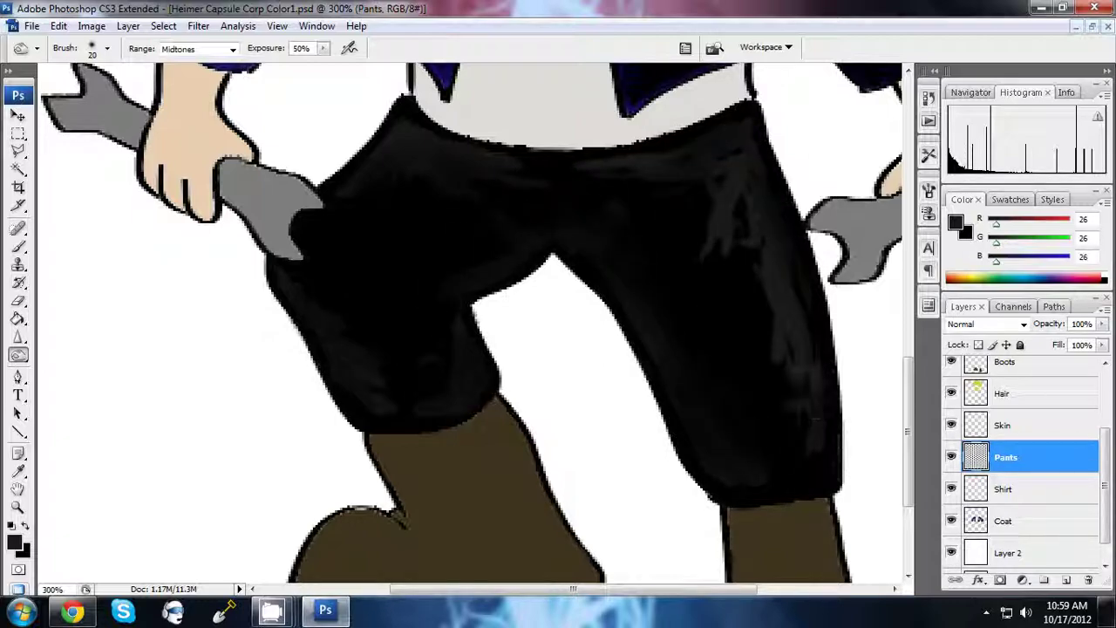
pyautogui.hotkey('ctrl', 'alt', 'z')
pyautogui.hotkey('ctrl', 'alt', 'z')
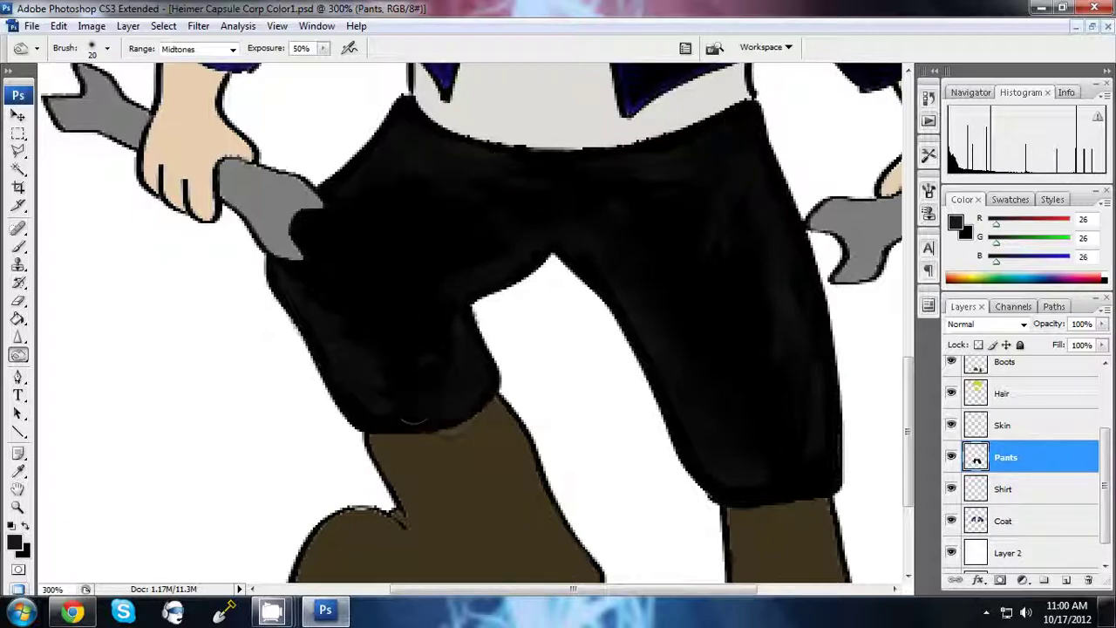
# - Apply Rough Pastels to the pants with Sandstone texture, scaling 58, relief 0 and shorter strokes
pyautogui.click(198, 25)
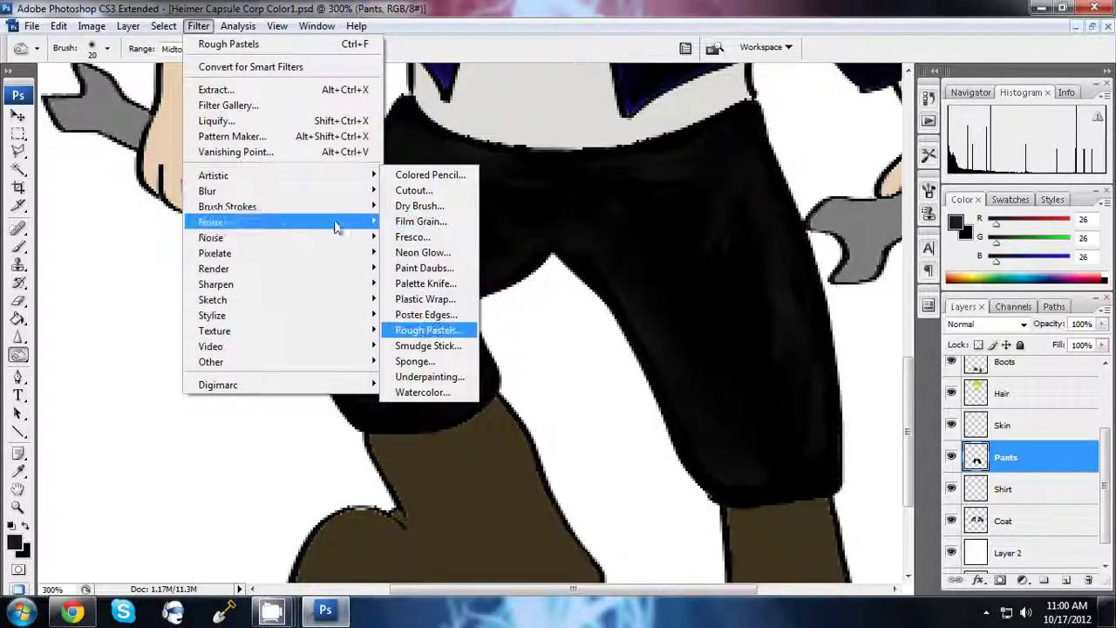
pyautogui.click(424, 326)
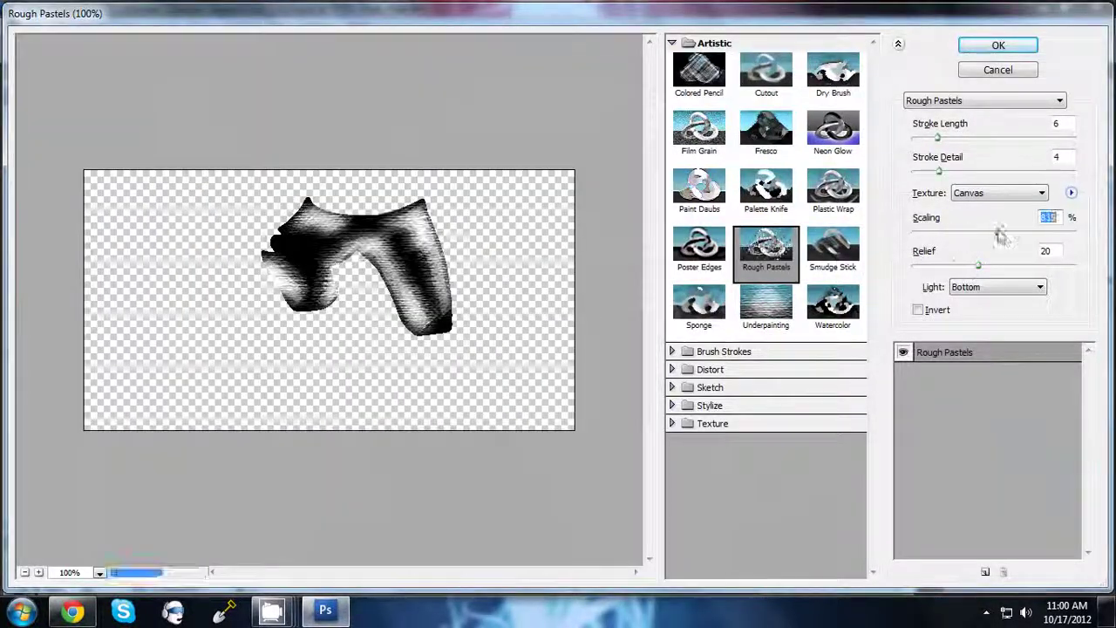
pyautogui.moveTo(971, 234); pyautogui.dragTo(913, 232)
pyautogui.moveTo(977, 264)
pyautogui.mouseDown()
pyautogui.moveTo(913, 266)
pyautogui.moveTo(922, 232)
pyautogui.mouseUp()
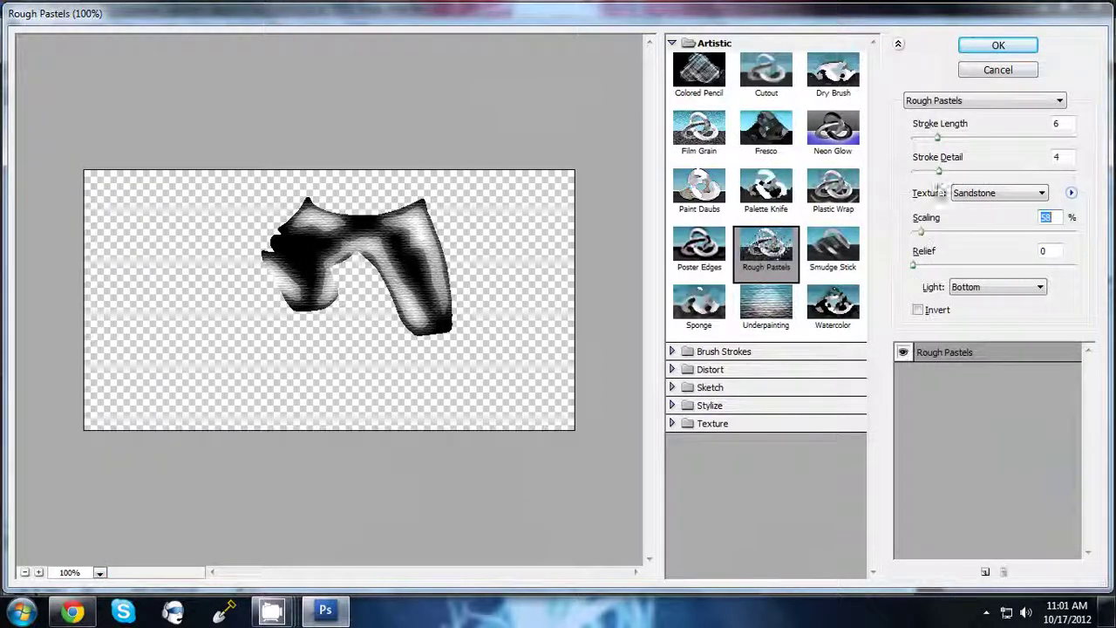
pyautogui.moveTo(937, 139); pyautogui.dragTo(916, 139)
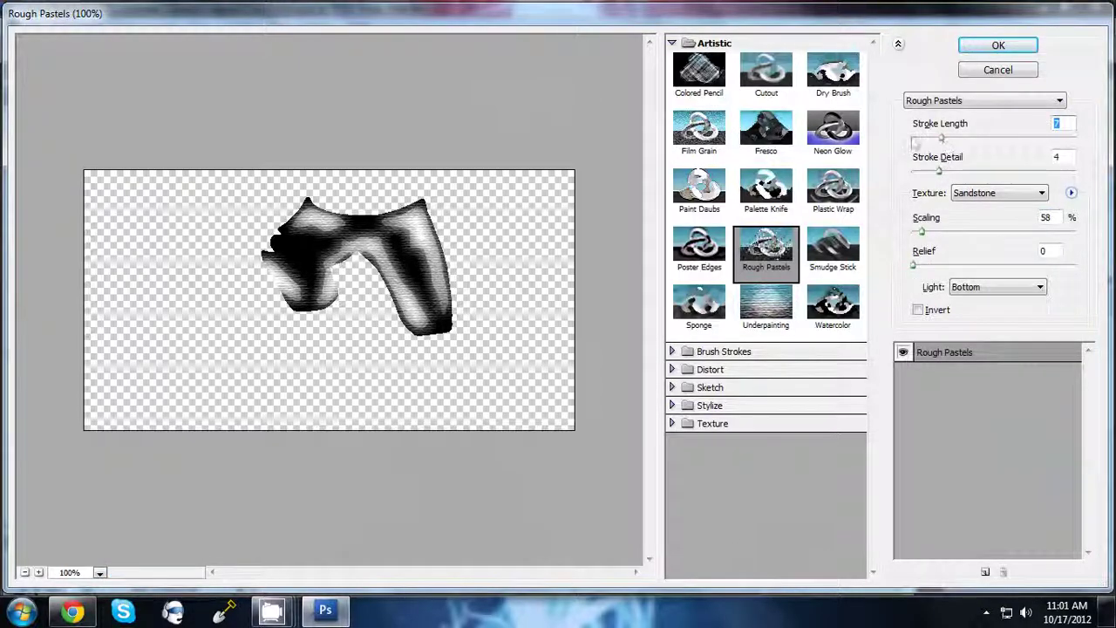
pyautogui.click(995, 51)
pyautogui.hotkey('ctrl', '0')
pyautogui.click(58, 25)
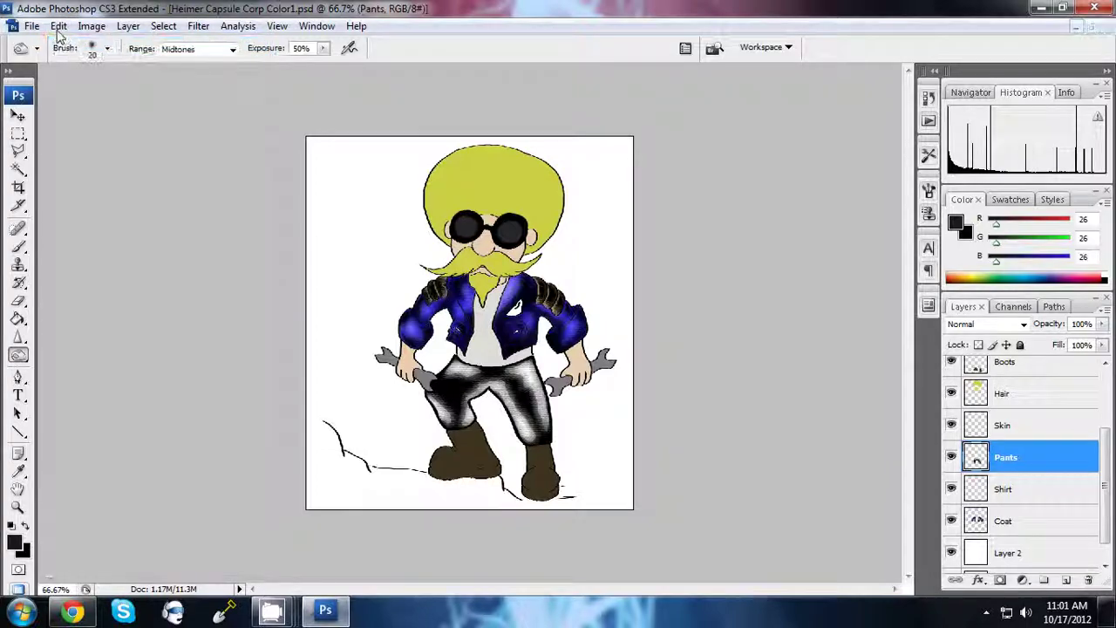
# - Undo the Rough Pastels filter, then make the Boots layer active and zoom in
pyautogui.click(58, 26)
pyautogui.click(1005, 361)
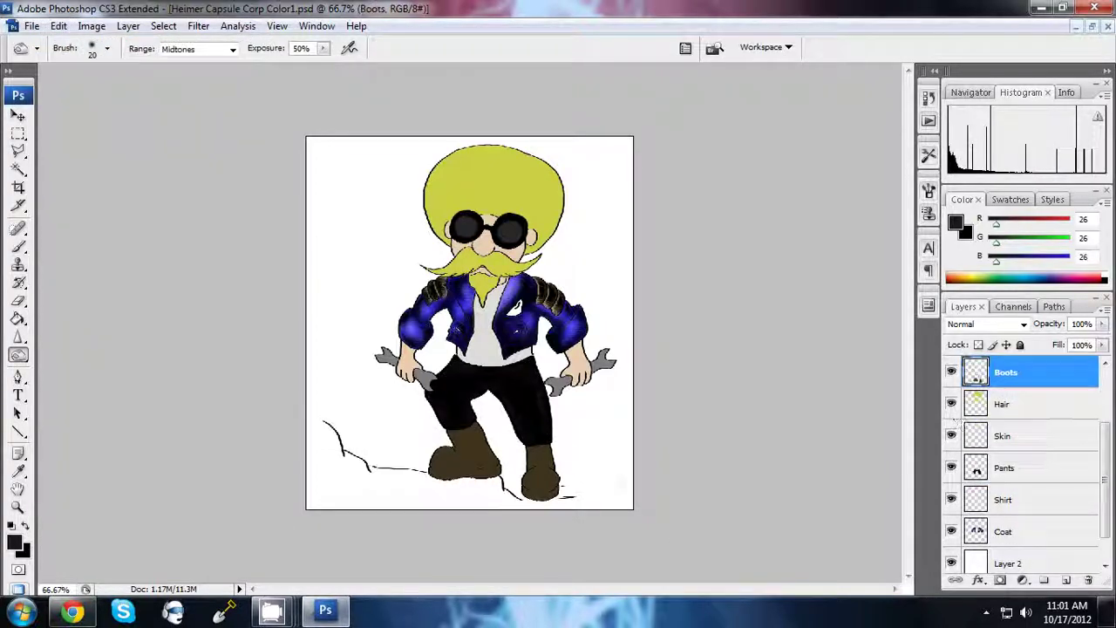
pyautogui.hotkey('ctrl', '+')
pyautogui.hotkey('ctrl', '+')
pyautogui.hotkey('ctrl', '+')
pyautogui.scroll(-3, 471, 323)
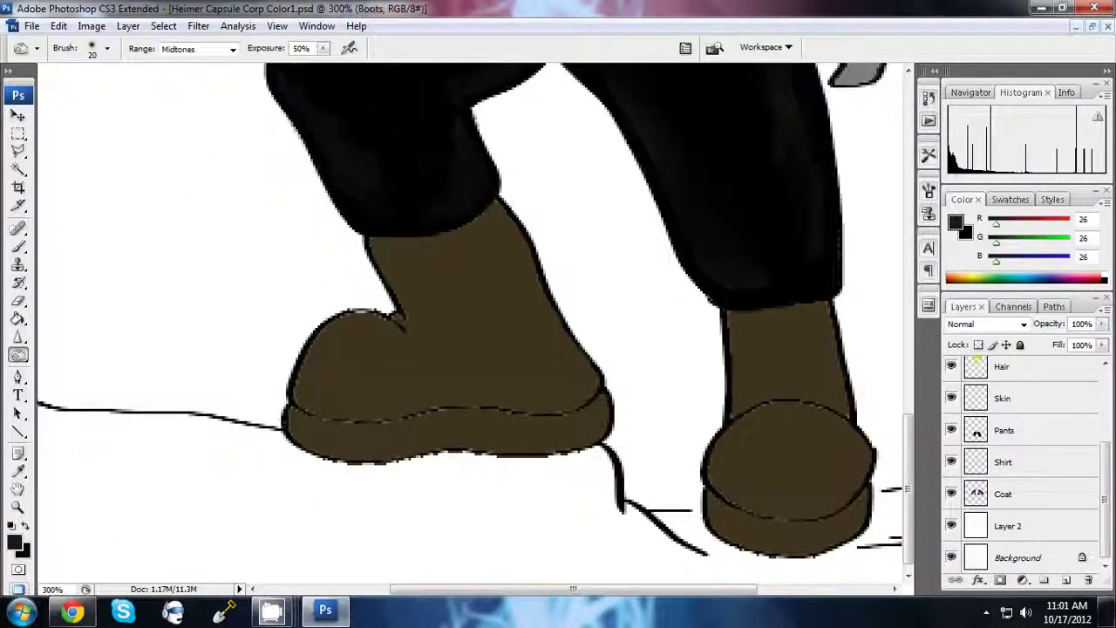
# - Dodge lighter highlights onto the toes and shafts of both boots
pyautogui.click(17, 355)
pyautogui.click(61, 359)
pyautogui.moveTo(331, 349); pyautogui.dragTo(393, 331)
pyautogui.moveTo(558, 262)
pyautogui.mouseDown()
pyautogui.moveTo(489, 417)
pyautogui.moveTo(349, 397)
pyautogui.mouseUp()
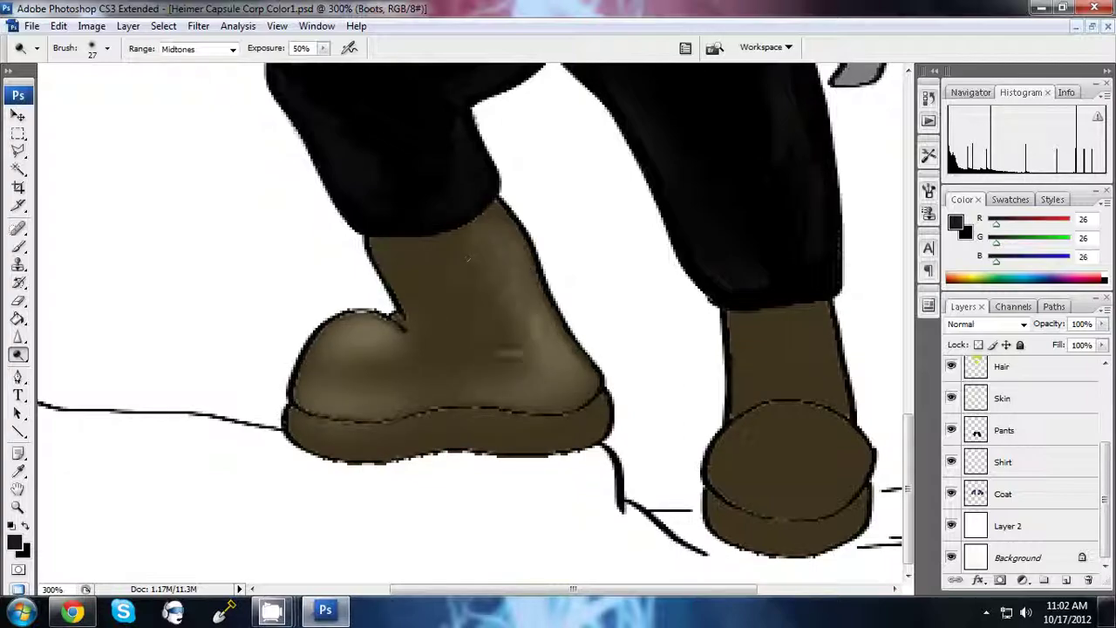
pyautogui.moveTo(820, 410)
pyautogui.mouseDown()
pyautogui.moveTo(767, 488)
pyautogui.moveTo(742, 348)
pyautogui.mouseUp()
pyautogui.moveTo(820, 321); pyautogui.dragTo(742, 367)
# - Burn darker shadows into both boots' shafts, soles and toes, then make the Lineart layer active
pyautogui.click(17, 355)
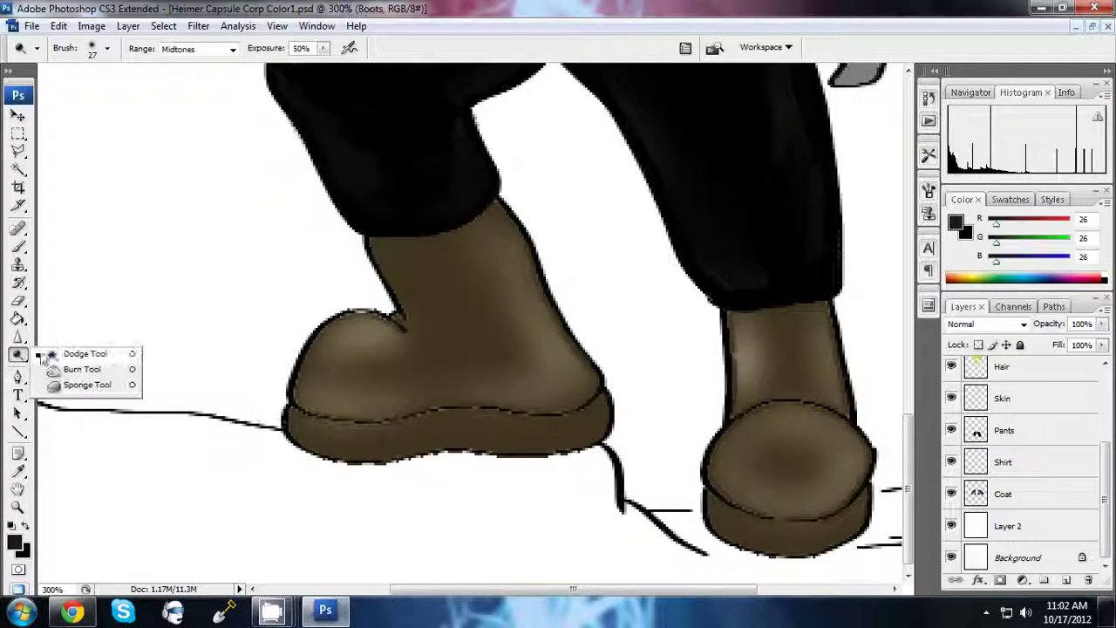
pyautogui.click(62, 370)
pyautogui.moveTo(340, 375); pyautogui.dragTo(454, 287)
pyautogui.moveTo(393, 253)
pyautogui.mouseDown()
pyautogui.moveTo(576, 452)
pyautogui.moveTo(296, 436)
pyautogui.mouseUp()
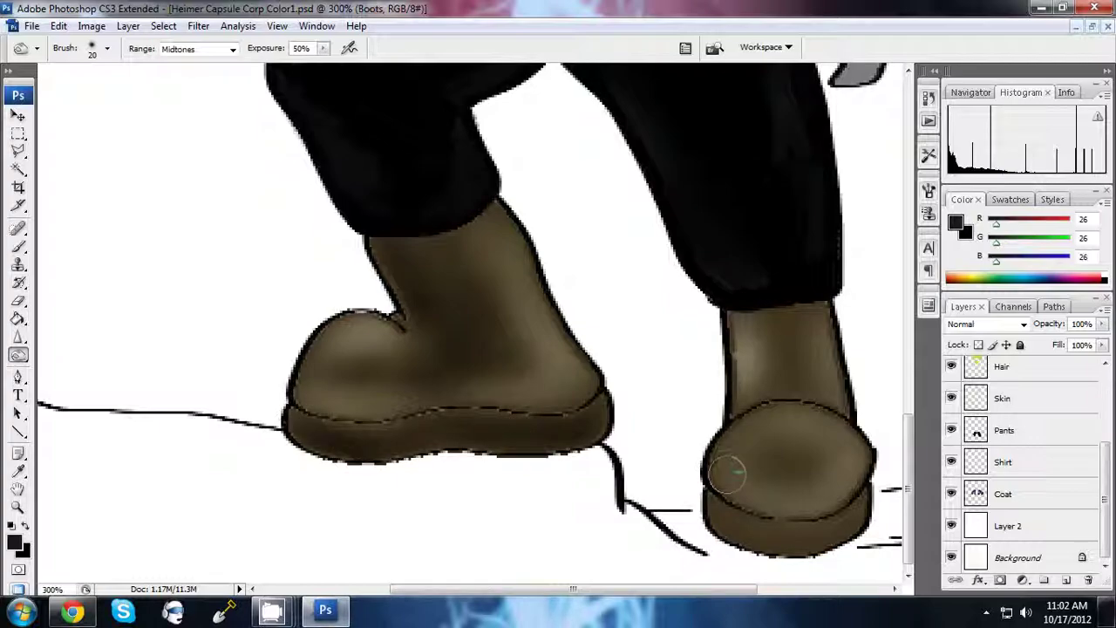
pyautogui.moveTo(723, 460); pyautogui.dragTo(855, 462)
pyautogui.moveTo(697, 524); pyautogui.dragTo(793, 344)
pyautogui.scroll(4, 1047, 463)
pyautogui.click(1009, 372)
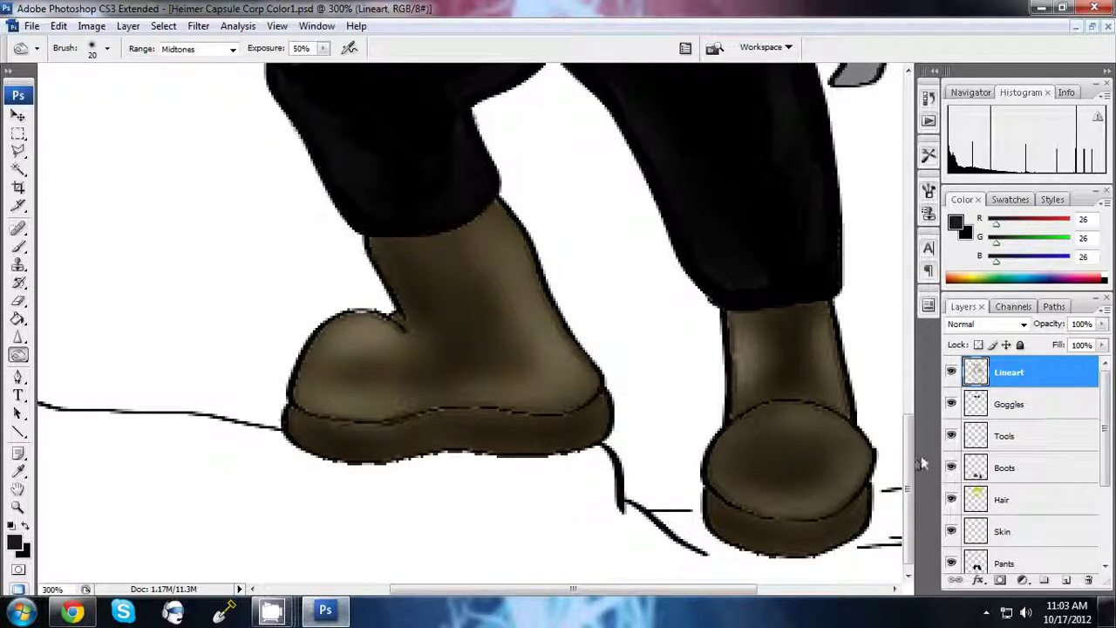
pyautogui.hotkey('shift', 'o')
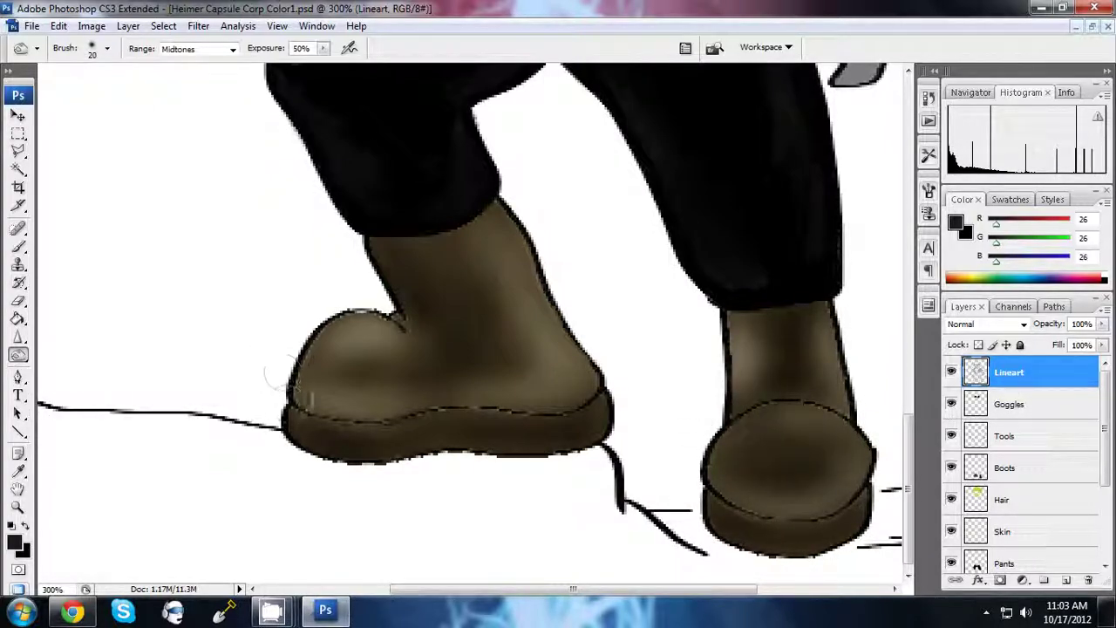
# - Apply the Ink Outlines brush-stroke filter to the boots with an adjusted Dark Intensity
pyautogui.click(198, 25)
pyautogui.click(399, 241)
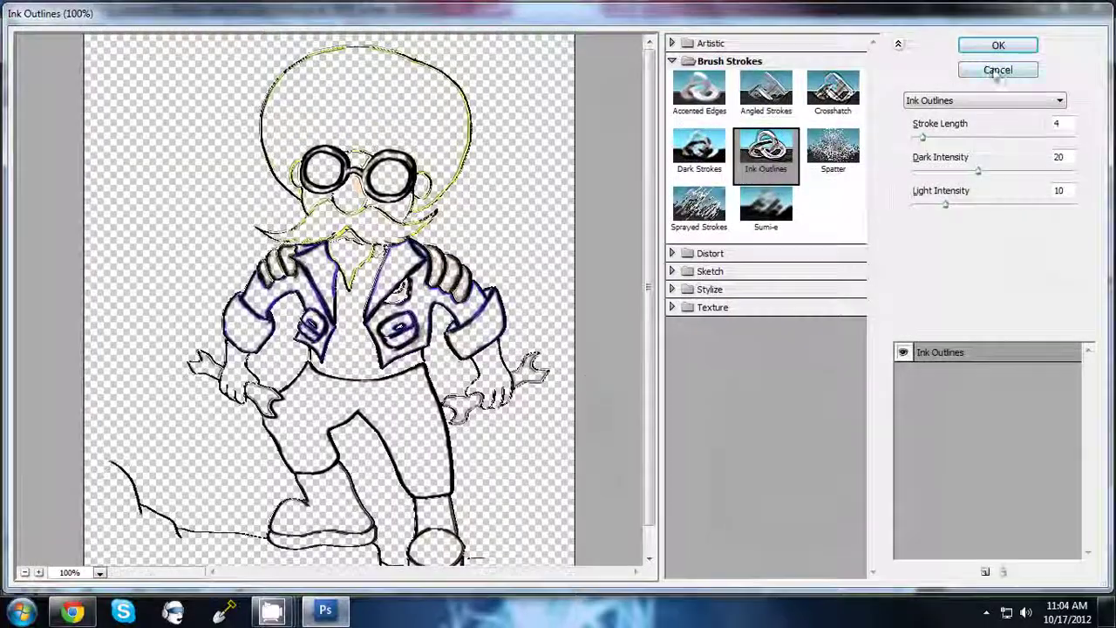
pyautogui.click(997, 67)
pyautogui.click(1006, 468)
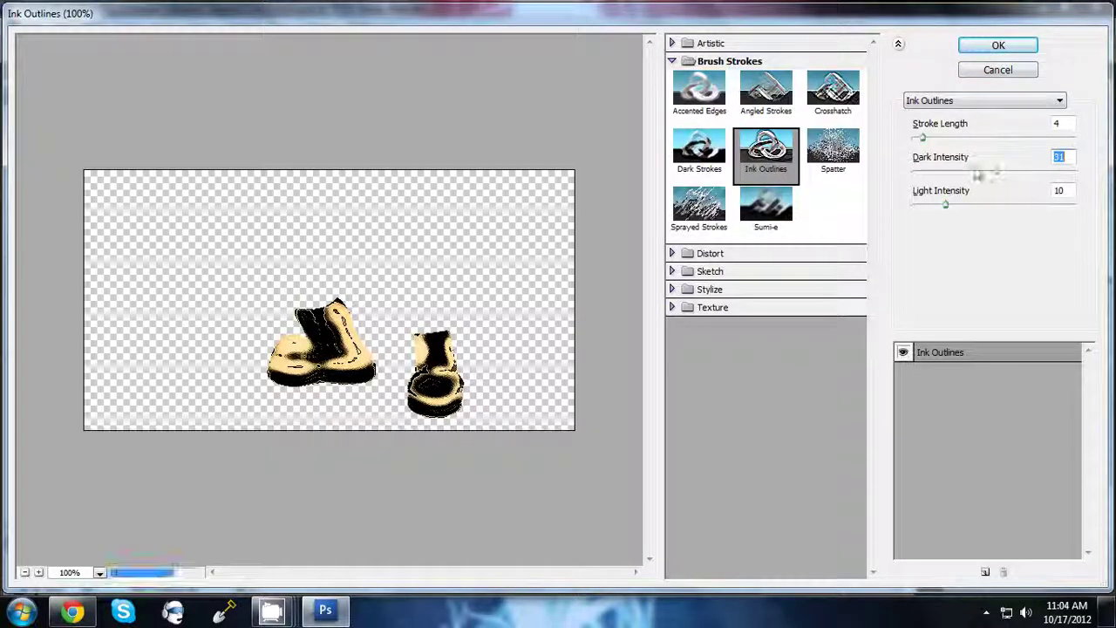
pyautogui.click(1058, 157)
pyautogui.click(997, 44)
# - Apply the Artistic Smudge Stick filter to the boots
pyautogui.click(198, 26)
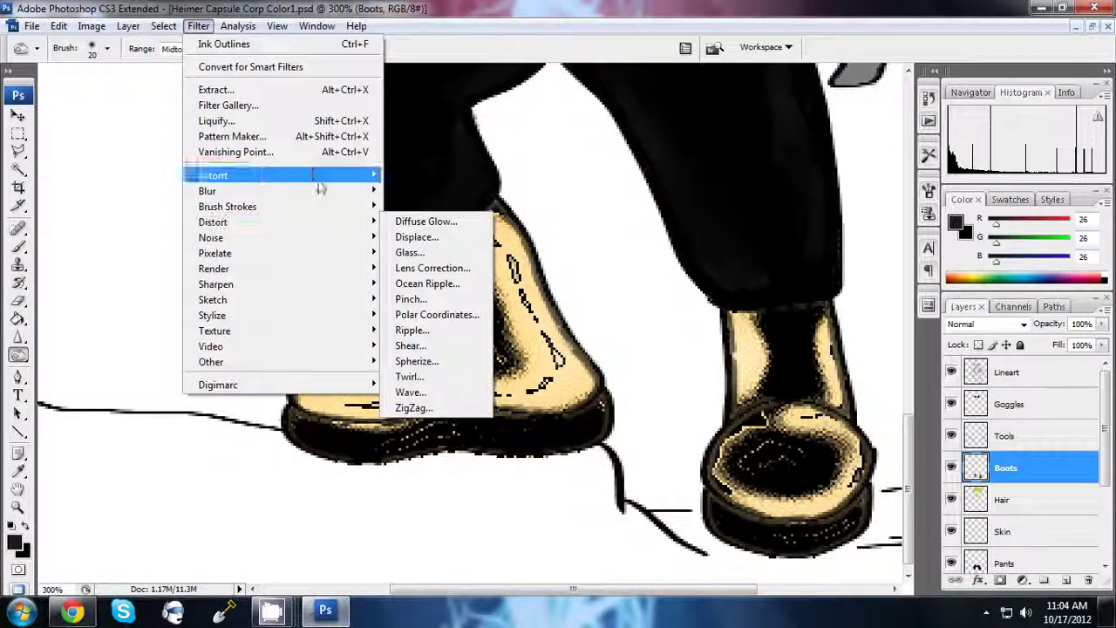
pyautogui.click(236, 123)
pyautogui.click(997, 69)
pyautogui.click(198, 25)
pyautogui.click(449, 361)
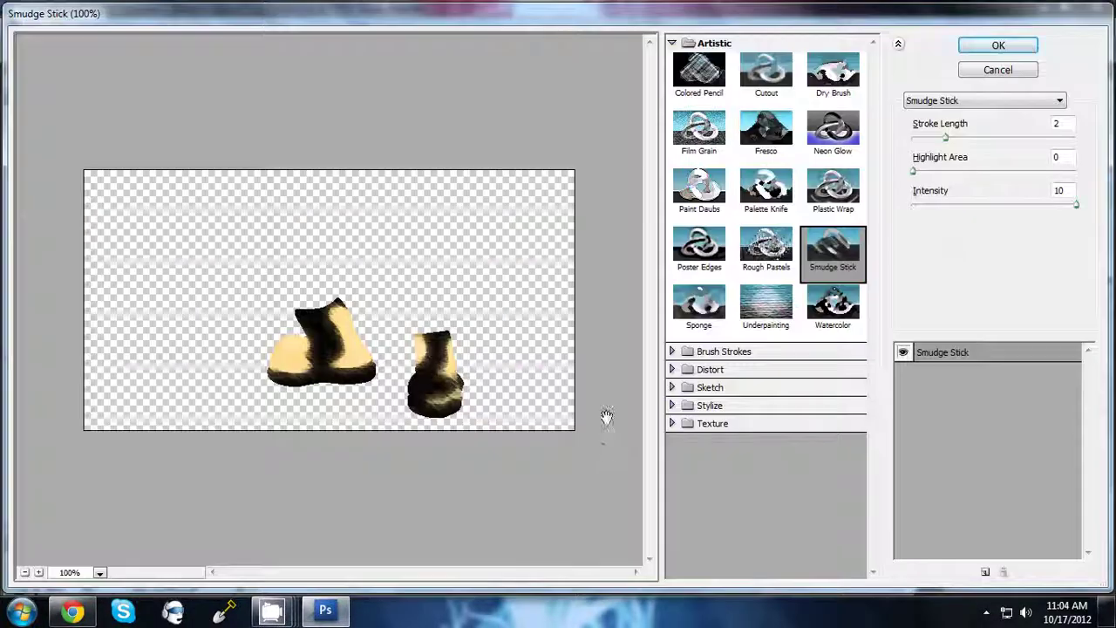
pyautogui.click(994, 43)
# - Apply the Rough Pastels filter to the boots and view the whole character
pyautogui.hotkey('ctrl', 'alt', '0')
pyautogui.click(59, 25)
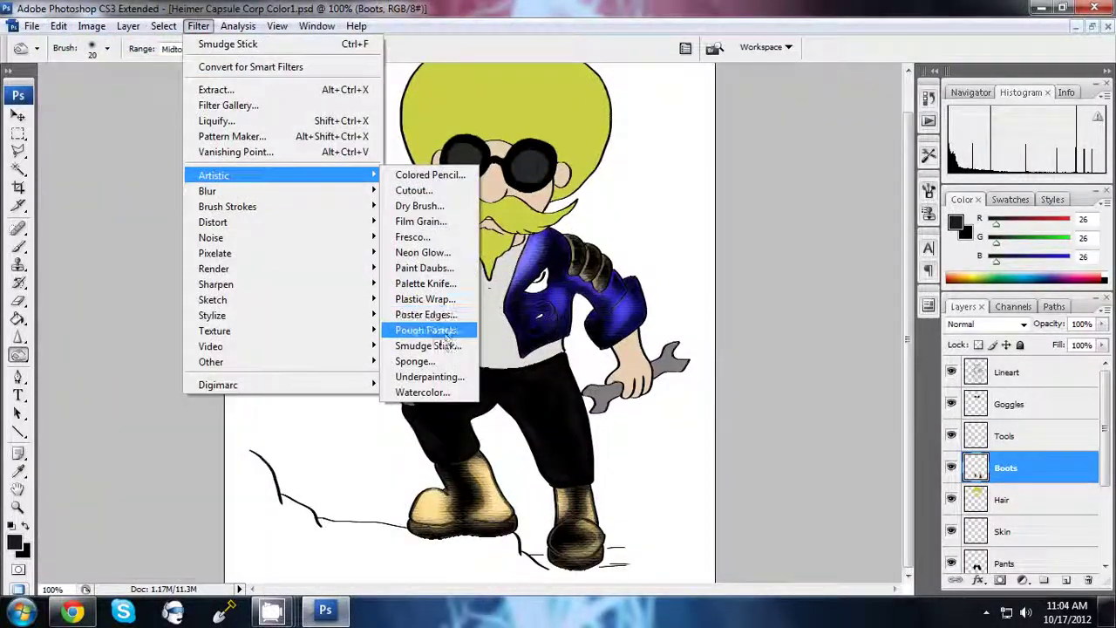
pyautogui.click(438, 326)
pyautogui.click(977, 51)
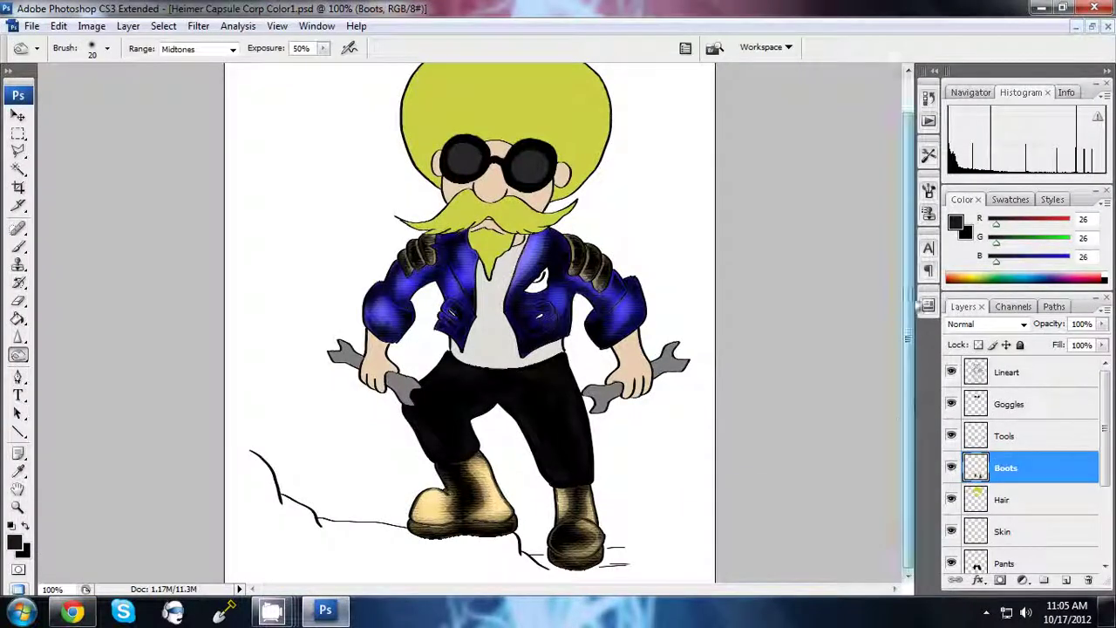
# - Burn darker shading into the left-hand wrench's grip, handle and head on the Tools and Lineart layers
pyautogui.click(1026, 438)
pyautogui.scroll(1, 402, 385)
pyautogui.scroll(1, 402, 386)
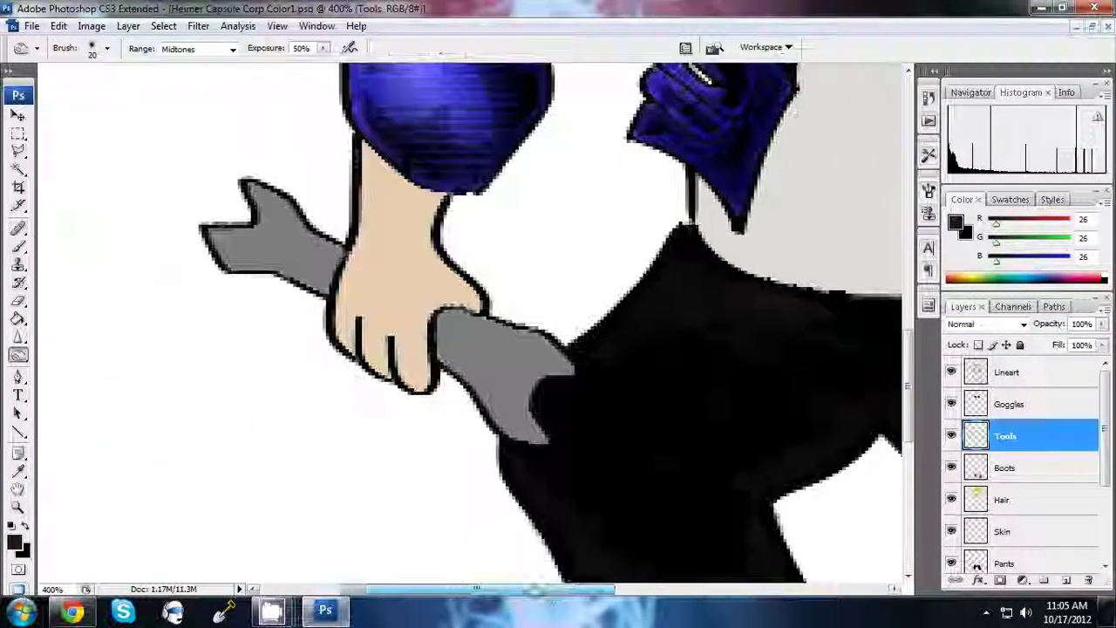
pyautogui.moveTo(436, 314)
pyautogui.mouseDown()
pyautogui.moveTo(528, 421)
pyautogui.moveTo(454, 331)
pyautogui.mouseUp()
pyautogui.moveTo(205, 236); pyautogui.dragTo(306, 262)
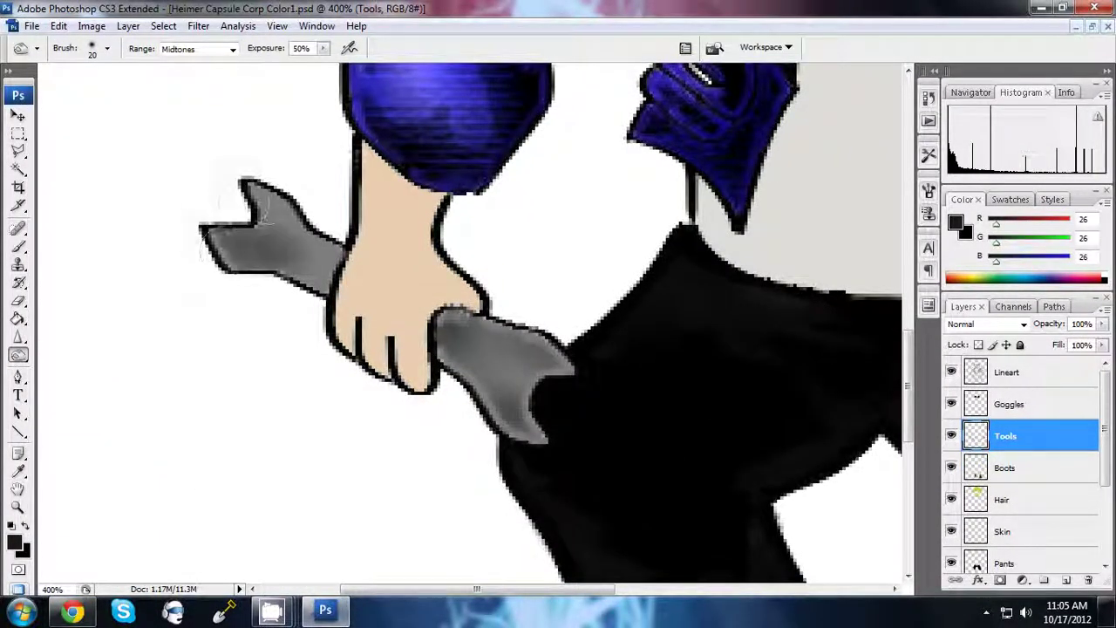
pyautogui.moveTo(253, 188); pyautogui.dragTo(323, 280)
pyautogui.click(1009, 373)
pyautogui.moveTo(444, 318); pyautogui.dragTo(523, 427)
pyautogui.moveTo(550, 375); pyautogui.dragTo(453, 314)
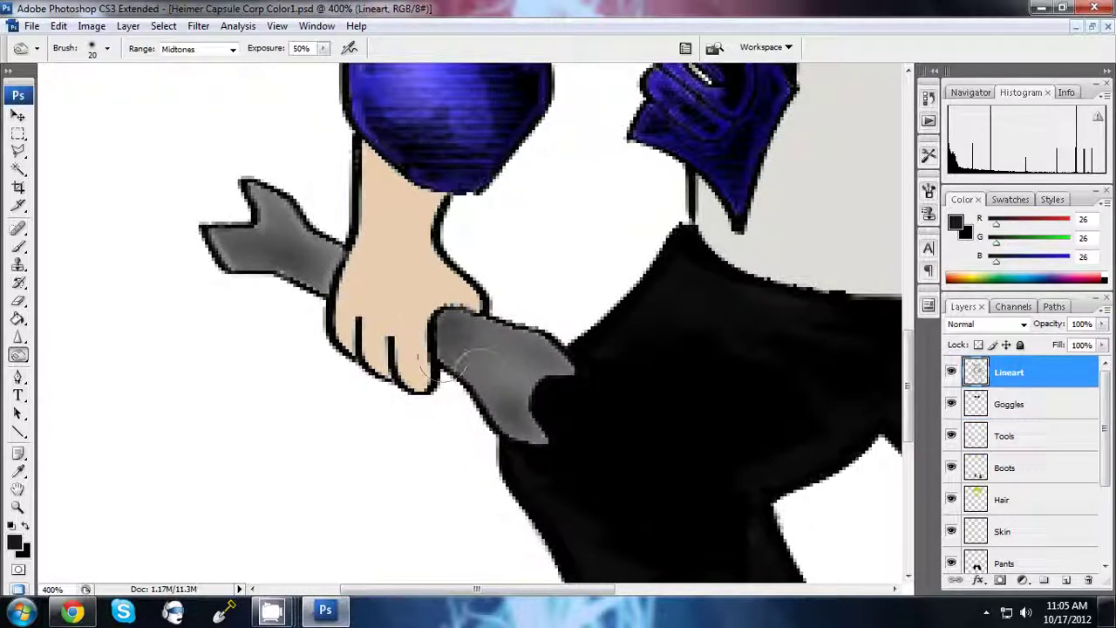
pyautogui.moveTo(349, 262)
pyautogui.mouseDown()
pyautogui.moveTo(227, 253)
pyautogui.moveTo(249, 191)
pyautogui.mouseUp()
pyautogui.click(1006, 436)
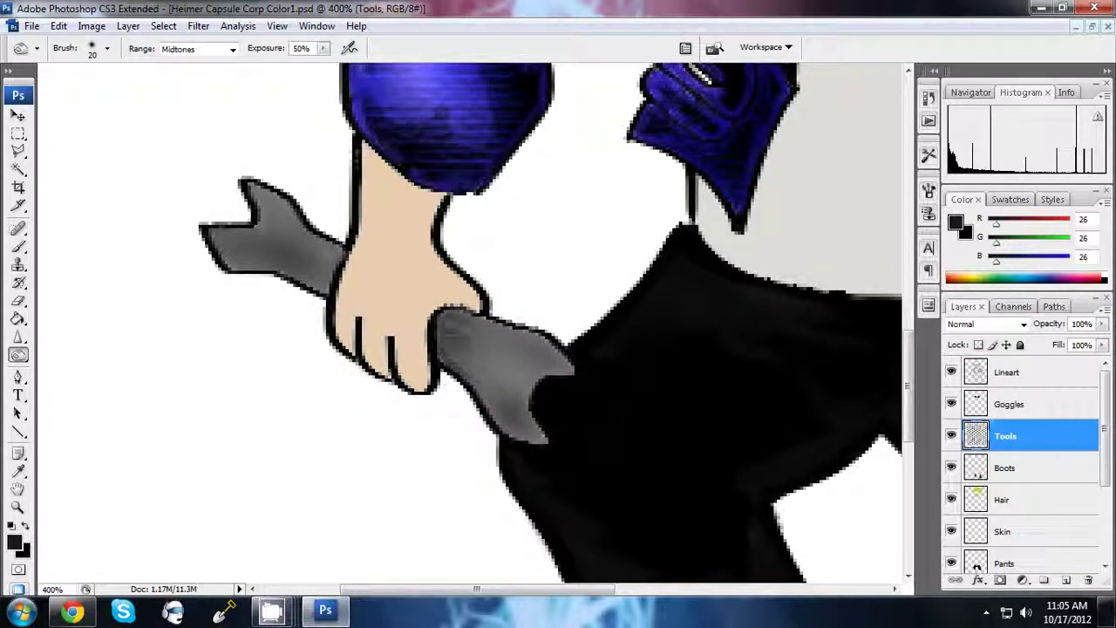
pyautogui.moveTo(427, 331)
pyautogui.mouseDown()
pyautogui.moveTo(488, 418)
pyautogui.moveTo(466, 310)
pyautogui.mouseUp()
# - Darken the other wrench's heads and grip, undoing one stray stroke
pyautogui.hotkey('ctrl', 'shift', 'h')
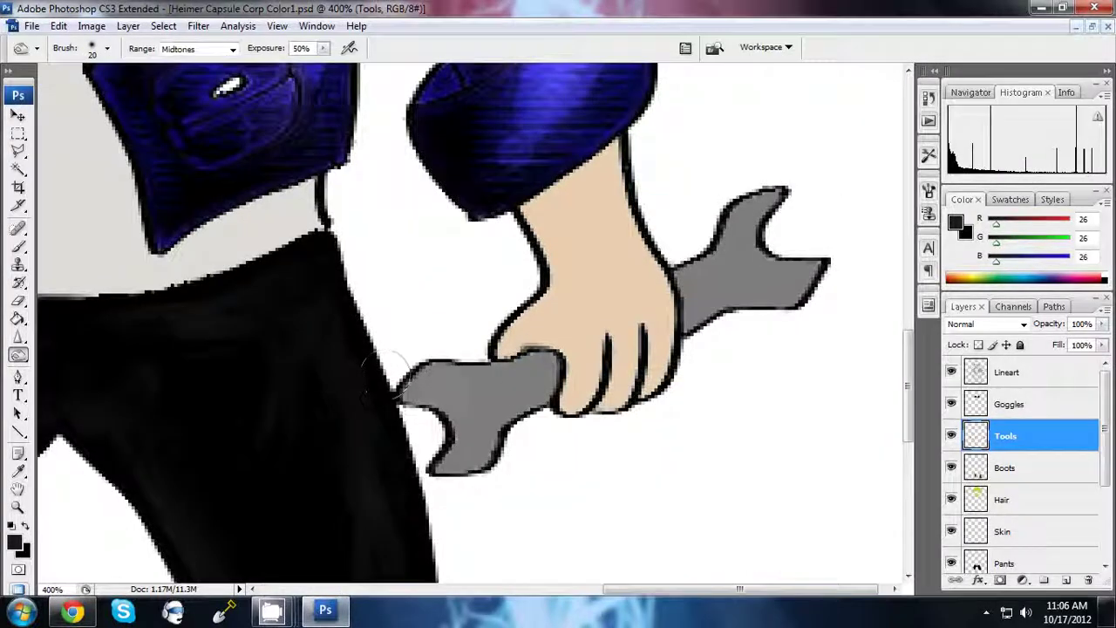
pyautogui.moveTo(559, 366)
pyautogui.mouseDown()
pyautogui.moveTo(454, 454)
pyautogui.moveTo(418, 384)
pyautogui.mouseUp()
pyautogui.moveTo(689, 288); pyautogui.dragTo(785, 279)
pyautogui.hotkey('alt', ']')
pyautogui.hotkey('alt', ']')
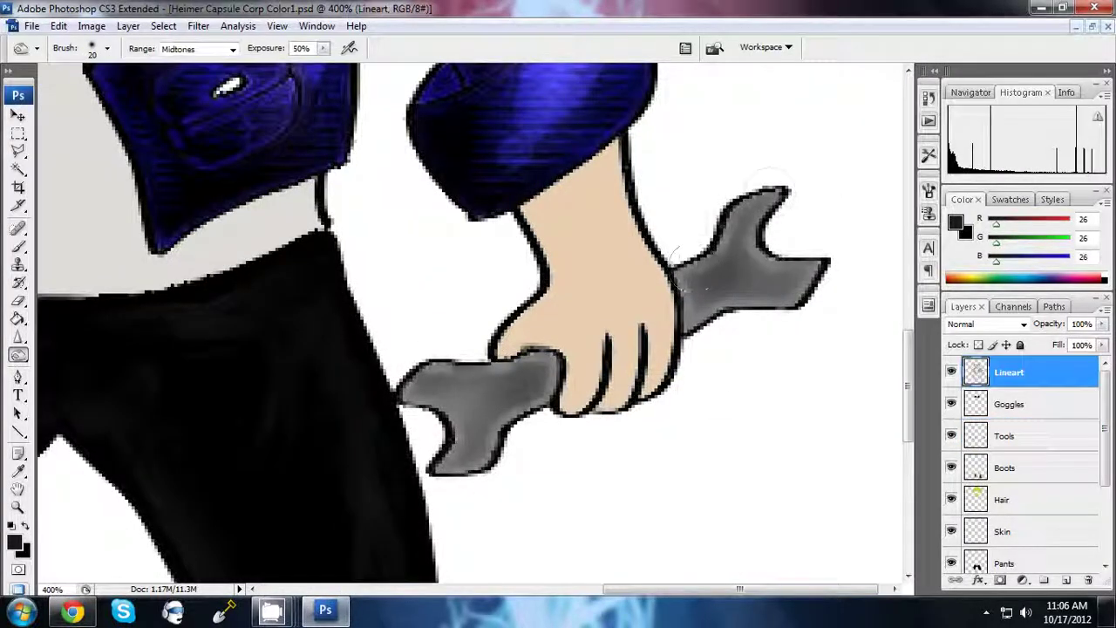
pyautogui.moveTo(410, 384); pyautogui.dragTo(549, 383)
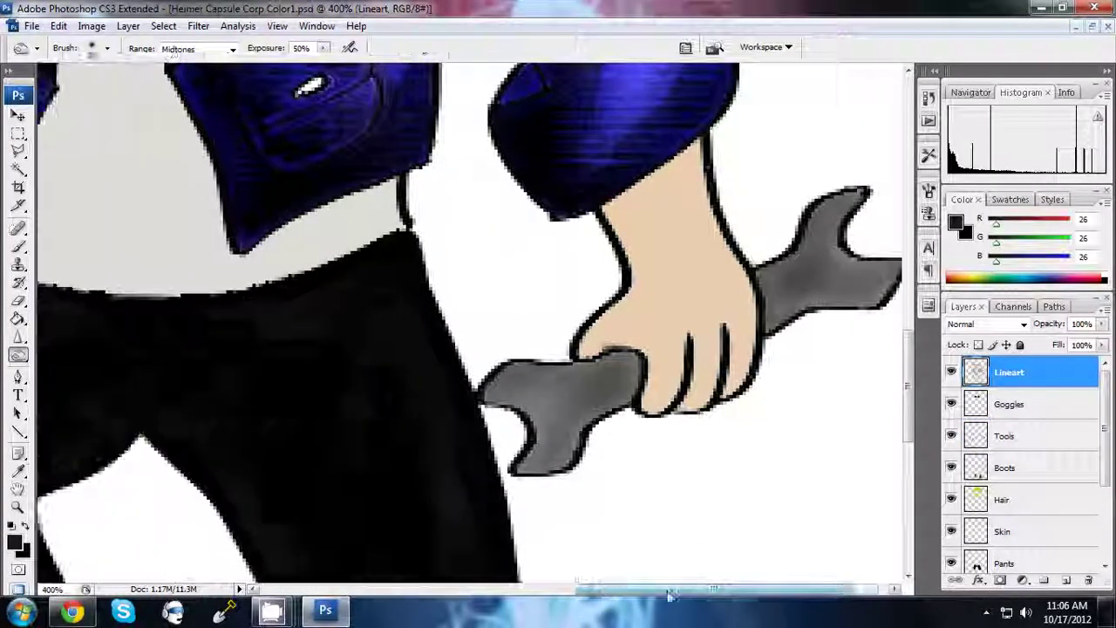
pyautogui.moveTo(636, 387); pyautogui.dragTo(668, 393)
pyautogui.click(58, 25)
pyautogui.click(96, 48)
# - Darken both wrench heads again on the Tools layer, then zoom out to the whole character
pyautogui.hotkey('alt', '[')
pyautogui.hotkey('alt', '[')
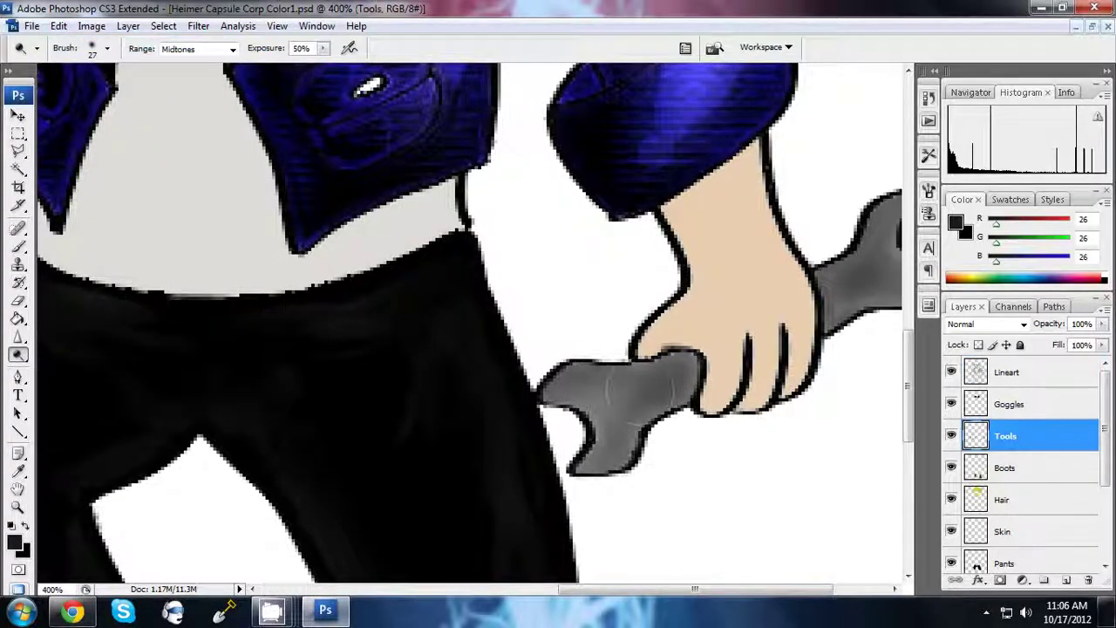
pyautogui.moveTo(575, 436); pyautogui.dragTo(698, 349)
pyautogui.moveTo(868, 275); pyautogui.dragTo(698, 275)
pyautogui.hotkey('alt', ']')
pyautogui.hotkey('alt', ']')
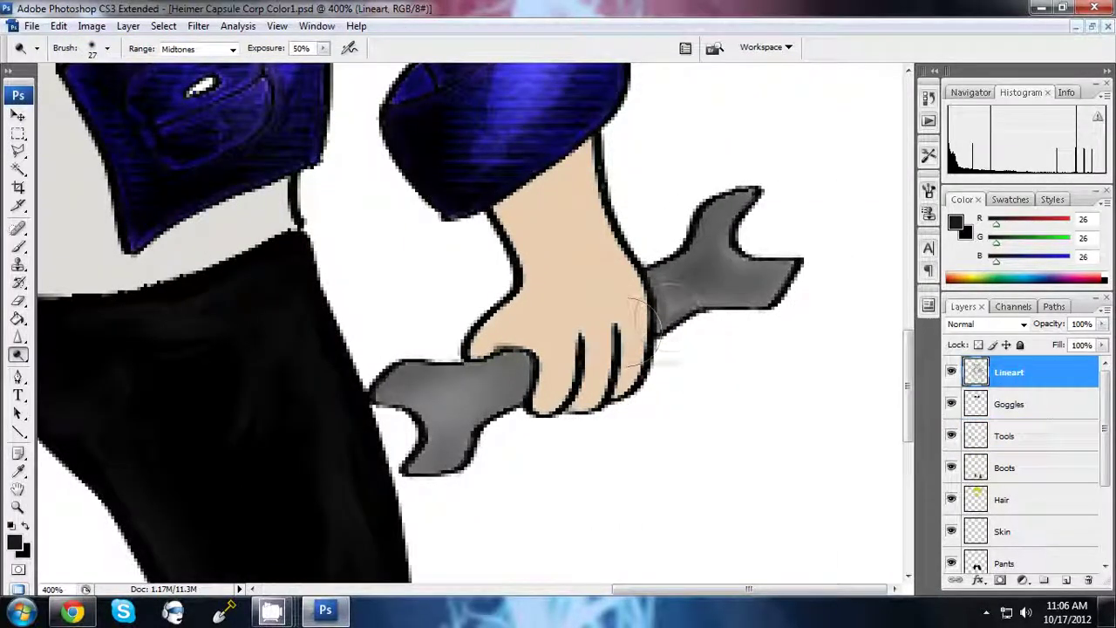
pyautogui.hotkey('alt', '[')
pyautogui.hotkey('alt', '[')
pyautogui.hotkey('alt', ']')
pyautogui.hotkey('alt', ']')
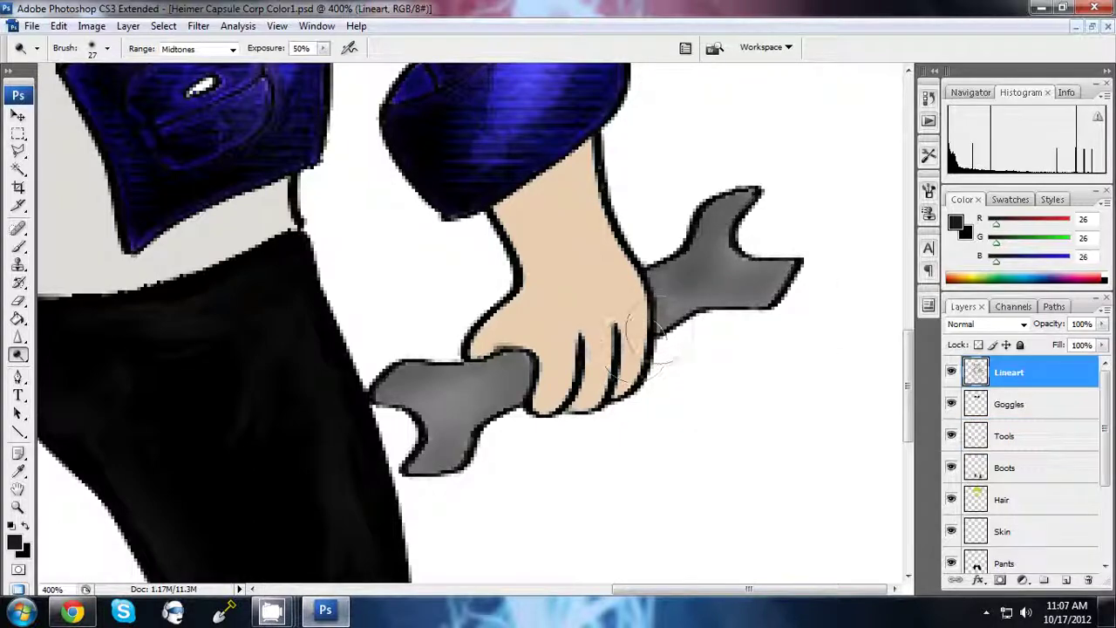
pyautogui.hotkey('ctrl', 'shift', 'h')
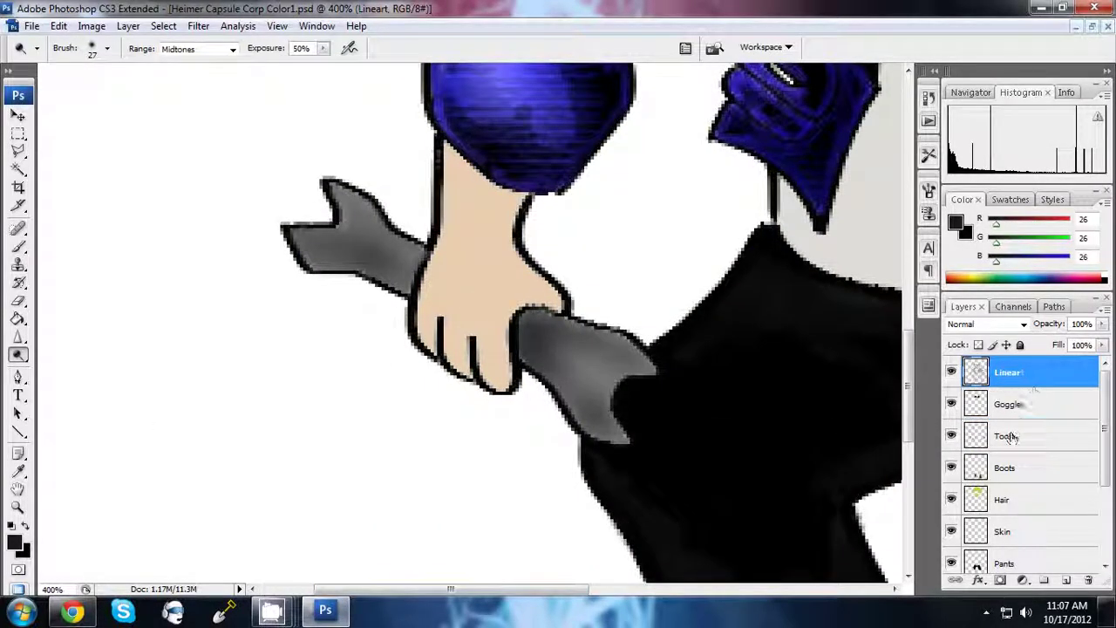
pyautogui.click(1009, 436)
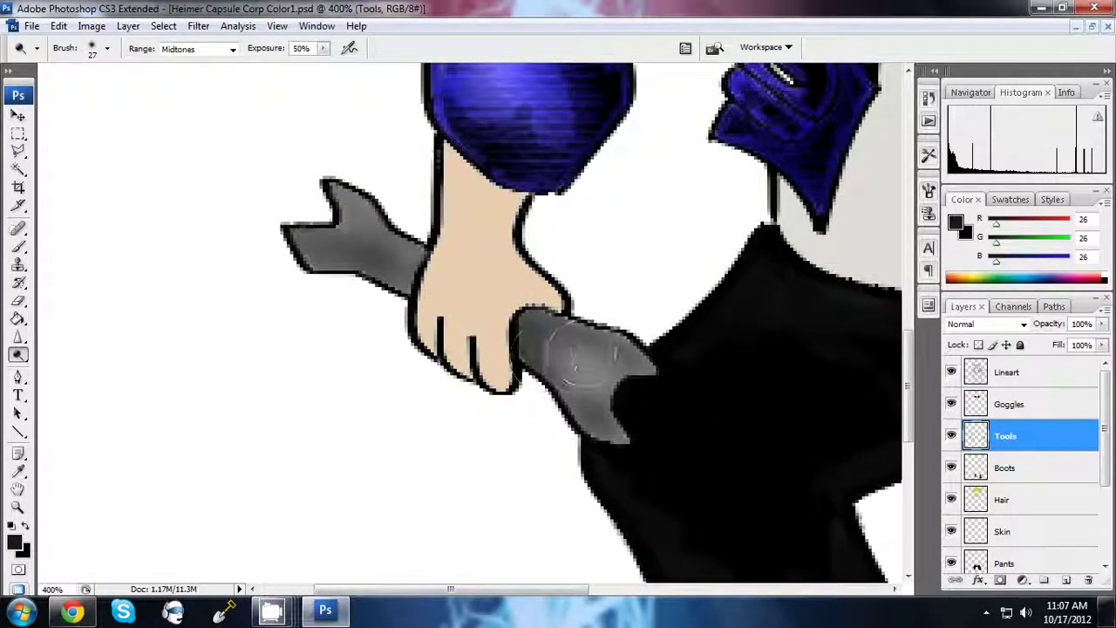
pyautogui.hotkey('ctrl', '-')
pyautogui.hotkey('ctrl', '-')
pyautogui.hotkey('ctrl', '-')
# - Preview the Ink Outlines, Underpainting and Smudge Stick filter looks, then cancel without applying
pyautogui.click(198, 25)
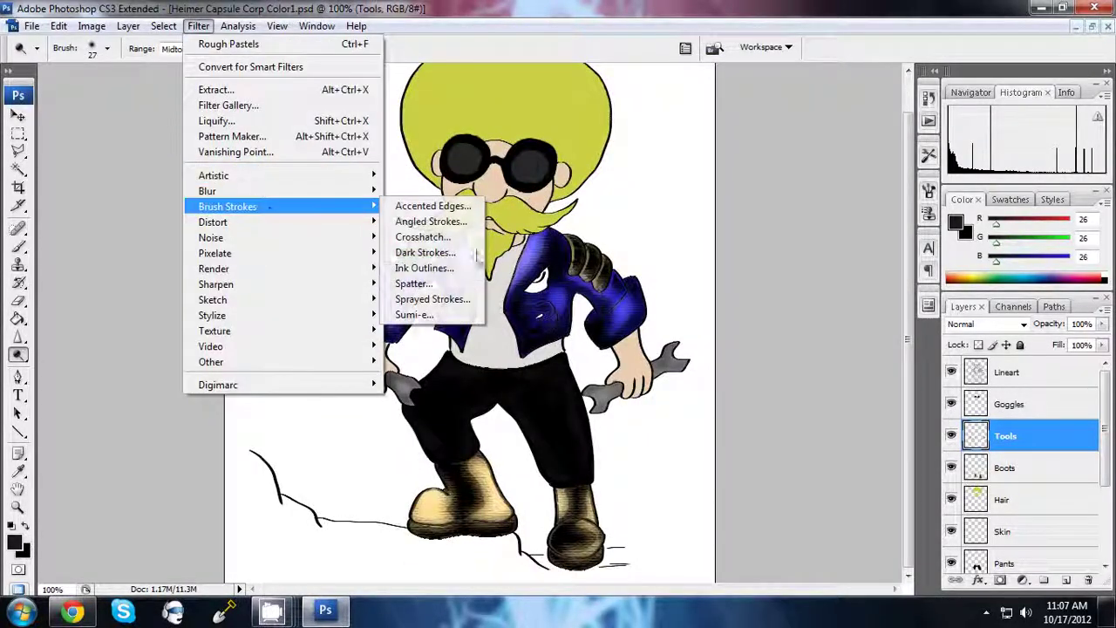
pyautogui.click(424, 282)
pyautogui.click(999, 44)
pyautogui.click(198, 25)
pyautogui.click(419, 419)
pyautogui.click(999, 44)
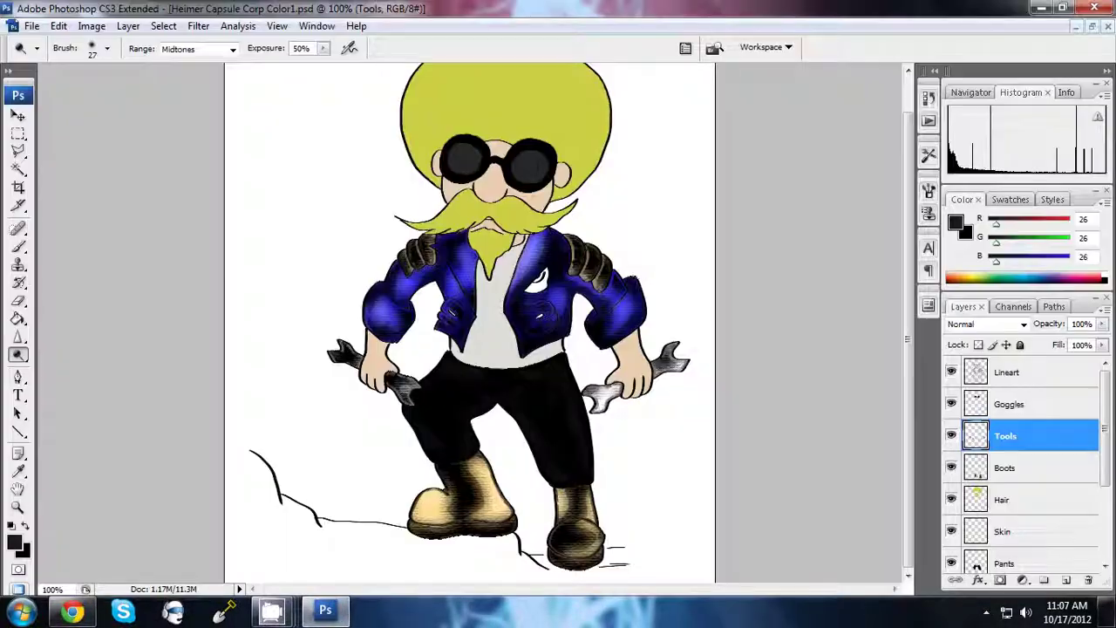
pyautogui.click(198, 25)
pyautogui.click(427, 357)
pyautogui.click(999, 44)
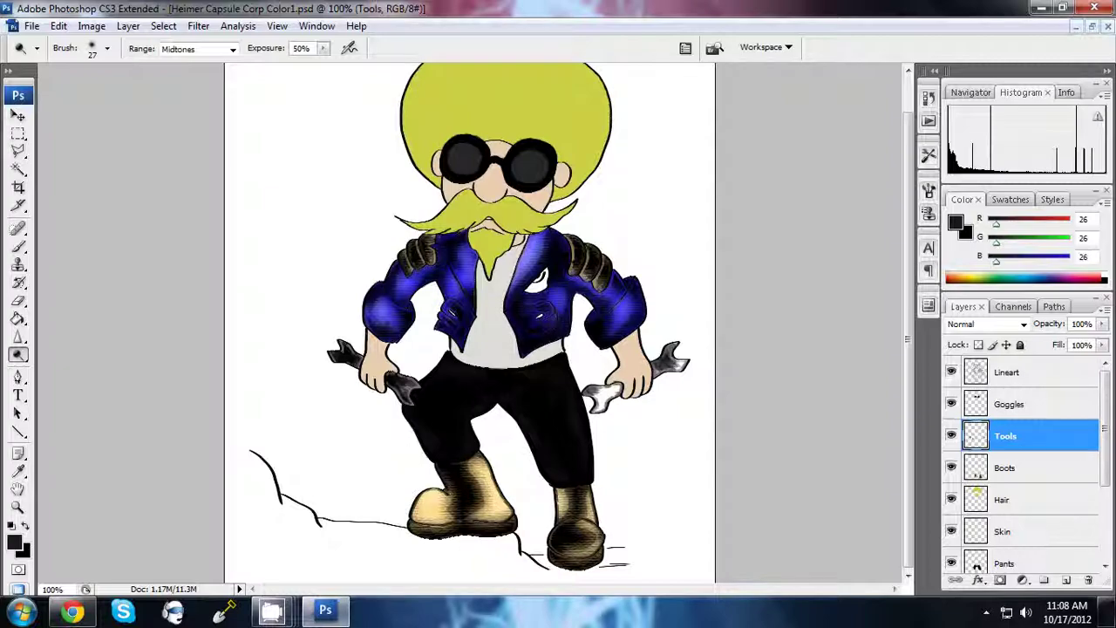
# - Burn the head of the left wrench darker, then return to the Tools layer
pyautogui.hotkey('ctrl', '+')
pyautogui.hotkey('ctrl', '+')
pyautogui.hotkey('ctrl', '+')
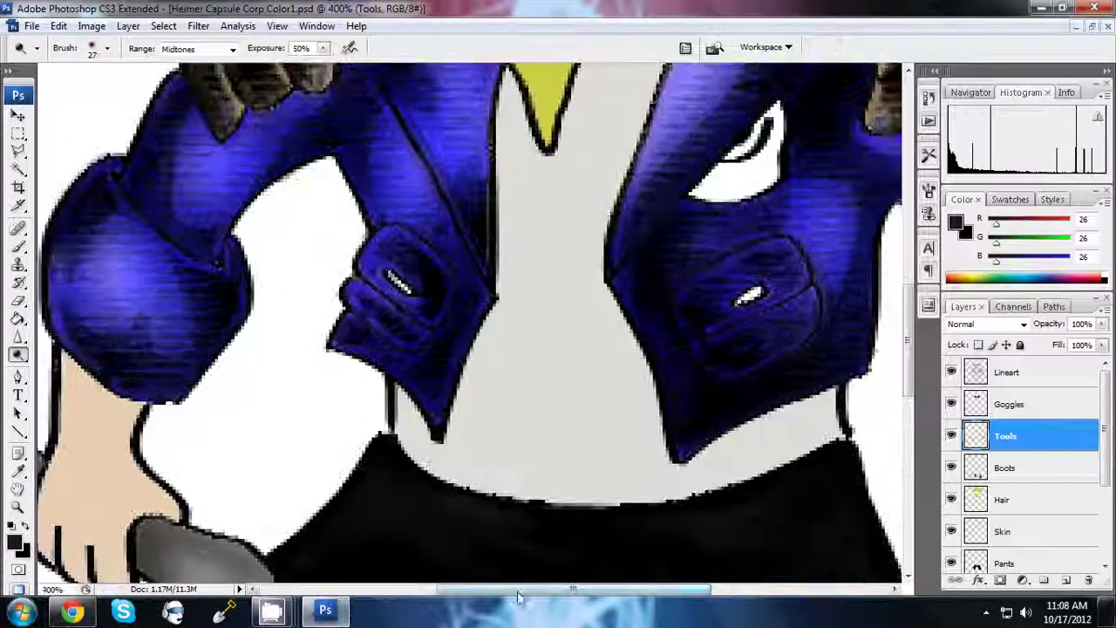
pyautogui.moveTo(518, 591); pyautogui.dragTo(427, 590)
pyautogui.scroll(-3, 611, 349)
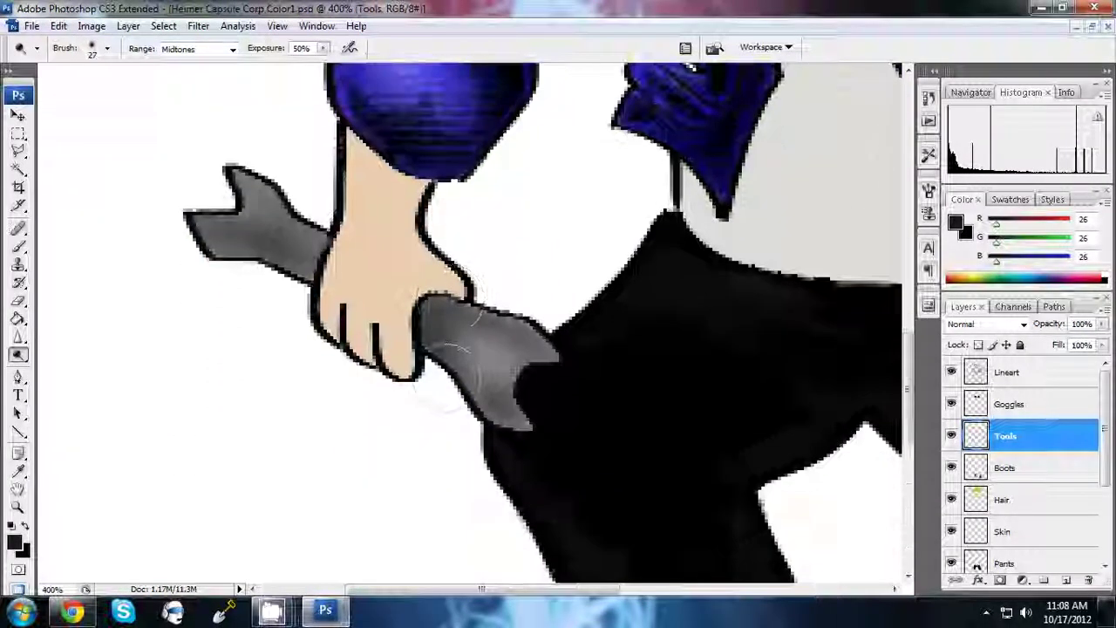
pyautogui.click(1030, 373)
pyautogui.moveTo(248, 232); pyautogui.dragTo(187, 222)
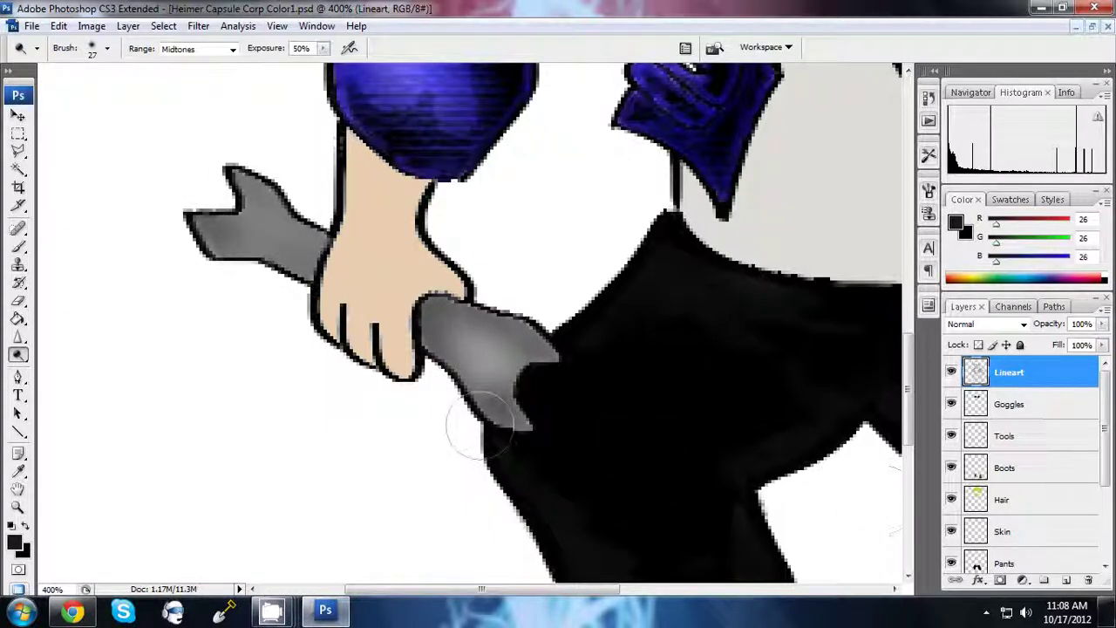
pyautogui.hotkey('ctrl', 'alt', '0')
pyautogui.click(1029, 436)
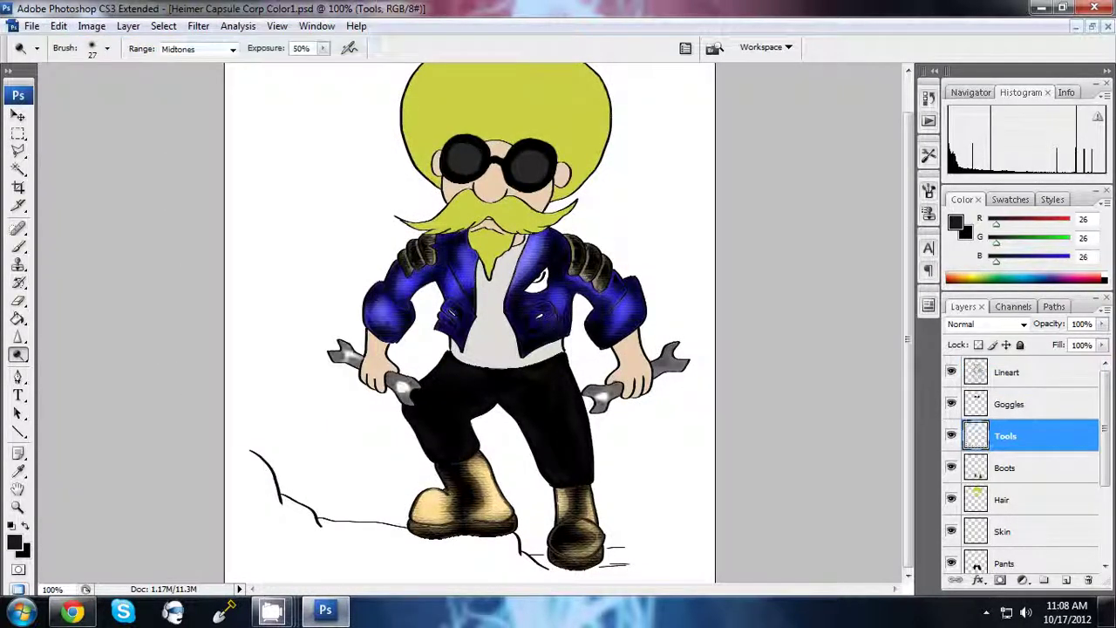
# - Preview the Ink Outlines filter again and zoom back in on the jacket
pyautogui.click(198, 25)
pyautogui.click(227, 102)
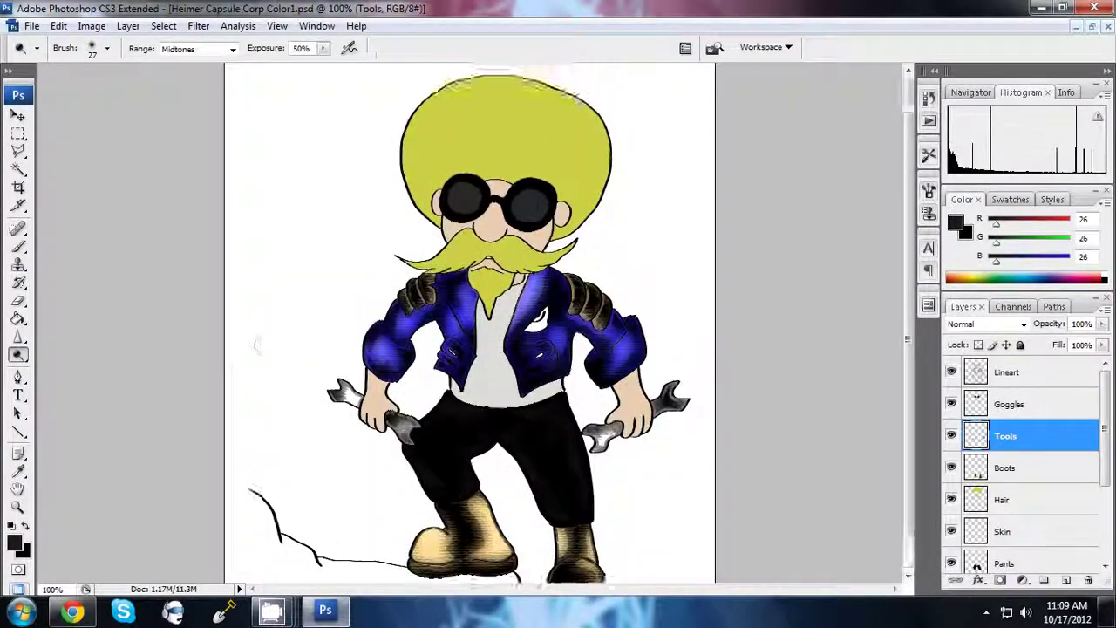
pyautogui.hotkey('ctrl', '-')
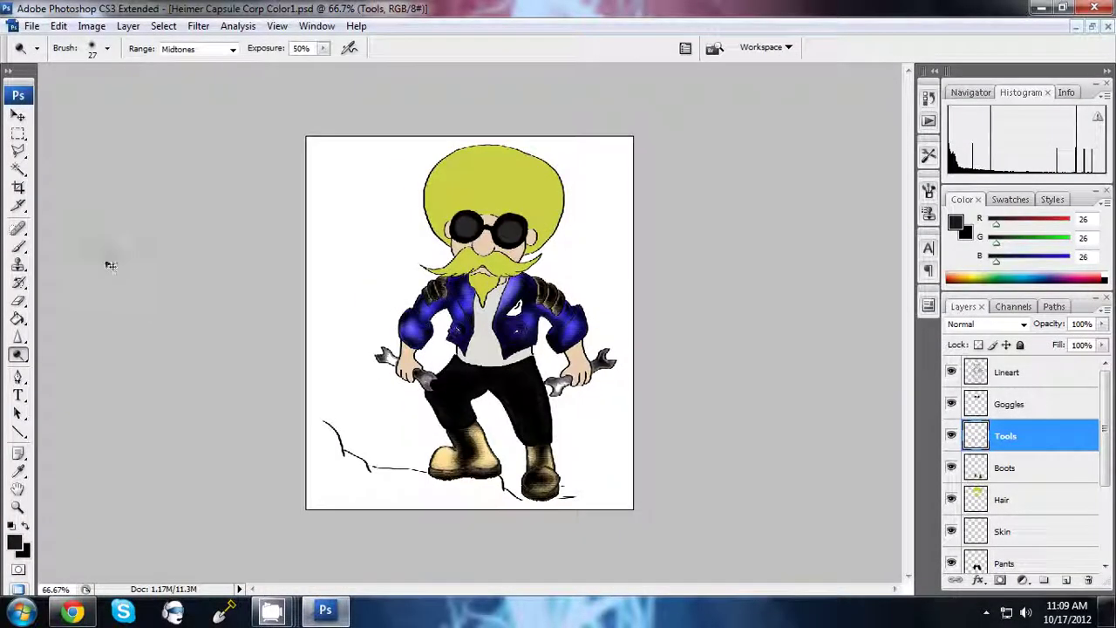
pyautogui.hotkey('ctrl', '+')
pyautogui.hotkey('ctrl', '+')
pyautogui.hotkey('ctrl', '+')
pyautogui.hotkey('ctrl', '+')
# - Shade the left wrench with soft strokes from an 18% opacity brush
pyautogui.moveTo(262, 524)
pyautogui.mouseDown()
pyautogui.moveTo(567, 296)
pyautogui.moveTo(488, 349)
pyautogui.mouseUp()
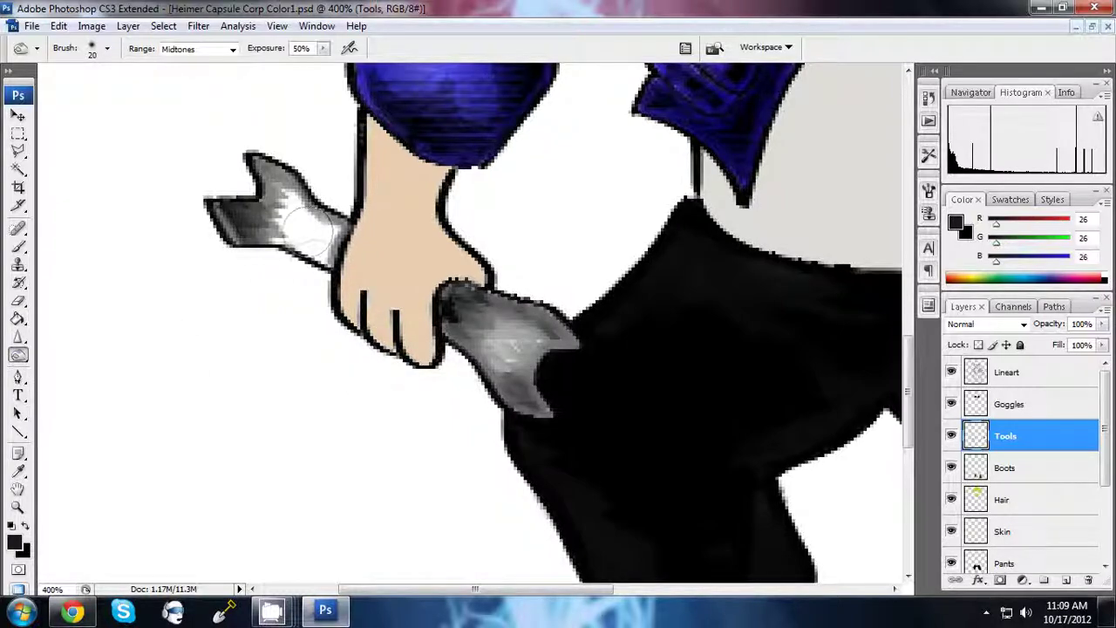
pyautogui.press('b')
pyautogui.click(59, 25)
pyautogui.click(87, 75)
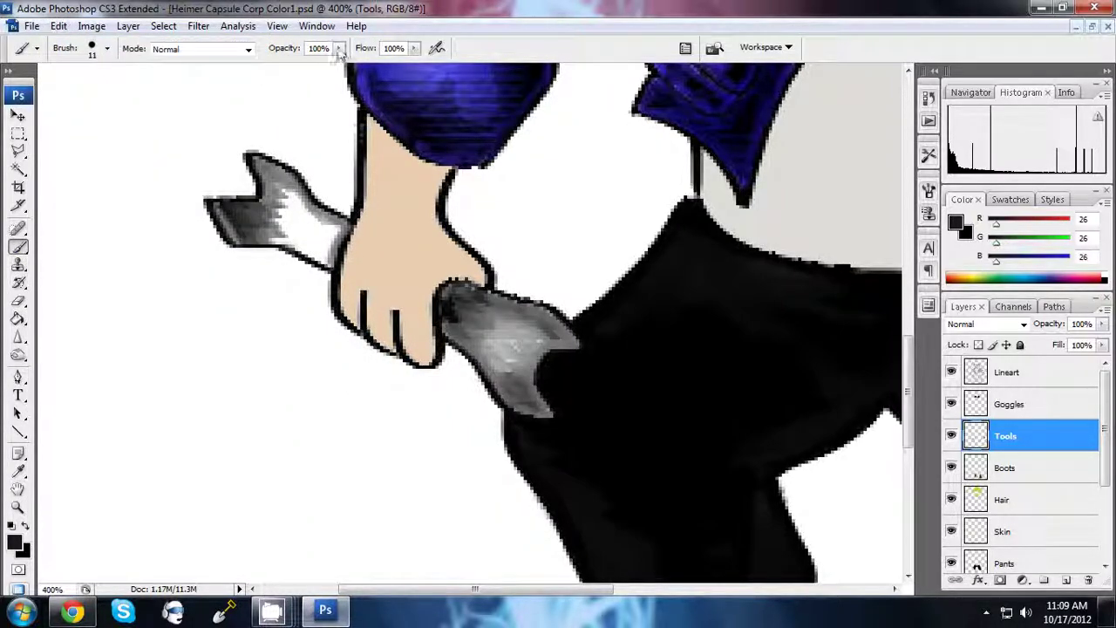
pyautogui.press('1')
pyautogui.press('8')
pyautogui.moveTo(288, 183)
pyautogui.mouseDown()
pyautogui.moveTo(323, 244)
pyautogui.moveTo(283, 246)
pyautogui.mouseUp()
pyautogui.moveTo(262, 209); pyautogui.dragTo(340, 270)
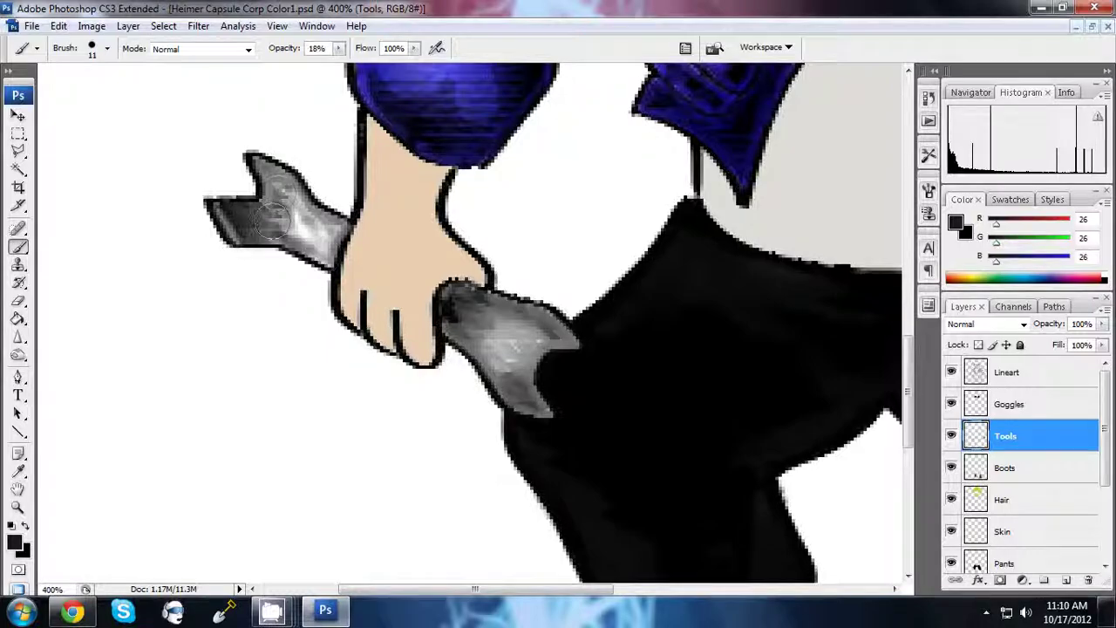
pyautogui.moveTo(262, 174); pyautogui.dragTo(336, 270)
pyautogui.moveTo(305, 236); pyautogui.dragTo(340, 287)
# - Dodge the right wrench lighter on the Tools layer with a 14 px brush
pyautogui.hotkey('alt', 'shift', ']')
pyautogui.press('o')
pyautogui.moveTo(279, 244); pyautogui.dragTo(344, 297)
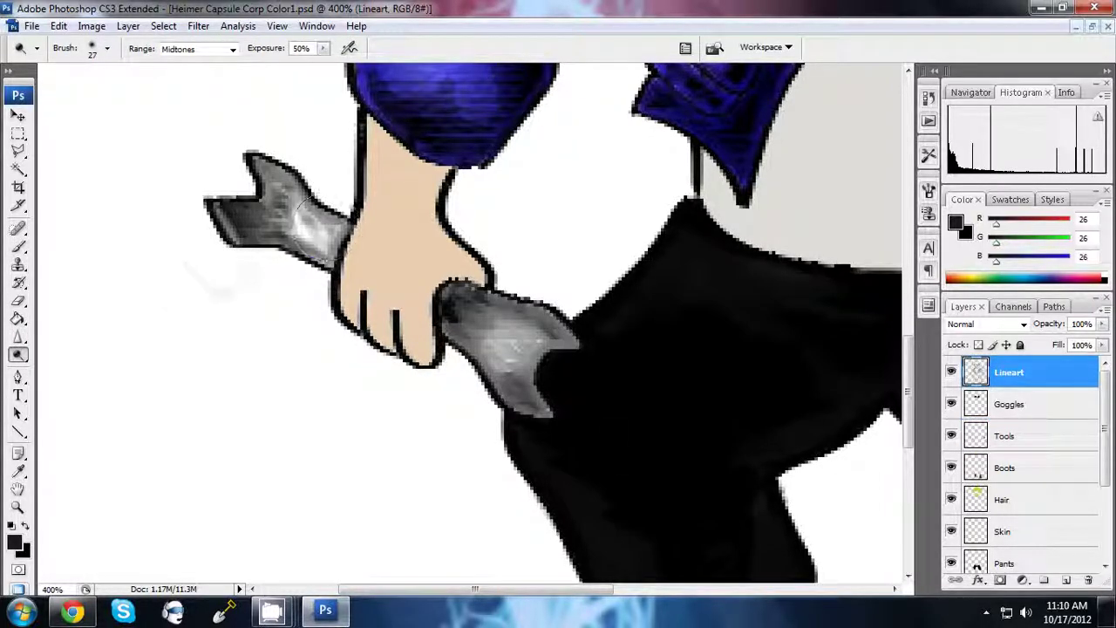
pyautogui.hotkey('ctrl', '-')
pyautogui.moveTo(611, 436); pyautogui.dragTo(805, 493)
pyautogui.hotkey('ctrl', '+')
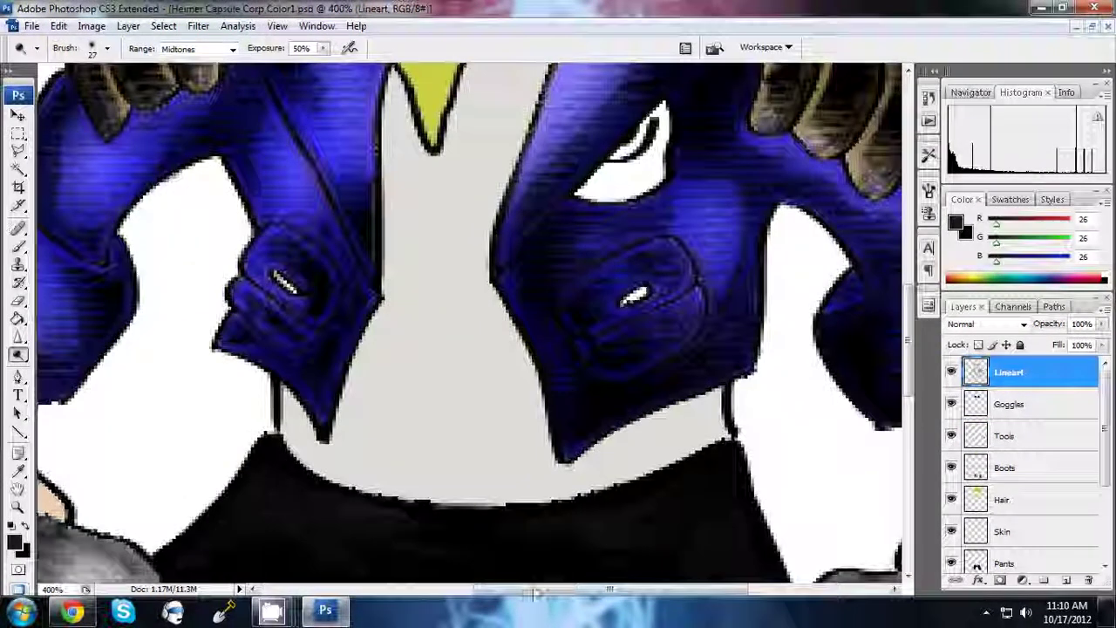
pyautogui.scroll(-5, 805, 492)
pyautogui.hotkey('alt', '[')
pyautogui.hotkey('alt', '[')
pyautogui.moveTo(672, 297)
pyautogui.mouseDown()
pyautogui.moveTo(759, 244)
pyautogui.moveTo(750, 227)
pyautogui.mouseUp()
pyautogui.click(107, 48)
pyautogui.write('14')
pyautogui.press('Return')
pyautogui.moveTo(689, 283)
pyautogui.mouseDown()
pyautogui.moveTo(750, 261)
pyautogui.moveTo(671, 288)
pyautogui.moveTo(713, 264)
pyautogui.moveTo(698, 253)
pyautogui.moveTo(667, 266)
pyautogui.mouseUp()
# - Paint white highlights on the right wrench head and upper prong at 45% opacity, 6 px
pyautogui.press('b')
pyautogui.press('x')
pyautogui.hotkey('alt', '.')
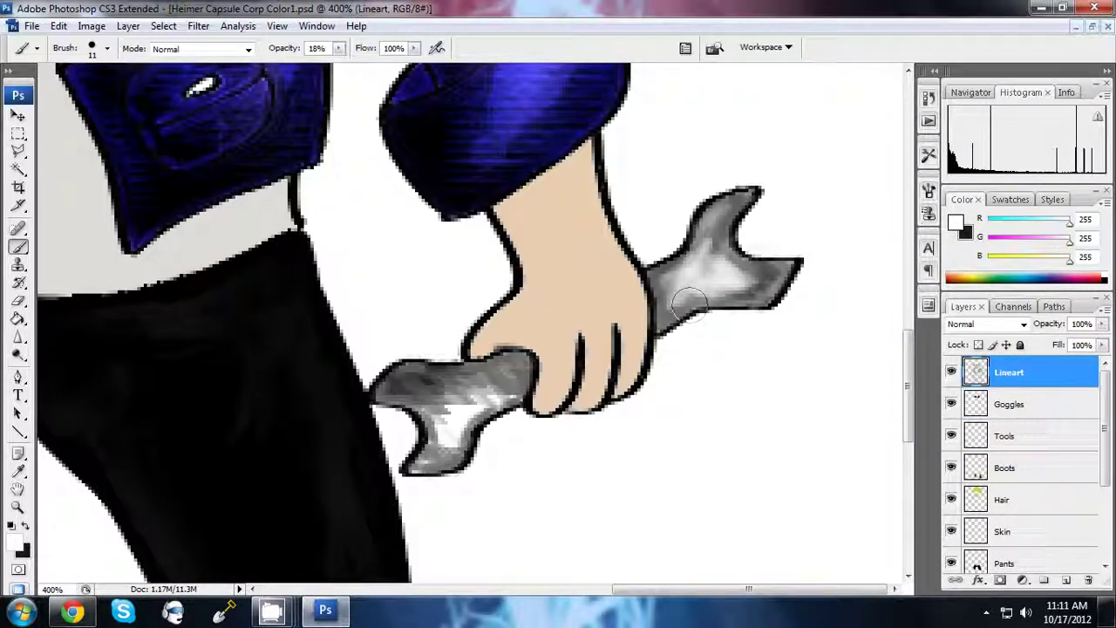
pyautogui.press('4')
pyautogui.press('5')
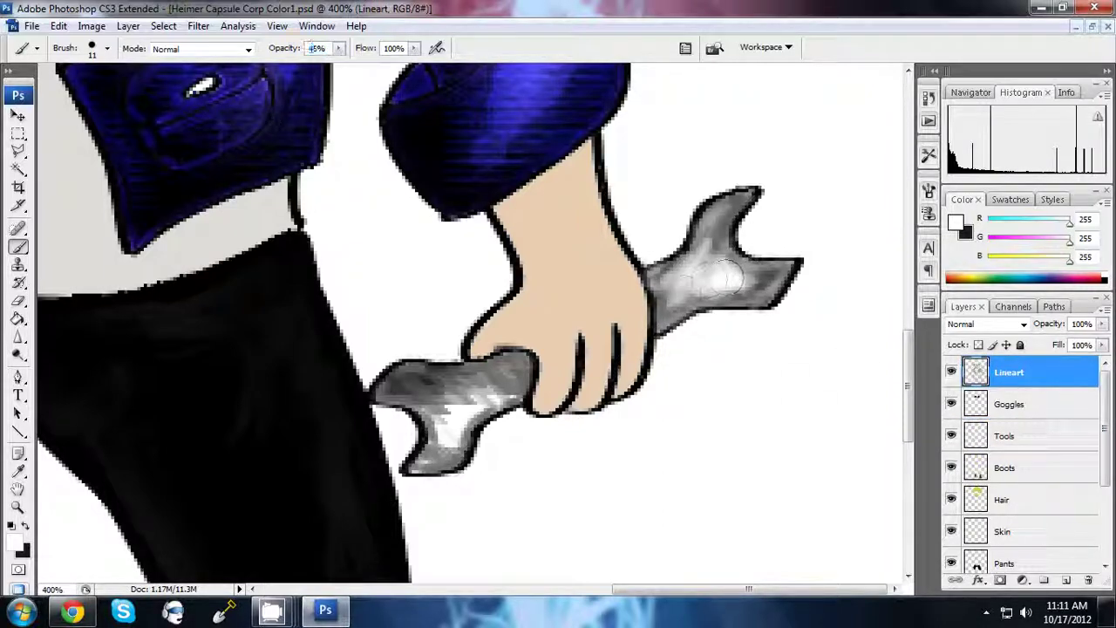
pyautogui.click(107, 48)
pyautogui.doubleClick(58, 180)
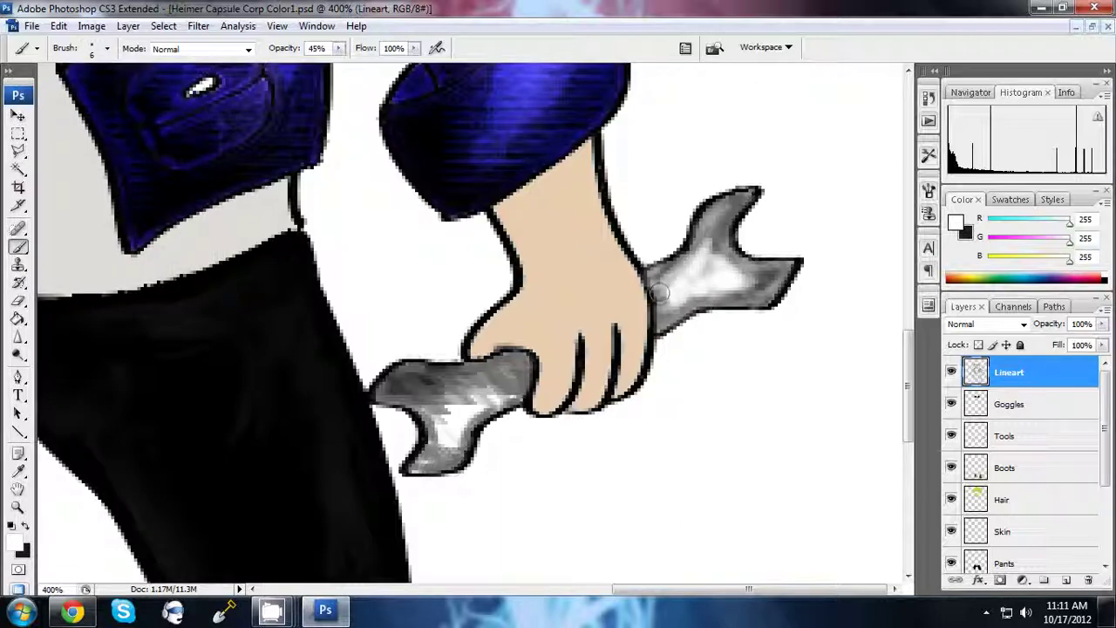
pyautogui.moveTo(721, 284); pyautogui.dragTo(772, 279)
pyautogui.moveTo(724, 245); pyautogui.dragTo(728, 205)
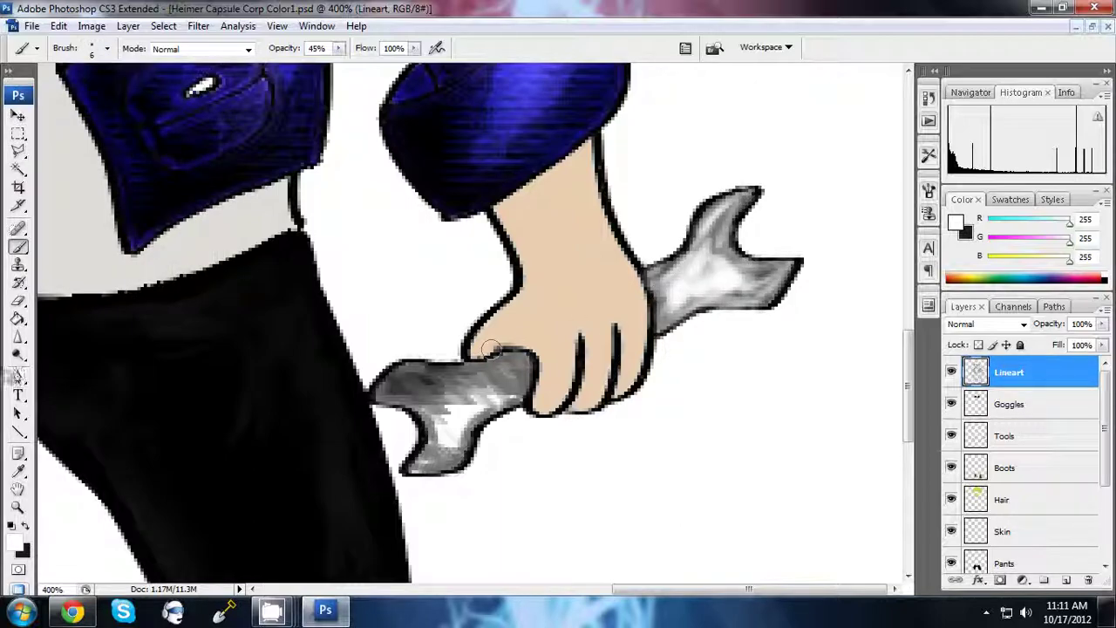
# - Tone down the right wrench highlight with dark grey brush strokes
pyautogui.press('o')
pyautogui.hotkey('alt', '[')
pyautogui.hotkey('alt', '[')
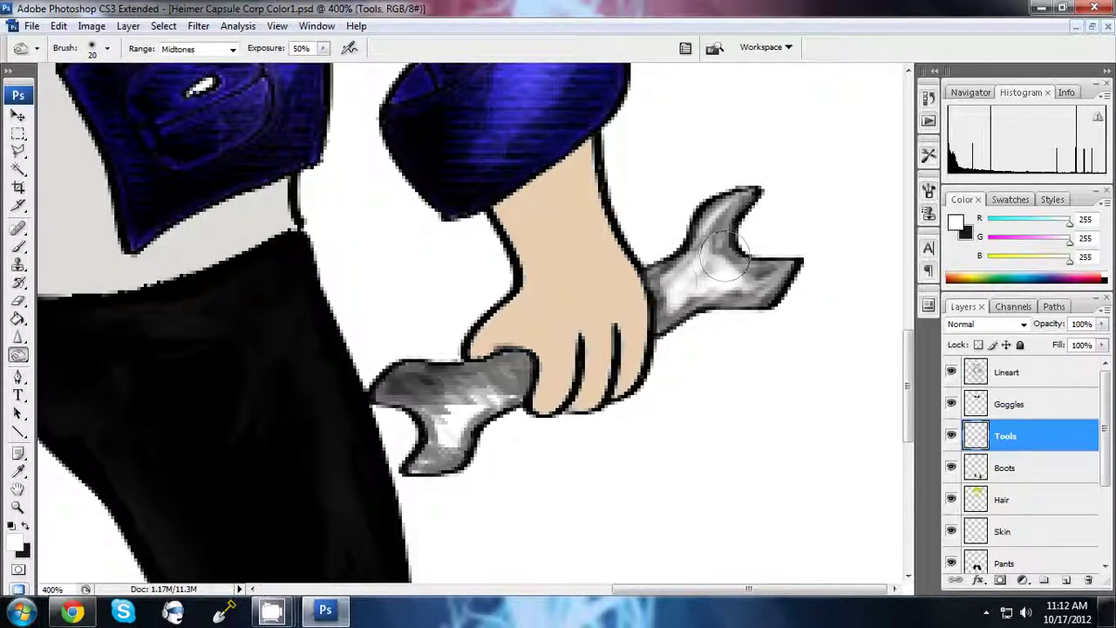
pyautogui.press('b')
pyautogui.press('x')
pyautogui.moveTo(323, 48); pyautogui.dragTo(312, 67)
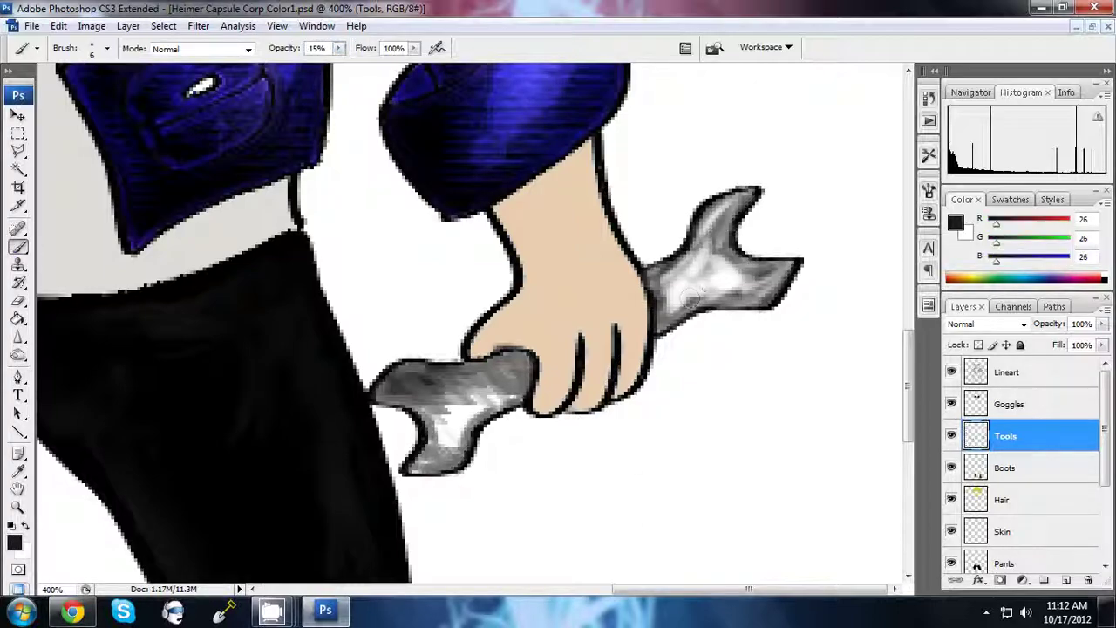
pyautogui.hotkey('alt', ']')
pyautogui.hotkey('alt', ']')
pyautogui.moveTo(689, 288); pyautogui.dragTo(721, 259)
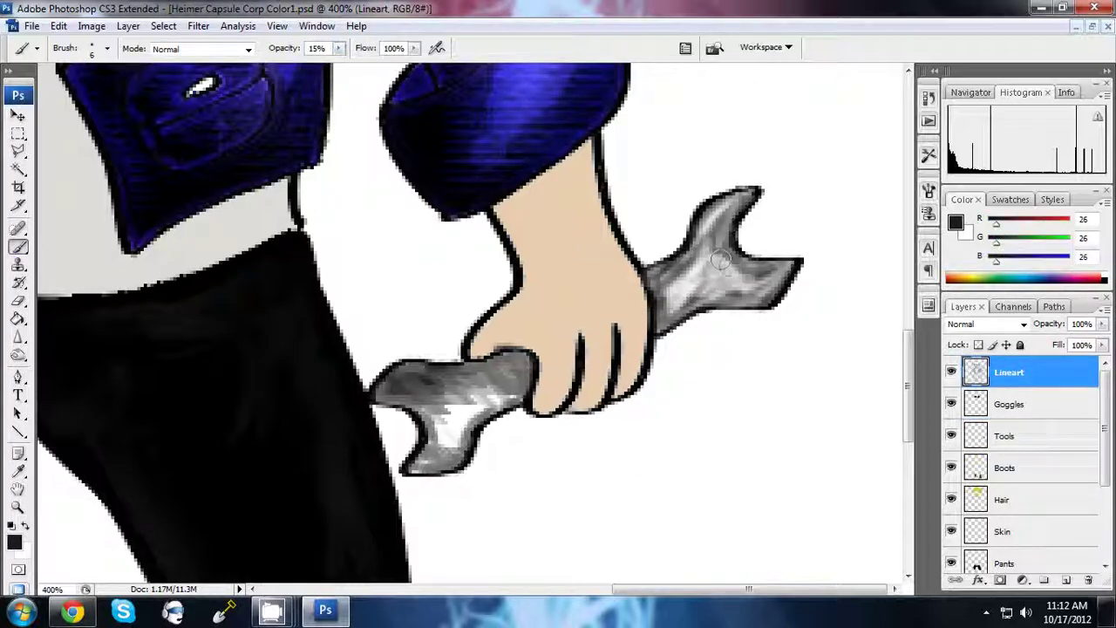
pyautogui.hotkey('ctrl', 'alt', '0')
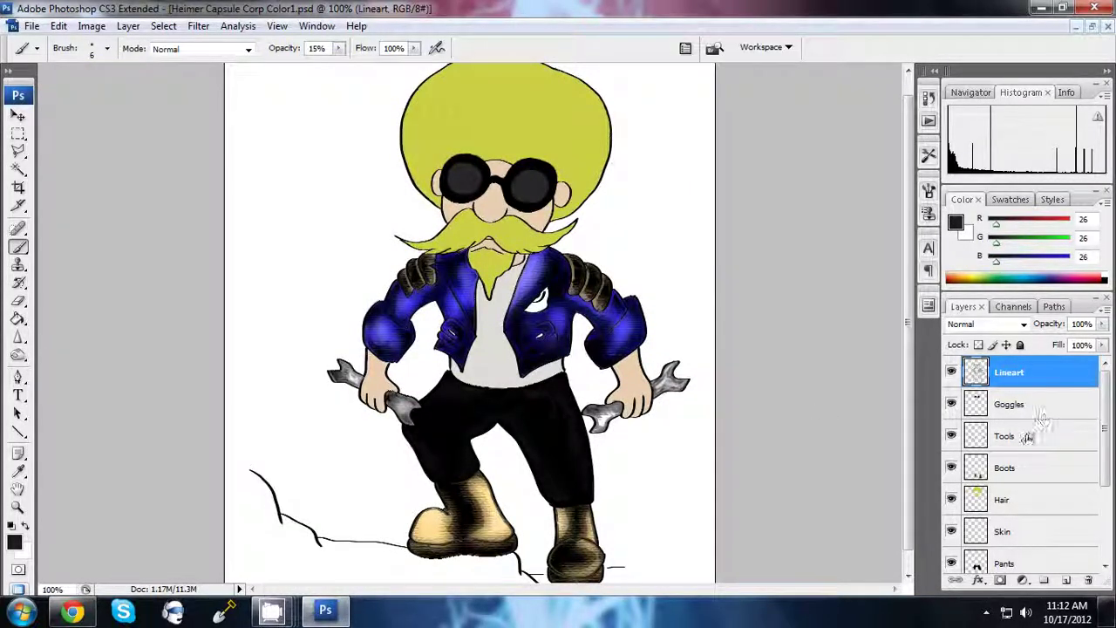
# - Smudge the wrench shading smooth and mirror the canvas to check it
pyautogui.hotkey('alt', '[')
pyautogui.hotkey('alt', '[')
pyautogui.press('Escape')
pyautogui.hotkey('ctrl', '+')
pyautogui.hotkey('ctrl', '+')
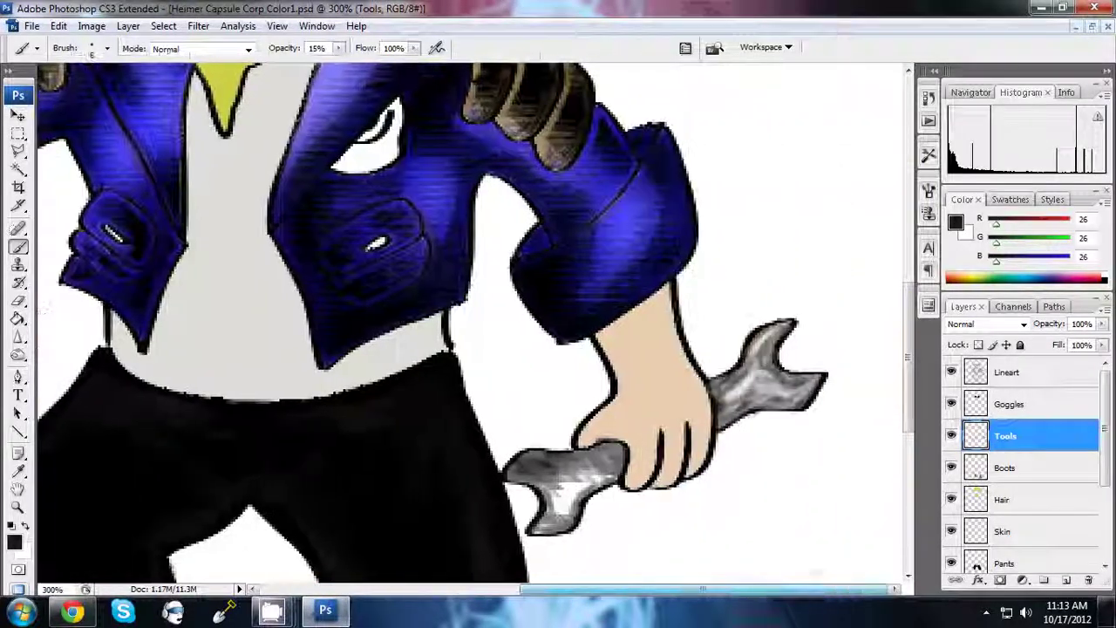
pyautogui.click(18, 336)
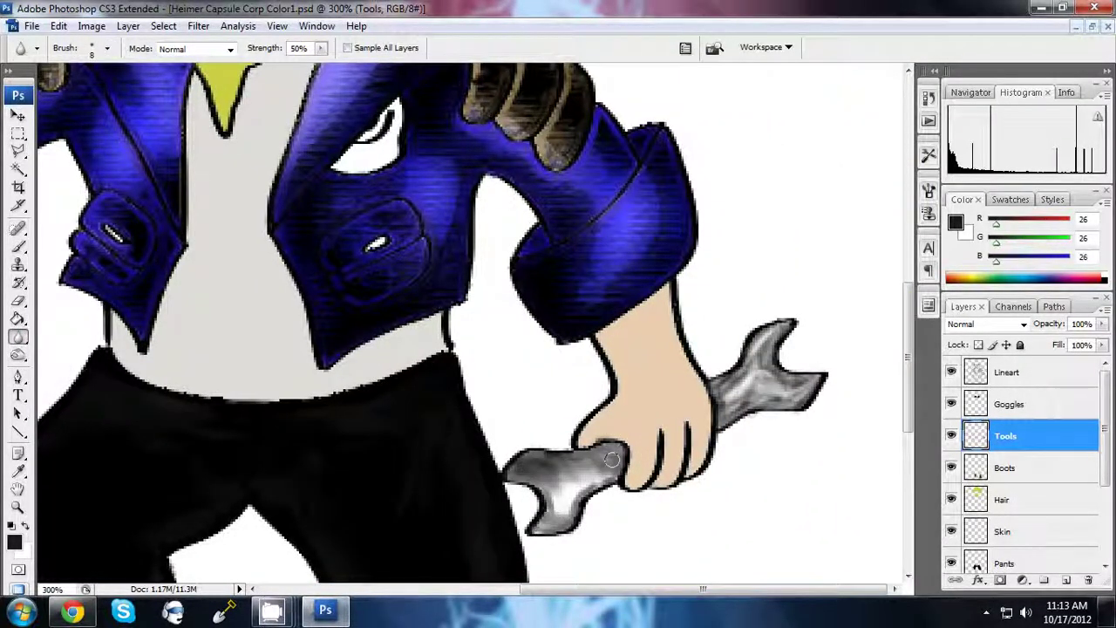
pyautogui.hotkey('alt', ']')
pyautogui.hotkey('alt', ']')
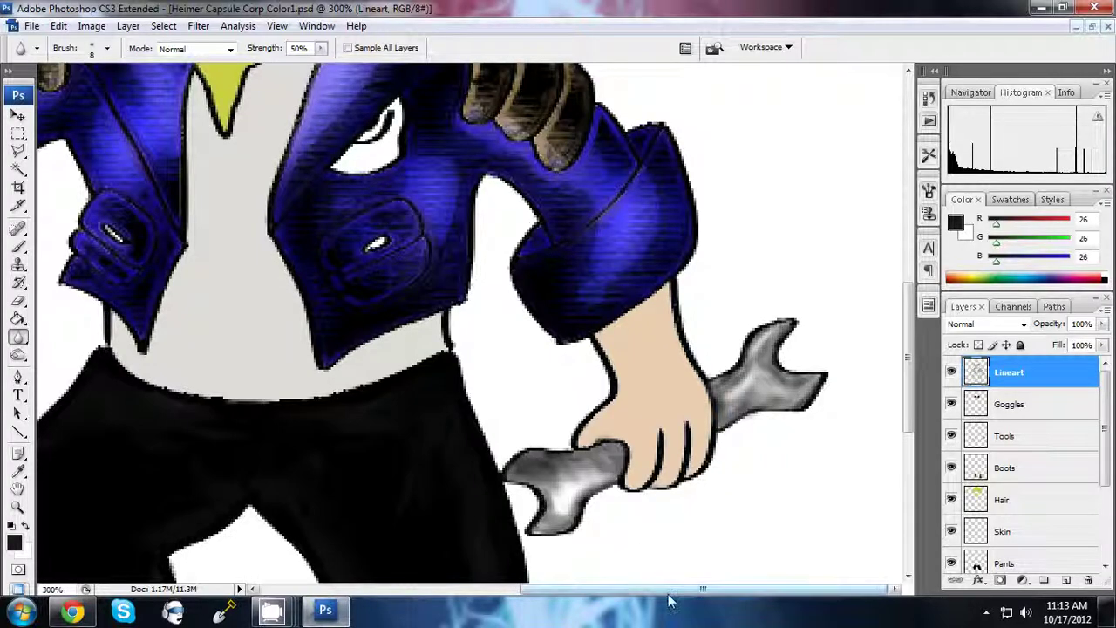
pyautogui.hotkey('ctrl', 'shift', 'h')
pyautogui.hotkey('alt', '[')
pyautogui.hotkey('alt', '[')
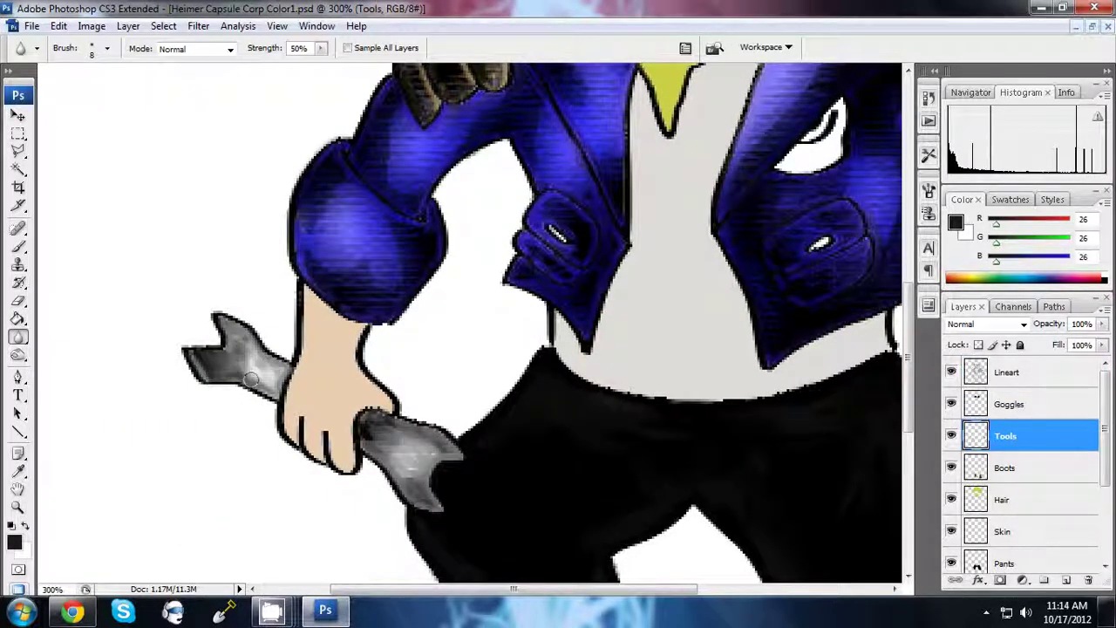
pyautogui.hotkey('alt', ']')
pyautogui.hotkey('alt', ']')
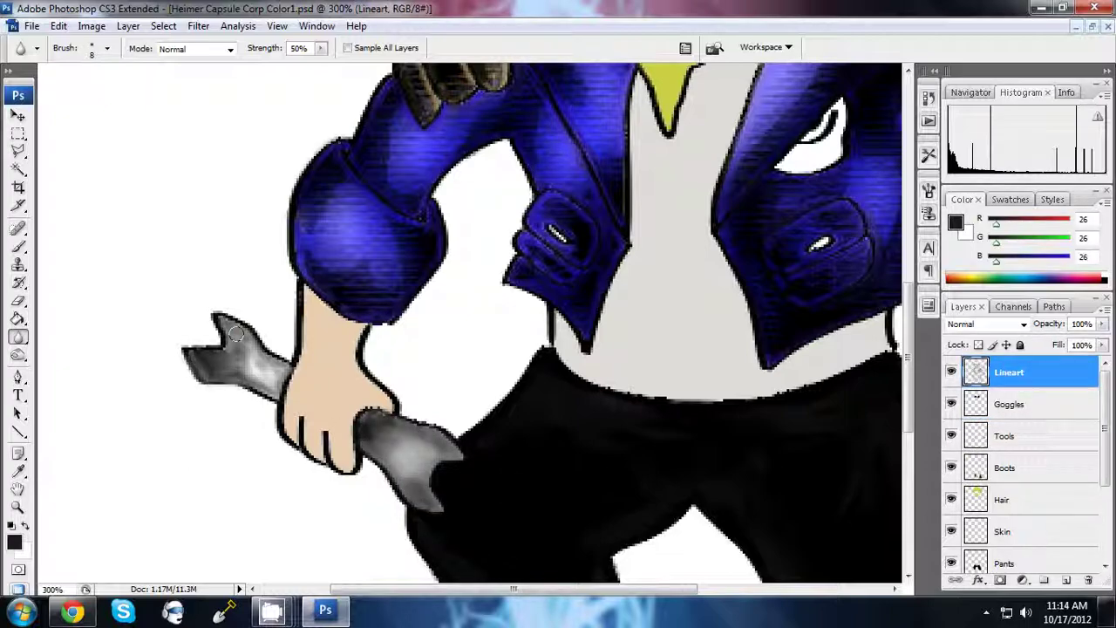
pyautogui.hotkey('ctrl', '-')
pyautogui.hotkey('ctrl', '-')
pyautogui.hotkey('ctrl', '-')
pyautogui.hotkey('ctrl', '+')
# - Burn darker folds into the shirt from the waist up toward the collar
pyautogui.hotkey('alt', '[')
pyautogui.hotkey('alt', '[')
pyautogui.hotkey('alt', '[')
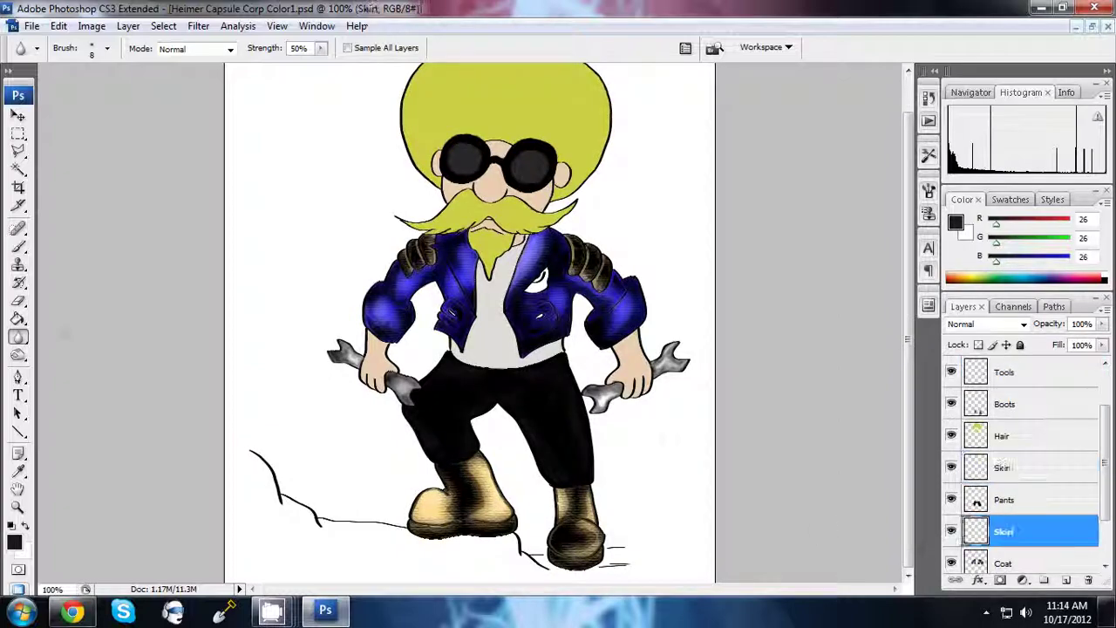
pyautogui.click(17, 355)
pyautogui.click(70, 345)
pyautogui.hotkey('ctrl', '+')
pyautogui.hotkey('ctrl', '+')
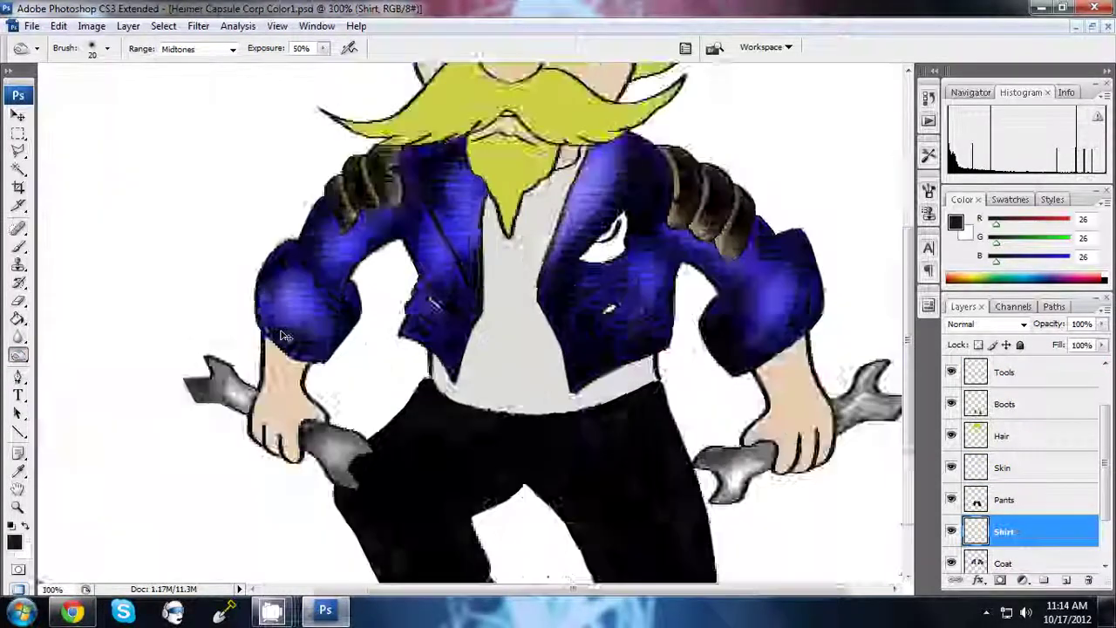
pyautogui.moveTo(407, 427)
pyautogui.mouseDown()
pyautogui.moveTo(453, 419)
pyautogui.moveTo(473, 386)
pyautogui.moveTo(523, 366)
pyautogui.moveTo(521, 418)
pyautogui.mouseUp()
pyautogui.moveTo(610, 419)
pyautogui.mouseDown()
pyautogui.moveTo(523, 297)
pyautogui.moveTo(524, 227)
pyautogui.moveTo(567, 174)
pyautogui.moveTo(516, 254)
pyautogui.moveTo(593, 436)
pyautogui.moveTo(602, 131)
pyautogui.moveTo(567, 436)
pyautogui.mouseUp()
# - Dodge lighter highlights onto the lower shirt and near the waistband
pyautogui.scroll(3, 543, 371)
pyautogui.hotkey('shift', 'o')
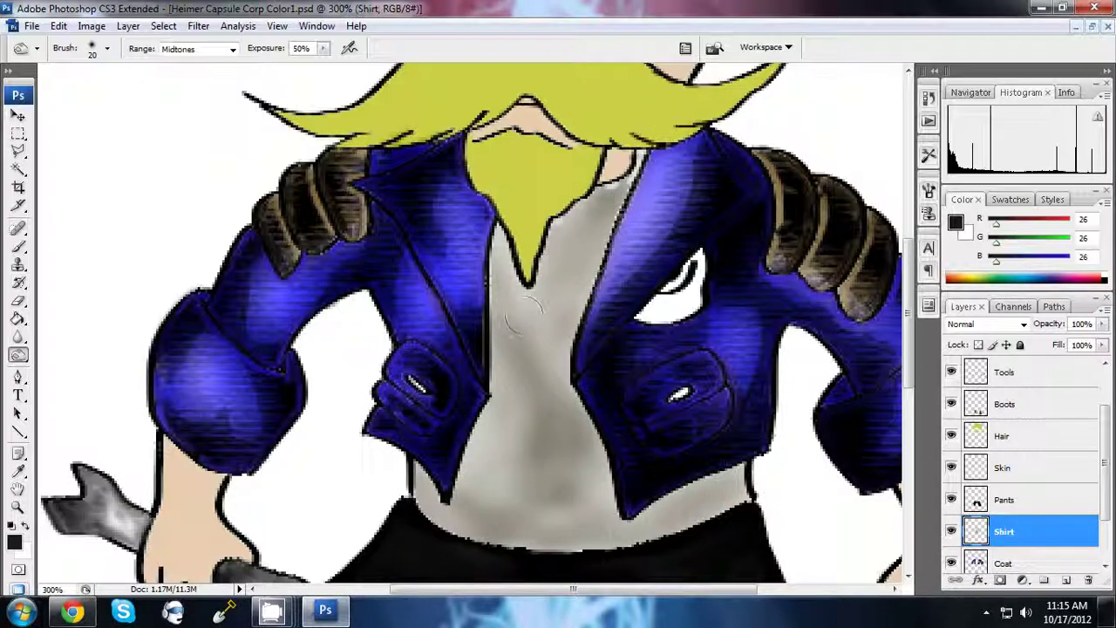
pyautogui.moveTo(544, 371)
pyautogui.mouseDown()
pyautogui.moveTo(576, 488)
pyautogui.moveTo(501, 462)
pyautogui.moveTo(561, 523)
pyautogui.mouseUp()
pyautogui.moveTo(471, 506)
pyautogui.mouseDown()
pyautogui.moveTo(513, 288)
pyautogui.moveTo(465, 522)
pyautogui.mouseUp()
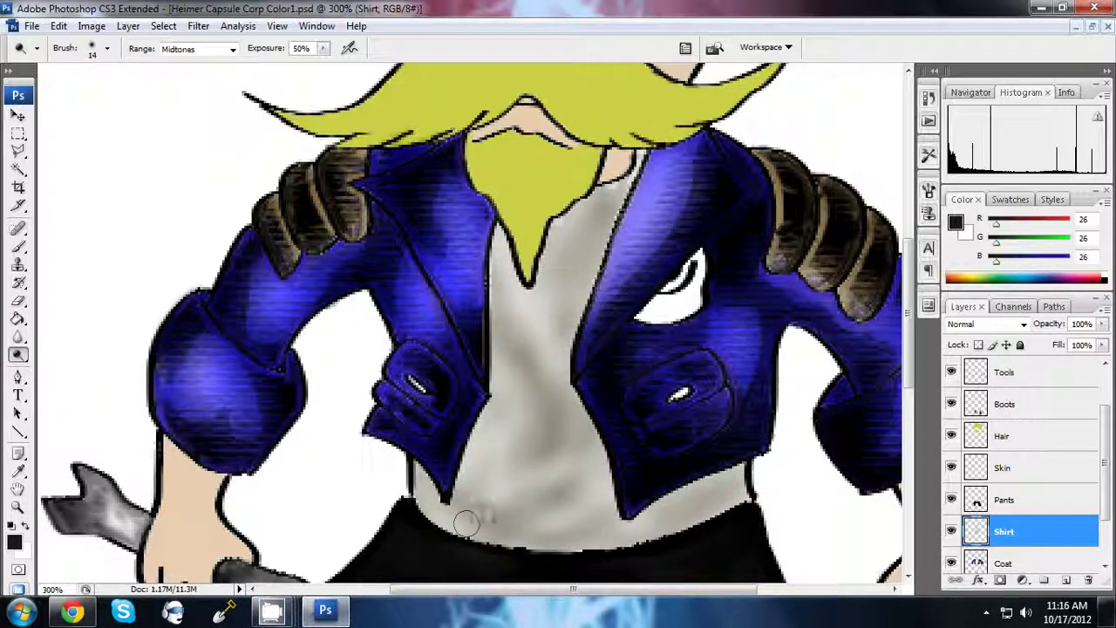
pyautogui.moveTo(548, 527); pyautogui.dragTo(548, 387)
# - Try the Underpainting and Smudge Stick artistic filters on the shirt
pyautogui.click(163, 25)
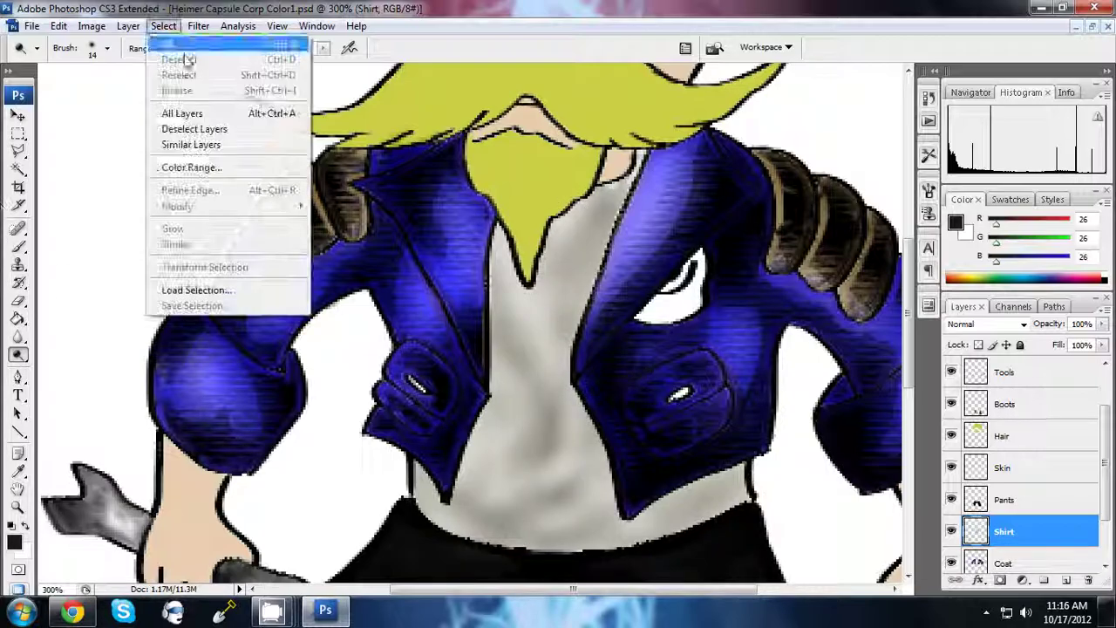
pyautogui.click(447, 270)
pyautogui.click(999, 46)
pyautogui.click(198, 26)
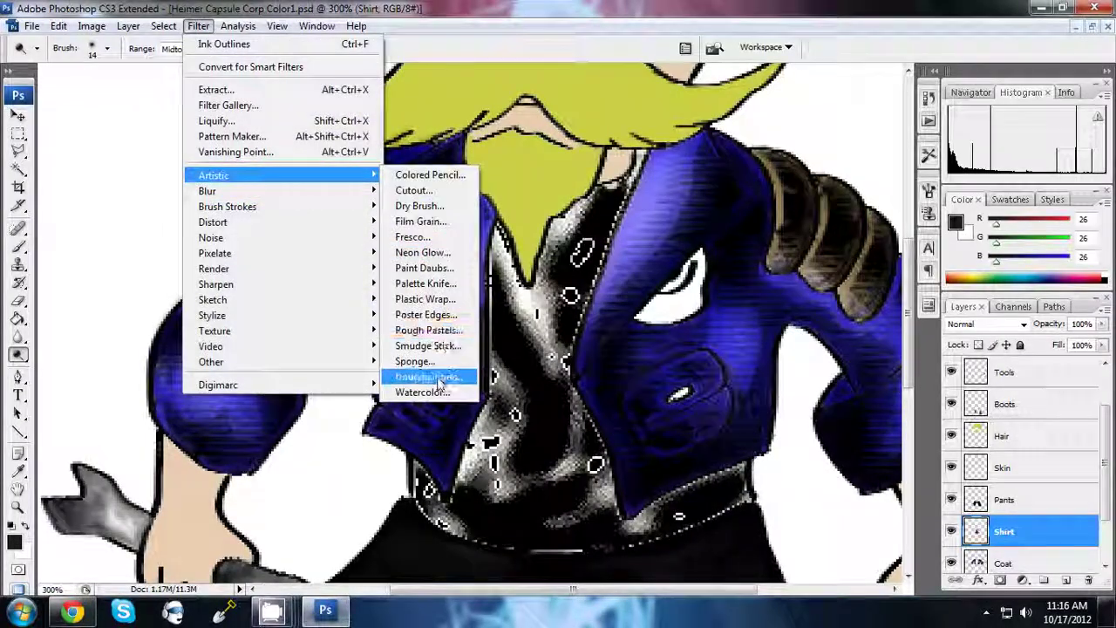
pyautogui.click(432, 376)
pyautogui.click(999, 45)
pyautogui.click(165, 25)
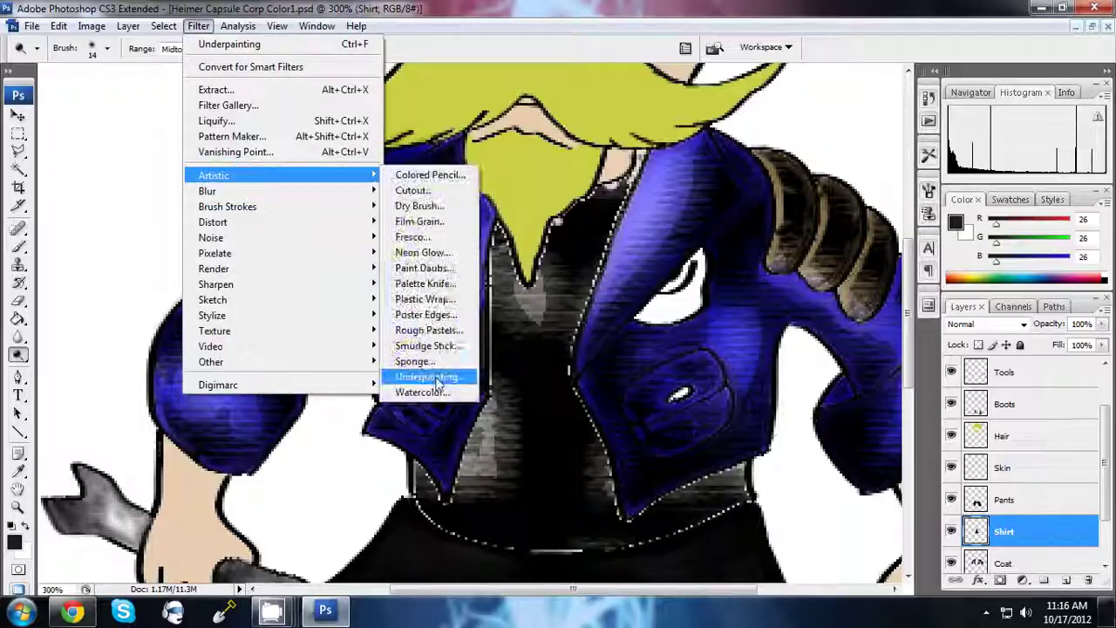
pyautogui.click(419, 374)
pyautogui.click(998, 46)
pyautogui.click(198, 26)
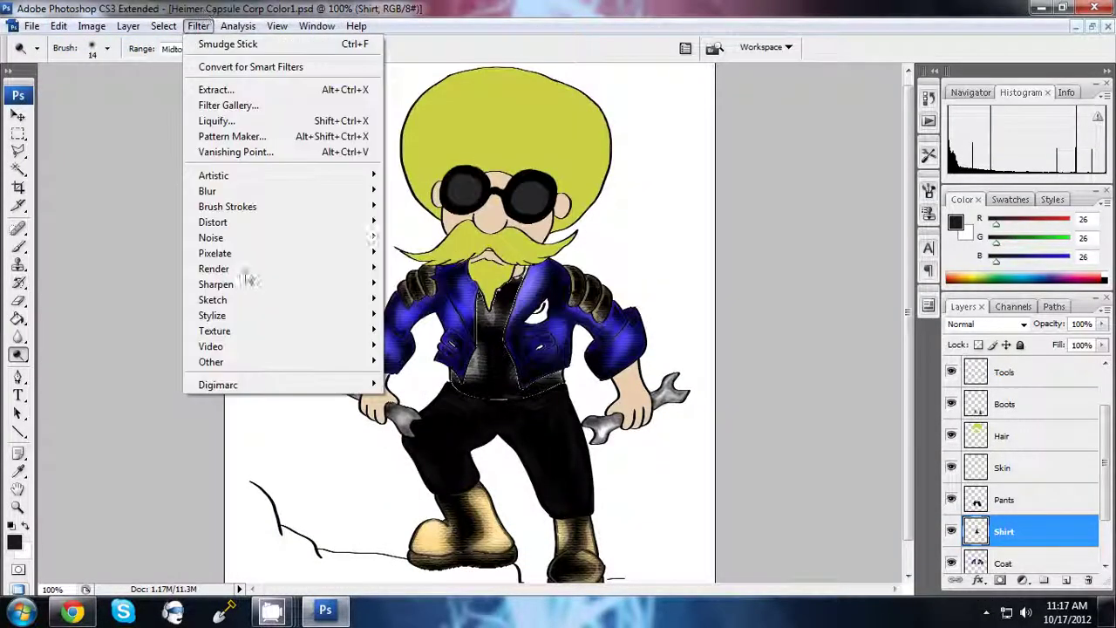
pyautogui.press('Escape')
# - Apply Smudge Stick to the shirt with Intensity 5 and Highlight Area 2
pyautogui.hotkey('ctrl', 'alt', 'f')
pyautogui.moveTo(1014, 206); pyautogui.dragTo(993, 204)
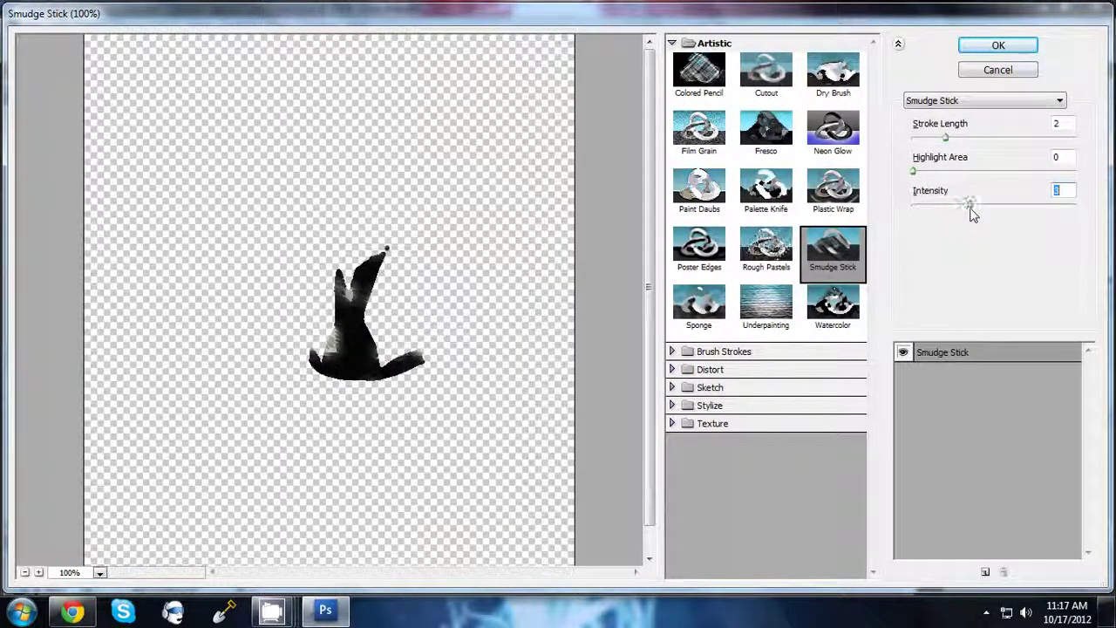
pyautogui.moveTo(915, 171); pyautogui.dragTo(930, 171)
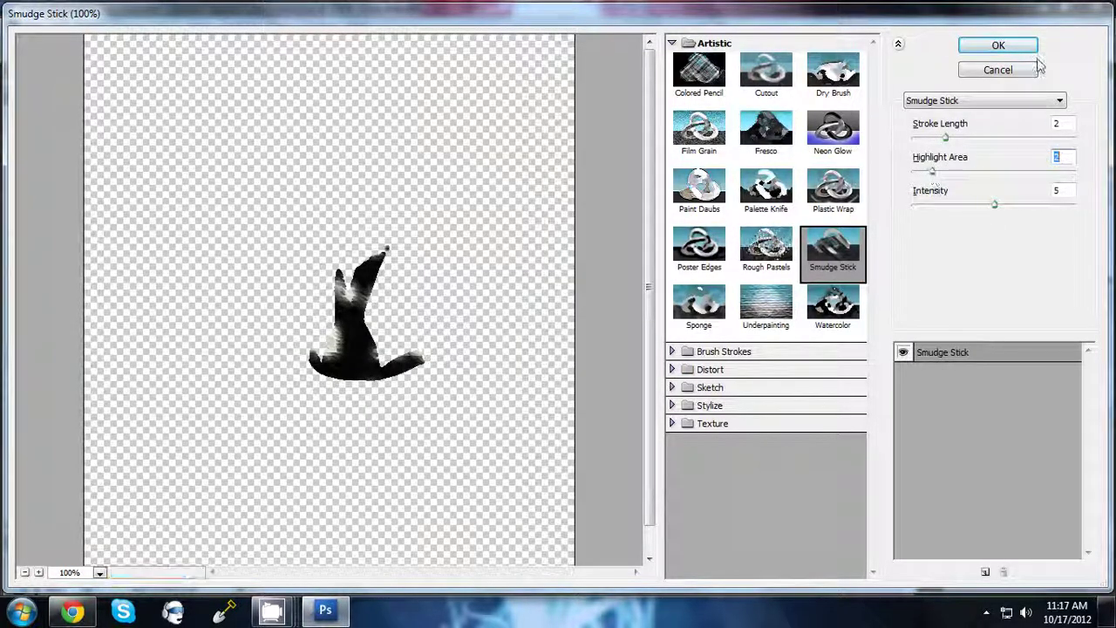
pyautogui.click(931, 140)
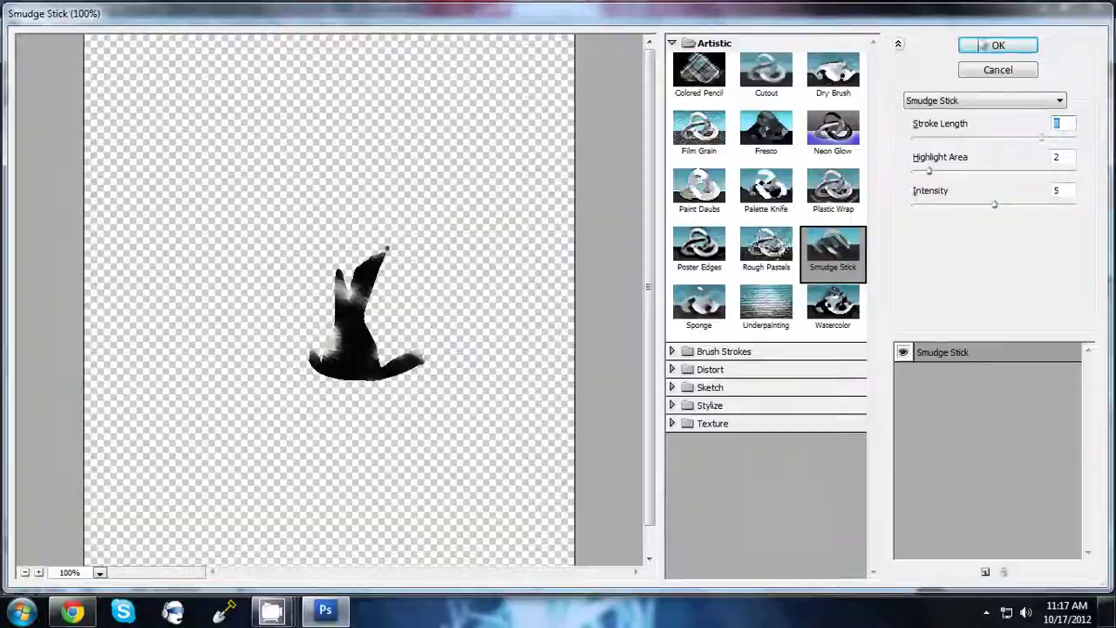
pyautogui.click(998, 44)
pyautogui.hotkey('ctrl', '+')
pyautogui.hotkey('ctrl', '+')
pyautogui.hotkey('alt', '.')
# - Thicken the strap's left outline with a full-opacity black brush on Lineart
pyautogui.press('b')
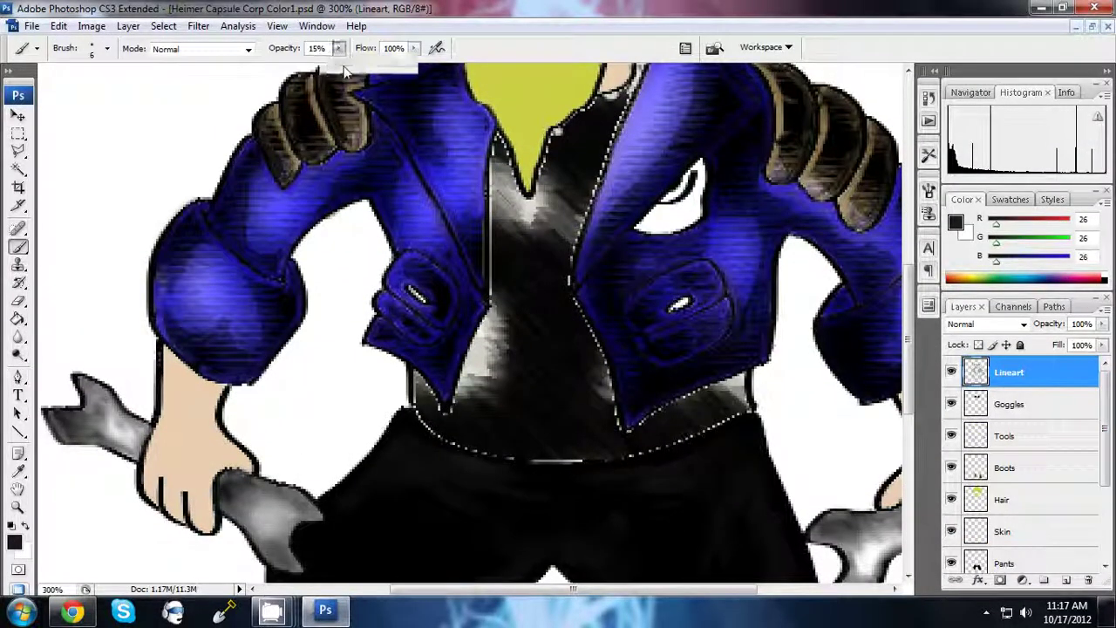
pyautogui.click(321, 48)
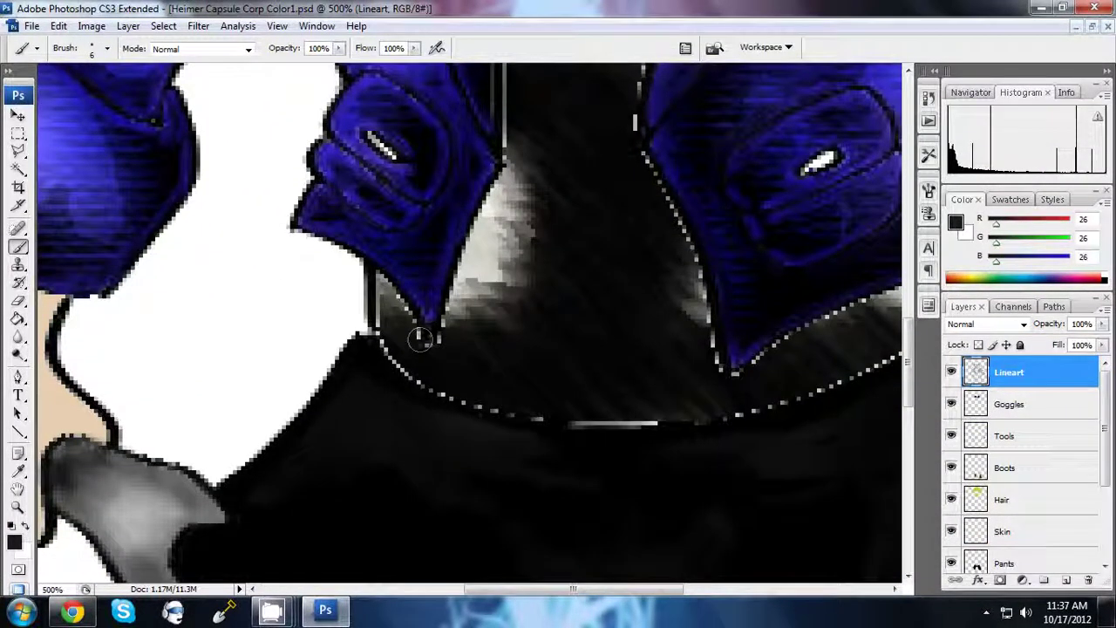
pyautogui.click(59, 25)
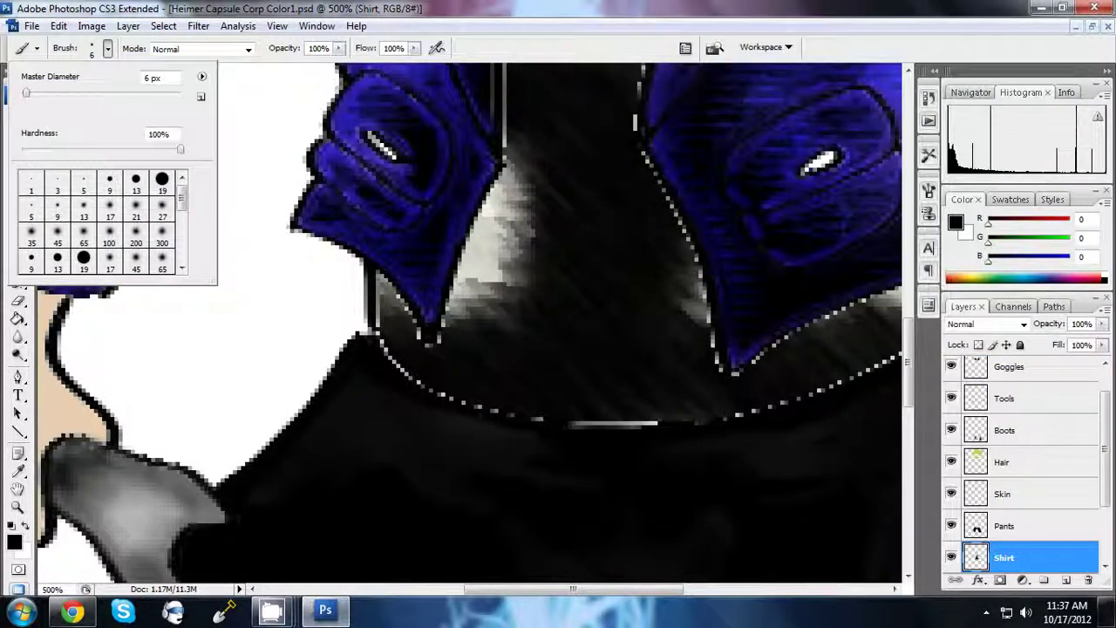
pyautogui.hotkey('alt', '.')
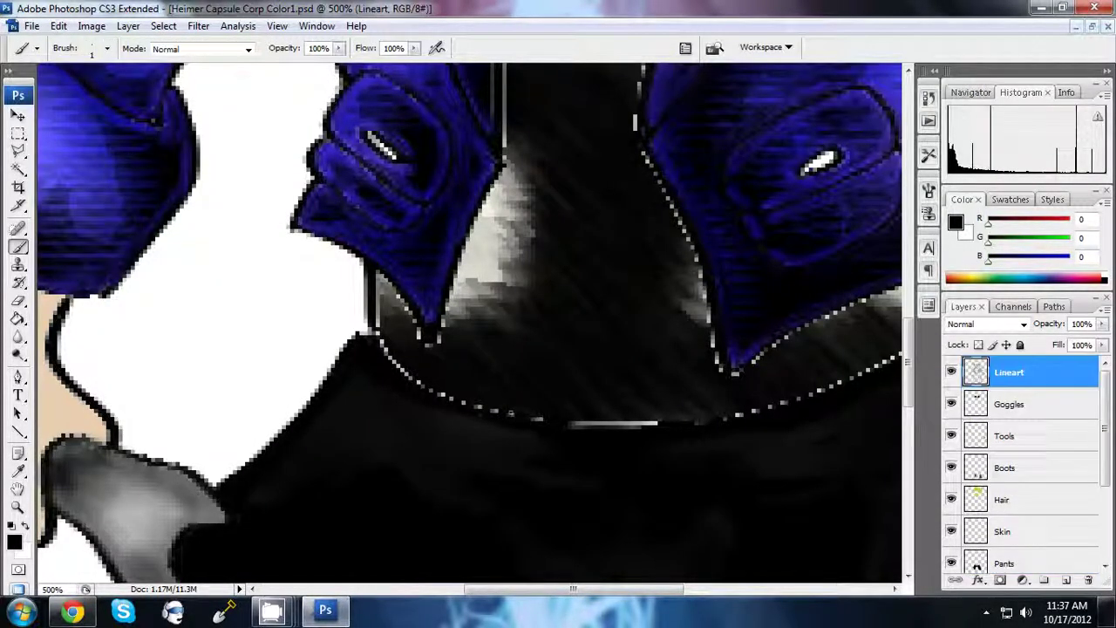
pyautogui.moveTo(378, 279); pyautogui.dragTo(389, 331)
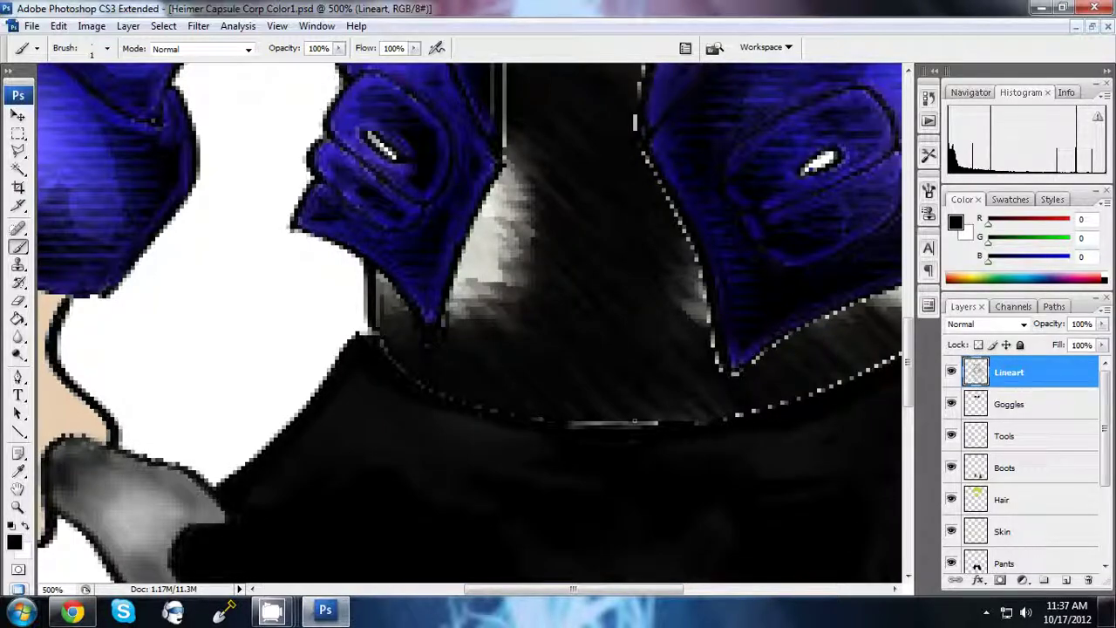
pyautogui.moveTo(634, 421); pyautogui.dragTo(398, 421)
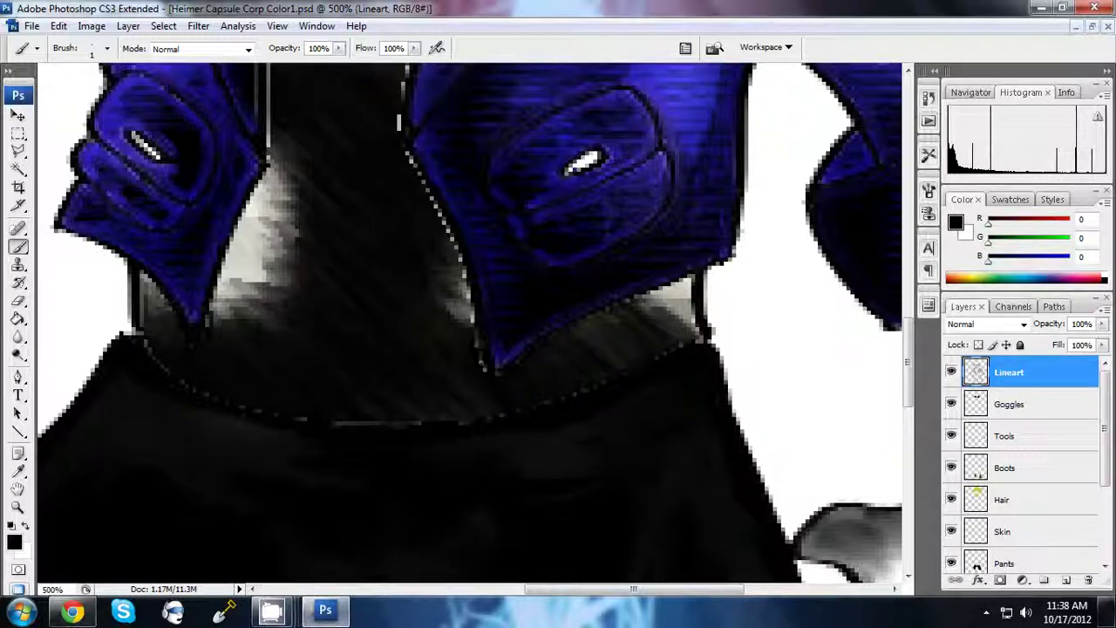
# - Darken the left edge of the grey collar outline
pyautogui.scroll(3, 471, 322)
pyautogui.scroll(2, 471, 323)
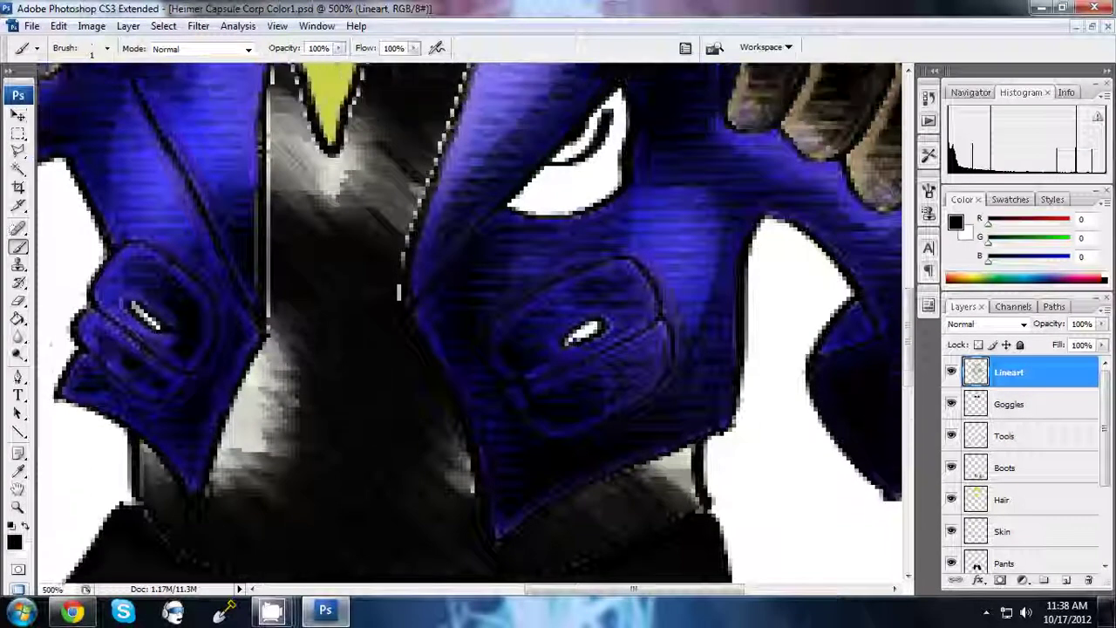
pyautogui.scroll(2, 471, 323)
pyautogui.moveTo(275, 262); pyautogui.dragTo(276, 255)
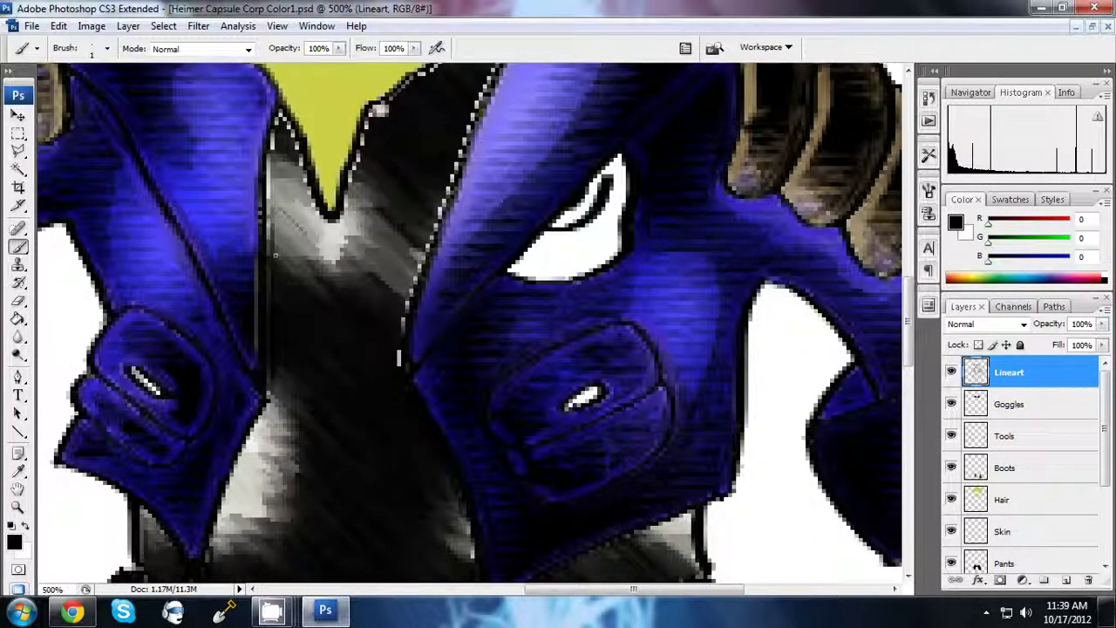
pyautogui.scroll(3, 410, 293)
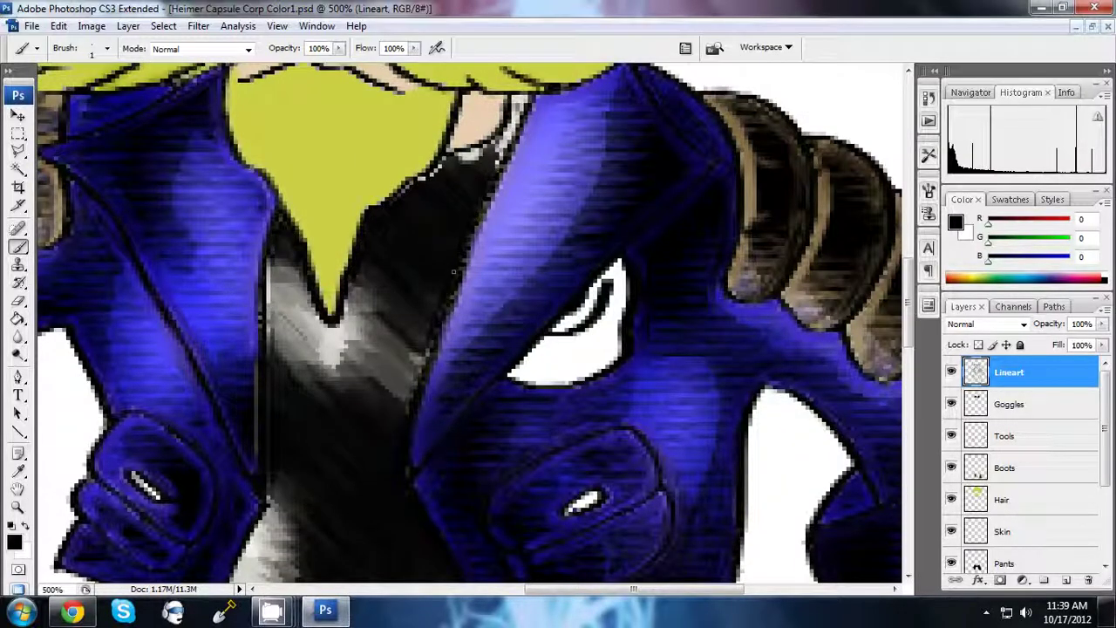
pyautogui.scroll(3, 475, 218)
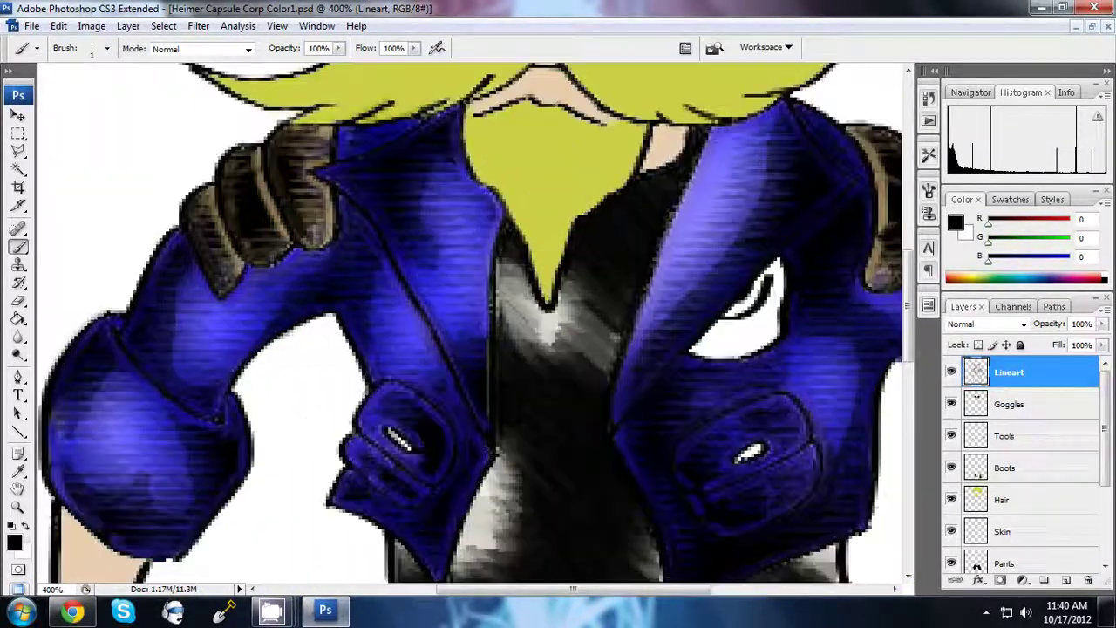
pyautogui.scroll(-5, 396, 310)
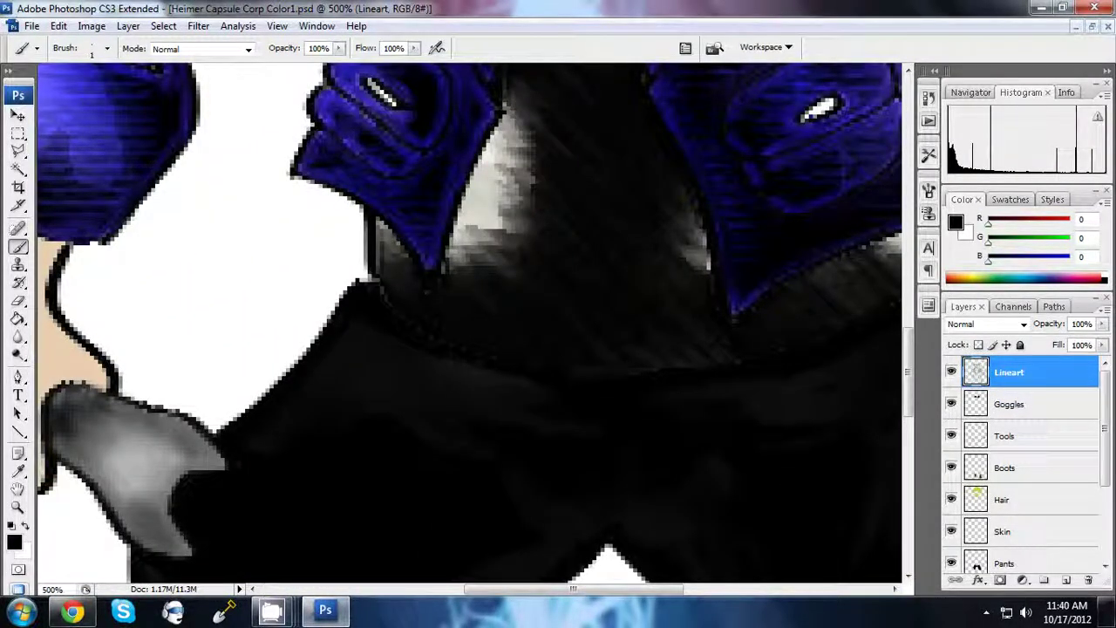
pyautogui.hscroll(5, 471, 323)
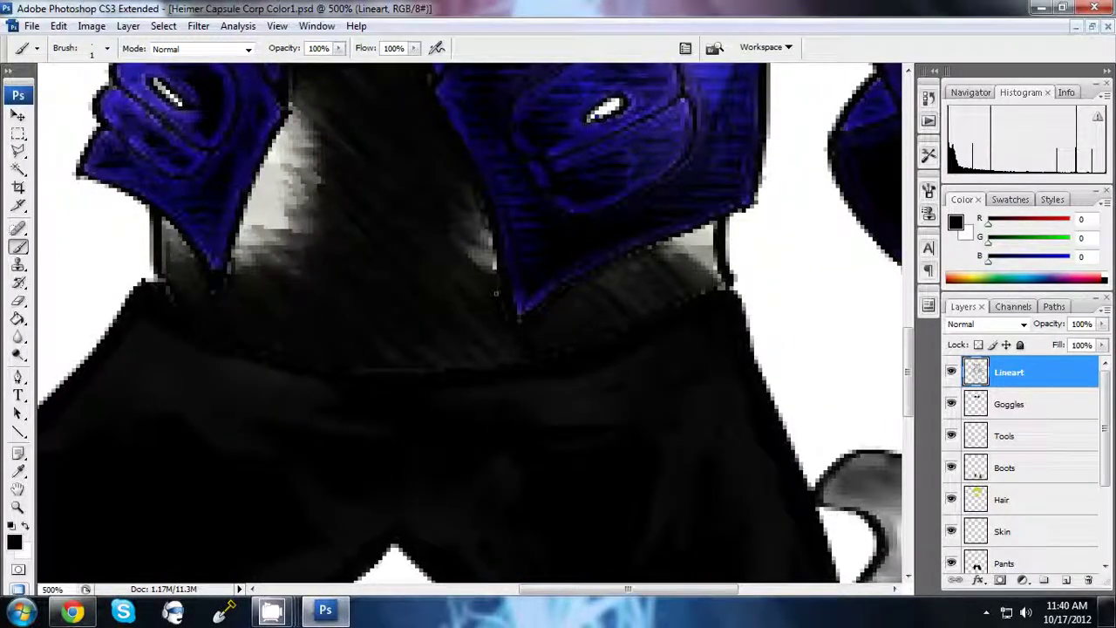
# - Brush hair texture strokes into the lower beard on the Hair layer
pyautogui.hotkey('ctrl', 'alt', '0')
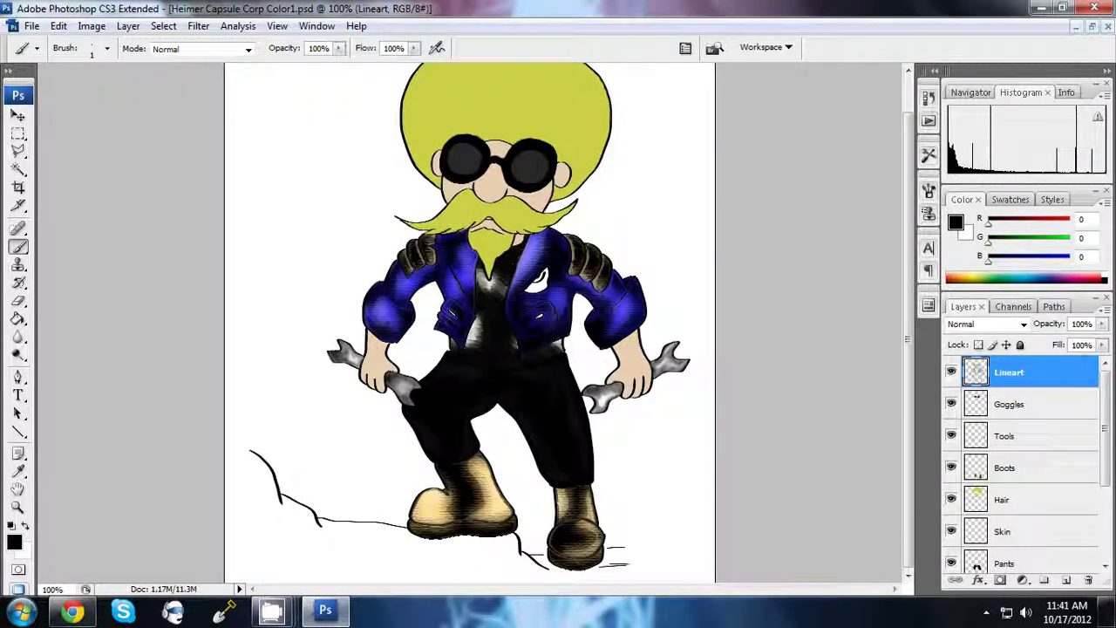
pyautogui.keyDown('ctrl'); pyautogui.click(471, 197); pyautogui.keyUp('ctrl')
pyautogui.scroll(3, 469, 190)
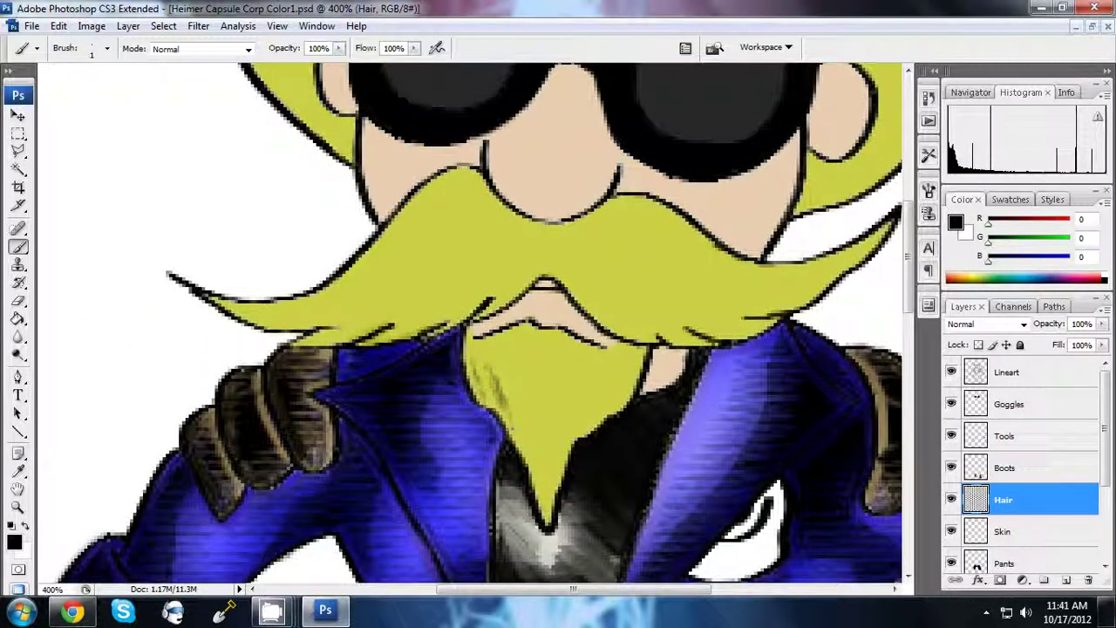
pyautogui.moveTo(560, 397); pyautogui.dragTo(557, 480)
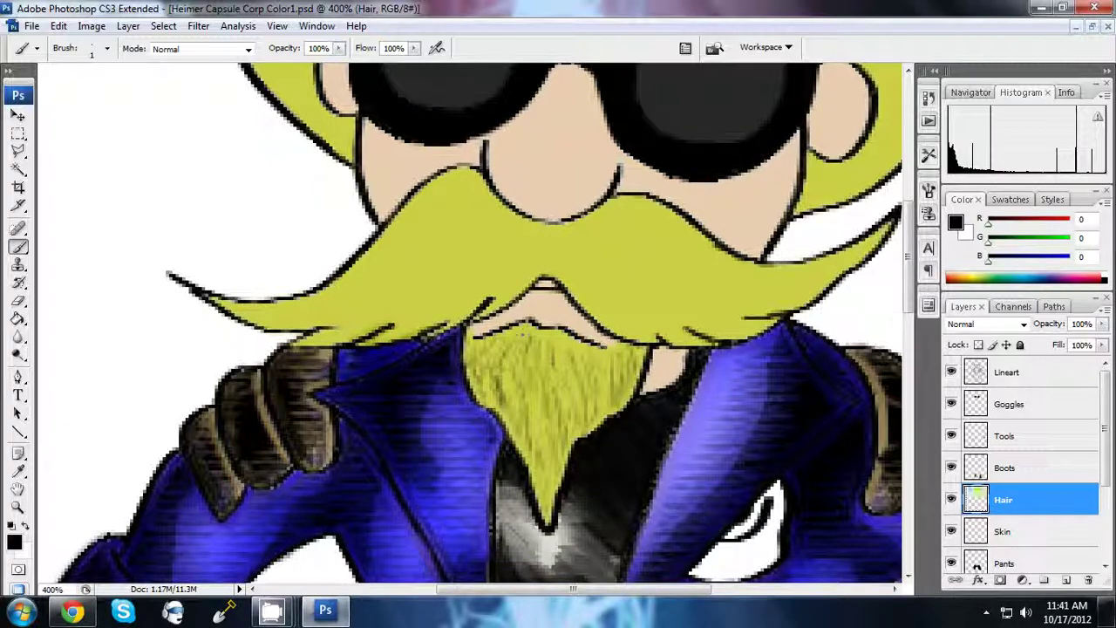
# - Apply the Ink Outlines filter to the hair, then undo it
pyautogui.hotkey('ctrl', 'alt', '0')
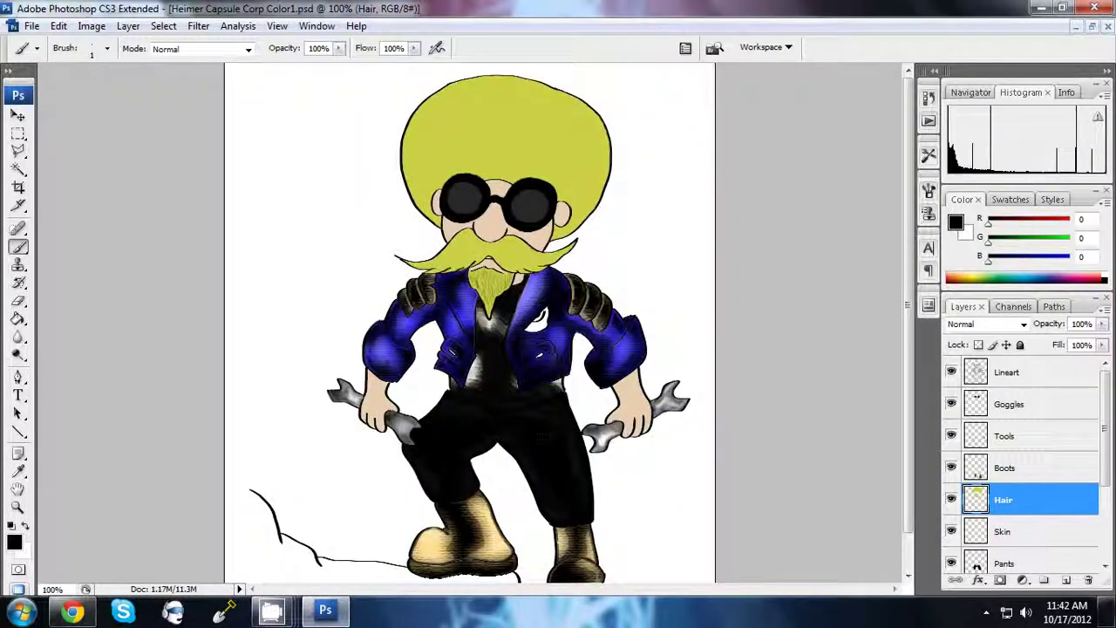
pyautogui.click(198, 25)
pyautogui.click(418, 270)
pyautogui.click(997, 45)
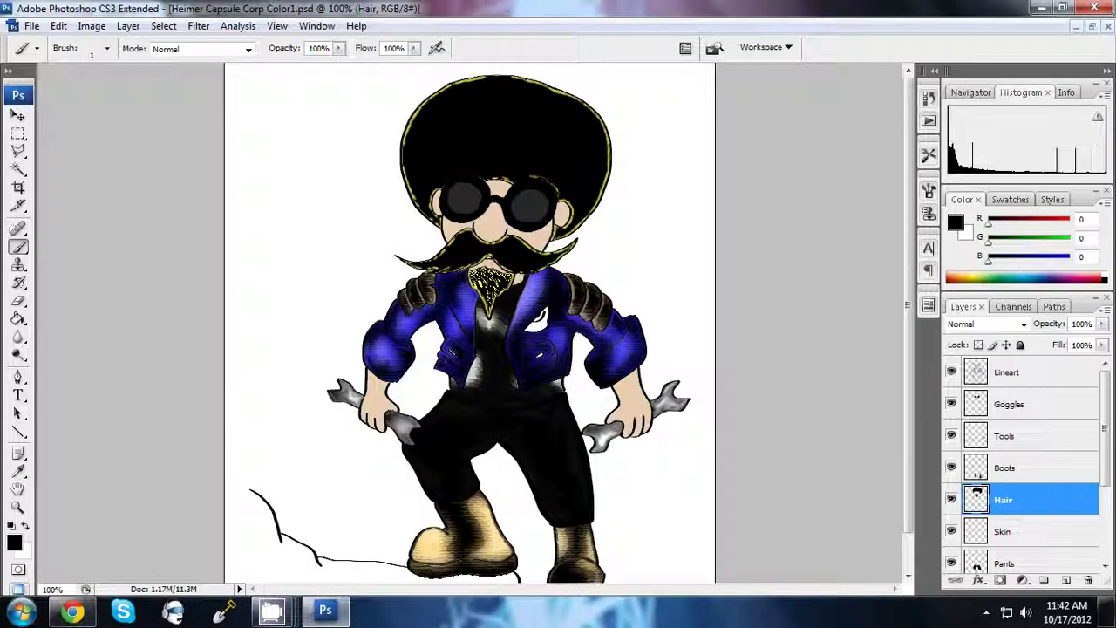
pyautogui.click(87, 41)
# - Dodge lighter streaks across the beard
pyautogui.press('o')
pyautogui.scroll(2, 475, 254)
pyautogui.scroll(2, 475, 254)
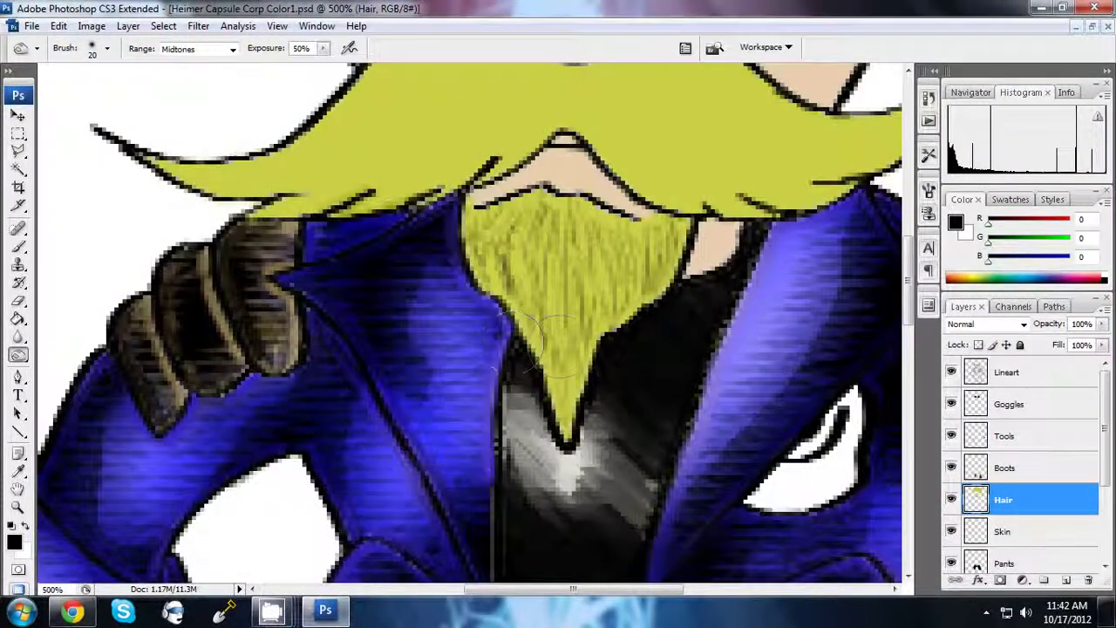
pyautogui.moveTo(488, 262); pyautogui.dragTo(668, 232)
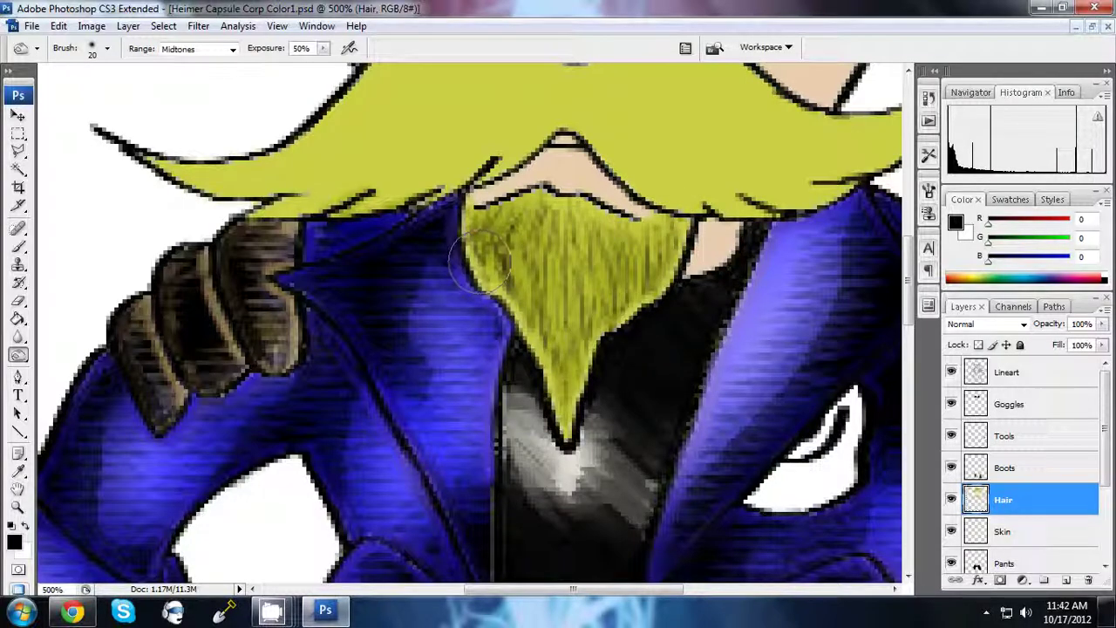
pyautogui.hotkey('alt', '.')
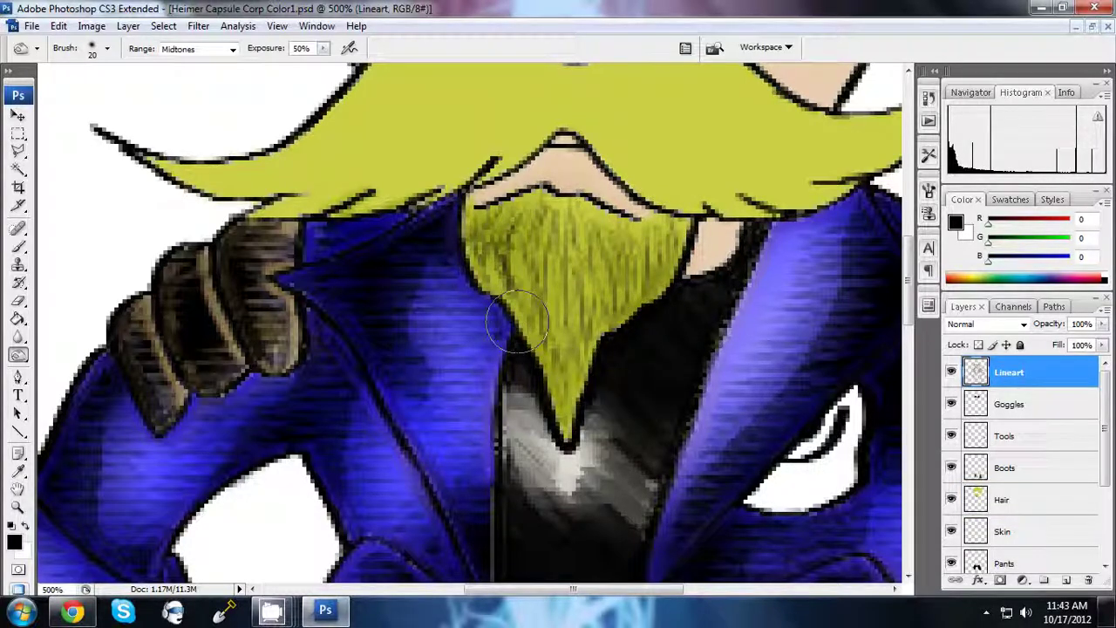
pyautogui.hotkey('ctrl', 'alt', '0')
pyautogui.hotkey('alt', 't')
pyautogui.press('Left')
pyautogui.press('Left')
pyautogui.press('Left')
# - Apply the Underpainting artistic filter to the Hair layer
pyautogui.press('Escape')
pyautogui.press('Escape')
pyautogui.hotkey('alt', '[')
pyautogui.hotkey('alt', '[')
pyautogui.hotkey('alt', '[')
pyautogui.hotkey('alt', 't')
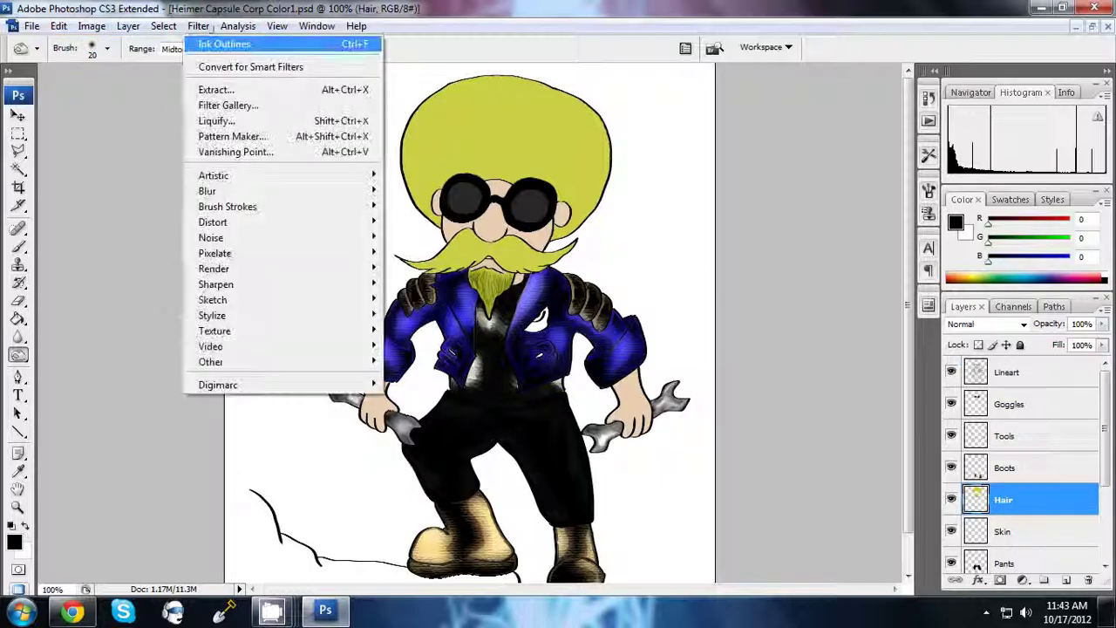
pyautogui.press('Escape')
pyautogui.hotkey('alt', 't')
pyautogui.press('Down')
pyautogui.press('Down')
pyautogui.press('Down')
pyautogui.press('Right')
pyautogui.press('Up')
pyautogui.press('Up')
pyautogui.press('Return')
pyautogui.hotkey('alt', 't')
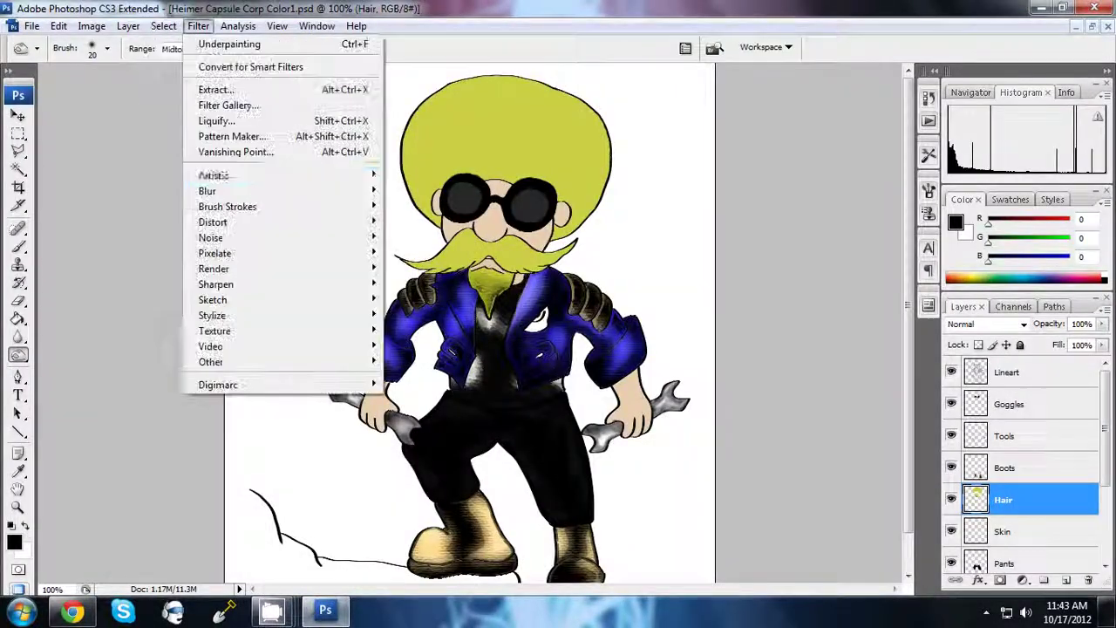
pyautogui.press('Return')
pyautogui.press('Return')
# - Paint fine dark strand strokes across the left and right mustache
pyautogui.hotkey('alt', ']')
pyautogui.hotkey('alt', ']')
pyautogui.hotkey('alt', ']')
pyautogui.hotkey('ctrl', '+')
pyautogui.hotkey('ctrl', '+')
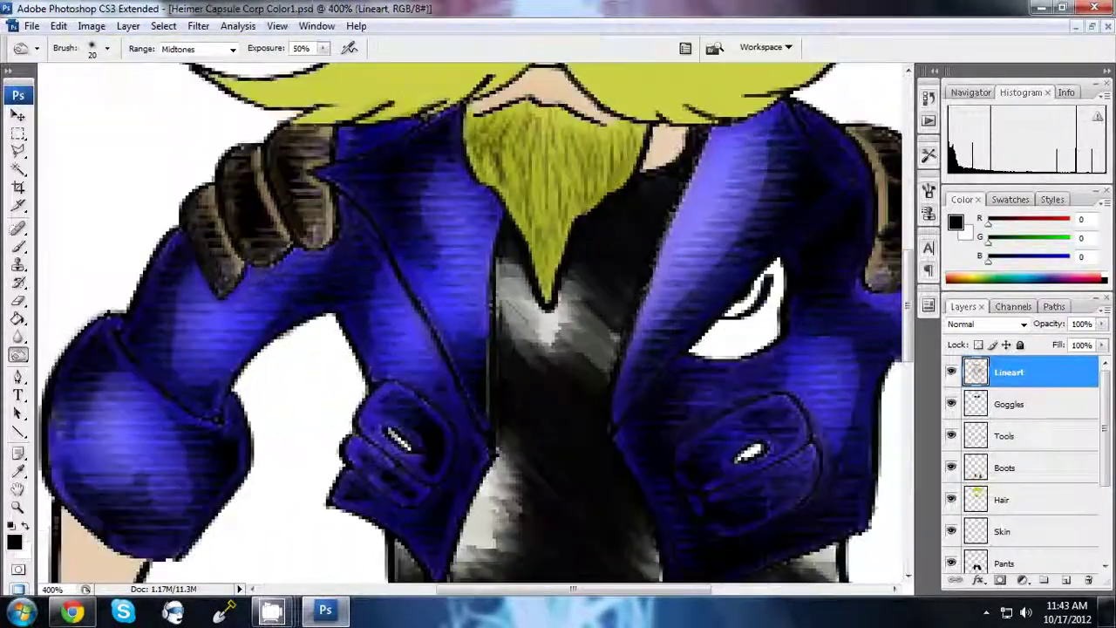
pyautogui.scroll(3, 471, 322)
pyautogui.press('b')
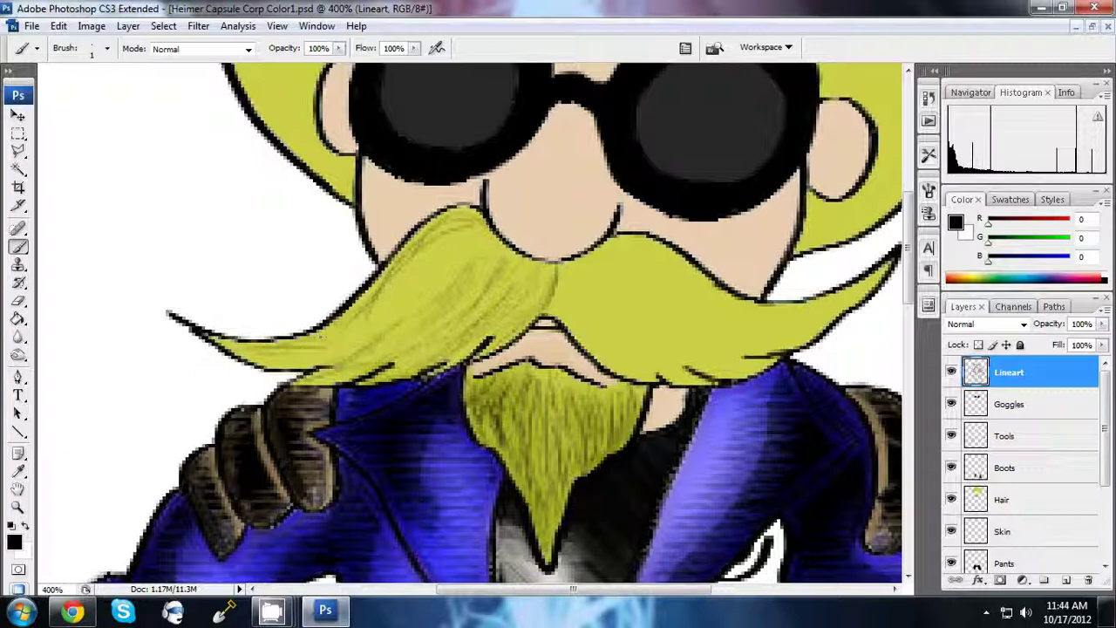
pyautogui.moveTo(420, 278); pyautogui.dragTo(275, 362)
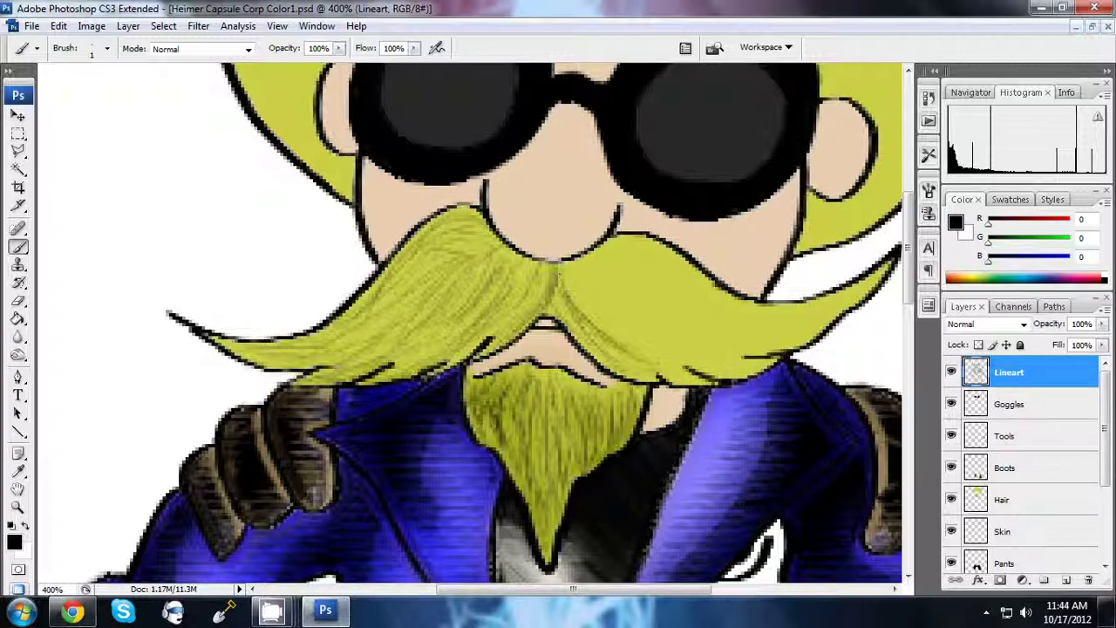
pyautogui.moveTo(872, 277); pyautogui.dragTo(763, 321)
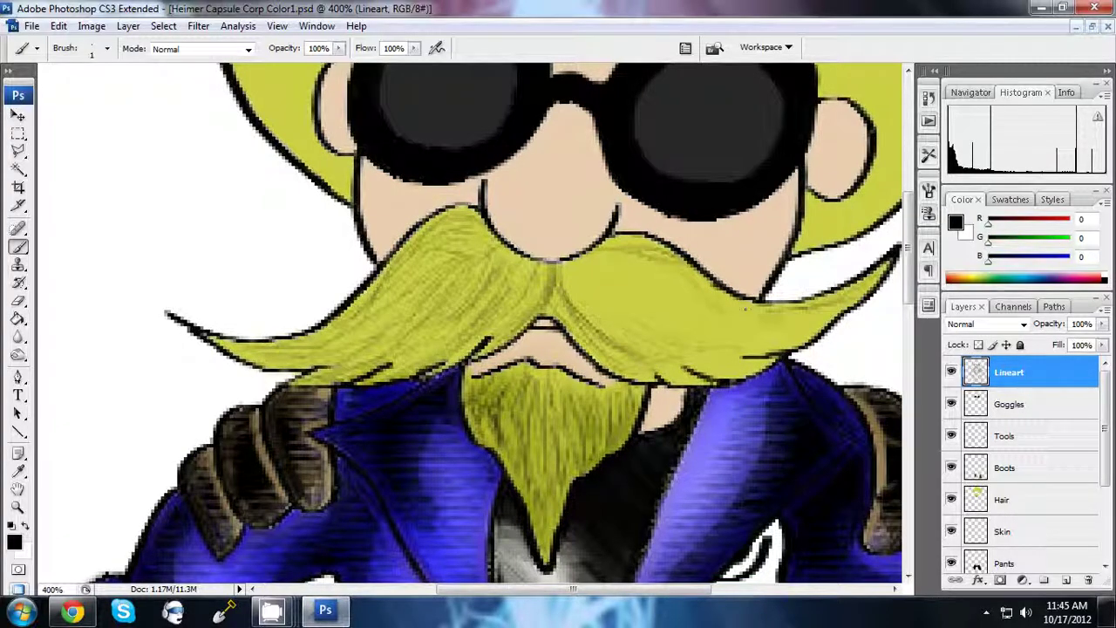
pyautogui.moveTo(837, 301)
pyautogui.mouseDown()
pyautogui.moveTo(729, 339)
pyautogui.moveTo(659, 384)
pyautogui.mouseUp()
pyautogui.moveTo(653, 266); pyautogui.dragTo(565, 338)
pyautogui.moveTo(681, 316); pyautogui.dragTo(614, 341)
pyautogui.moveTo(650, 264); pyautogui.dragTo(572, 327)
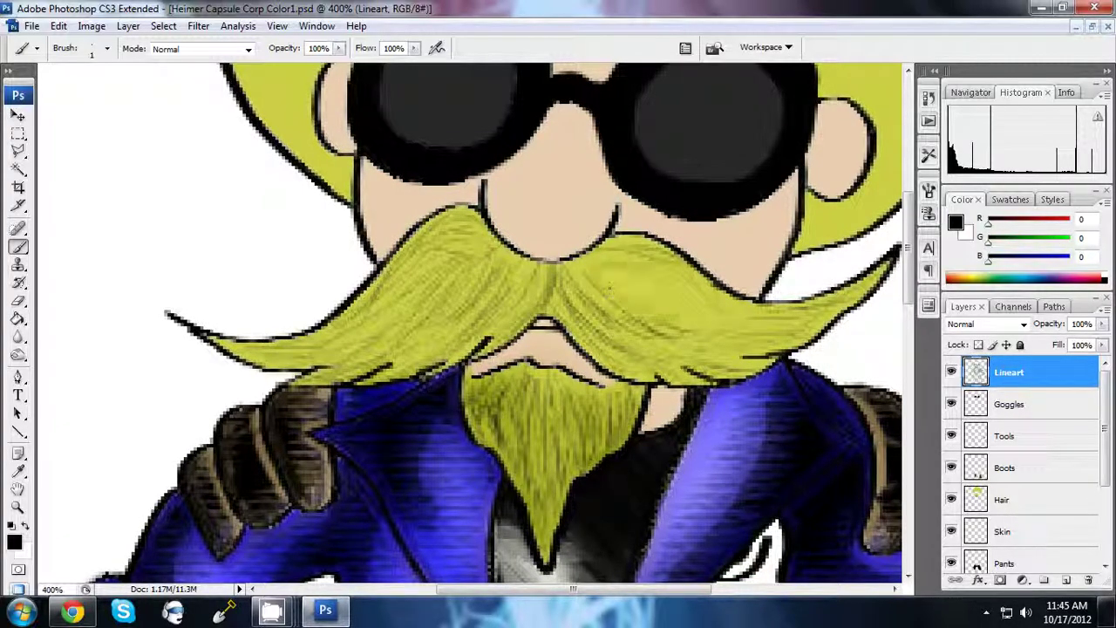
pyautogui.moveTo(719, 262); pyautogui.dragTo(611, 321)
pyautogui.moveTo(713, 314); pyautogui.dragTo(677, 330)
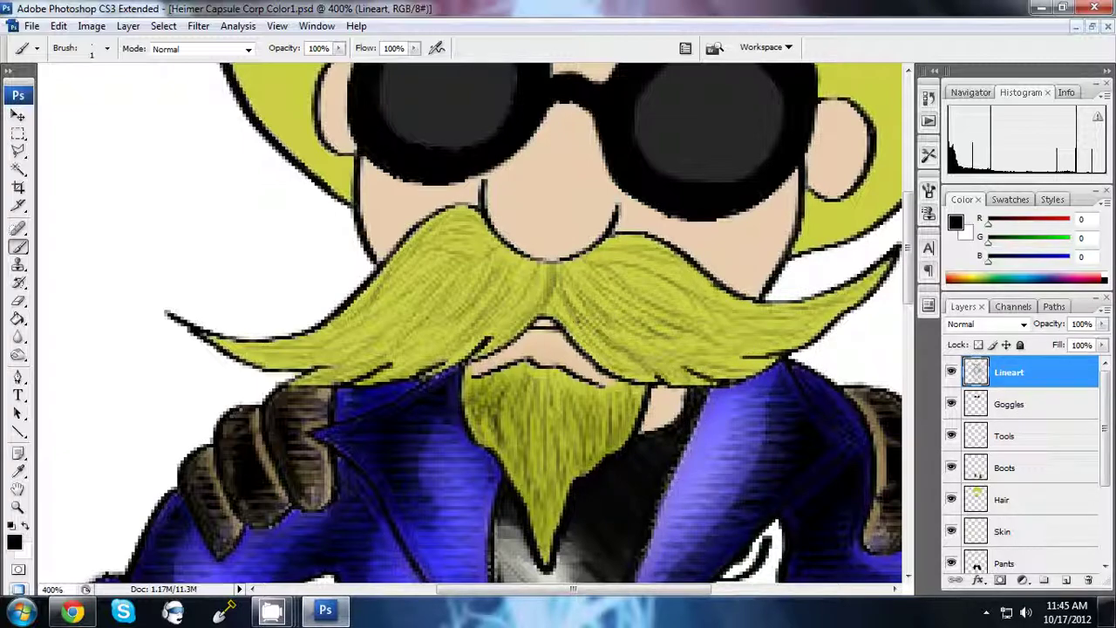
# - Burn the mustache's midtones on the left, centre and right to deepen its shading
pyautogui.press('o')
pyautogui.moveTo(436, 236); pyautogui.dragTo(375, 292)
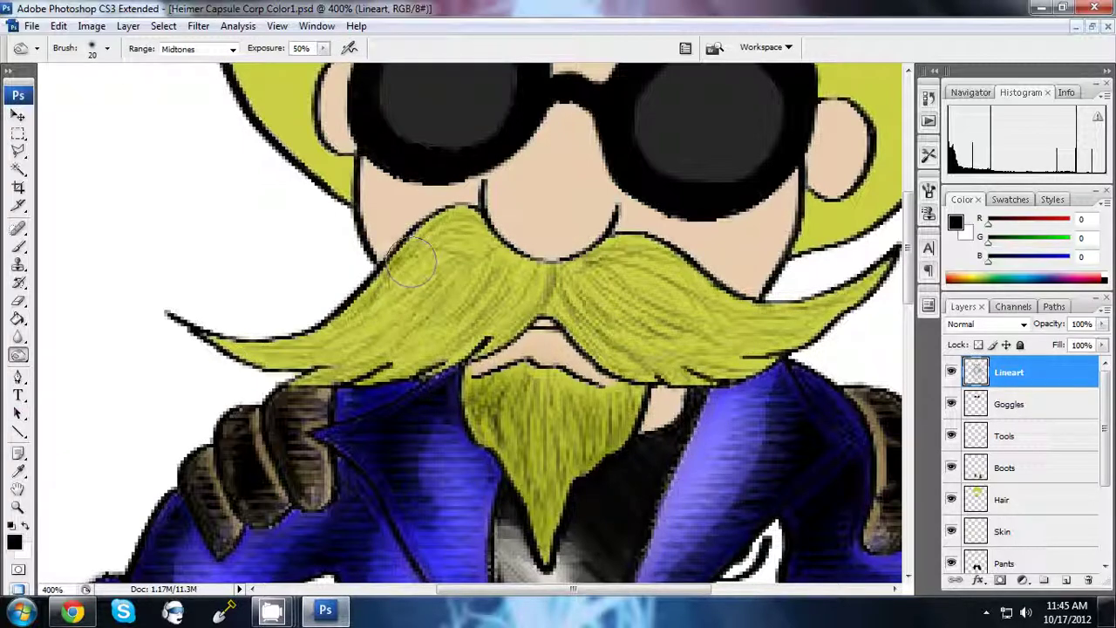
pyautogui.moveTo(558, 253)
pyautogui.mouseDown()
pyautogui.moveTo(467, 336)
pyautogui.moveTo(484, 349)
pyautogui.mouseUp()
pyautogui.moveTo(458, 318); pyautogui.dragTo(420, 344)
pyautogui.moveTo(534, 237); pyautogui.dragTo(484, 303)
pyautogui.moveTo(798, 303); pyautogui.dragTo(750, 358)
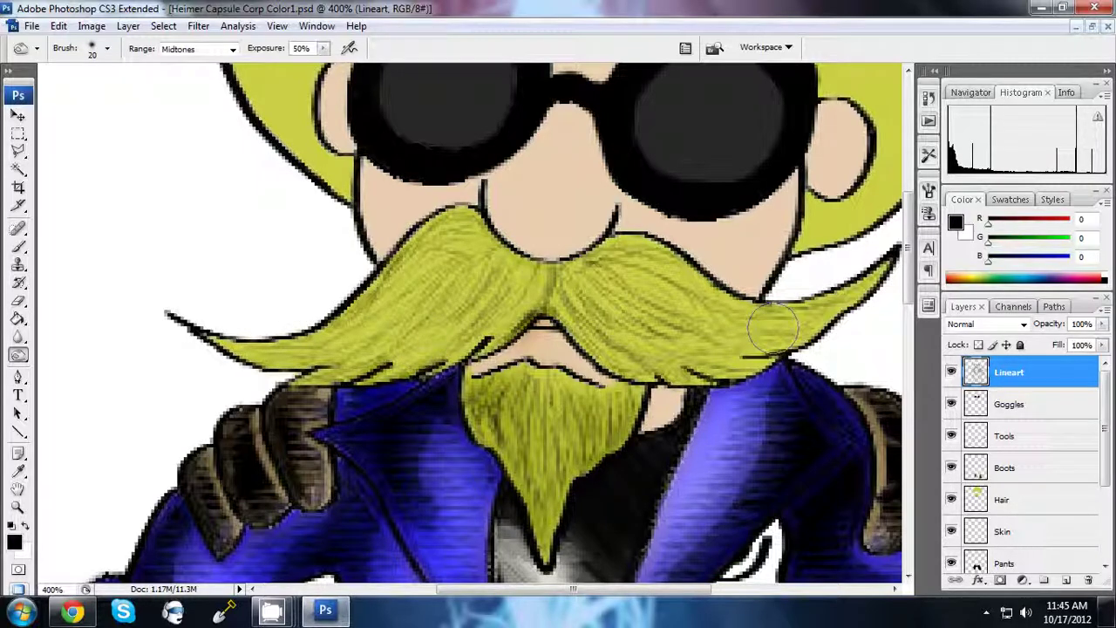
pyautogui.moveTo(870, 287); pyautogui.dragTo(828, 319)
pyautogui.moveTo(724, 239); pyautogui.dragTo(589, 296)
pyautogui.moveTo(410, 246); pyautogui.dragTo(324, 328)
pyautogui.moveTo(504, 284); pyautogui.dragTo(461, 291)
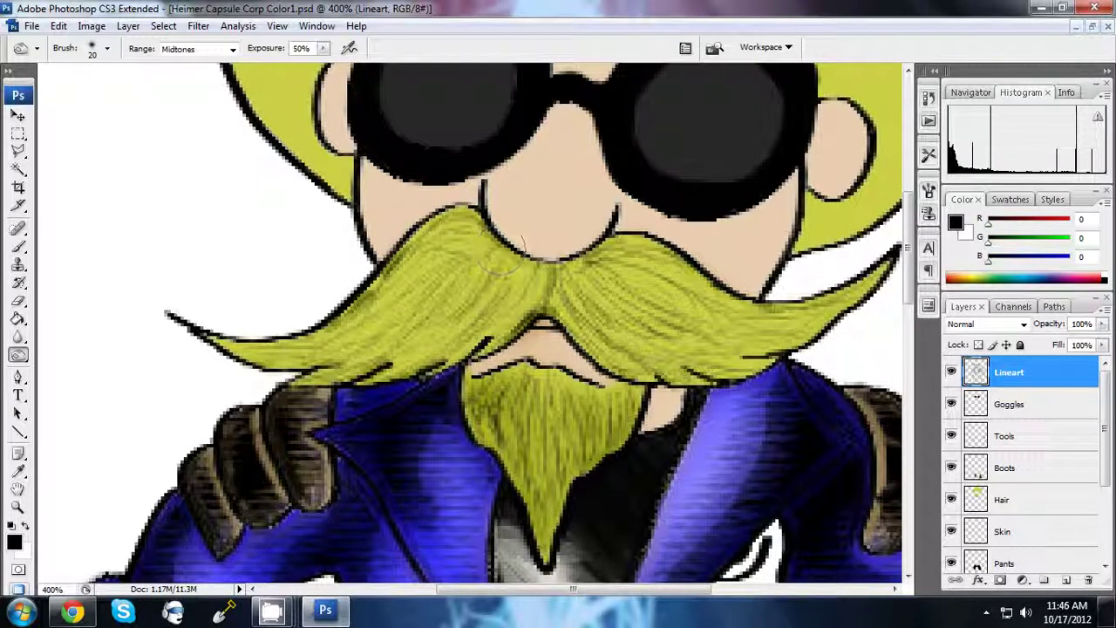
# - Preview and cancel the Underpainting filter, then undo the last change
pyautogui.hotkey('ctrl', 'alt', '0')
pyautogui.hotkey('alt', 't')
pyautogui.press('a')
pyautogui.press('u')
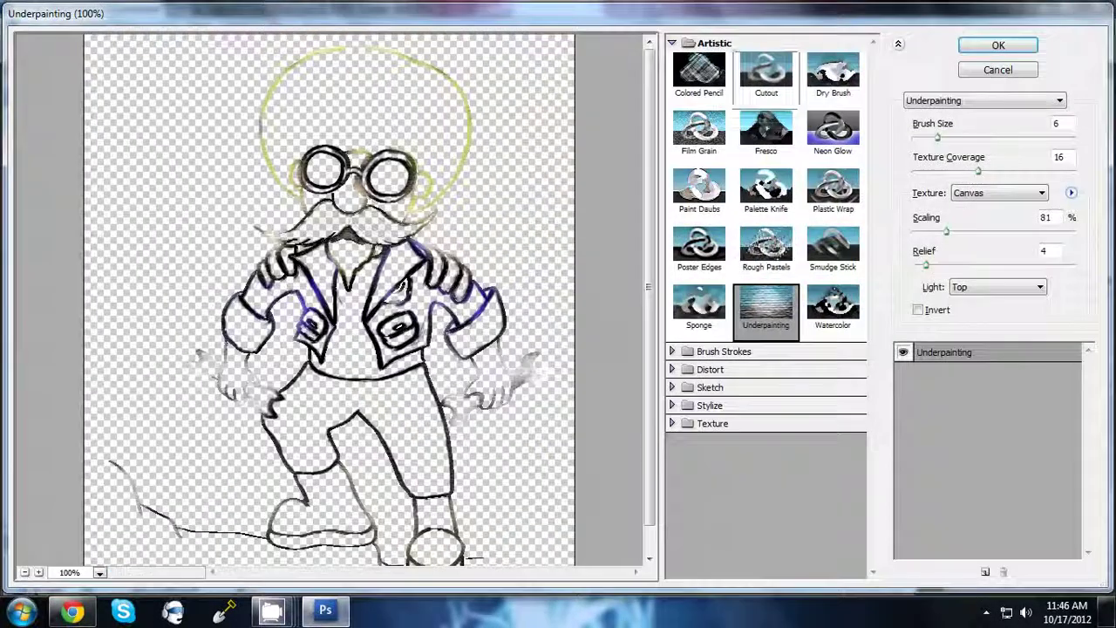
pyautogui.press('Escape')
pyautogui.hotkey('alt', '[')
pyautogui.hotkey('alt', '[')
pyautogui.hotkey('alt', '[')
pyautogui.hotkey('alt', 'e')
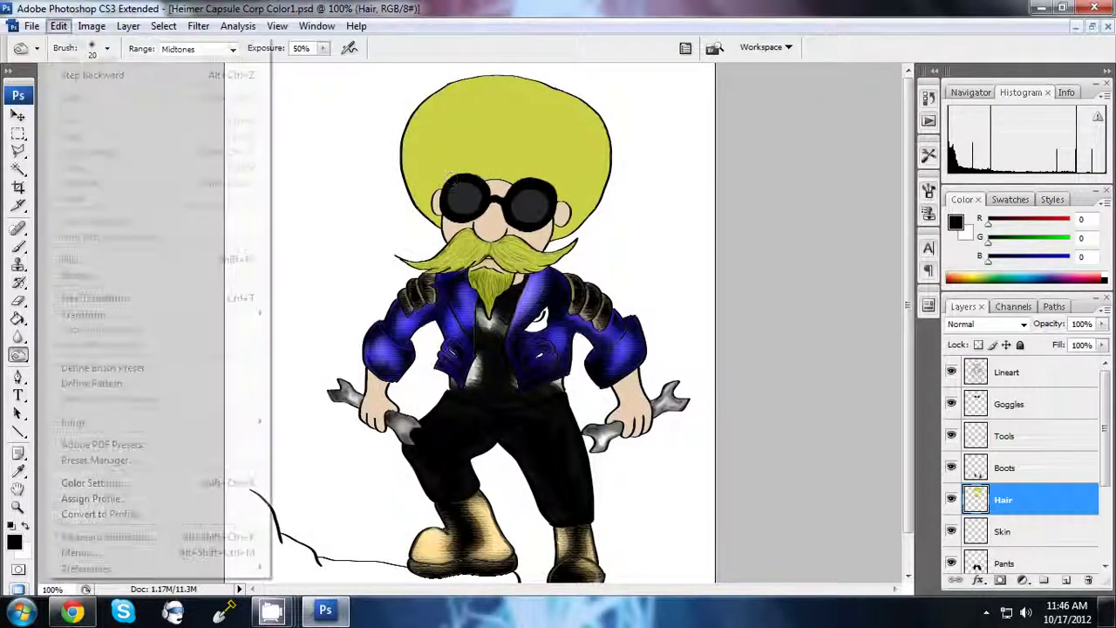
pyautogui.press('Escape')
pyautogui.hotkey('alt', ']')
pyautogui.hotkey('alt', ']')
pyautogui.hotkey('alt', ']')
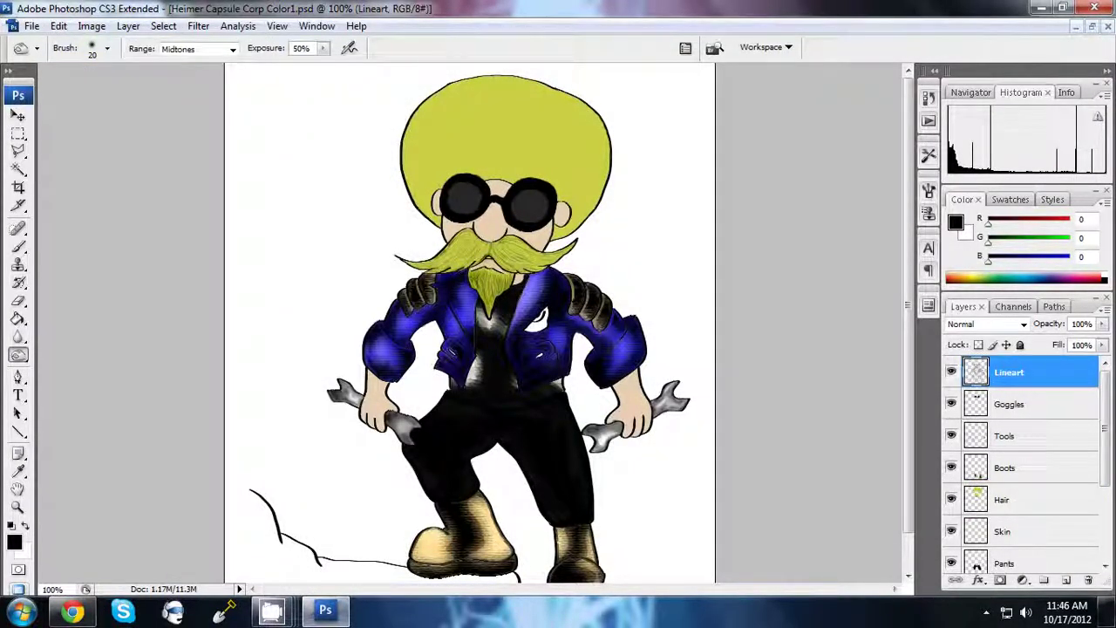
# - Browse the artistic filters on the Hair layer without applying one, and undo a change
pyautogui.hotkey('alt', '[')
pyautogui.hotkey('alt', '[')
pyautogui.hotkey('alt', '[')
pyautogui.hotkey('alt', 't')
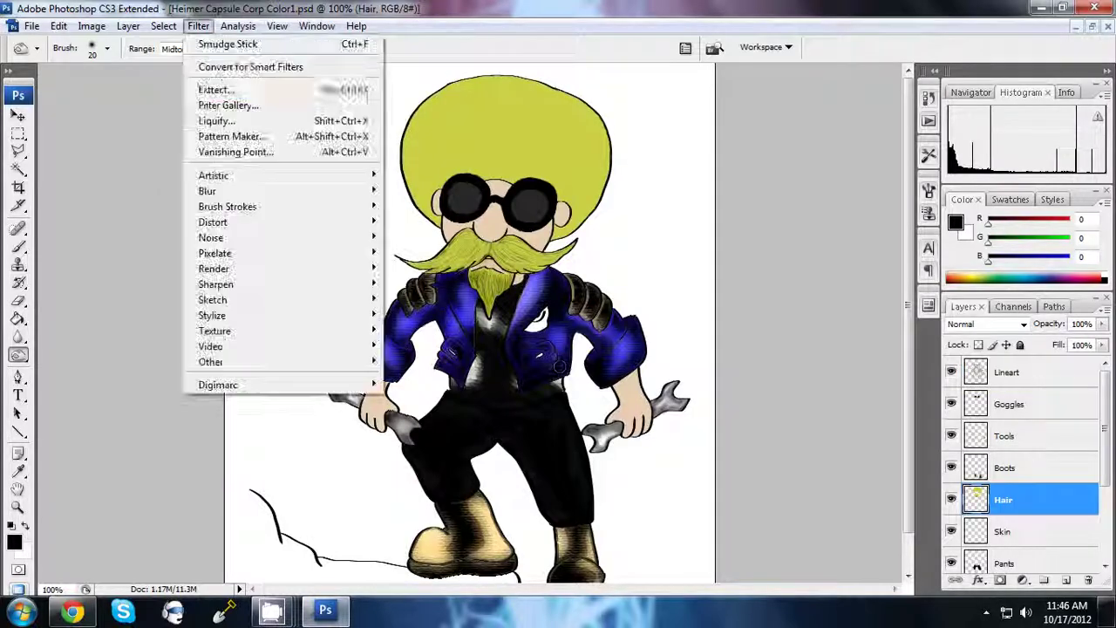
pyautogui.press('a')
pyautogui.press('Escape')
pyautogui.press('Escape')
pyautogui.hotkey('alt', 't')
pyautogui.press('a')
pyautogui.press('Right')
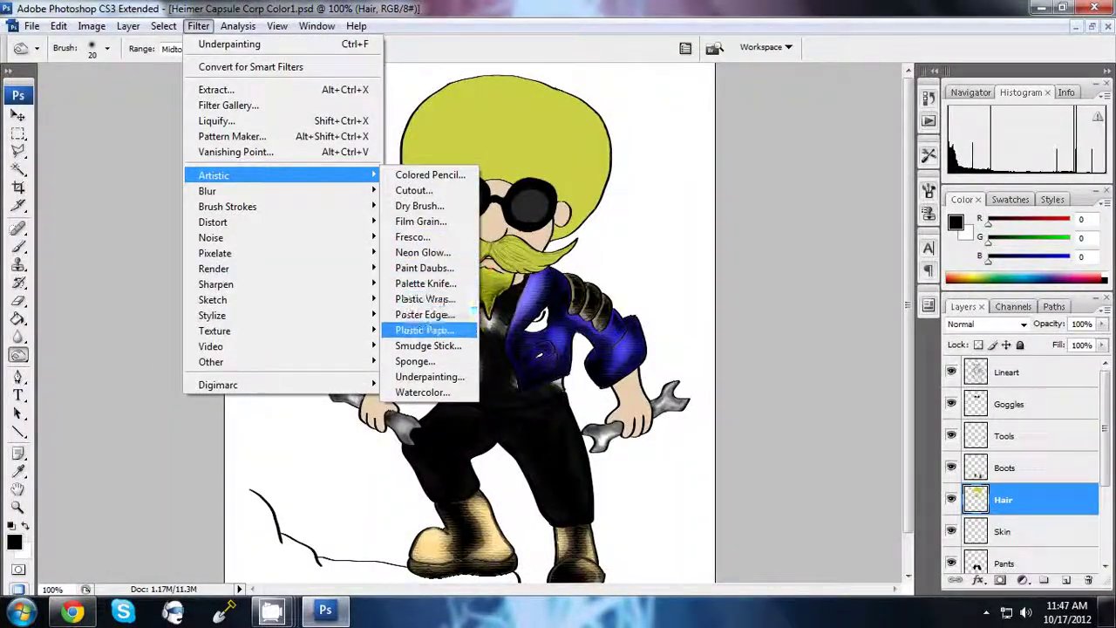
pyautogui.press('Escape')
pyautogui.press('Escape')
pyautogui.hotkey('alt', 'e')
pyautogui.press('Escape')
pyautogui.hotkey('alt', ']')
pyautogui.hotkey('alt', ']')
pyautogui.hotkey('alt', ']')
pyautogui.hotkey('alt', '[')
pyautogui.hotkey('alt', '[')
pyautogui.hotkey('alt', '[')
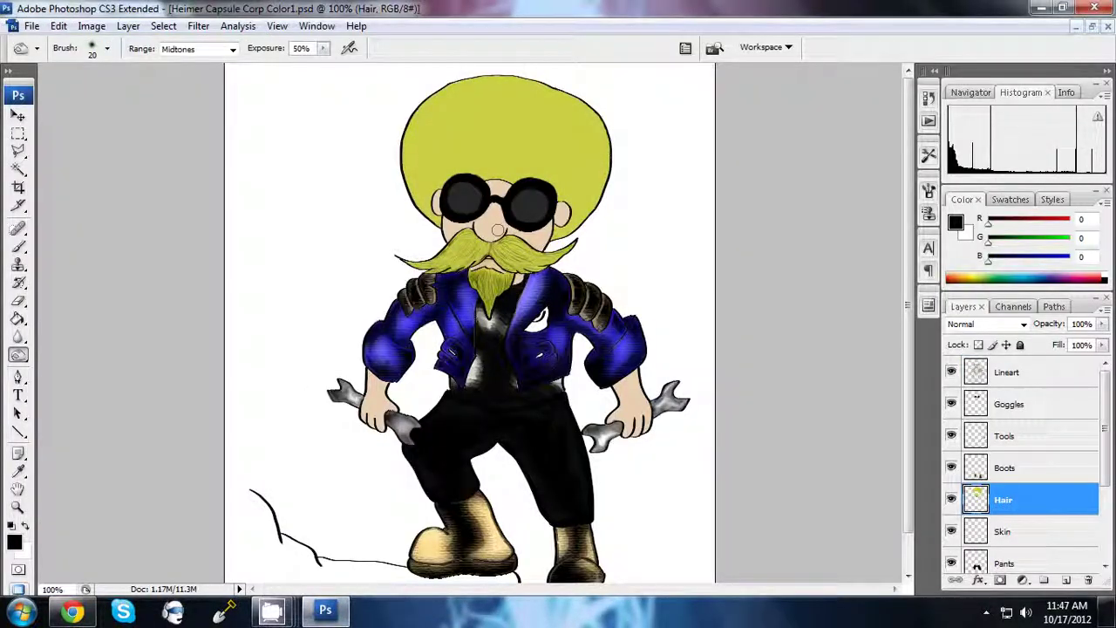
pyautogui.hotkey('ctrl', '+')
pyautogui.hotkey('ctrl', '+')
pyautogui.hotkey('ctrl', '+')
pyautogui.scroll(5, 471, 322)
# - Paint thin 1-px hair strands on the left and right mustache
pyautogui.press('b')
pyautogui.scroll(1, 523, 323)
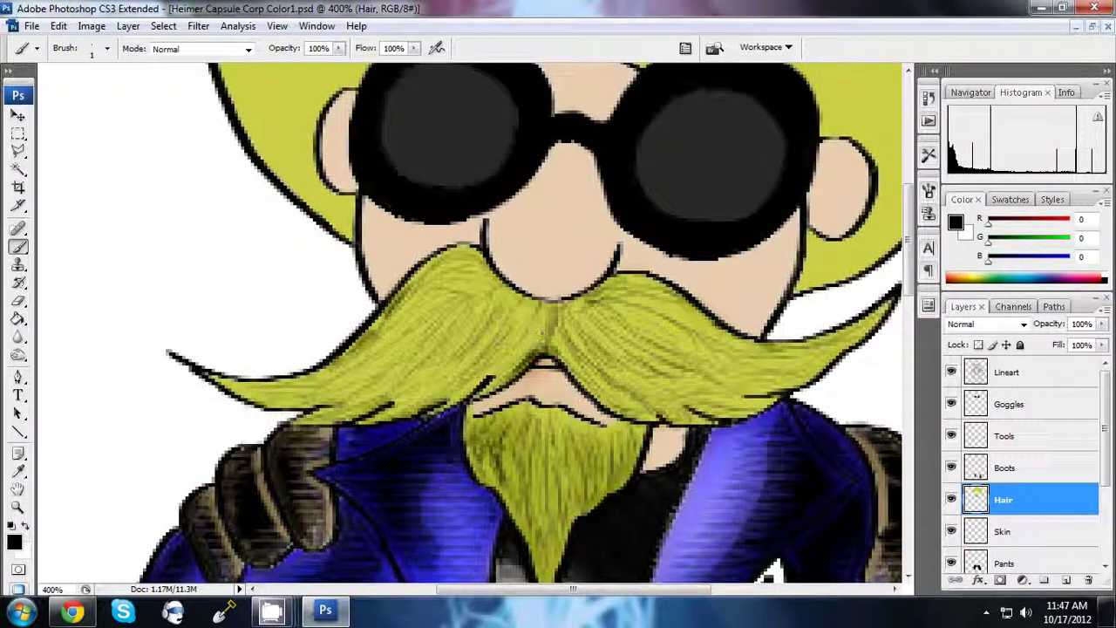
pyautogui.moveTo(489, 336); pyautogui.dragTo(410, 393)
pyautogui.moveTo(437, 345); pyautogui.dragTo(349, 397)
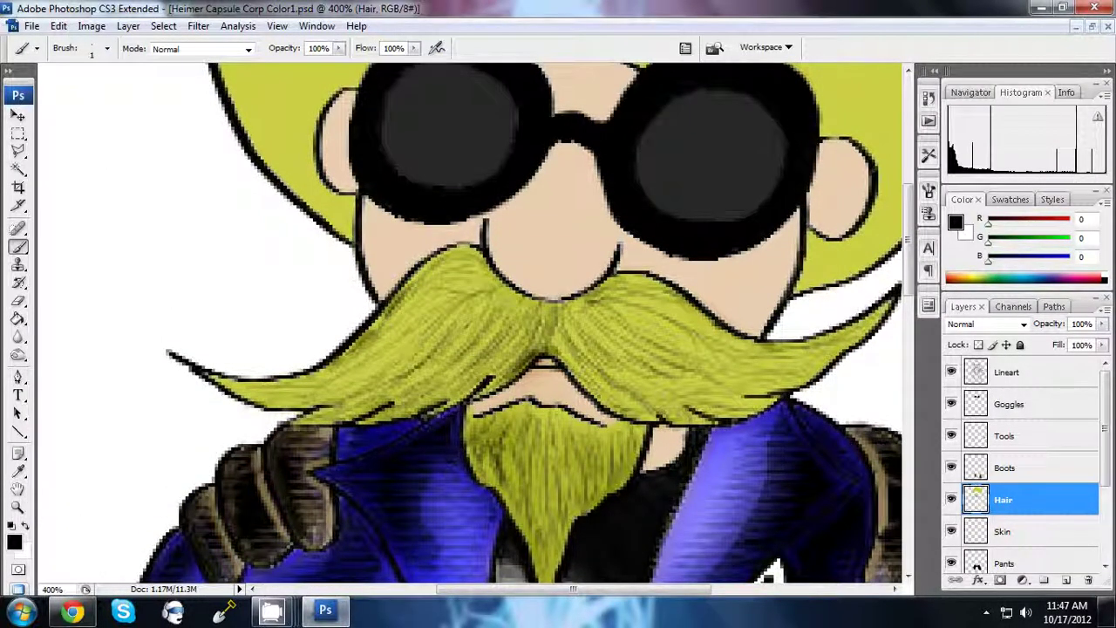
pyautogui.moveTo(387, 341); pyautogui.dragTo(244, 402)
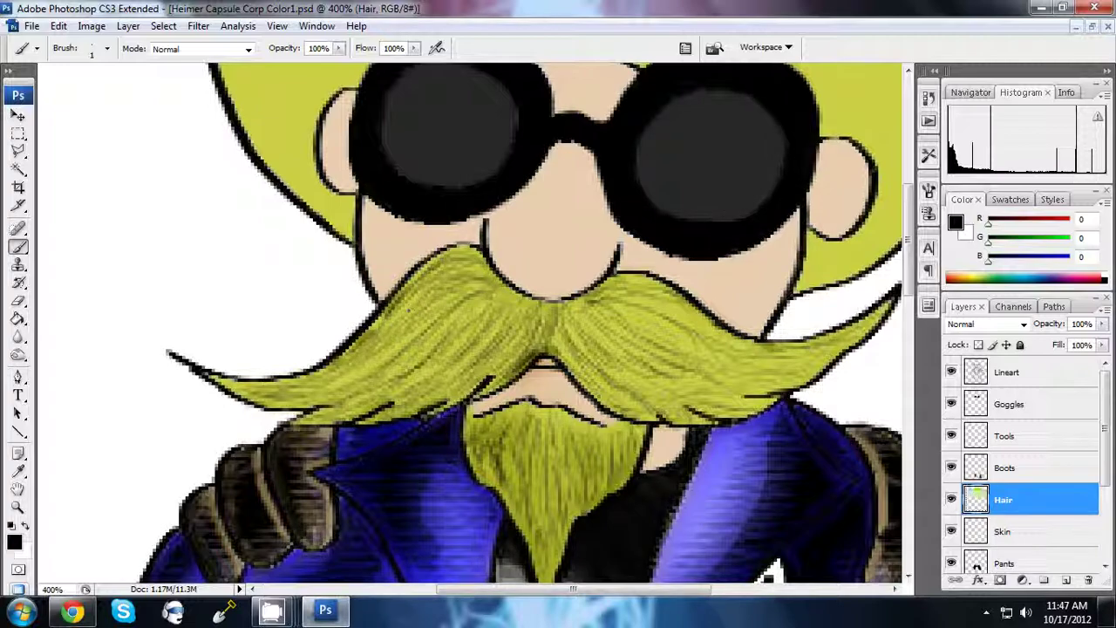
pyautogui.moveTo(436, 300); pyautogui.dragTo(376, 370)
pyautogui.moveTo(445, 373); pyautogui.dragTo(410, 408)
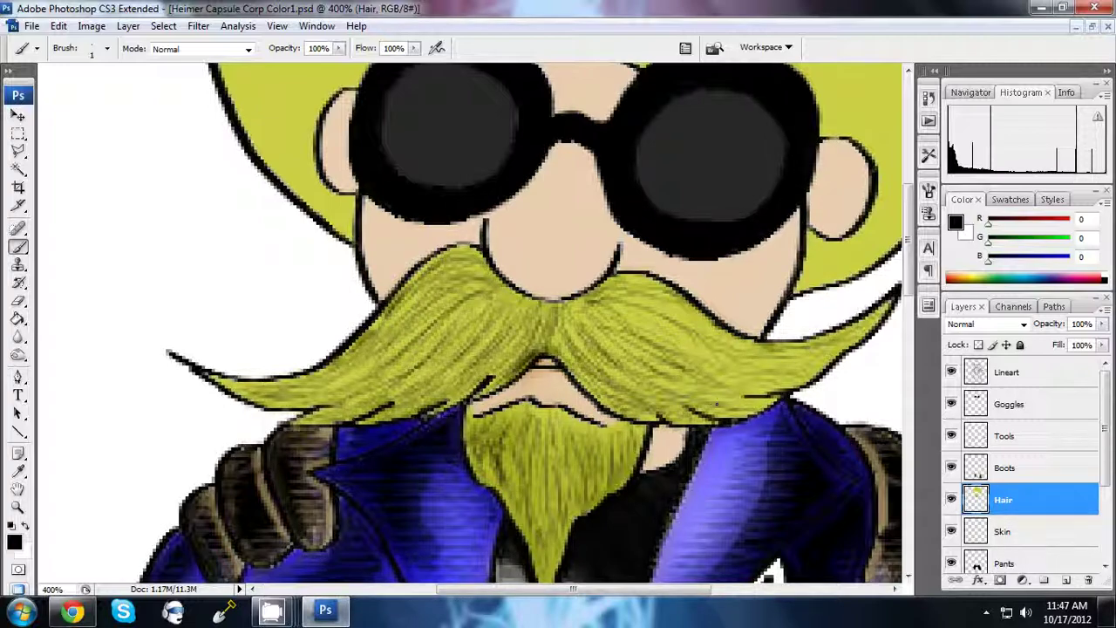
pyautogui.moveTo(781, 375); pyautogui.dragTo(707, 338)
pyautogui.moveTo(635, 295); pyautogui.dragTo(733, 345)
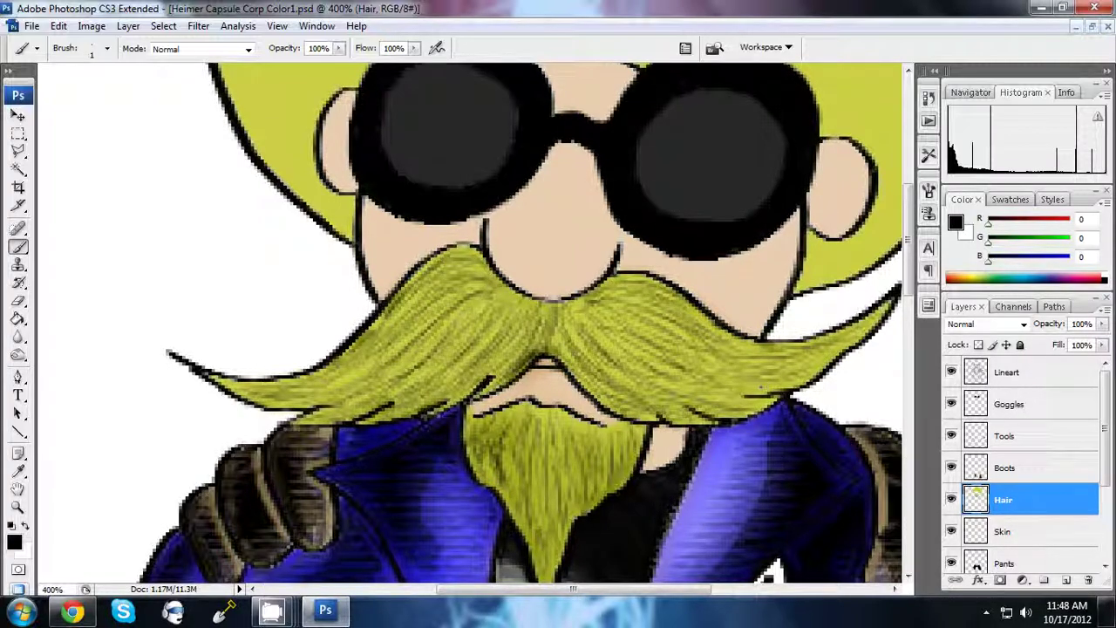
# - Preview the Smudge Stick filter and cancel it
pyautogui.hotkey('ctrl', '-')
pyautogui.hotkey('ctrl', '-')
pyautogui.click(198, 25)
pyautogui.click(228, 105)
pyautogui.press('Escape')
pyautogui.click(199, 25)
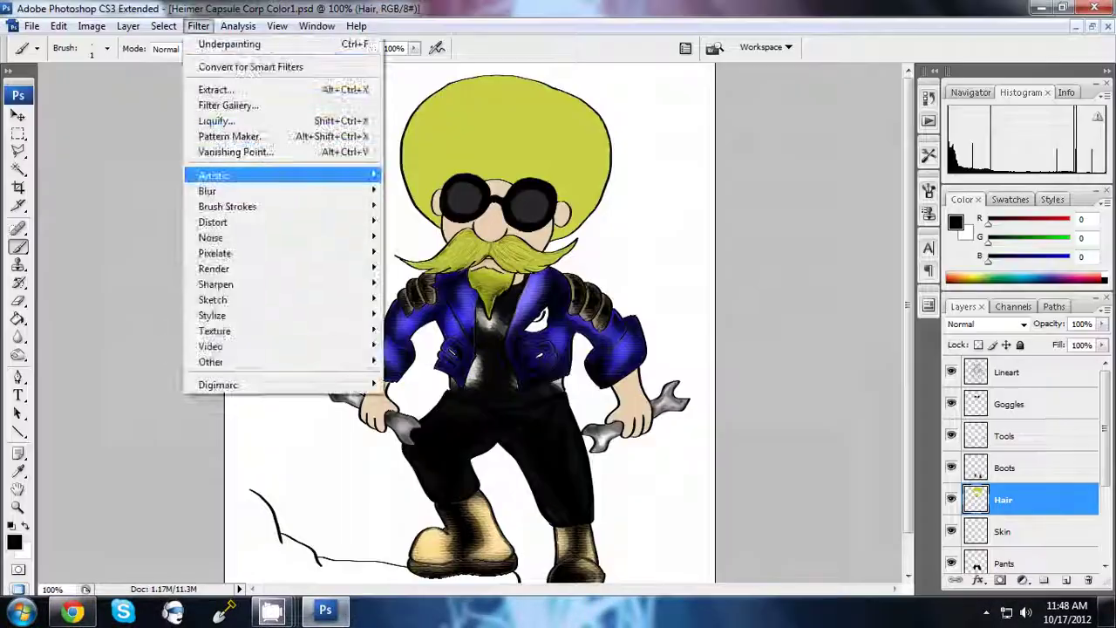
pyautogui.click(213, 176)
pyautogui.press('Escape')
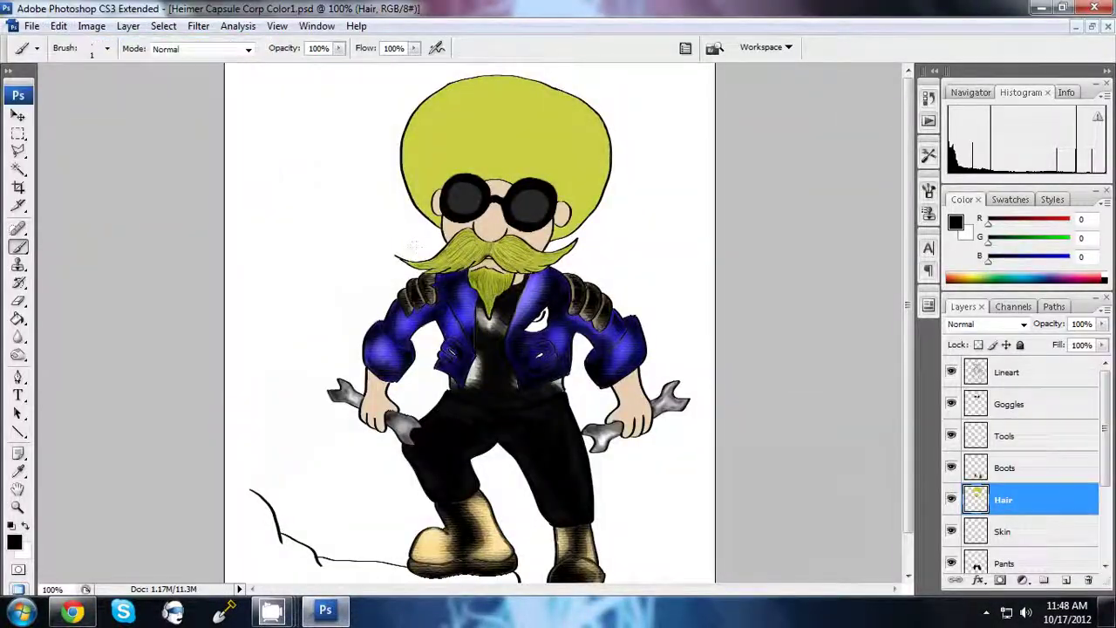
# - Dodge part of the mustache to lighten its shading
pyautogui.hotkey('ctrl', '+')
pyautogui.hotkey('ctrl', '+')
pyautogui.hotkey('ctrl', '+')
pyautogui.press('o')
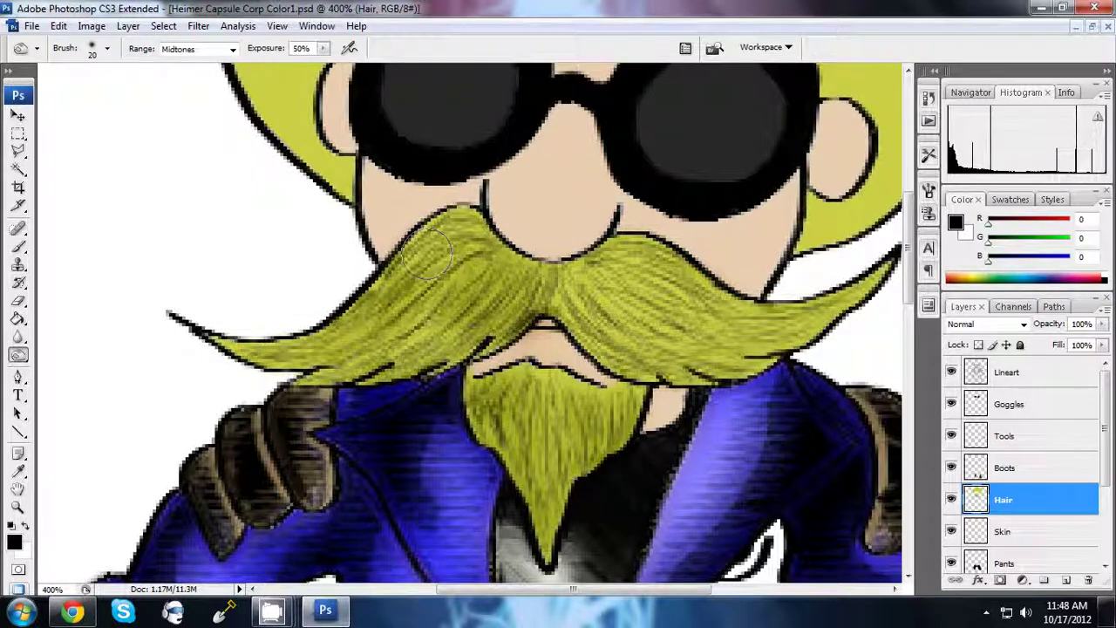
pyautogui.moveTo(427, 253); pyautogui.dragTo(445, 349)
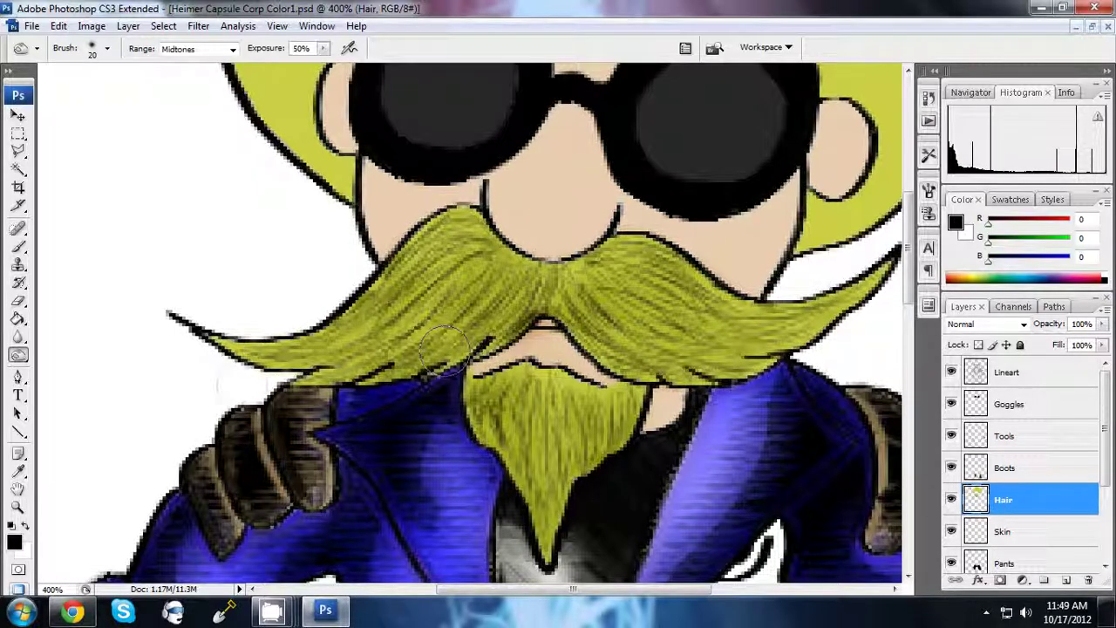
pyautogui.hotkey('ctrl', '0')
# - Apply the Smudge Stick filter to the hair, then undo it
pyautogui.click(198, 25)
pyautogui.click(419, 381)
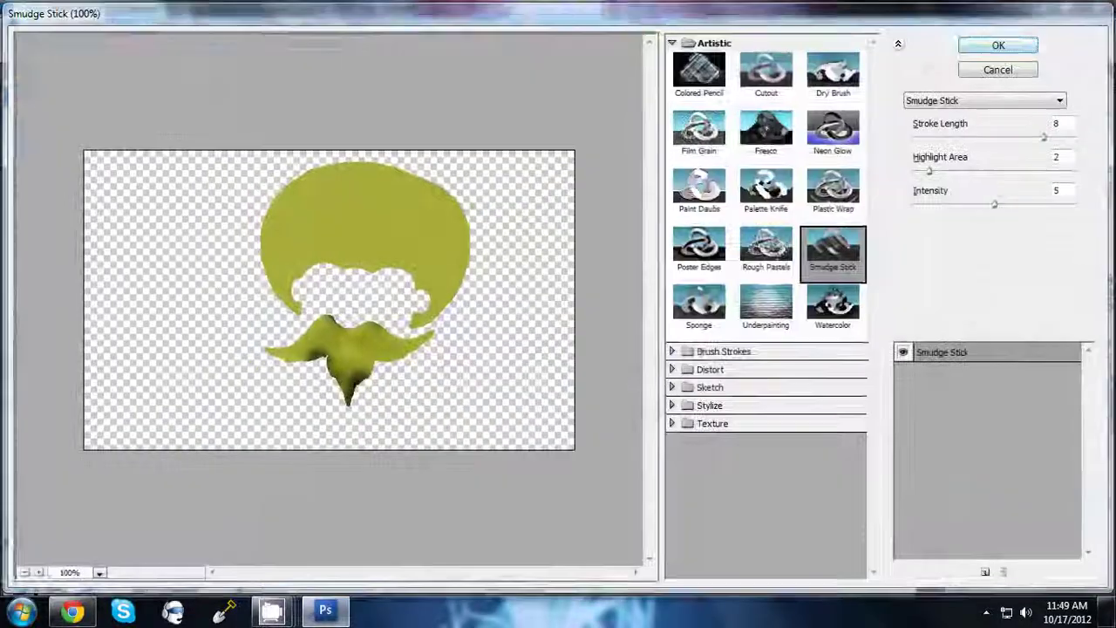
pyautogui.press('Return')
pyautogui.click(58, 26)
pyautogui.click(79, 41)
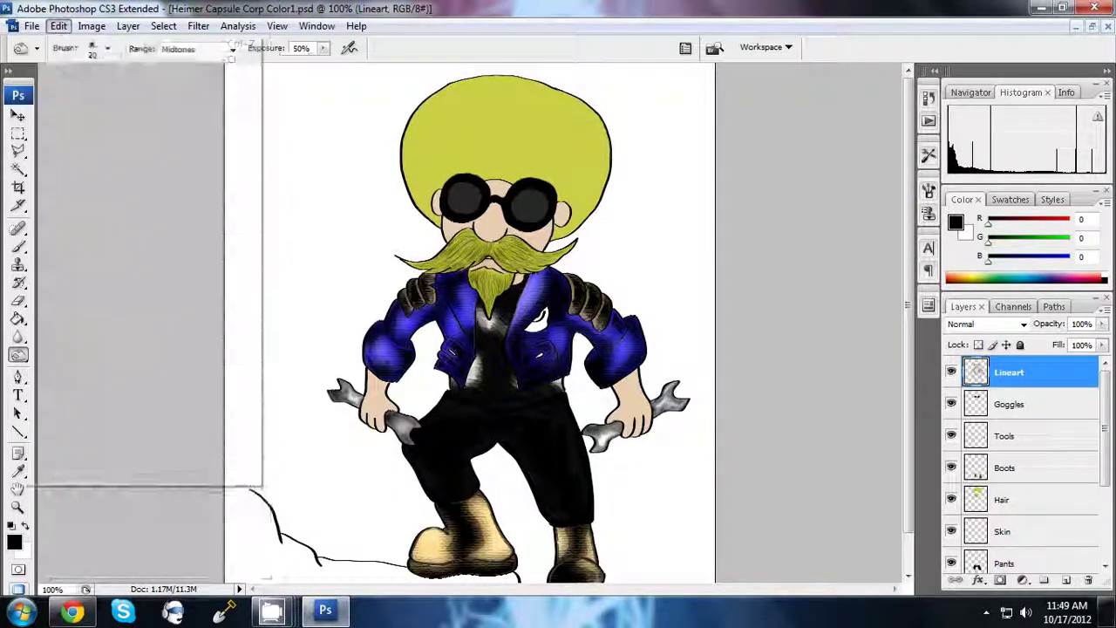
pyautogui.scroll(1, 471, 247)
pyautogui.scroll(1, 471, 247)
pyautogui.scroll(1, 471, 246)
pyautogui.click(18, 354)
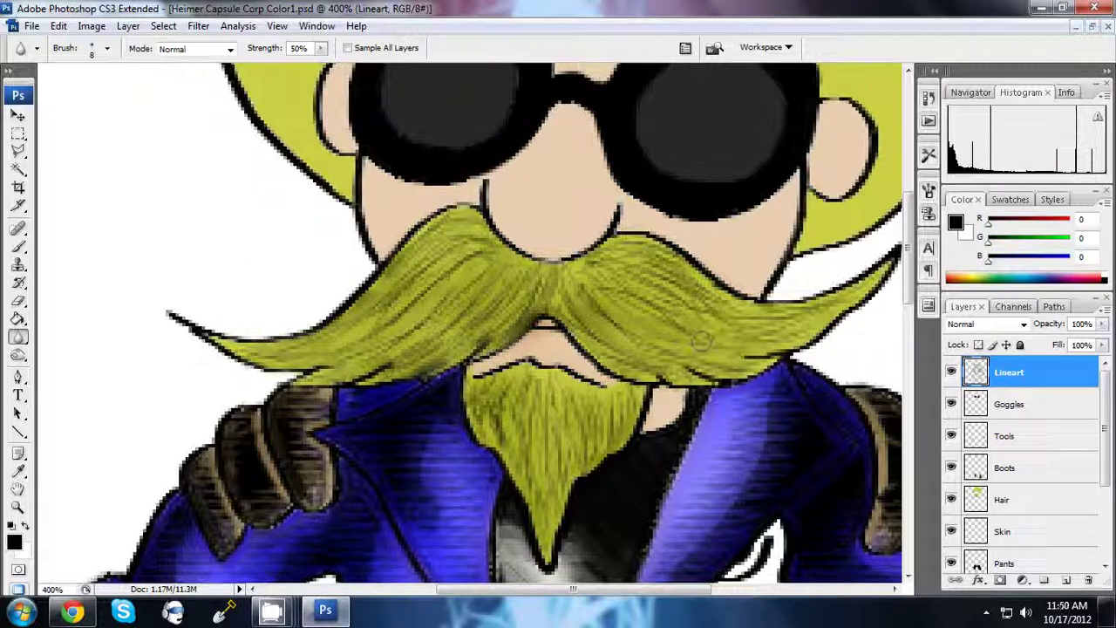
# - Make the Hair layer active and preview the Underpainting filter
pyautogui.hotkey('ctrl', '0')
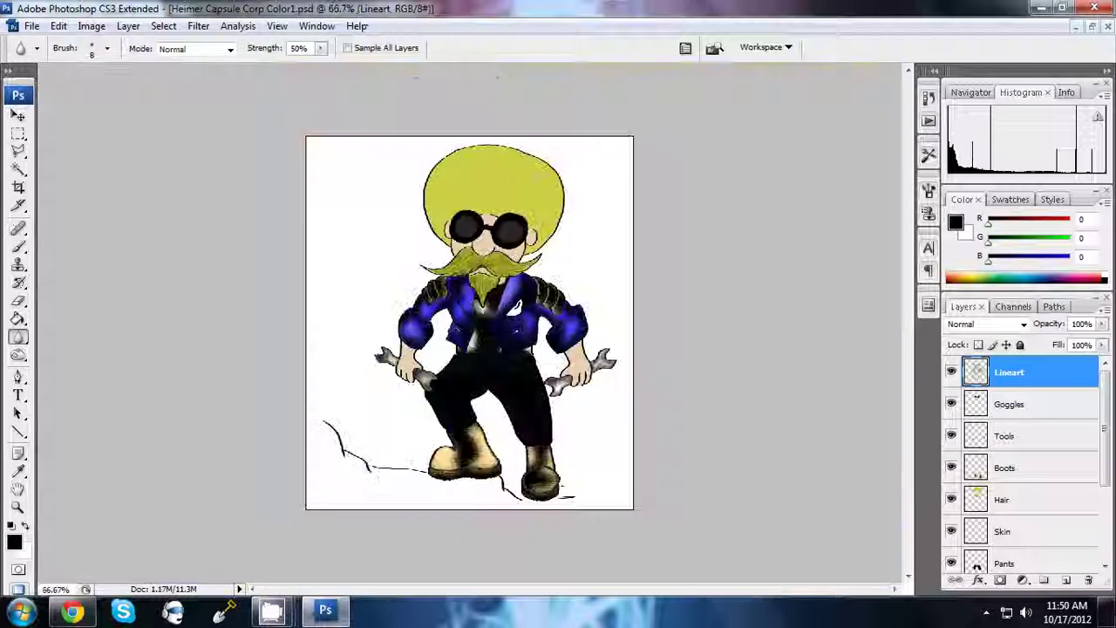
pyautogui.click(198, 26)
pyautogui.click(1001, 499)
pyautogui.click(198, 25)
pyautogui.click(427, 388)
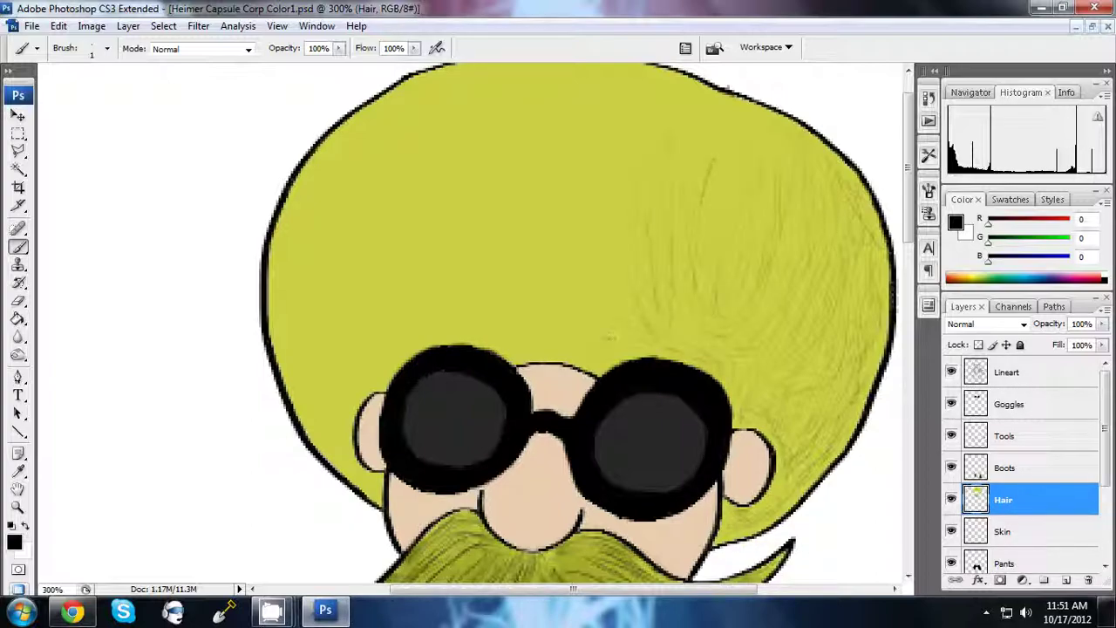
pyautogui.scroll(1, 576, 323)
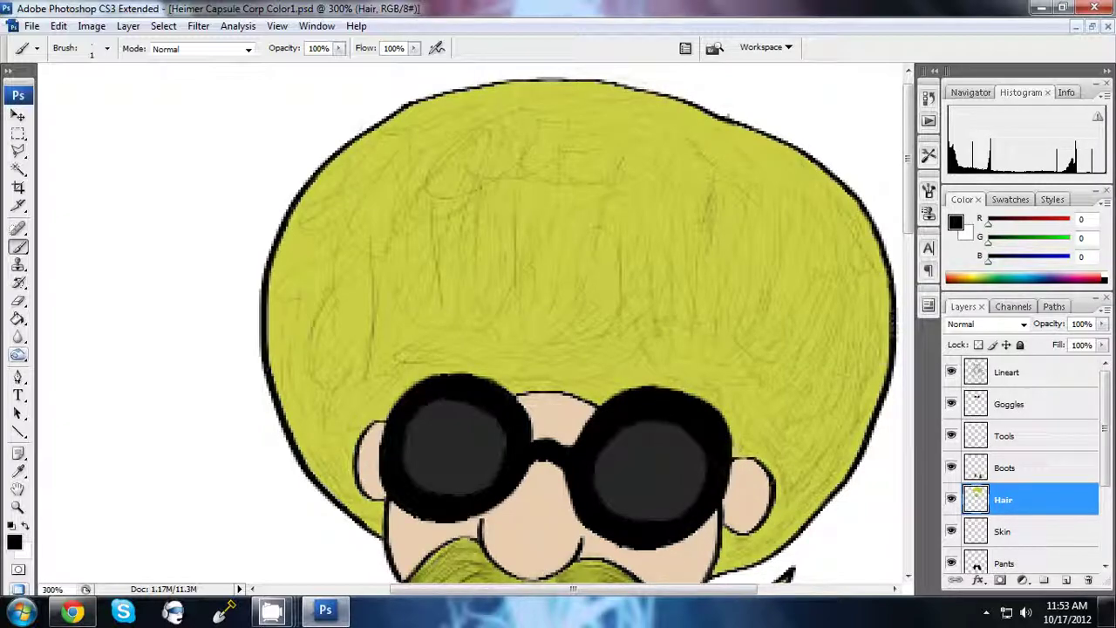
# - Burn the hair's midtones across its left, centre, right and top
pyautogui.press('o')
pyautogui.moveTo(344, 475)
pyautogui.mouseDown()
pyautogui.moveTo(340, 393)
pyautogui.moveTo(393, 349)
pyautogui.moveTo(305, 314)
pyautogui.mouseUp()
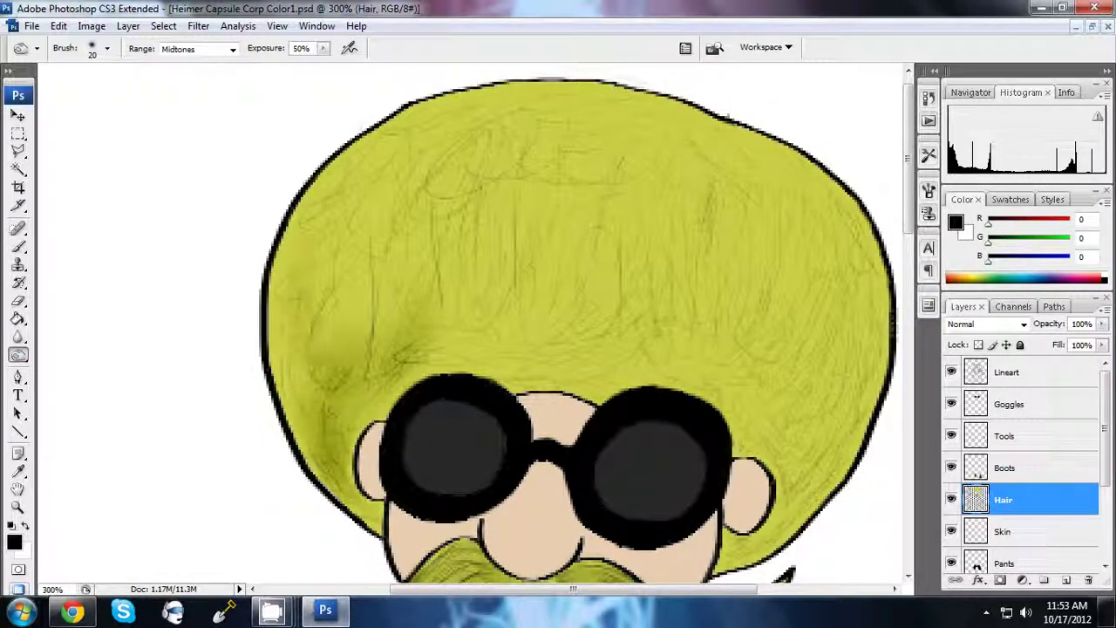
pyautogui.moveTo(332, 218); pyautogui.dragTo(393, 235)
pyautogui.moveTo(515, 184)
pyautogui.mouseDown()
pyautogui.moveTo(593, 192)
pyautogui.moveTo(645, 349)
pyautogui.mouseUp()
pyautogui.moveTo(488, 349)
pyautogui.mouseDown()
pyautogui.moveTo(729, 355)
pyautogui.moveTo(785, 541)
pyautogui.mouseUp()
pyautogui.moveTo(837, 453); pyautogui.dragTo(755, 332)
pyautogui.moveTo(698, 157); pyautogui.dragTo(418, 131)
pyautogui.moveTo(436, 358); pyautogui.dragTo(436, 148)
pyautogui.click(1003, 372)
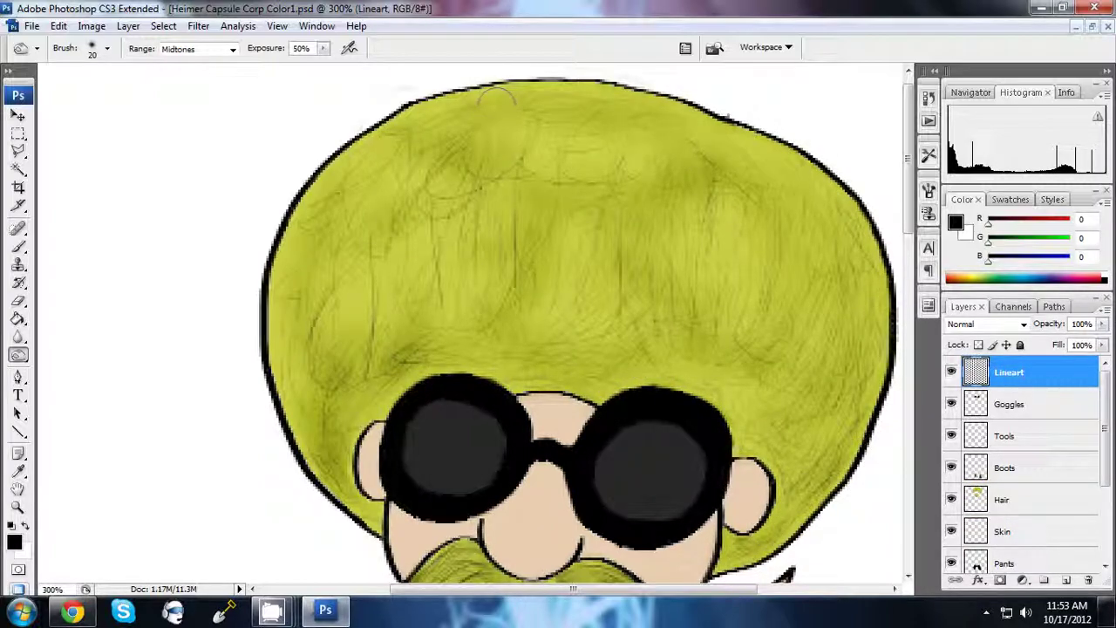
pyautogui.click(1003, 500)
# - Darken the hair in patches on its right and left sides
pyautogui.hotkey('ctrl', 'alt', '0')
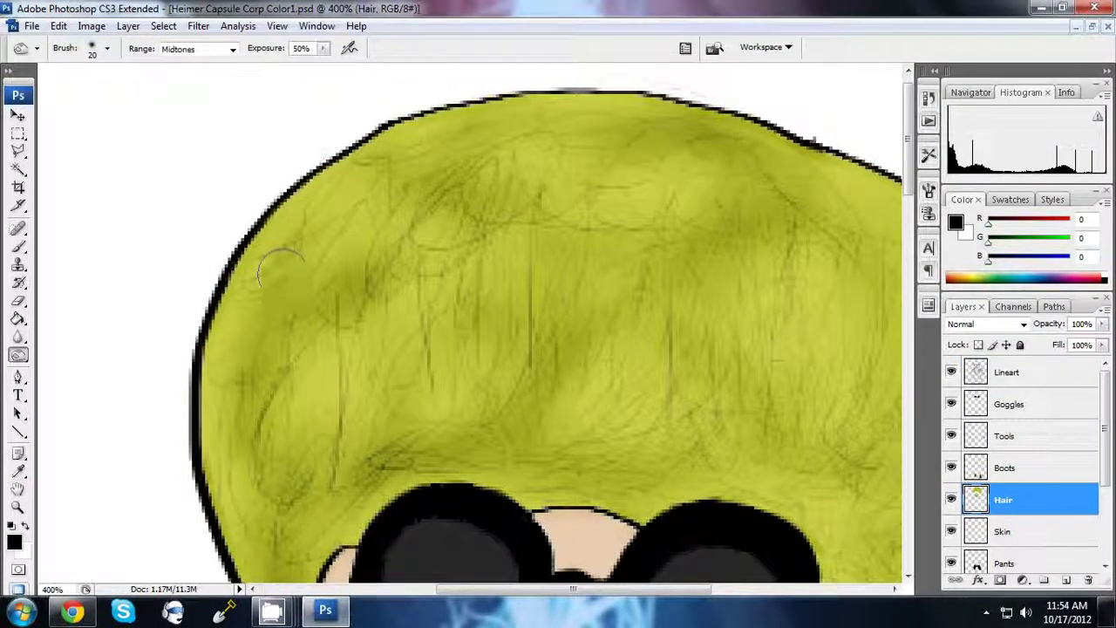
pyautogui.moveTo(720, 150); pyautogui.dragTo(894, 541)
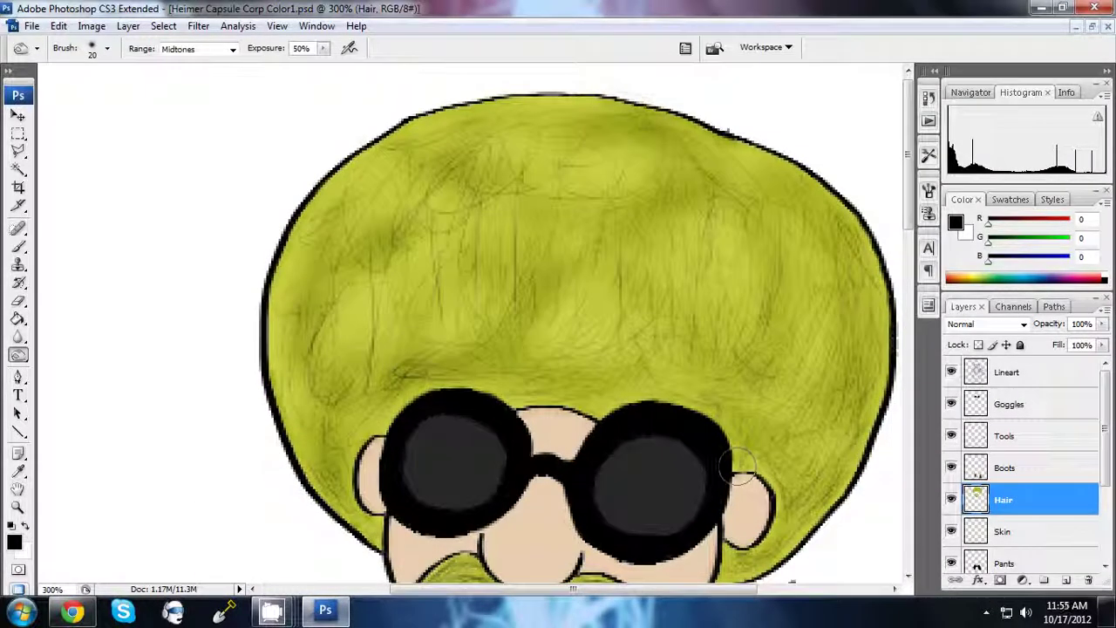
pyautogui.moveTo(630, 384); pyautogui.dragTo(389, 389)
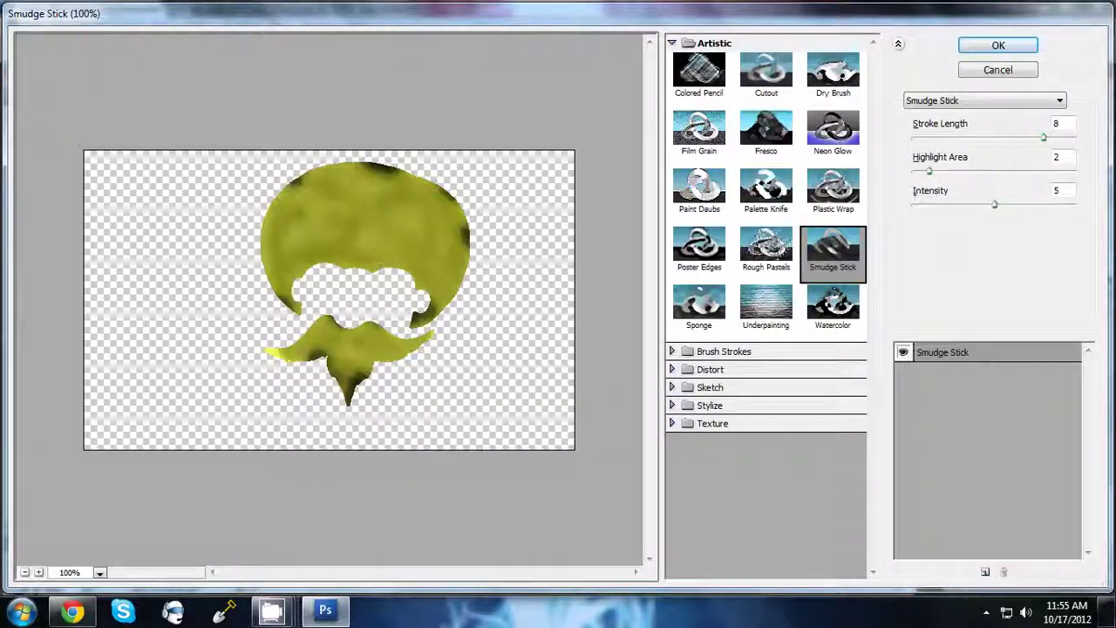
# - Enter Smudge Stick values: Highlight Area 6, Intensity 4, then 2 in the next field
pyautogui.write('6')
pyautogui.press('Tab')
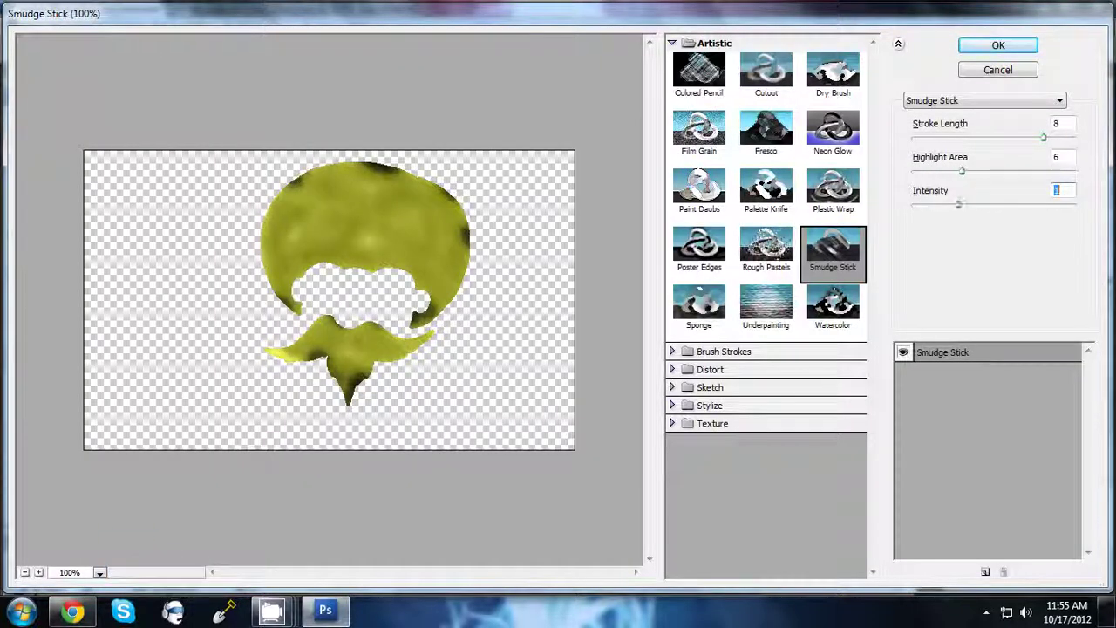
pyautogui.write('4')
pyautogui.press('Tab')
pyautogui.write('2')
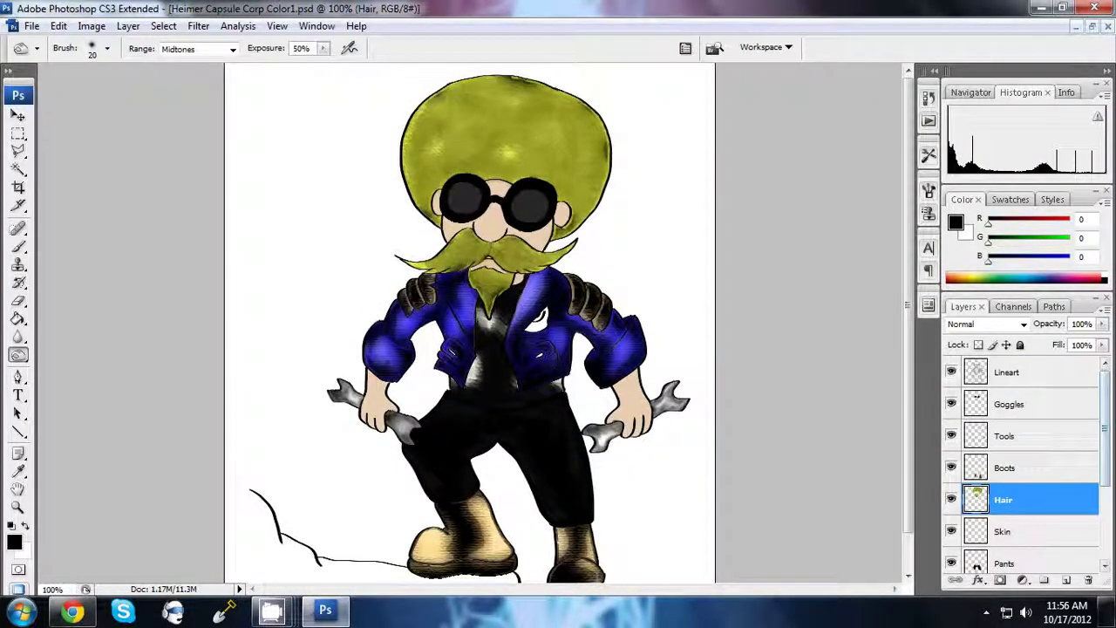
pyautogui.hotkey('ctrl', '+')
pyautogui.hotkey('ctrl', '+')
pyautogui.hotkey('ctrl', '+')
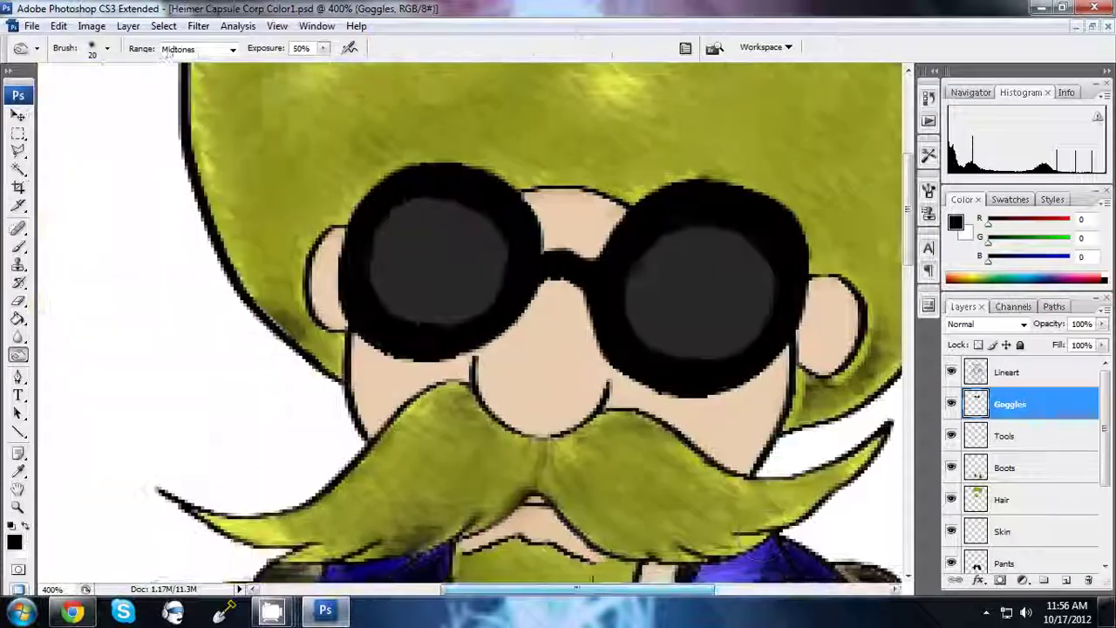
# - Set the Dodge brush to 10 px and highlight the left goggle lens, undoing the right-lens stroke
pyautogui.click(107, 48)
pyautogui.write('10')
pyautogui.press('Return')
pyautogui.hotkey('shift', 'o')
pyautogui.click(106, 48)
pyautogui.press('Return')
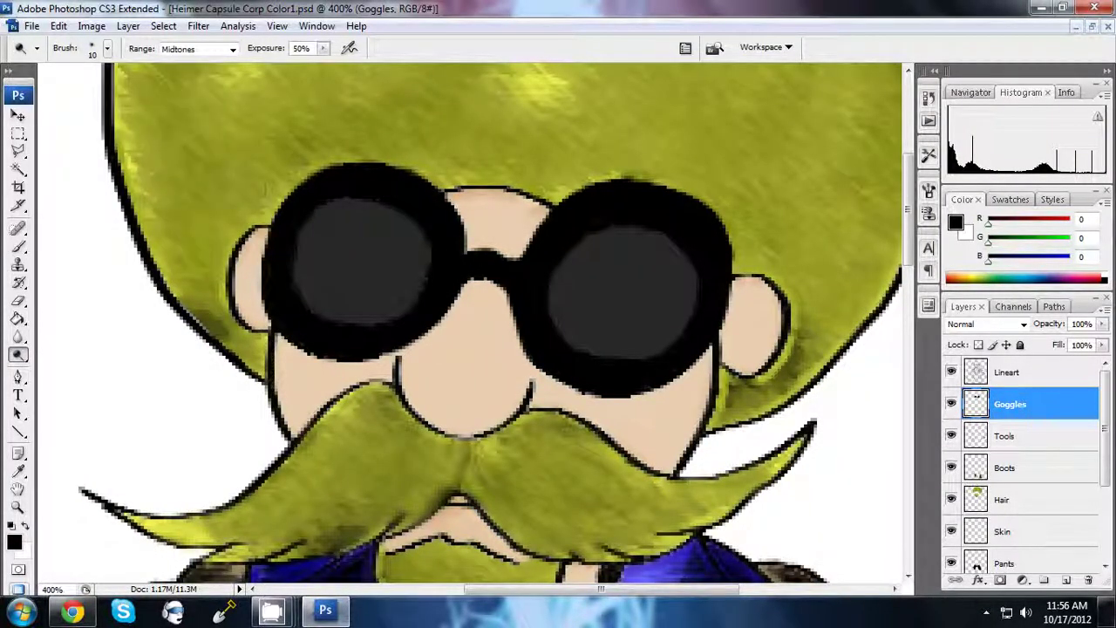
pyautogui.moveTo(410, 270)
pyautogui.mouseDown()
pyautogui.moveTo(391, 302)
pyautogui.moveTo(324, 250)
pyautogui.moveTo(331, 279)
pyautogui.moveTo(356, 223)
pyautogui.moveTo(305, 288)
pyautogui.moveTo(396, 288)
pyautogui.moveTo(357, 228)
pyautogui.moveTo(347, 319)
pyautogui.moveTo(294, 264)
pyautogui.moveTo(306, 237)
pyautogui.mouseUp()
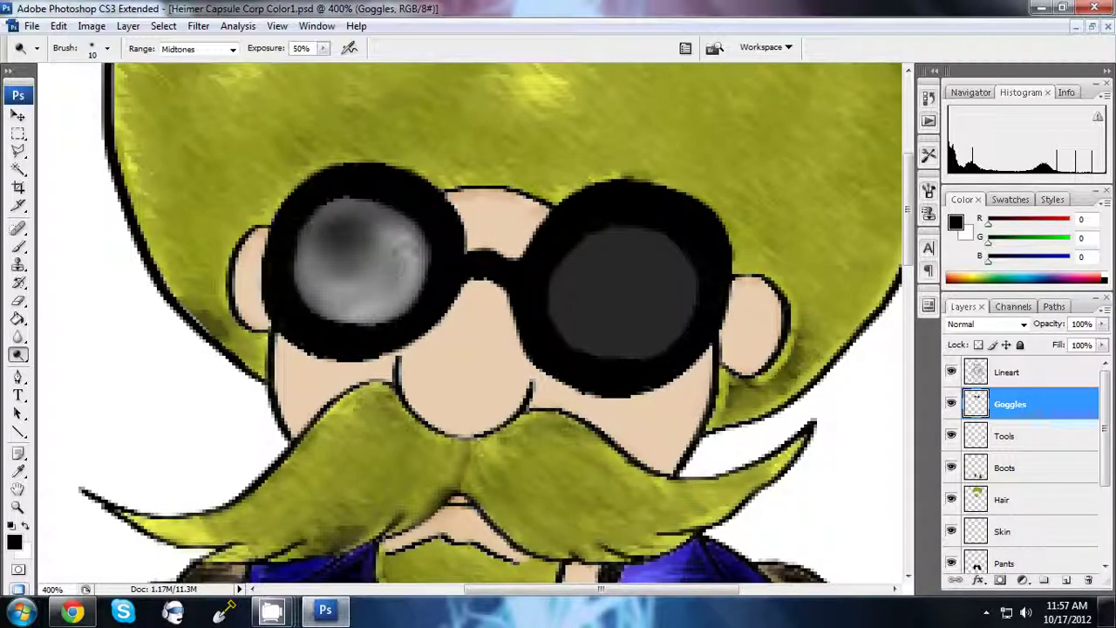
pyautogui.moveTo(614, 297)
pyautogui.mouseDown()
pyautogui.moveTo(674, 302)
pyautogui.moveTo(672, 276)
pyautogui.mouseUp()
pyautogui.hotkey('ctrl', 'z')
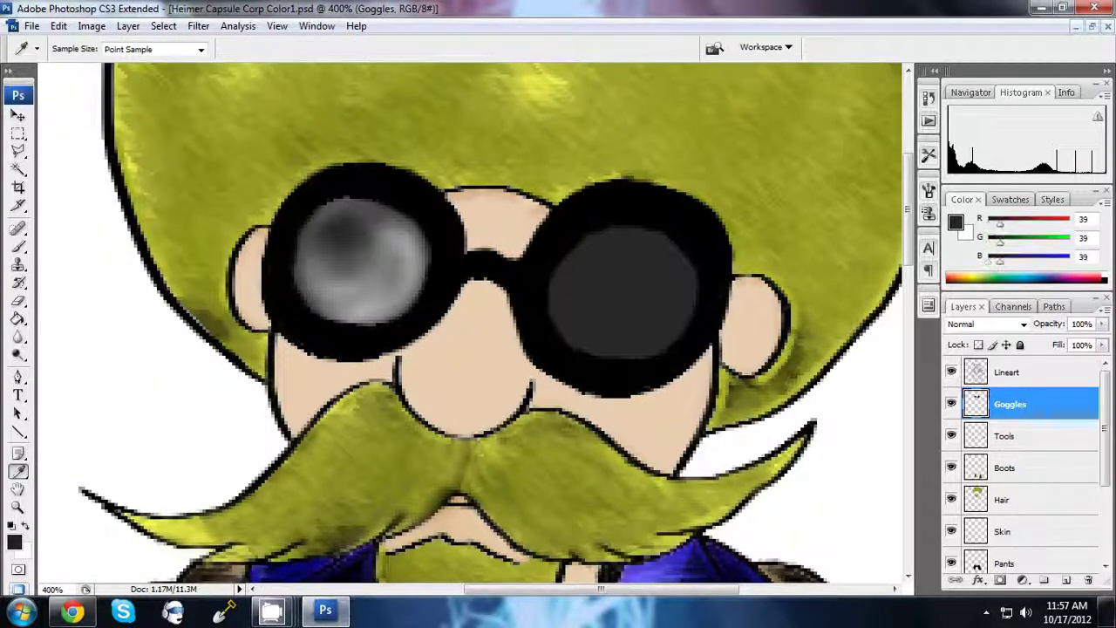
# - Repaint the left goggle lens in flat dark grey with a larger brush
pyautogui.press('b')
pyautogui.click(107, 48)
pyautogui.doubleClick(78, 277)
pyautogui.moveTo(380, 261)
pyautogui.mouseDown()
pyautogui.moveTo(423, 271)
pyautogui.moveTo(323, 219)
pyautogui.moveTo(314, 297)
pyautogui.moveTo(373, 304)
pyautogui.mouseUp()
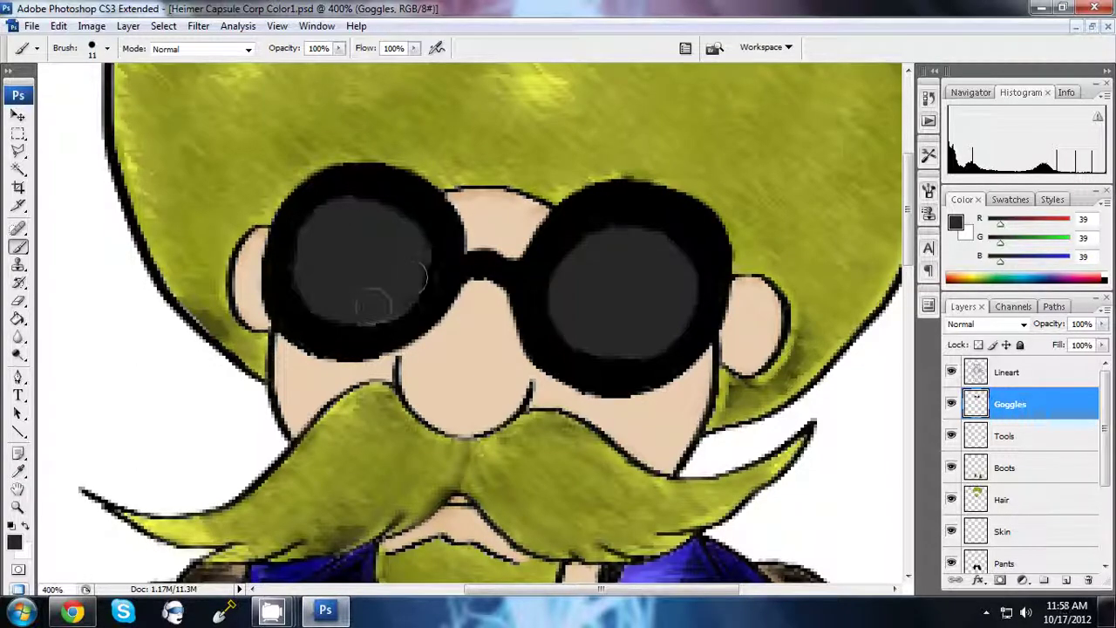
# - Dodge light highlights and streaks onto both goggle lenses
pyautogui.press('o')
pyautogui.moveTo(665, 321); pyautogui.dragTo(574, 338)
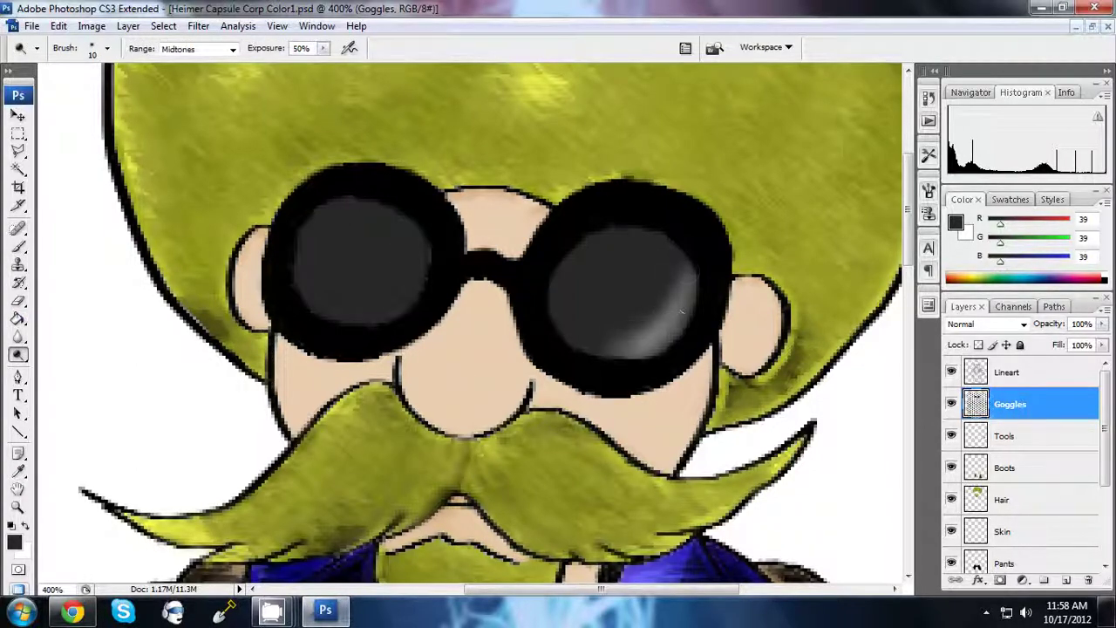
pyautogui.moveTo(428, 258)
pyautogui.mouseDown()
pyautogui.moveTo(332, 312)
pyautogui.moveTo(374, 294)
pyautogui.moveTo(401, 262)
pyautogui.moveTo(367, 305)
pyautogui.mouseUp()
pyautogui.moveTo(593, 345)
pyautogui.mouseDown()
pyautogui.moveTo(632, 340)
pyautogui.moveTo(667, 258)
pyautogui.mouseUp()
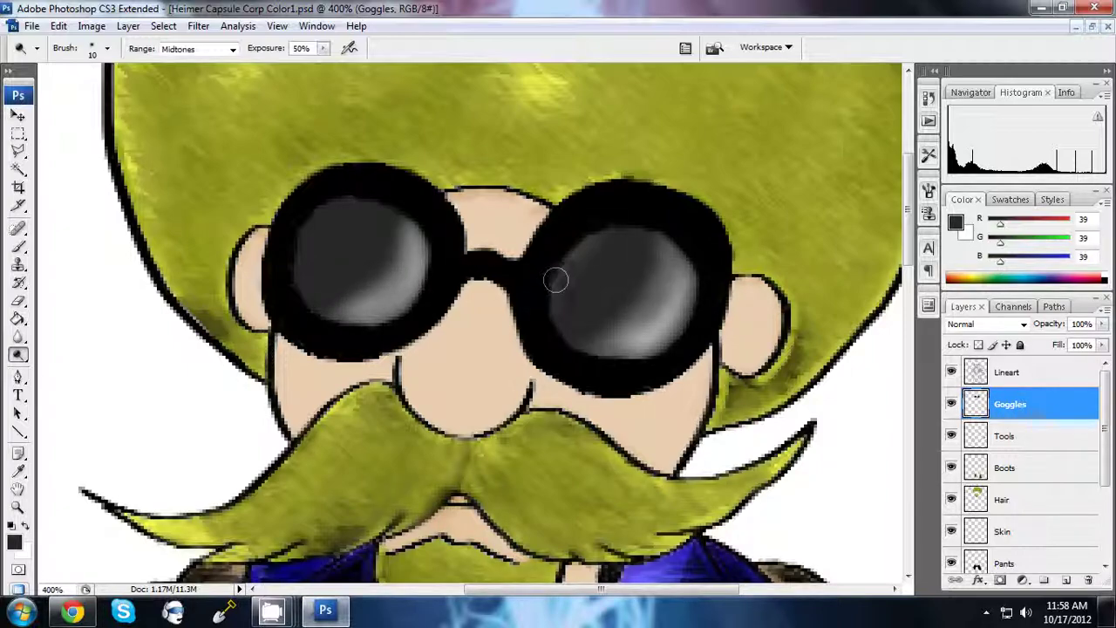
pyautogui.moveTo(305, 263); pyautogui.dragTo(296, 256)
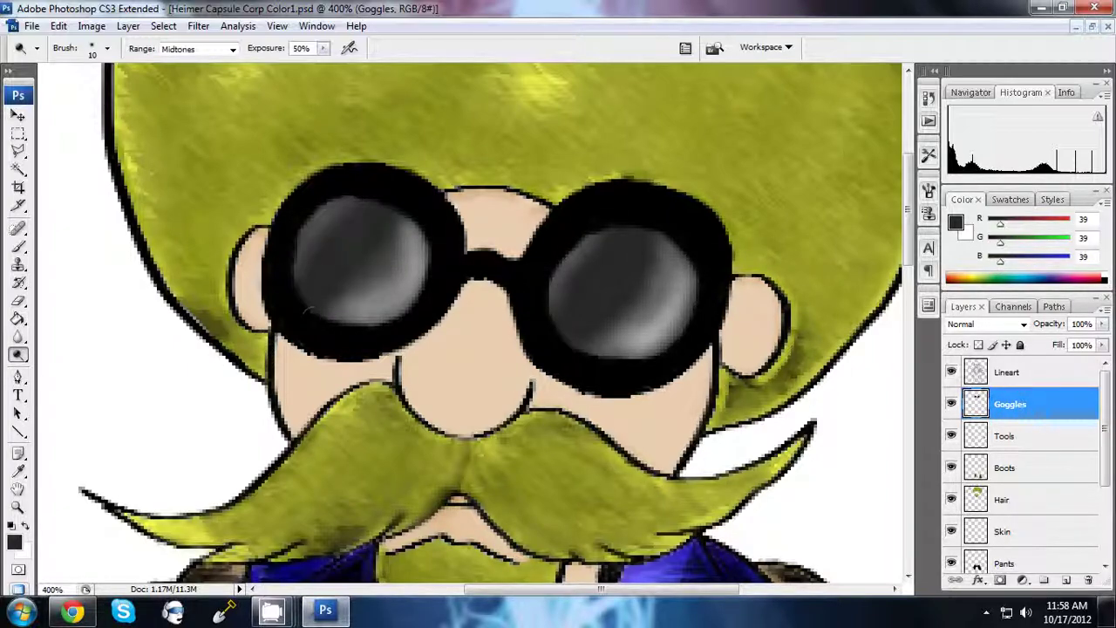
pyautogui.hotkey('ctrl', '0')
pyautogui.scroll(3, 493, 247)
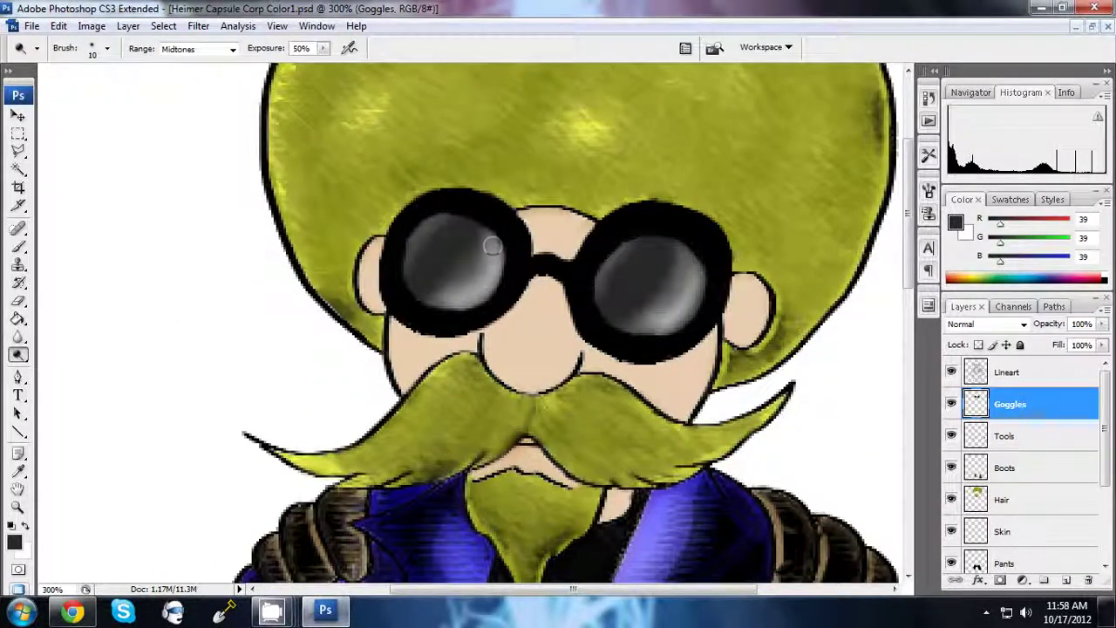
pyautogui.moveTo(417, 270); pyautogui.dragTo(490, 246)
pyautogui.moveTo(668, 296); pyautogui.dragTo(628, 261)
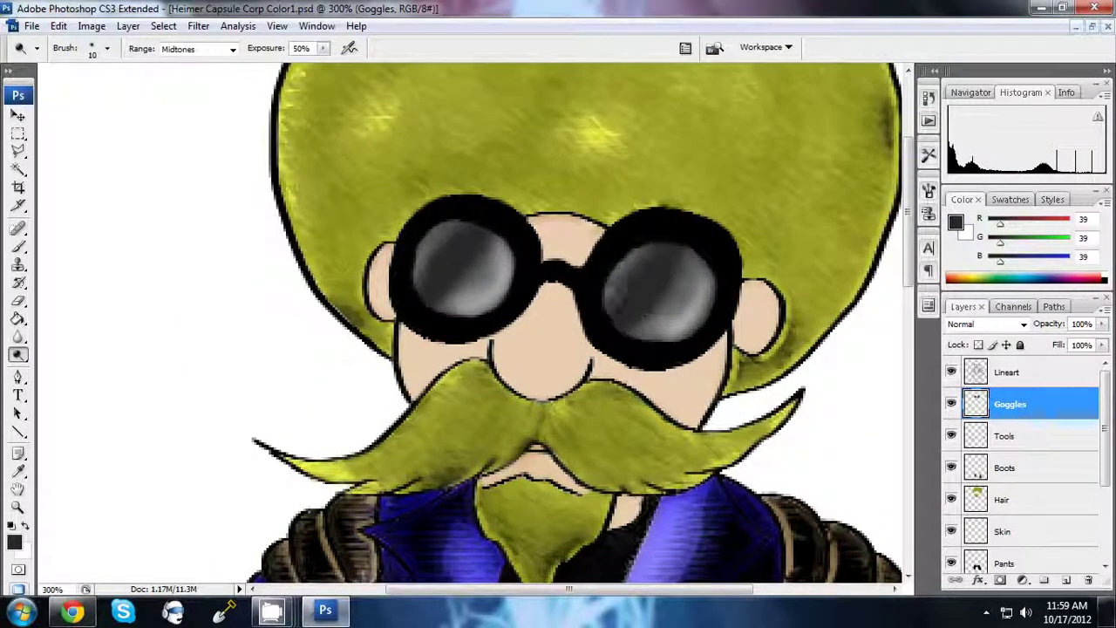
# - Strengthen the highlights on both lenses and zoom out to review the character
pyautogui.hotkey('ctrl', '0')
pyautogui.scroll(3, 558, 393)
pyautogui.scroll(5, 695, 208)
pyautogui.moveTo(672, 226); pyautogui.dragTo(615, 292)
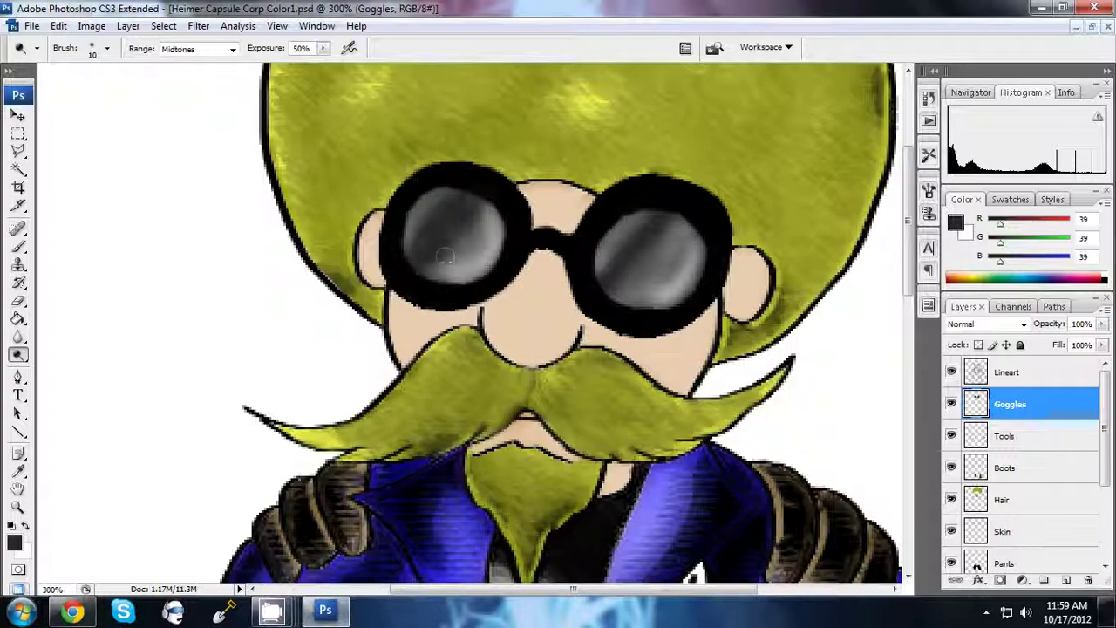
pyautogui.moveTo(476, 200); pyautogui.dragTo(418, 262)
pyautogui.moveTo(497, 231); pyautogui.dragTo(450, 279)
pyautogui.moveTo(693, 235)
pyautogui.mouseDown()
pyautogui.moveTo(660, 287)
pyautogui.moveTo(608, 279)
pyautogui.mouseUp()
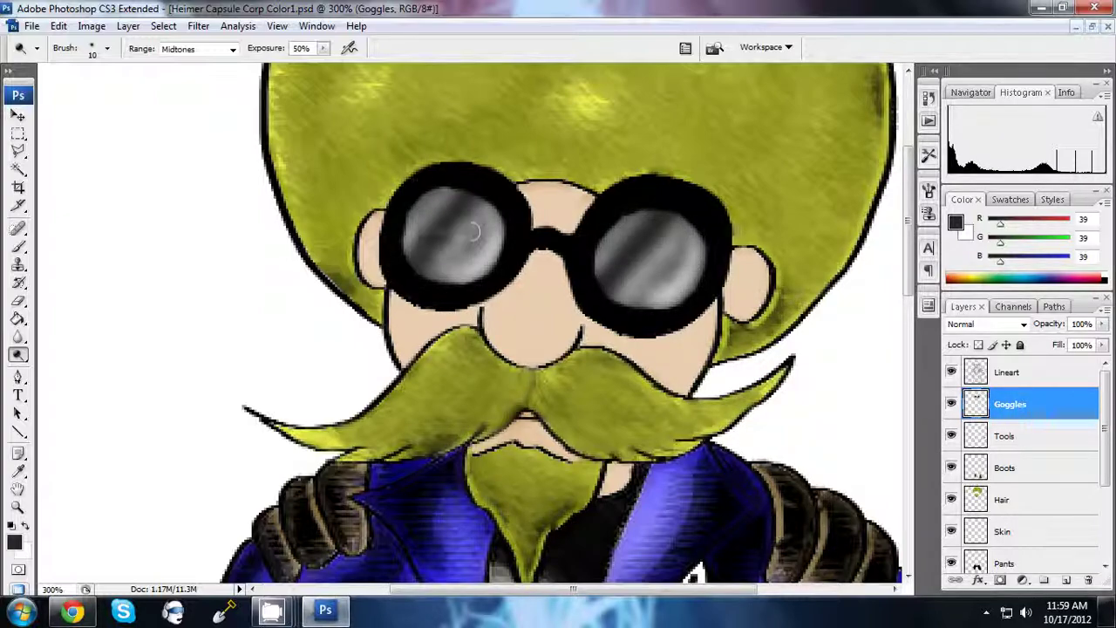
pyautogui.hotkey('ctrl', '0')
pyautogui.scroll(5, 523, 296)
pyautogui.scroll(3, 775, 294)
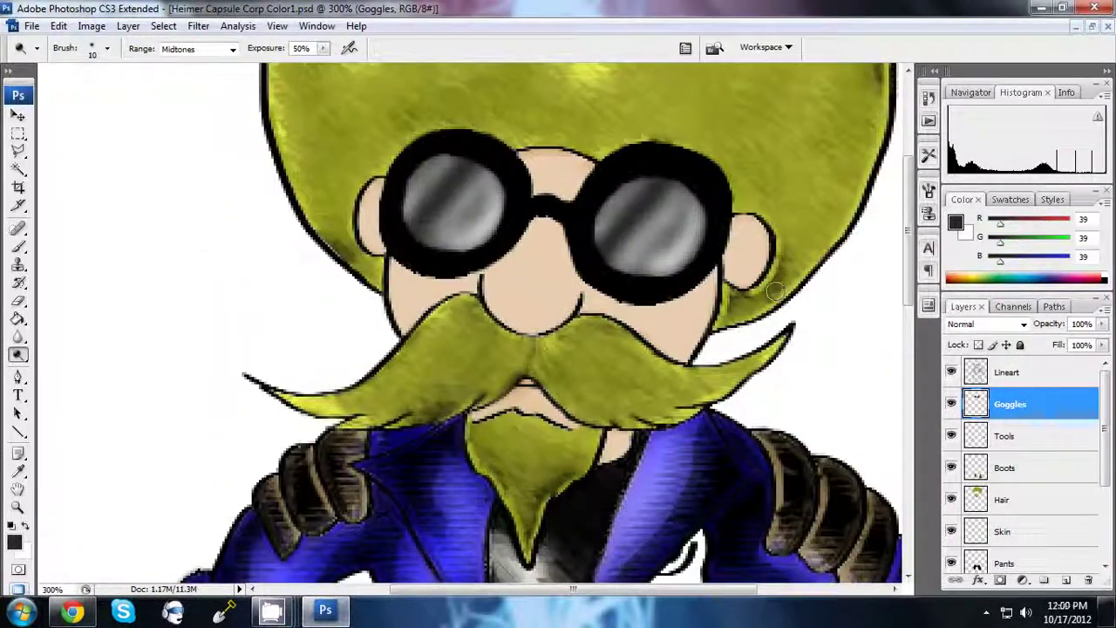
pyautogui.scroll(2, 524, 296)
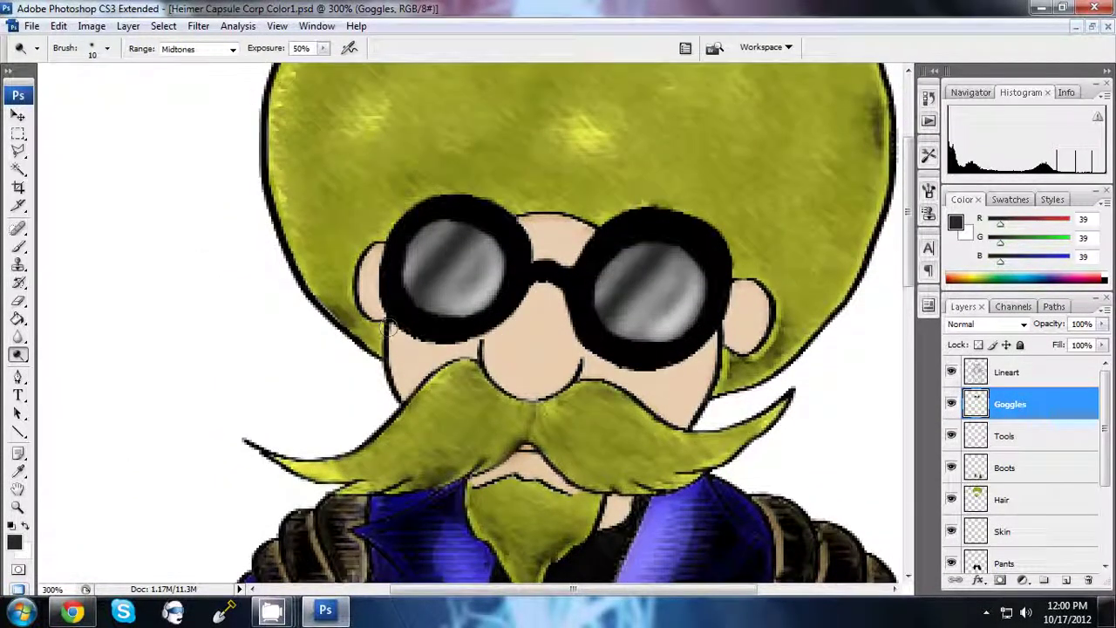
# - Set the foreground colour to near-black 10,10,10 and the brush to 1 px
pyautogui.click(14, 541)
pyautogui.press('Return')
pyautogui.press('b')
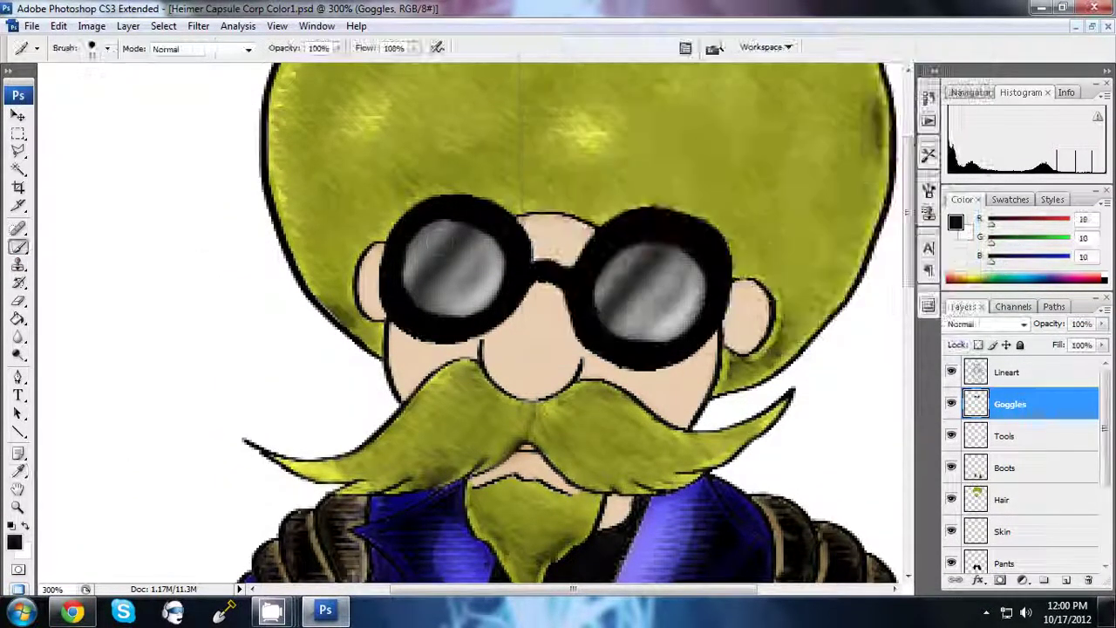
pyautogui.click(107, 49)
pyautogui.press('Return')
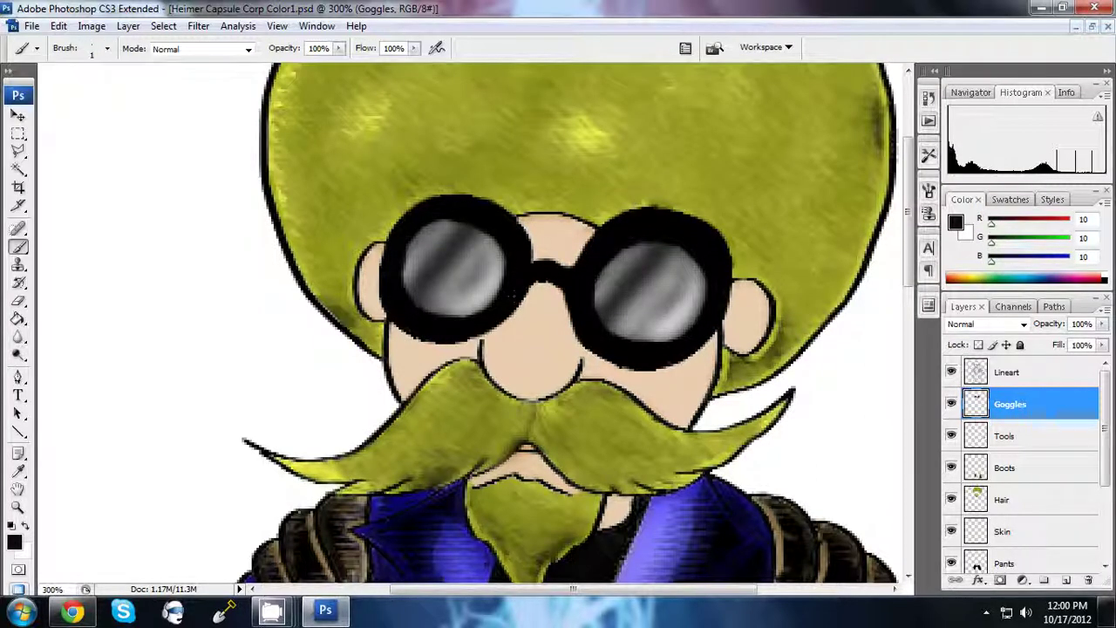
# - Cycle through the Dodge, Brush, Blur and Burn tools, then zoom out to the whole character
pyautogui.hscroll(-1, 567, 323)
pyautogui.press('o')
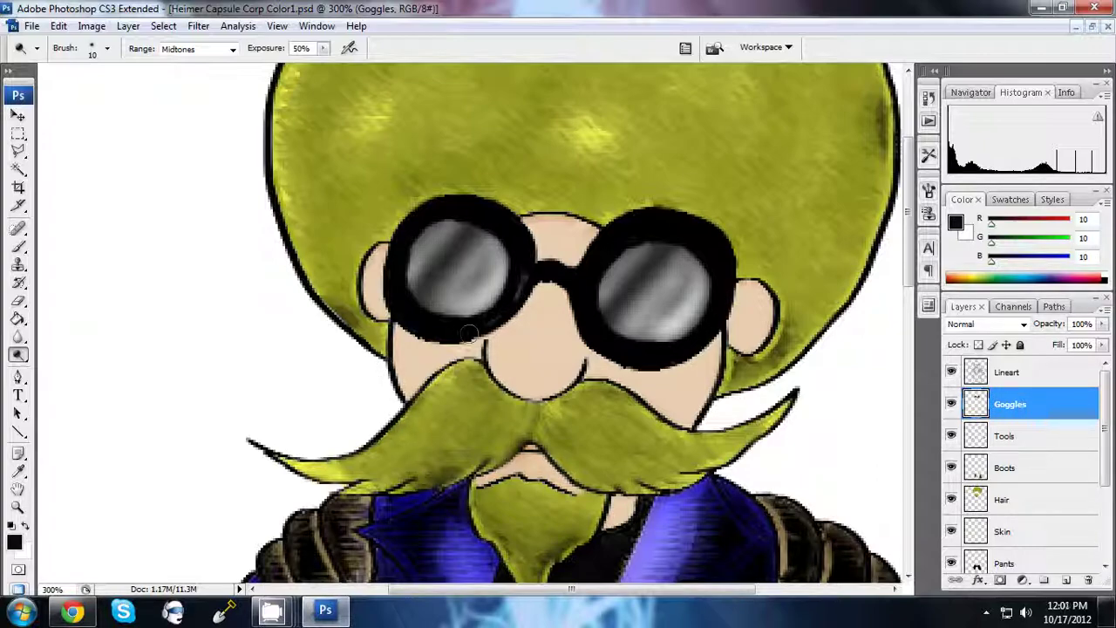
pyautogui.press('b')
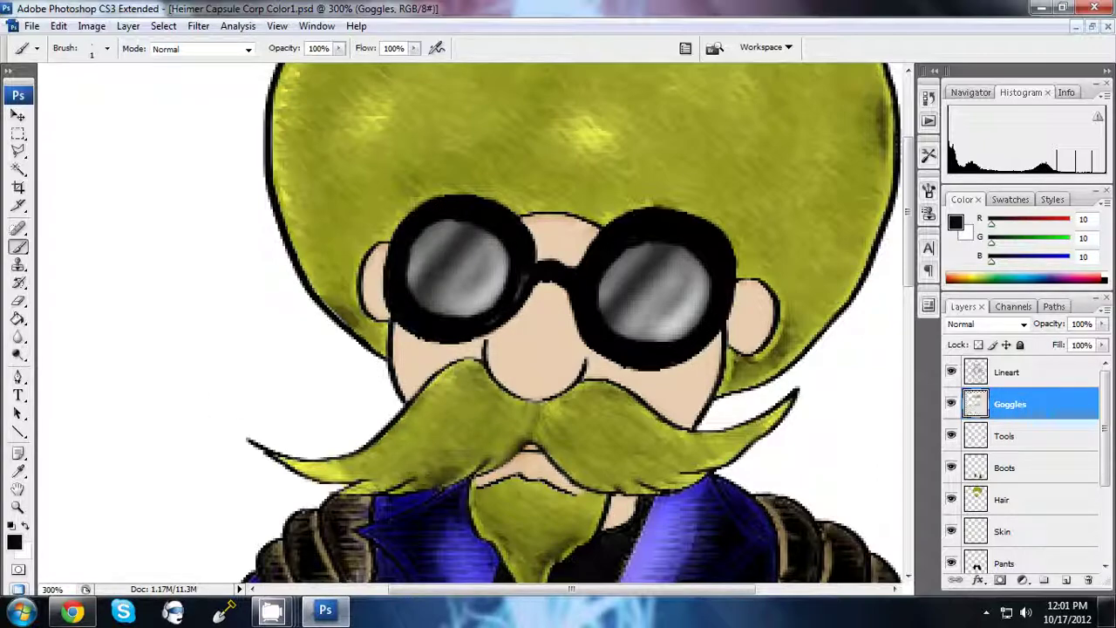
pyautogui.press('o')
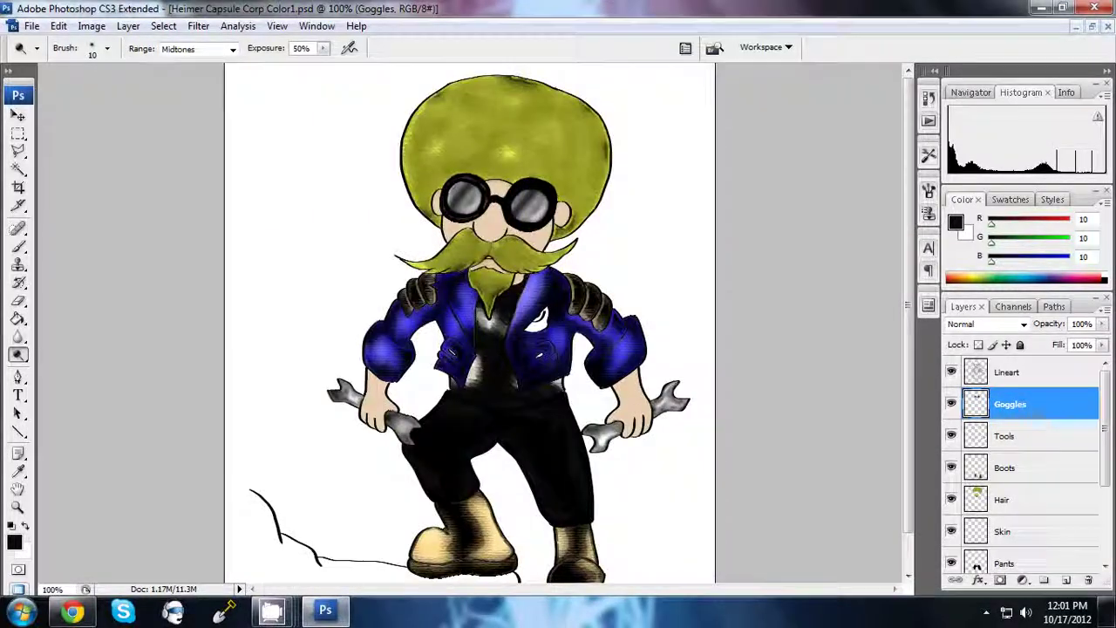
pyautogui.press('r')
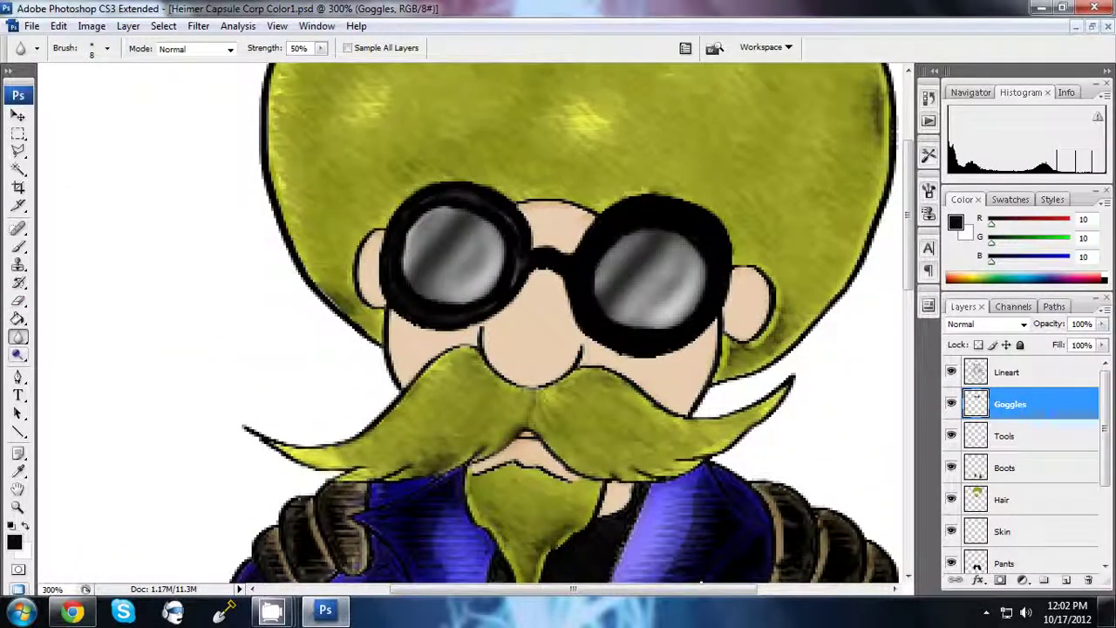
pyautogui.click(18, 354)
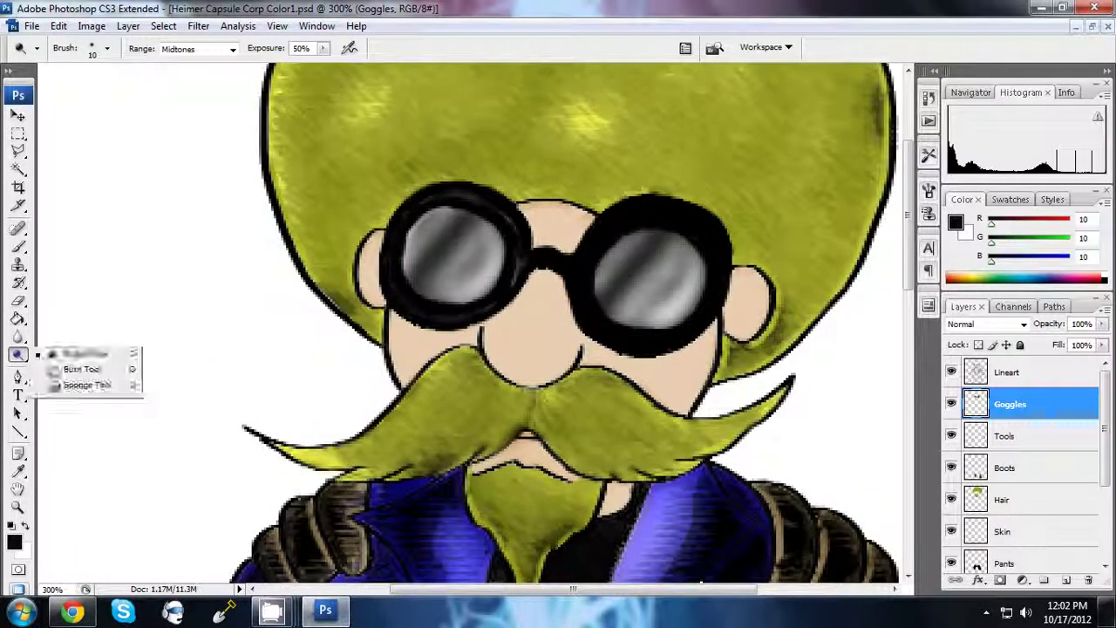
pyautogui.click(81, 369)
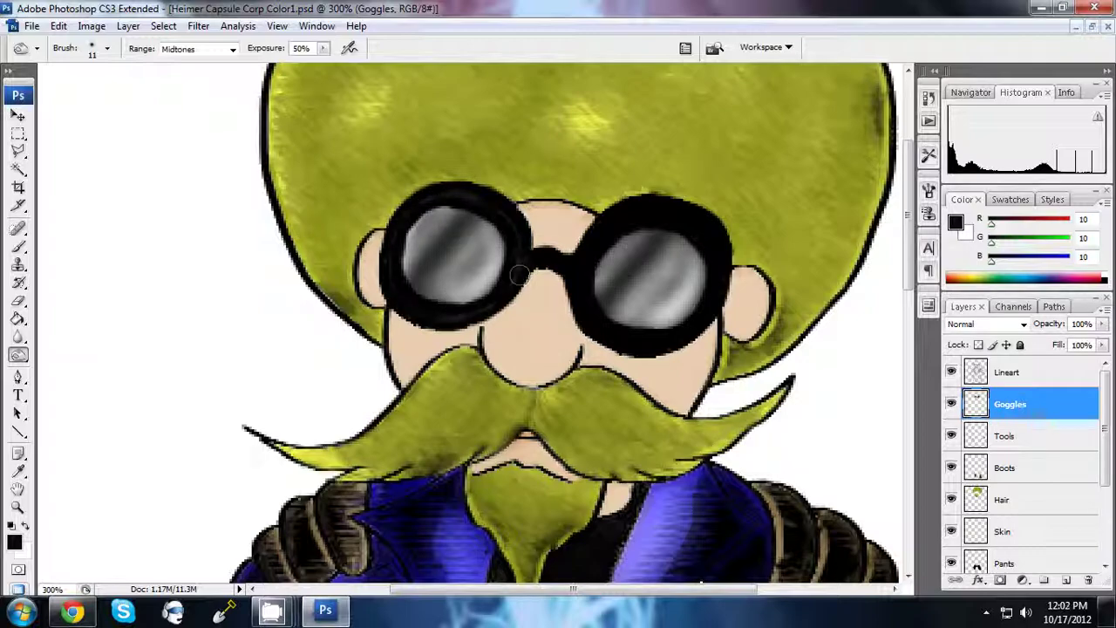
pyautogui.press('b')
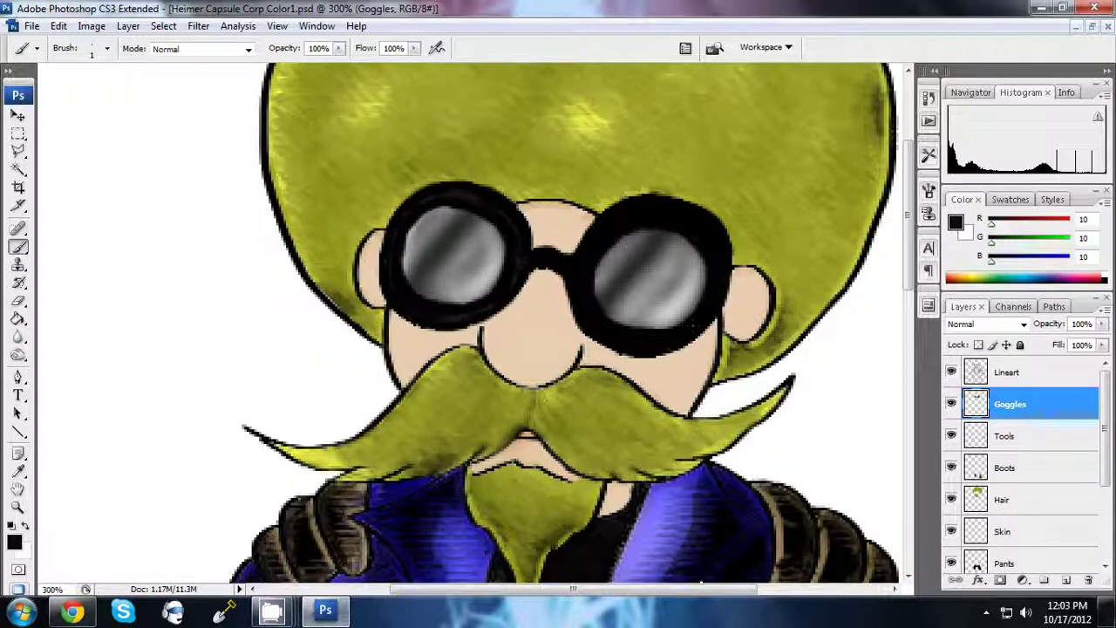
pyautogui.press('o')
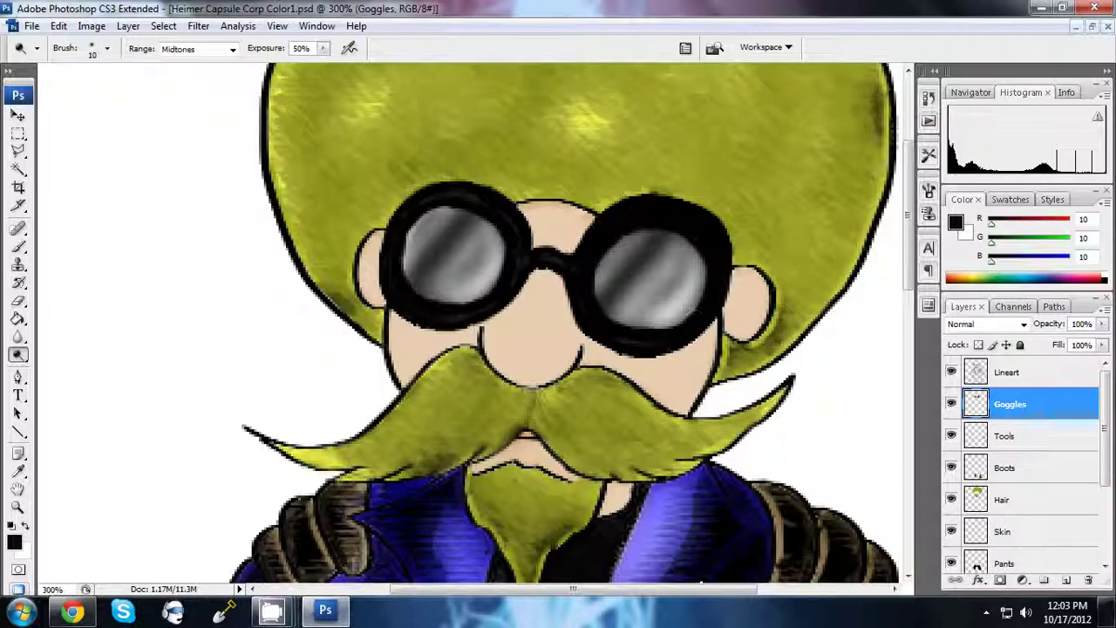
pyautogui.press('r')
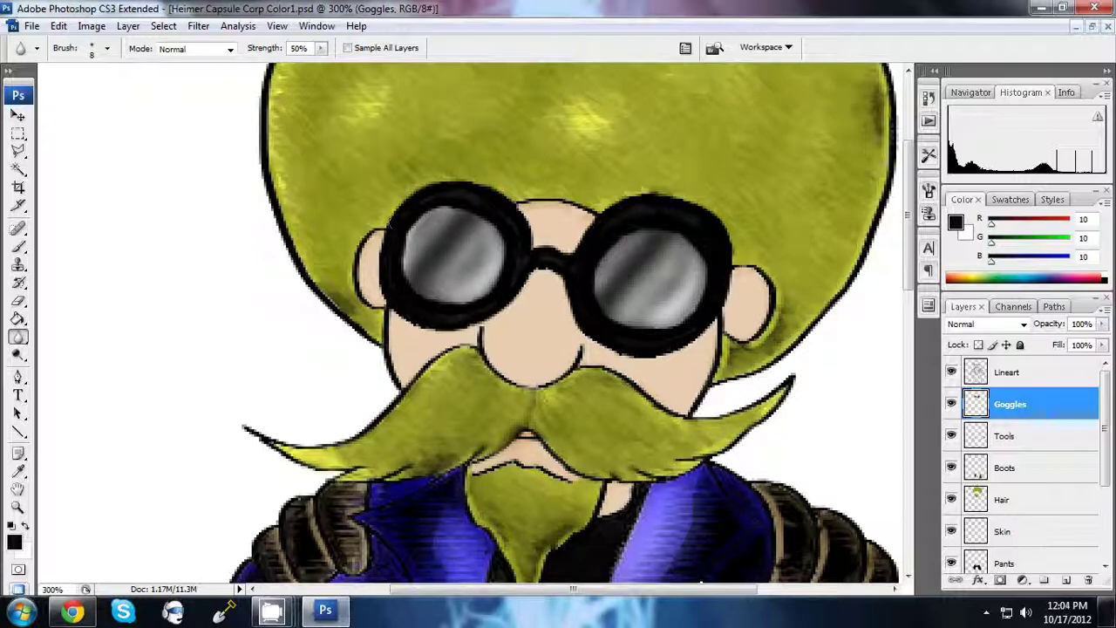
pyautogui.hotkey('ctrl', '-')
pyautogui.hotkey('ctrl', '-')
# - On the Skin layer, darken the outer edges of the hand holding the wrench
pyautogui.click(1003, 531)
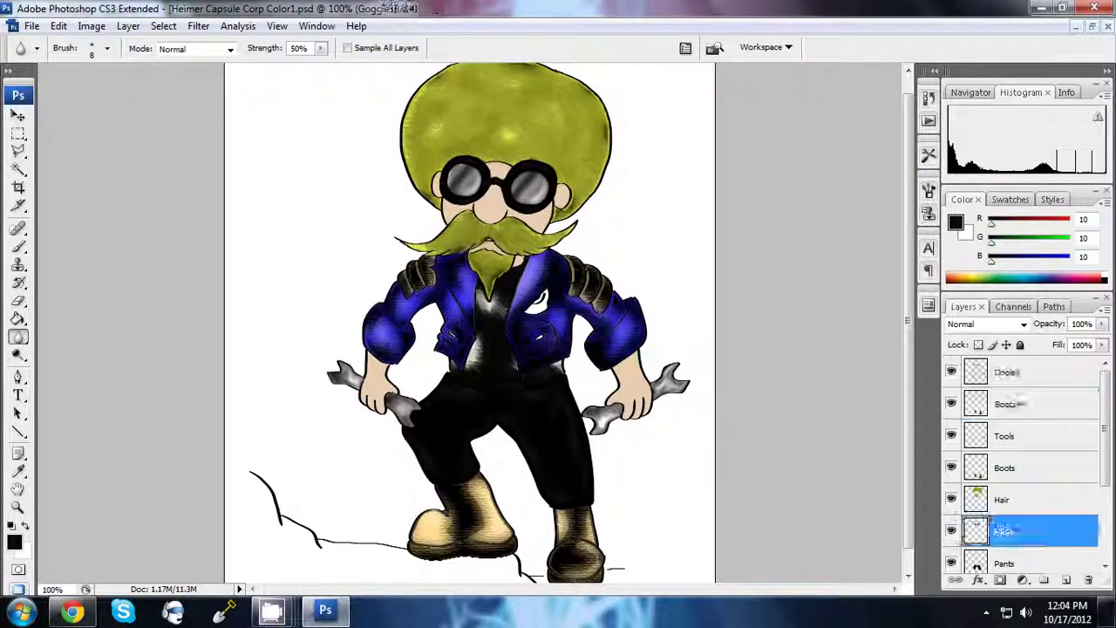
pyautogui.press('o')
pyautogui.hotkey('ctrl', '+')
pyautogui.hotkey('ctrl', '+')
pyautogui.hotkey('ctrl', '+')
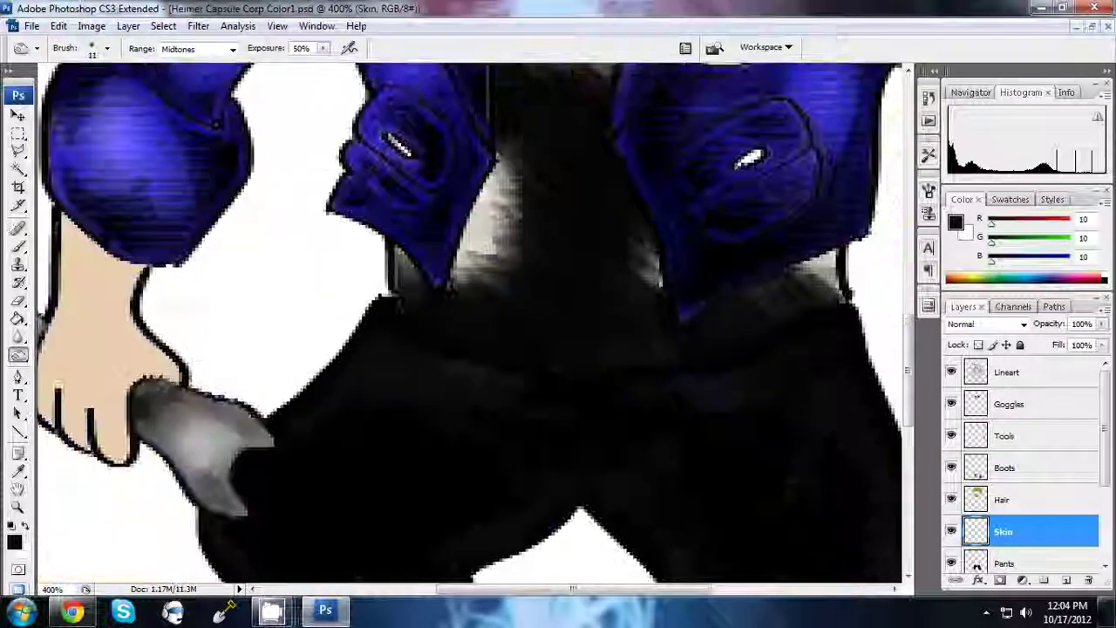
pyautogui.moveTo(106, 401)
pyautogui.mouseDown()
pyautogui.moveTo(368, 349)
pyautogui.moveTo(419, 253)
pyautogui.moveTo(332, 297)
pyautogui.moveTo(339, 218)
pyautogui.mouseUp()
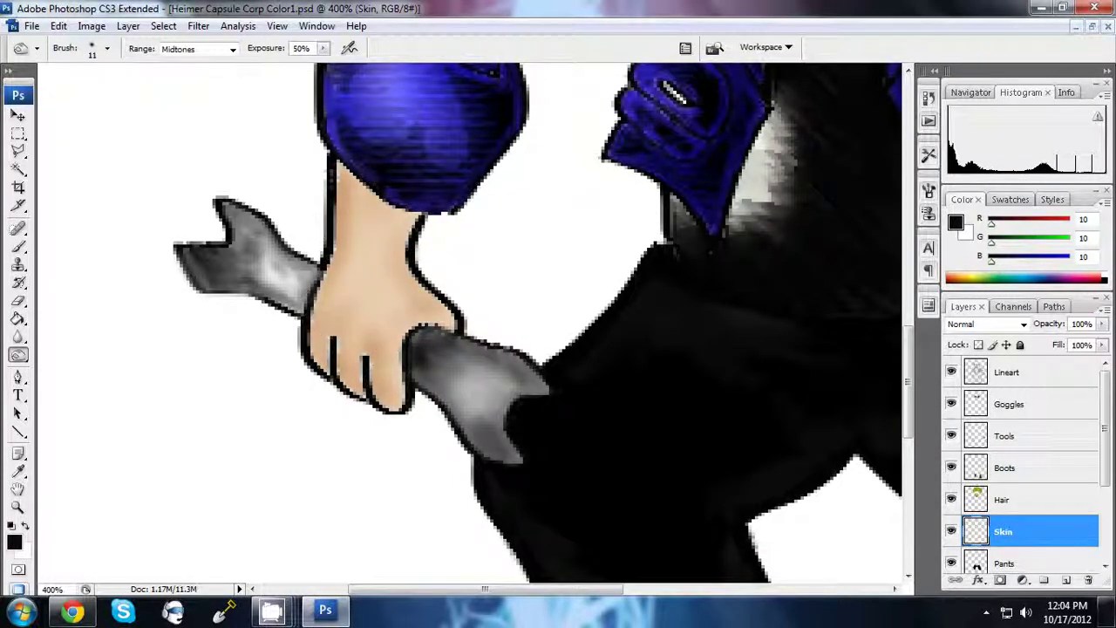
pyautogui.hotkey('ctrl', '-')
pyautogui.hotkey('ctrl', '-')
pyautogui.hotkey('ctrl', '-')
pyautogui.hotkey('ctrl', '+')
pyautogui.hotkey('ctrl', '+')
pyautogui.hotkey('ctrl', '+')
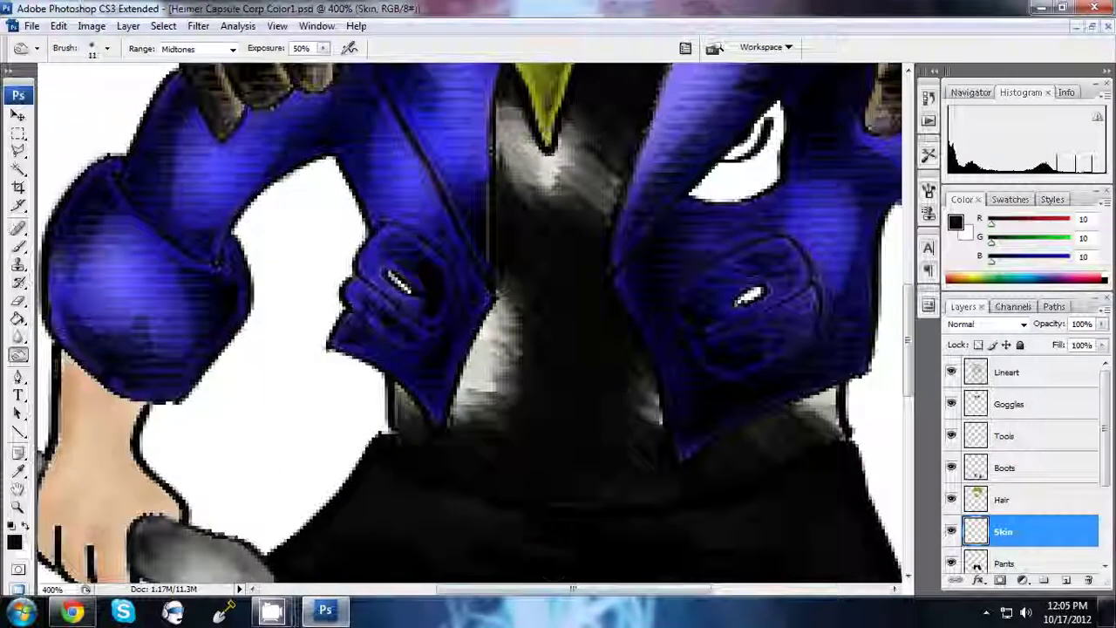
pyautogui.moveTo(785, 410); pyautogui.dragTo(358, 226)
pyautogui.moveTo(668, 432)
pyautogui.mouseDown()
pyautogui.moveTo(755, 314)
pyautogui.moveTo(637, 234)
pyautogui.moveTo(610, 366)
pyautogui.mouseUp()
pyautogui.moveTo(663, 261); pyautogui.dragTo(724, 305)
pyautogui.moveTo(453, 87)
pyautogui.mouseDown()
pyautogui.moveTo(375, 413)
pyautogui.moveTo(764, 397)
pyautogui.mouseUp()
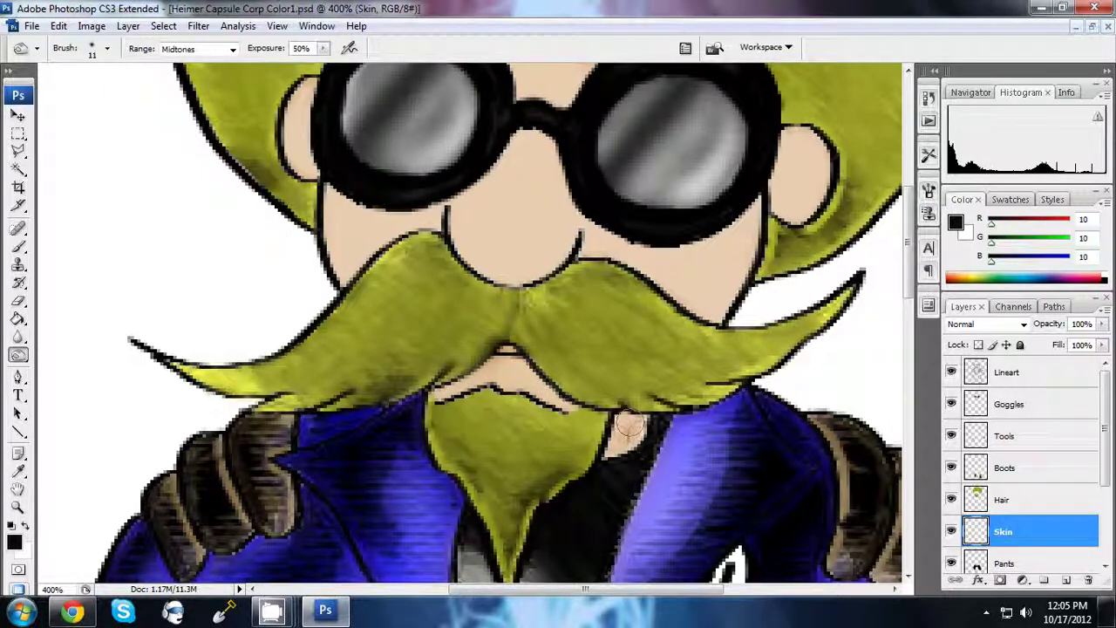
# - On the Lineart layer, darken the lines beneath the mustache
pyautogui.hotkey('alt', 'shift', ']')
pyautogui.scroll(2, 698, 480)
pyautogui.hotkey('alt', '[')
pyautogui.hotkey('alt', '[')
pyautogui.hotkey('alt', '[')
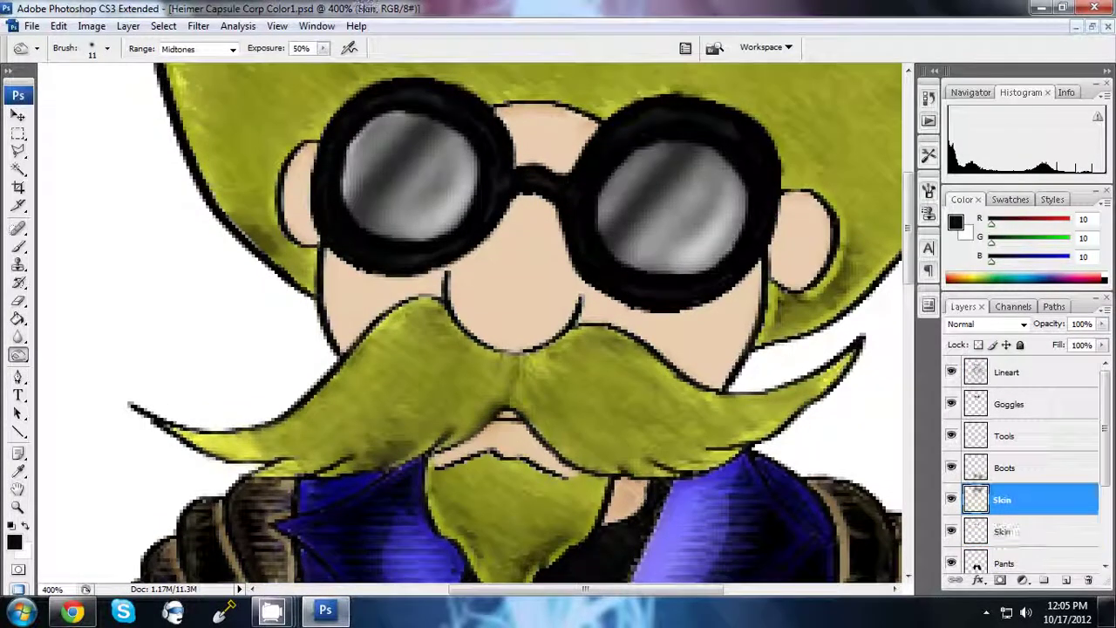
pyautogui.hotkey('alt', '[')
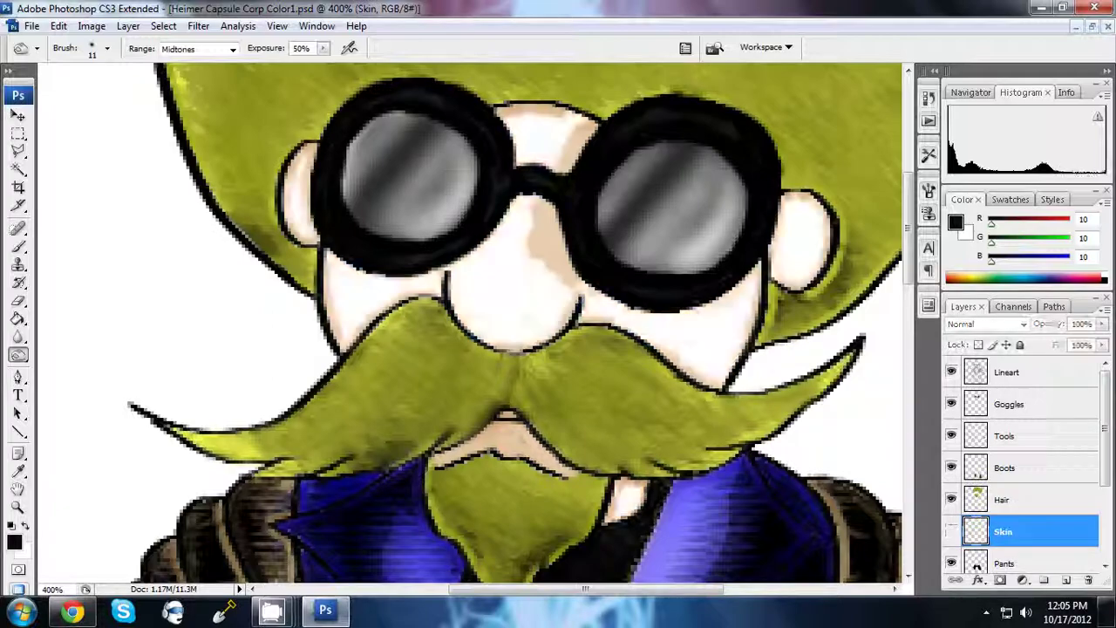
pyautogui.hotkey('alt', '.')
pyautogui.moveTo(501, 435); pyautogui.dragTo(465, 445)
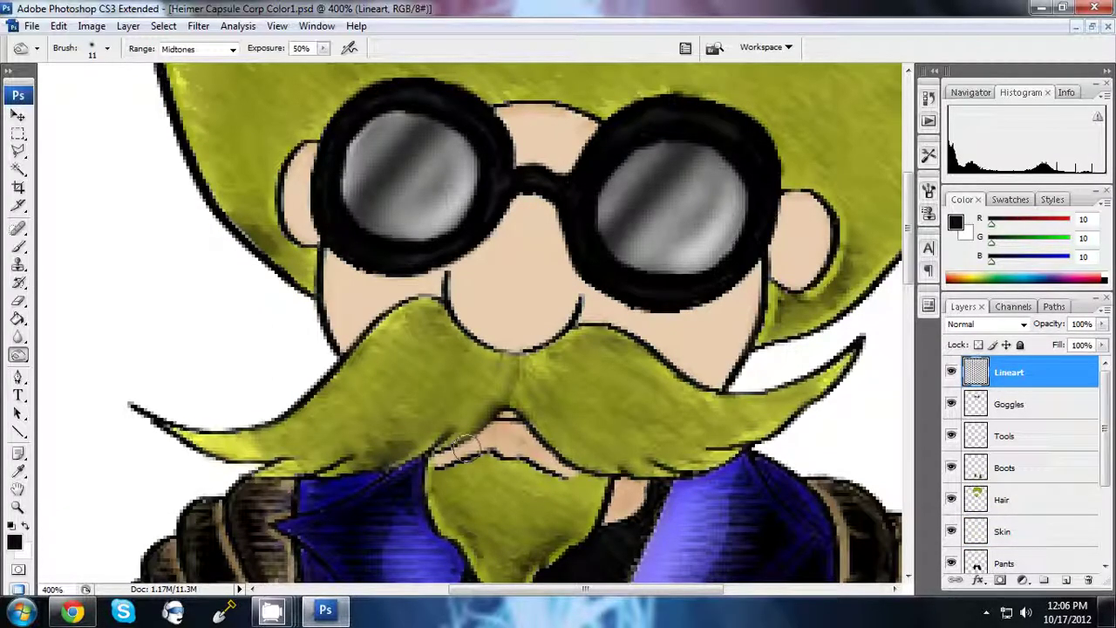
pyautogui.scroll(1, 508, 416)
# - Burn shadows on the right cheek, nose underside and nose bridge on the Skin layer
pyautogui.hotkey('alt', '[')
pyautogui.hotkey('alt', '[')
pyautogui.hotkey('alt', '[')
pyautogui.moveTo(746, 328); pyautogui.dragTo(732, 389)
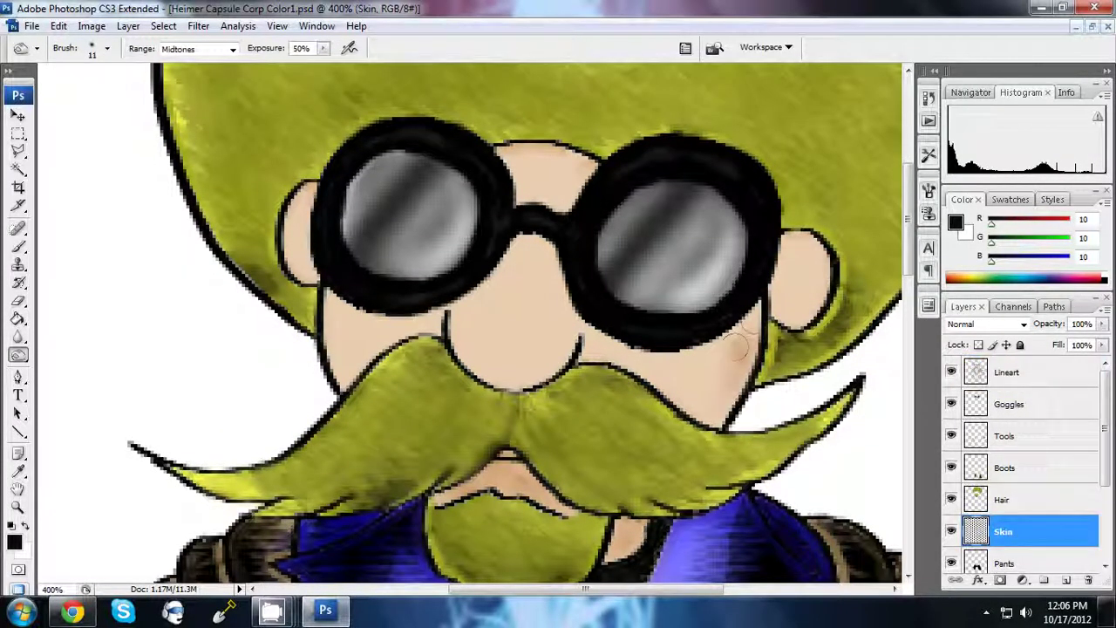
pyautogui.moveTo(702, 318); pyautogui.dragTo(711, 401)
pyautogui.moveTo(464, 360)
pyautogui.mouseDown()
pyautogui.moveTo(542, 384)
pyautogui.moveTo(458, 310)
pyautogui.moveTo(502, 351)
pyautogui.mouseUp()
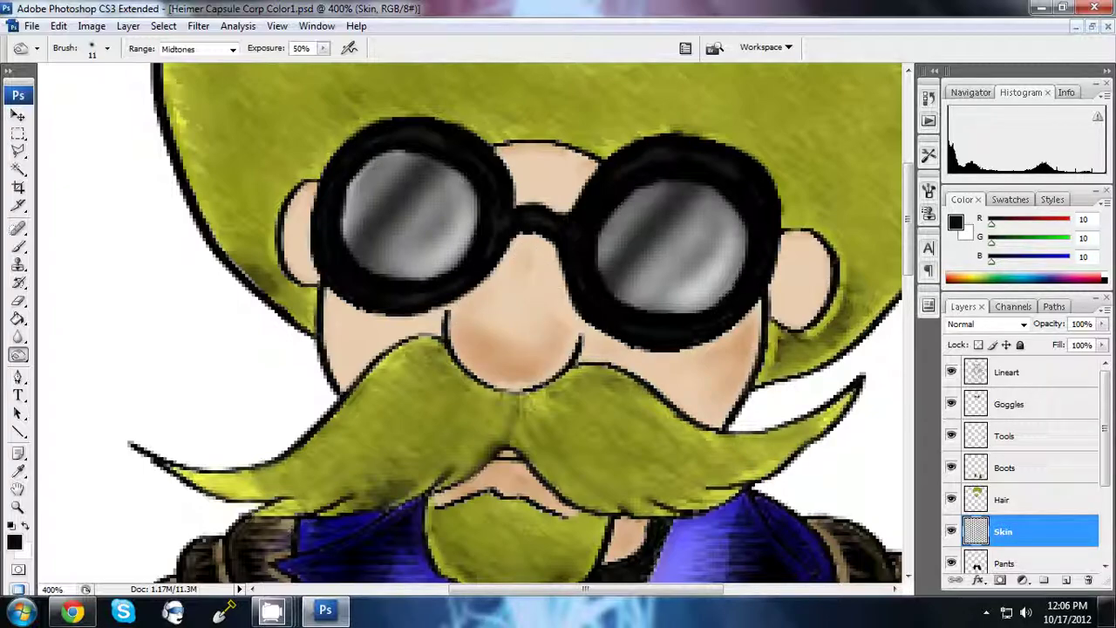
pyautogui.moveTo(523, 253); pyautogui.dragTo(502, 301)
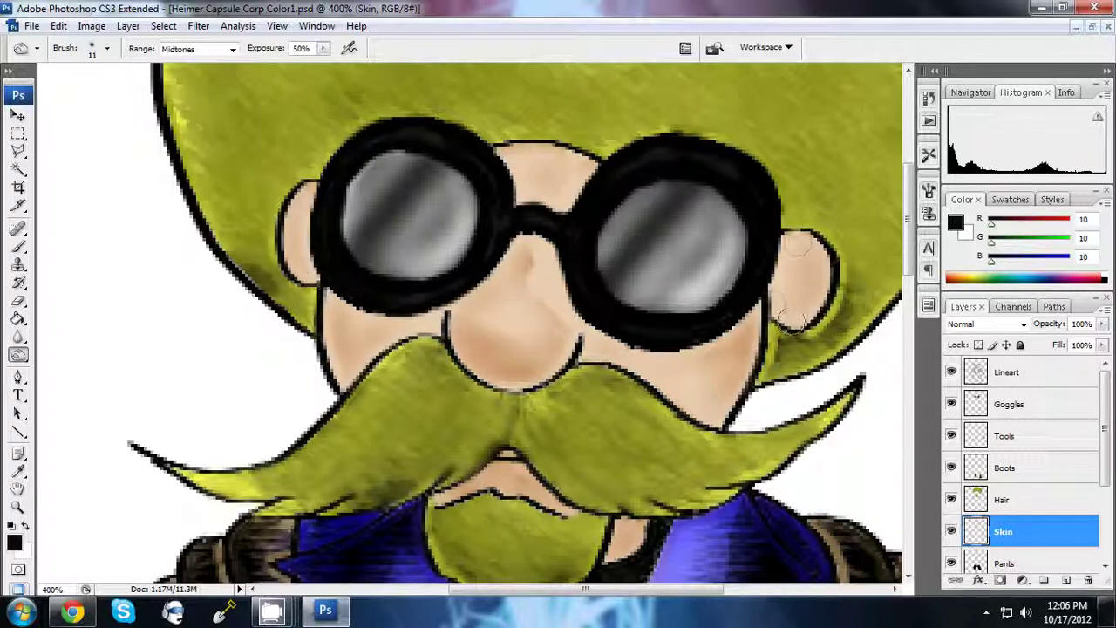
# - Darken the nose and mustache lines, then deepen skin shading between the goggles
pyautogui.hotkey('alt', ']')
pyautogui.hotkey('alt', ']')
pyautogui.hotkey('alt', ']')
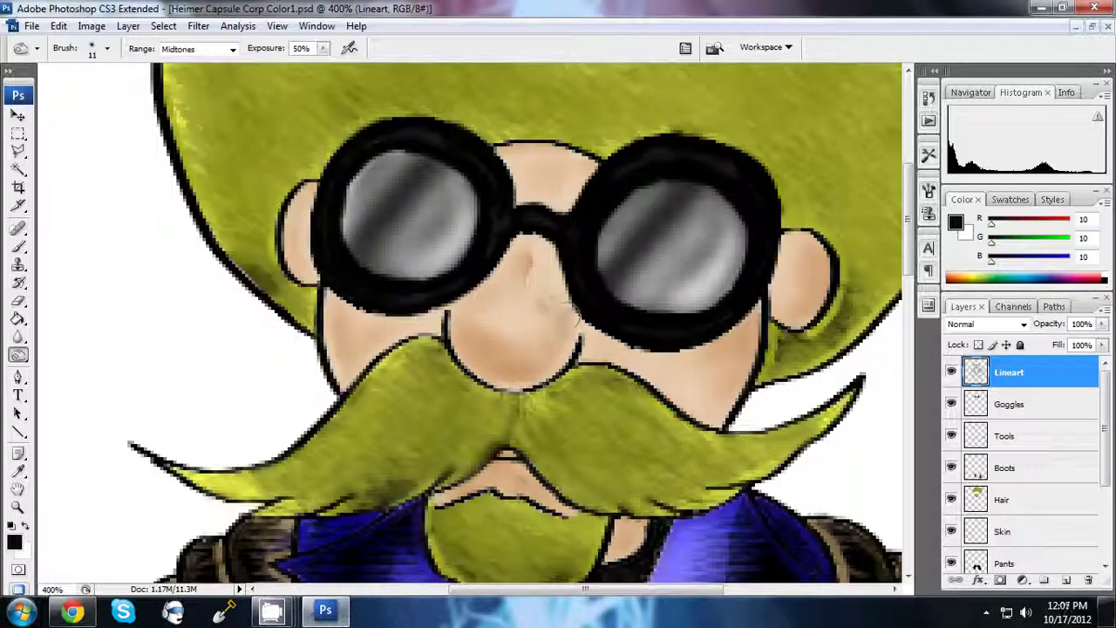
pyautogui.moveTo(515, 384); pyautogui.dragTo(335, 357)
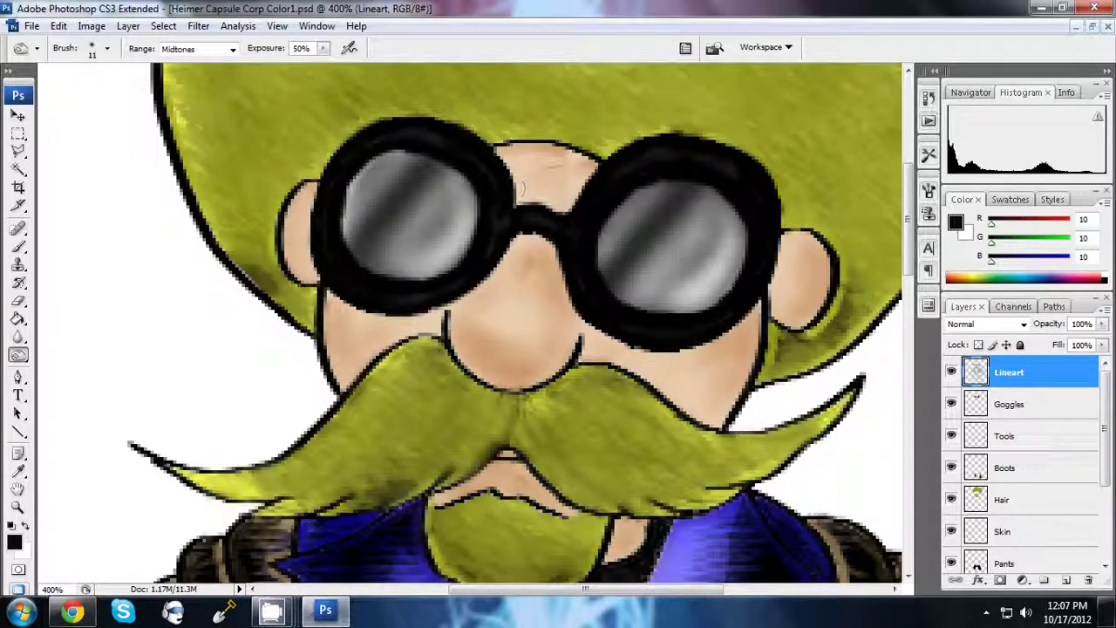
pyautogui.hotkey('alt', '[')
pyautogui.hotkey('alt', '[')
pyautogui.hotkey('alt', '[')
pyautogui.moveTo(572, 166); pyautogui.dragTo(484, 174)
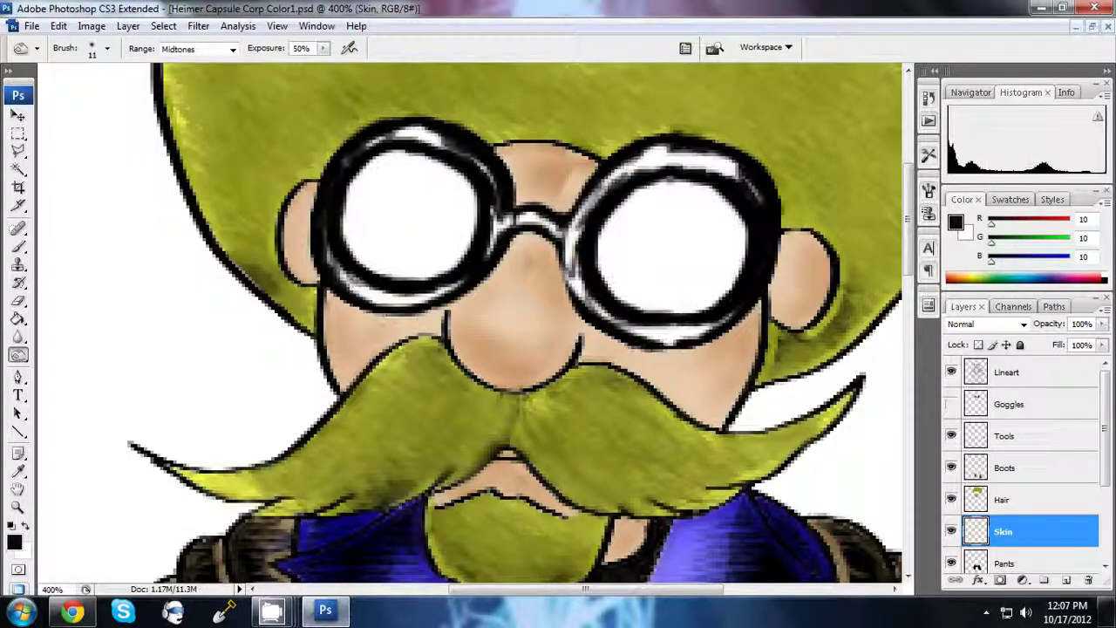
pyautogui.hotkey('alt', ']')
pyautogui.hotkey('alt', ']')
pyautogui.hotkey('alt', ']')
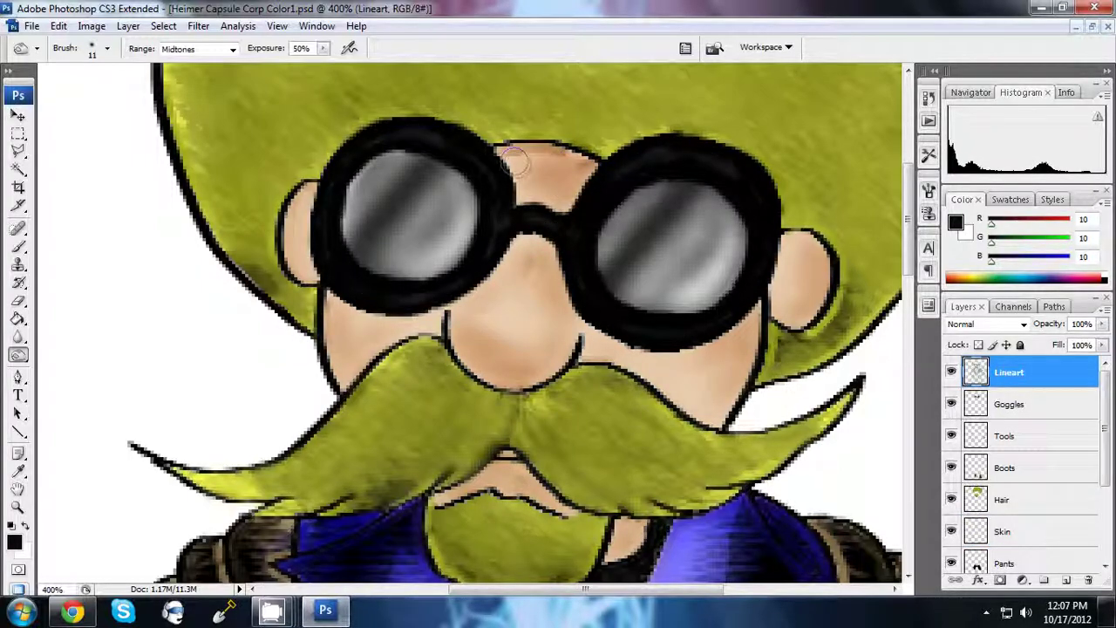
pyautogui.hotkey('alt', '[')
pyautogui.hotkey('alt', '[')
pyautogui.hotkey('alt', '[')
pyautogui.moveTo(519, 155); pyautogui.dragTo(593, 166)
# - Blur the Lineart outlines at the nose bridge, nose and left side of the face
pyautogui.hotkey('ctrl', '0')
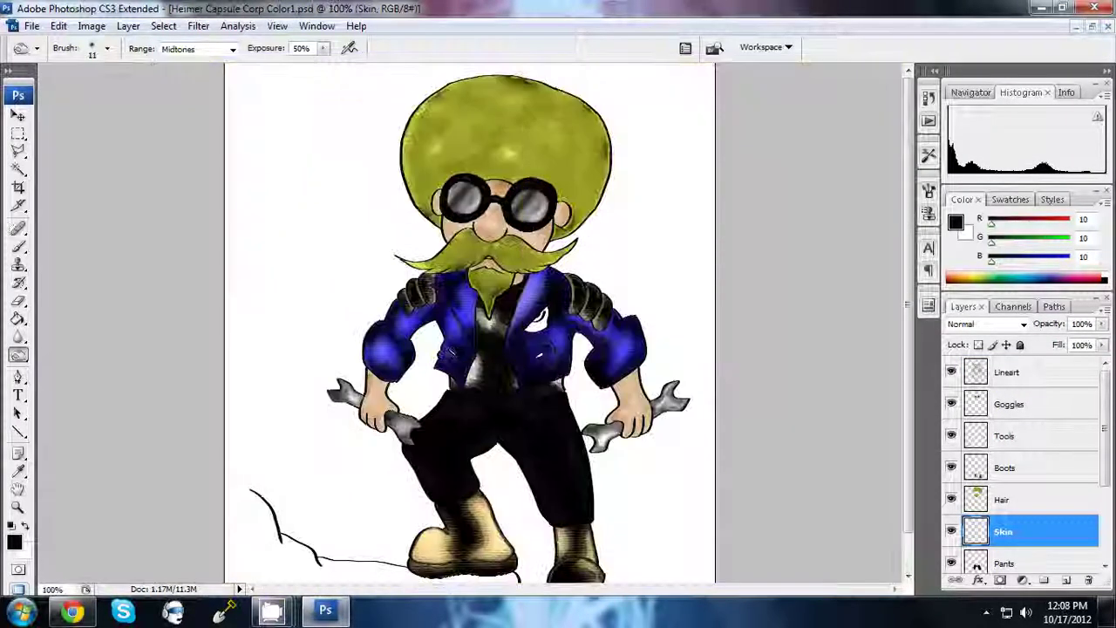
pyautogui.moveTo(366, 262); pyautogui.dragTo(611, 393)
pyautogui.click(19, 337)
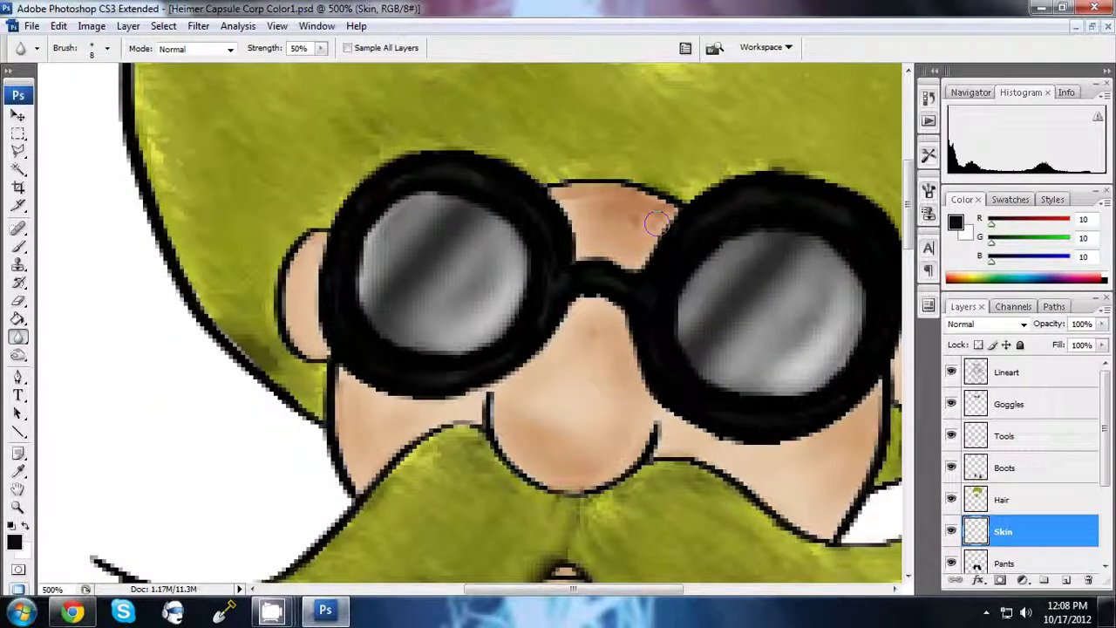
pyautogui.hotkey('alt', 'shift', ']')
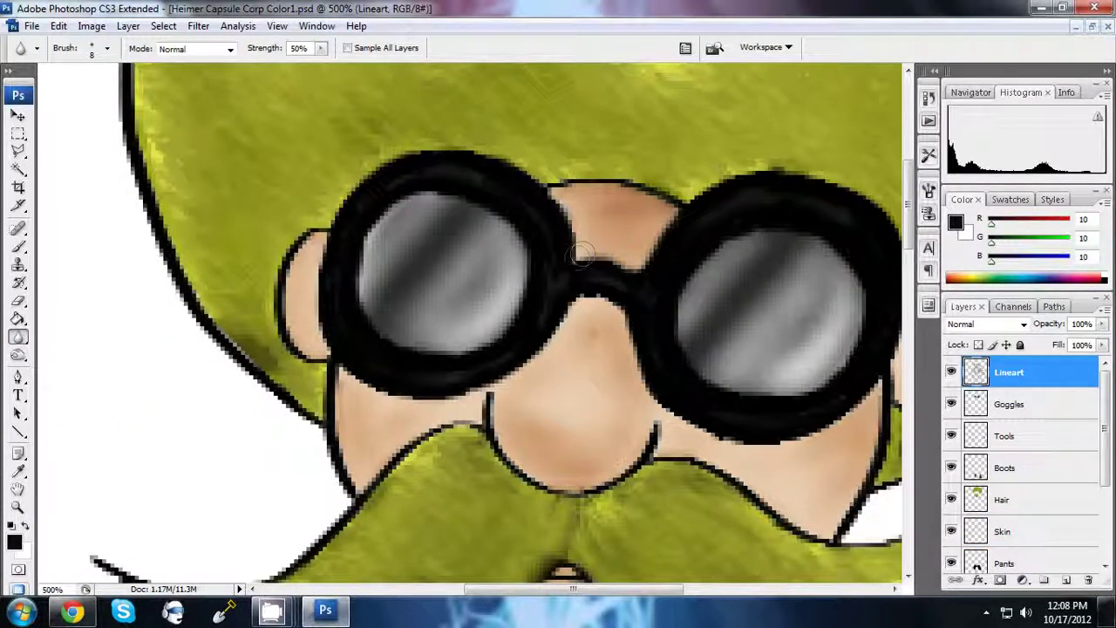
pyautogui.moveTo(560, 323); pyautogui.dragTo(602, 301)
pyautogui.moveTo(659, 424); pyautogui.dragTo(698, 463)
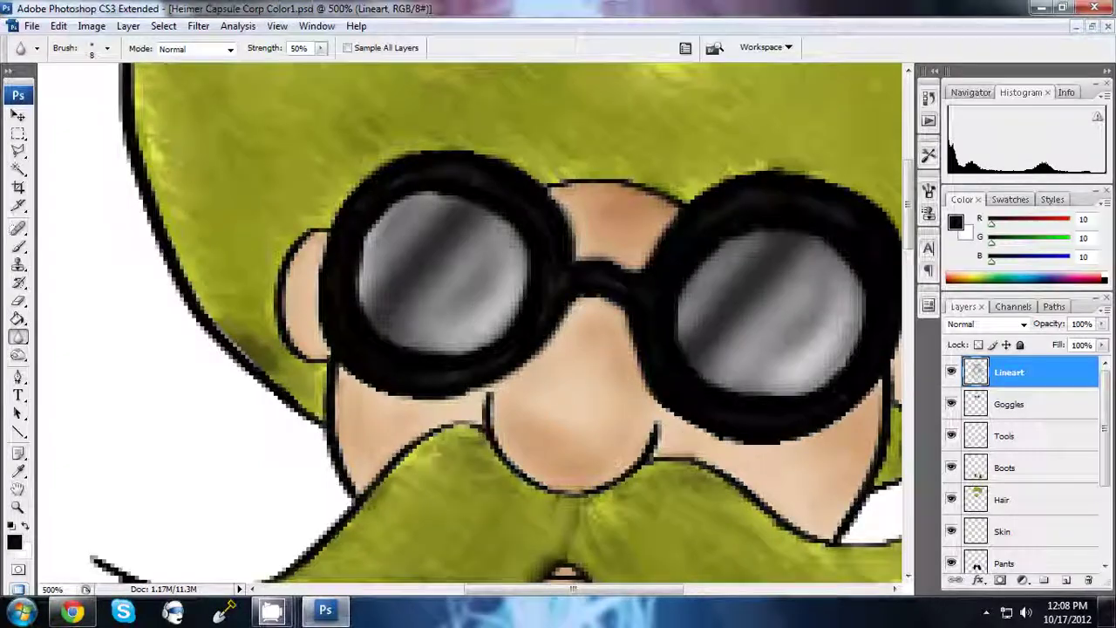
pyautogui.moveTo(384, 515); pyautogui.dragTo(320, 378)
# - Alternate between the Skin and Lineart layers around the nose and ear, then zoom out
pyautogui.keyDown('ctrl'); pyautogui.keyDown('alt'); pyautogui.rightClick(511, 436); pyautogui.keyUp('alt'); pyautogui.keyUp('ctrl')
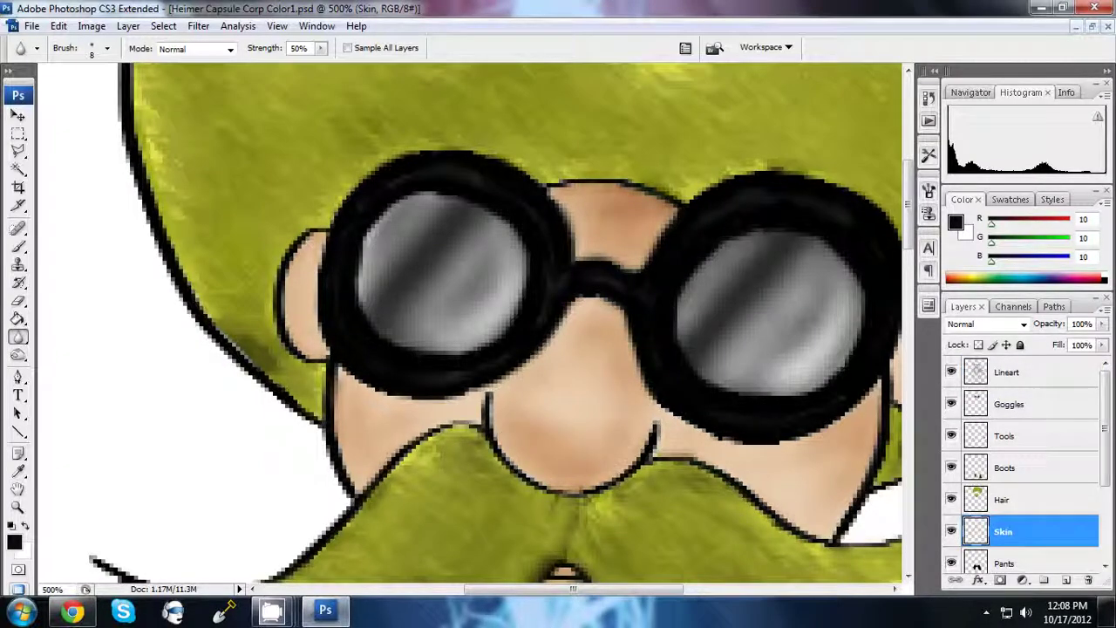
pyautogui.hotkey('alt', 'shift', ']')
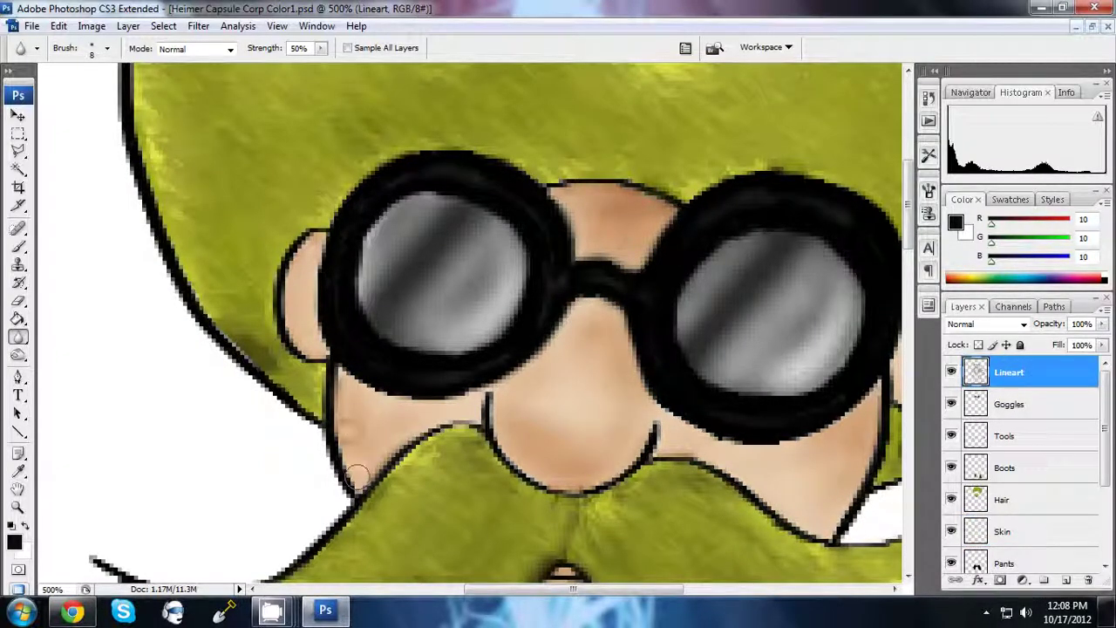
pyautogui.keyDown('ctrl'); pyautogui.keyDown('alt'); pyautogui.rightClick(697, 452); pyautogui.keyUp('alt'); pyautogui.keyUp('ctrl')
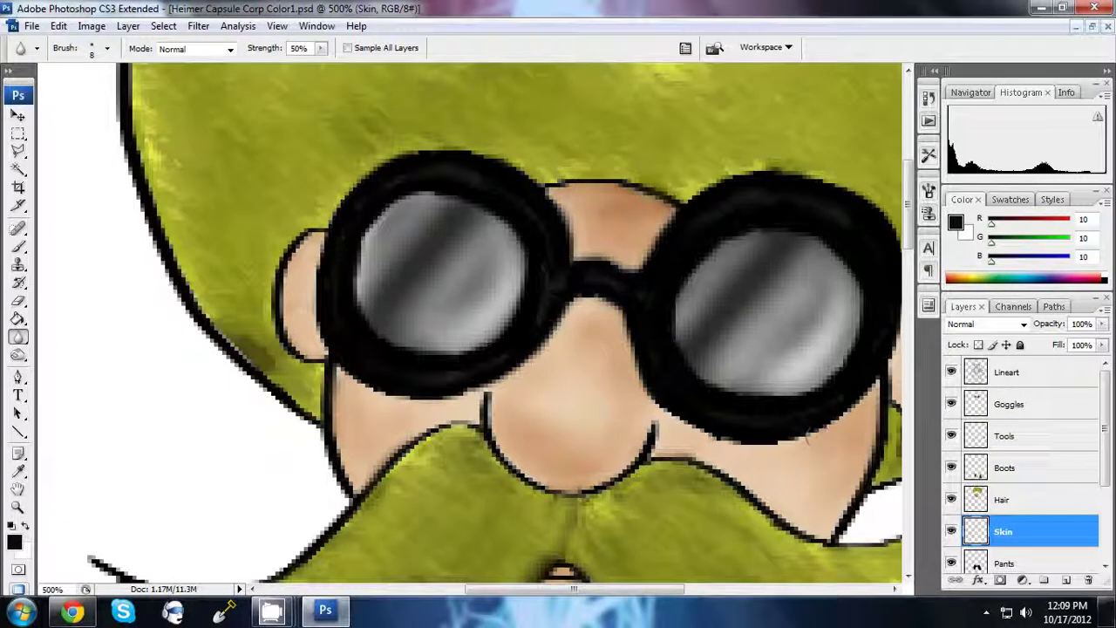
pyautogui.hotkey('alt', 'shift', ']')
pyautogui.hscroll(3, 349, 312)
pyautogui.hscroll(3, 567, 311)
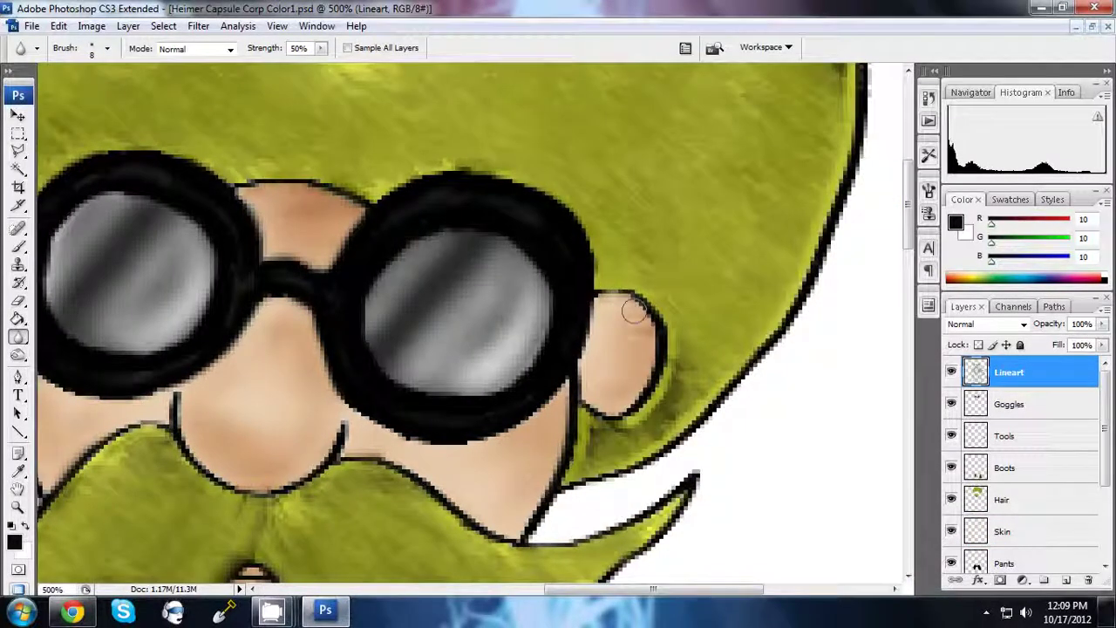
pyautogui.keyDown('ctrl'); pyautogui.keyDown('alt'); pyautogui.rightClick(575, 392); pyautogui.keyUp('alt'); pyautogui.keyUp('ctrl')
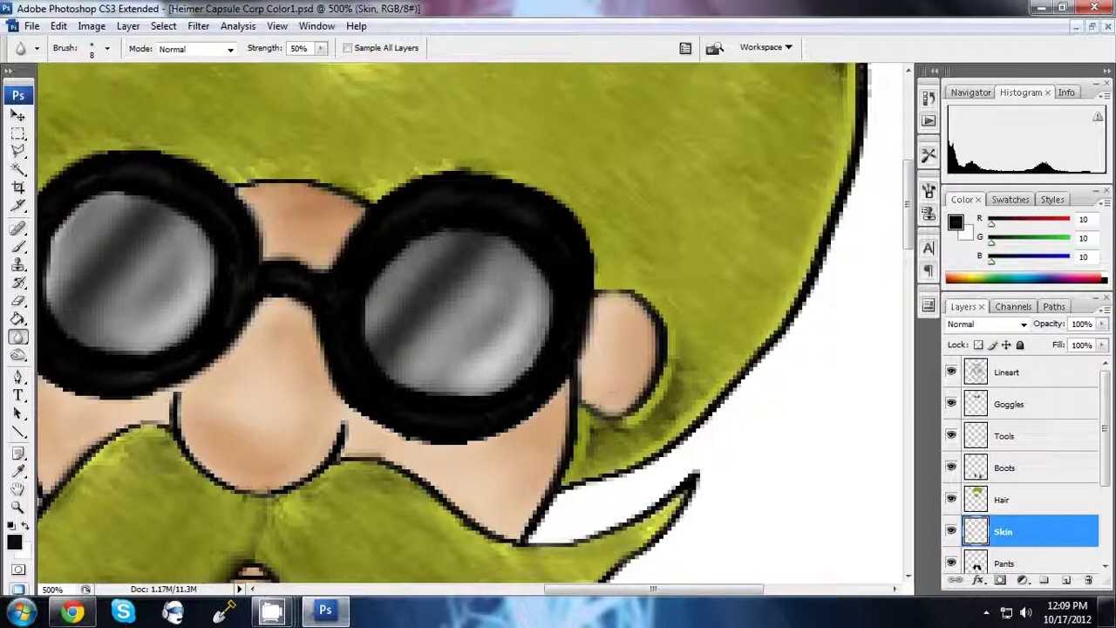
pyautogui.hotkey('ctrl', 'alt', '0')
pyautogui.moveTo(19, 337); pyautogui.dragTo(78, 336)
# - Set the Smudge brush to 10 px and select the Goggles layer
pyautogui.click(107, 48)
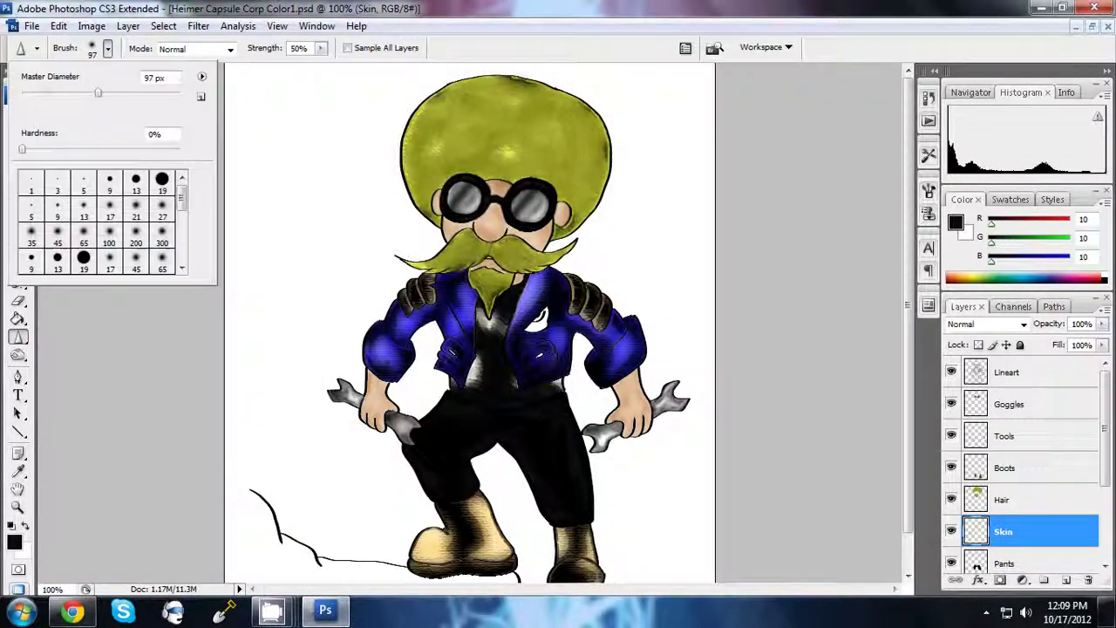
pyautogui.write('10')
pyautogui.press('Return')
pyautogui.keyDown('ctrl'); pyautogui.keyDown('alt'); pyautogui.rightClick(475, 187); pyautogui.keyUp('alt'); pyautogui.keyUp('ctrl')
pyautogui.scroll(1, 475, 188)
pyautogui.scroll(2, 476, 187)
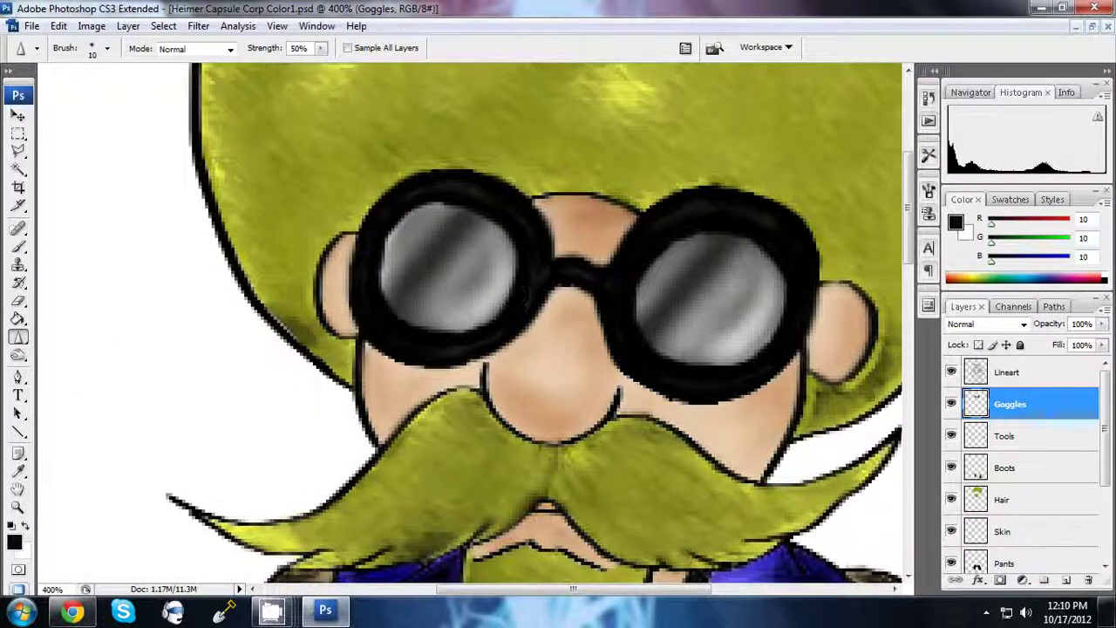
pyautogui.keyDown('ctrl'); pyautogui.keyDown('alt'); pyautogui.rightClick(440, 337); pyautogui.keyUp('alt'); pyautogui.keyUp('ctrl')
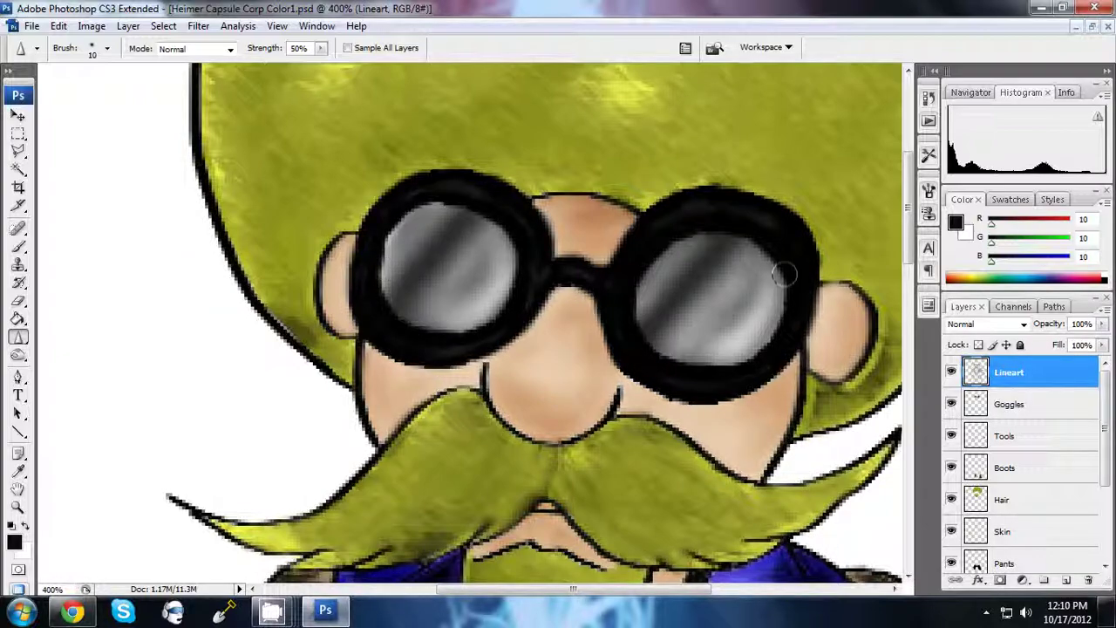
pyautogui.keyDown('ctrl'); pyautogui.keyDown('alt'); pyautogui.rightClick(659, 355); pyautogui.keyUp('alt'); pyautogui.keyUp('ctrl')
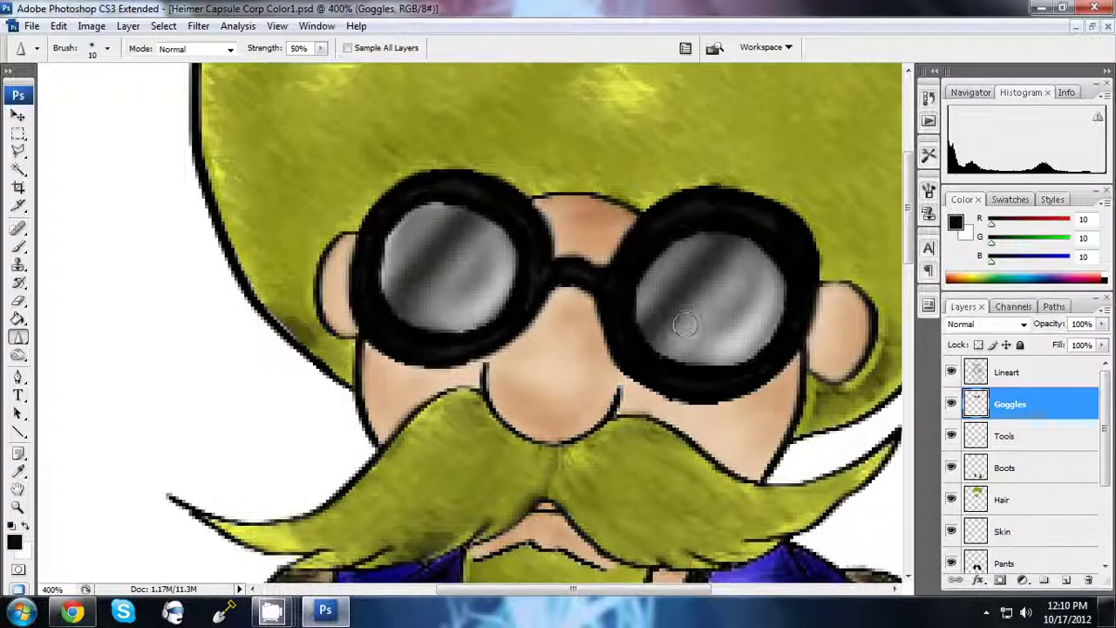
# - Switch to the Brush, pick the Hair then Lineart layer, and adjust the zoom
pyautogui.press('b')
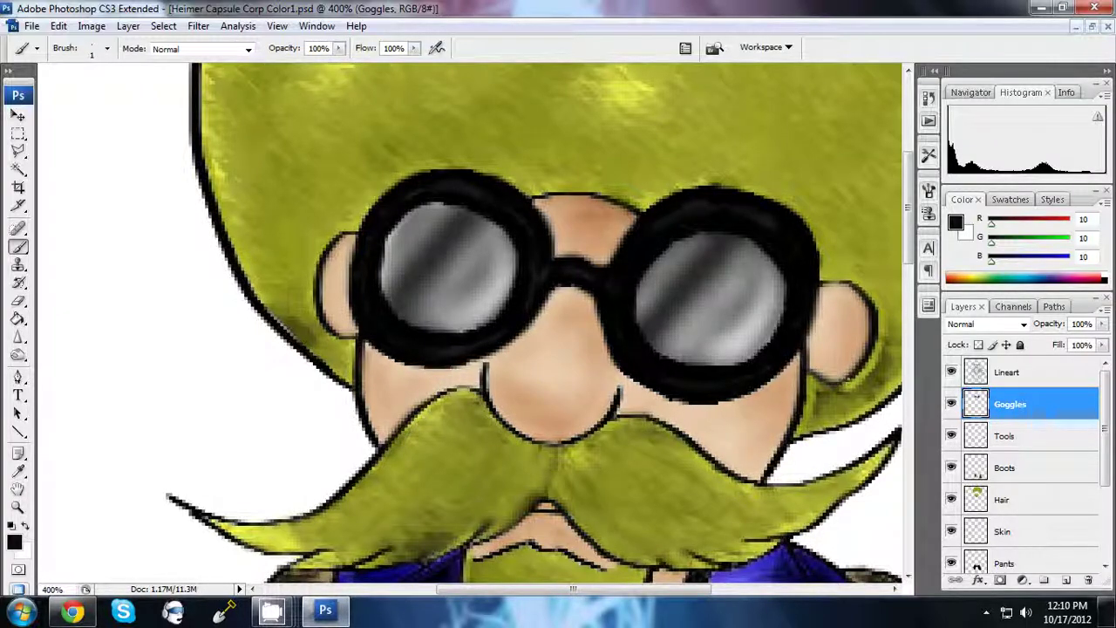
pyautogui.keyDown('ctrl'); pyautogui.keyDown('alt'); pyautogui.rightClick(833, 278); pyautogui.keyUp('alt'); pyautogui.keyUp('ctrl')
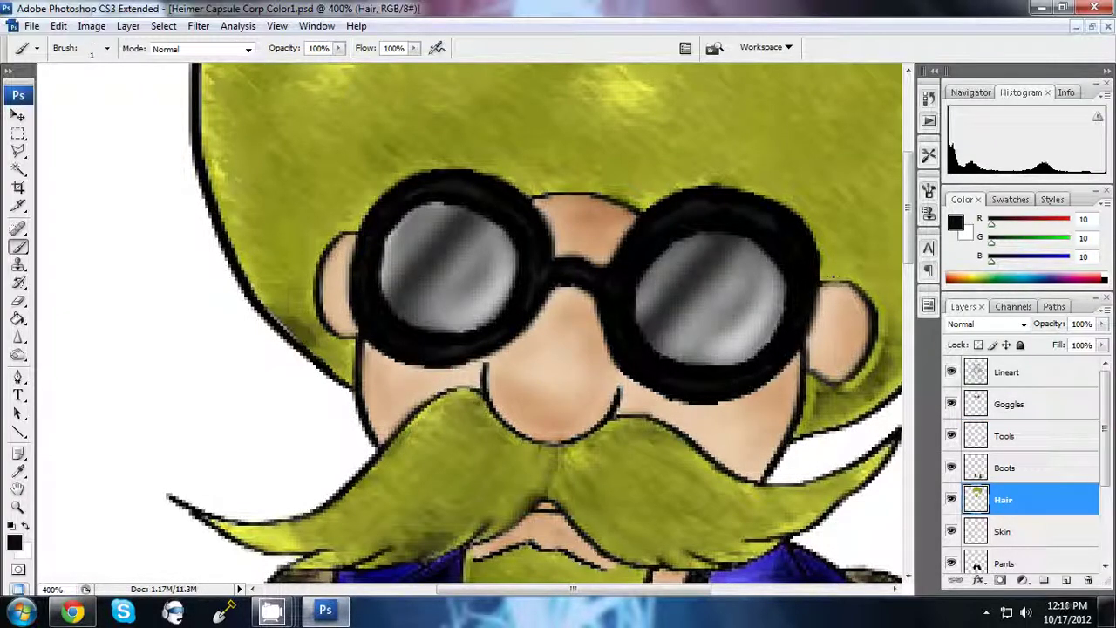
pyautogui.keyDown('ctrl'); pyautogui.keyDown('alt'); pyautogui.rightClick(443, 357); pyautogui.keyUp('alt'); pyautogui.keyUp('ctrl')
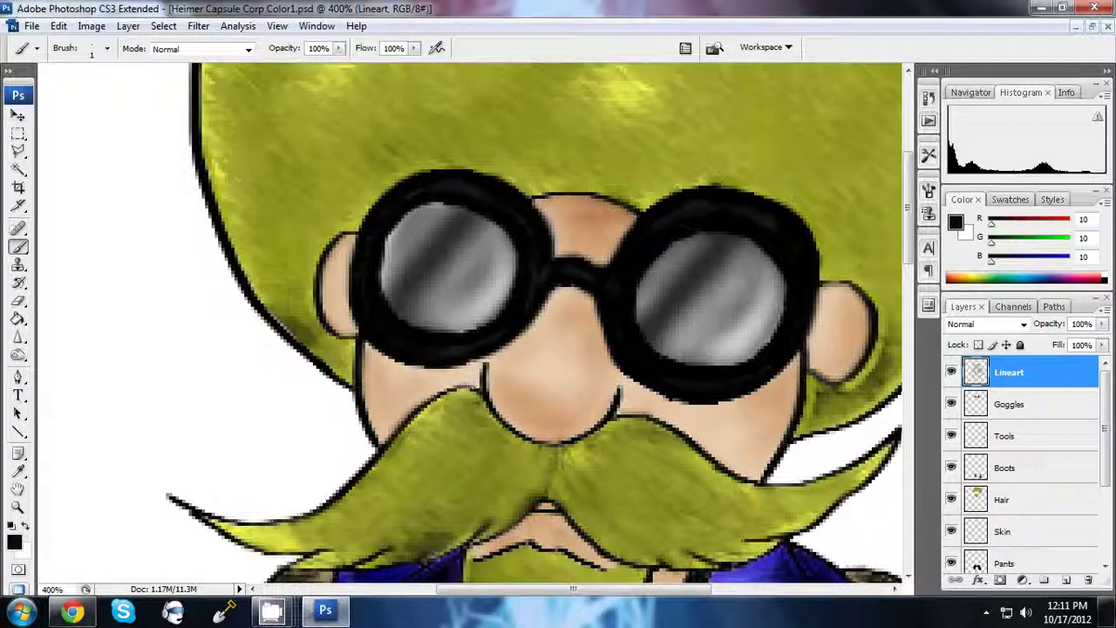
pyautogui.hotkey('ctrl', '-')
pyautogui.hotkey('ctrl', '-')
pyautogui.hotkey('ctrl', '-')
pyautogui.hotkey('ctrl', '+')
# - Type 'MORE TO COME SOON! NEXT UP : BACKGROUND & TOUCH UPS STAY TUNED!' at the top-left
pyautogui.press('t')
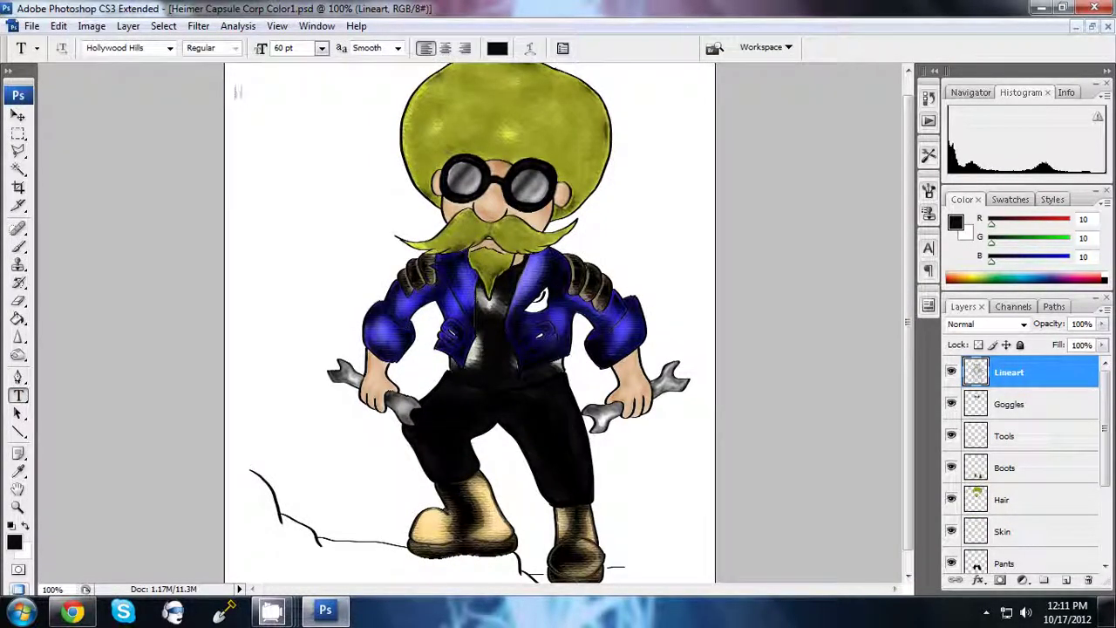
pyautogui.click(234, 91)
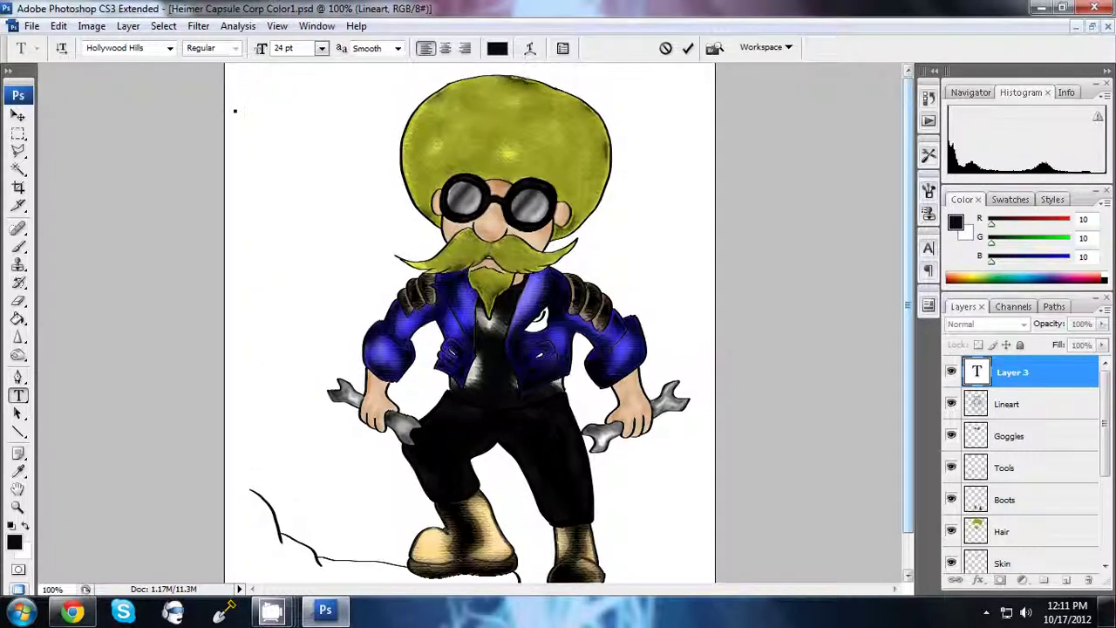
pyautogui.write('MORE TO COME SOON!')
pyautogui.press('Return')
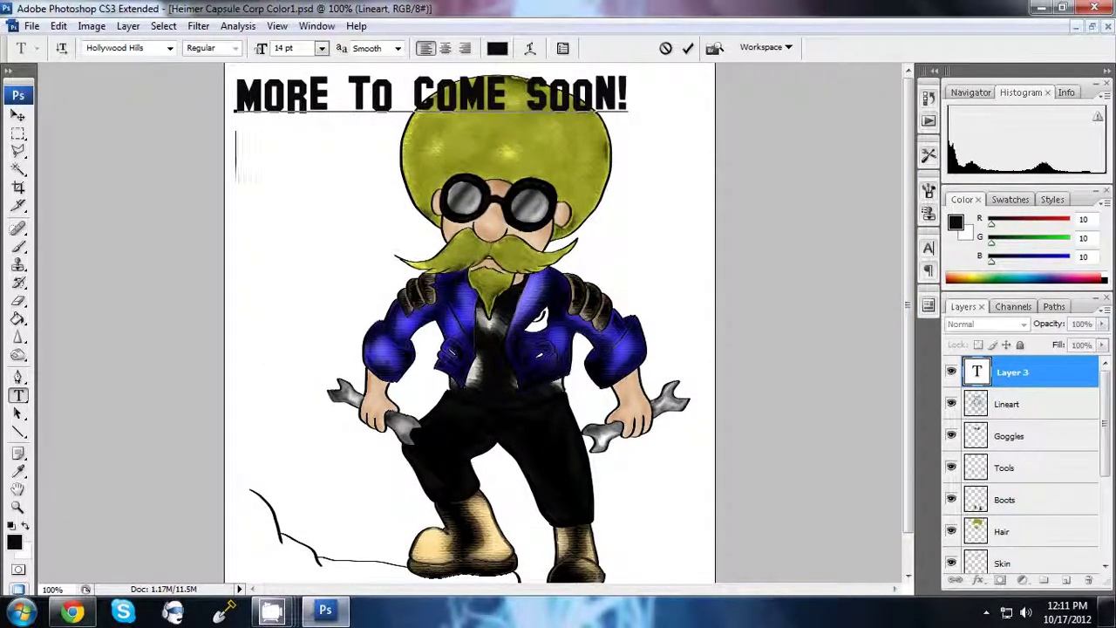
pyautogui.press('Return')
pyautogui.write('NEXT UP : BACKGROUND')
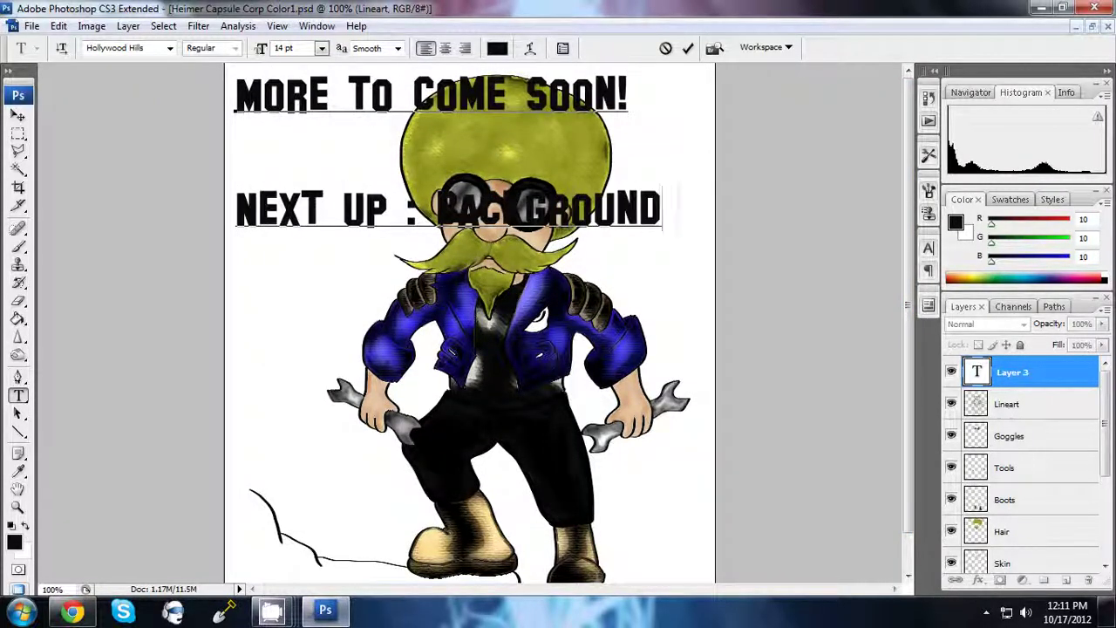
pyautogui.write(' &')
pyautogui.press('Return')
pyautogui.press('Return')
pyautogui.write('TOUCH UPS')
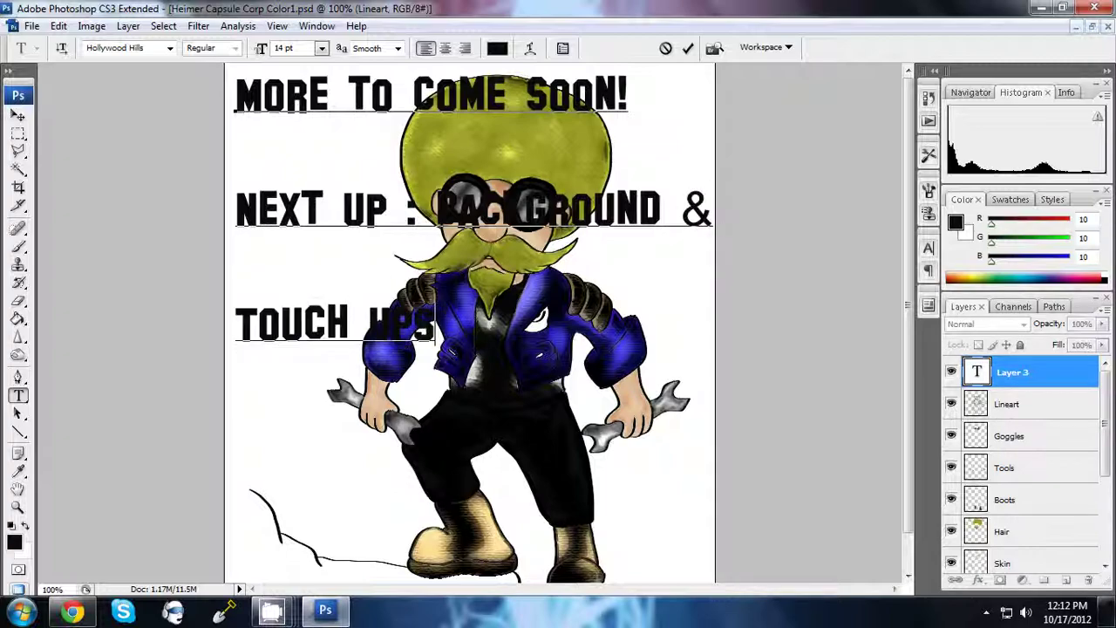
pyautogui.press('Return')
pyautogui.press('Return')
pyautogui.write('STAY')
pyautogui.press('Return')
pyautogui.write('TUNED!')
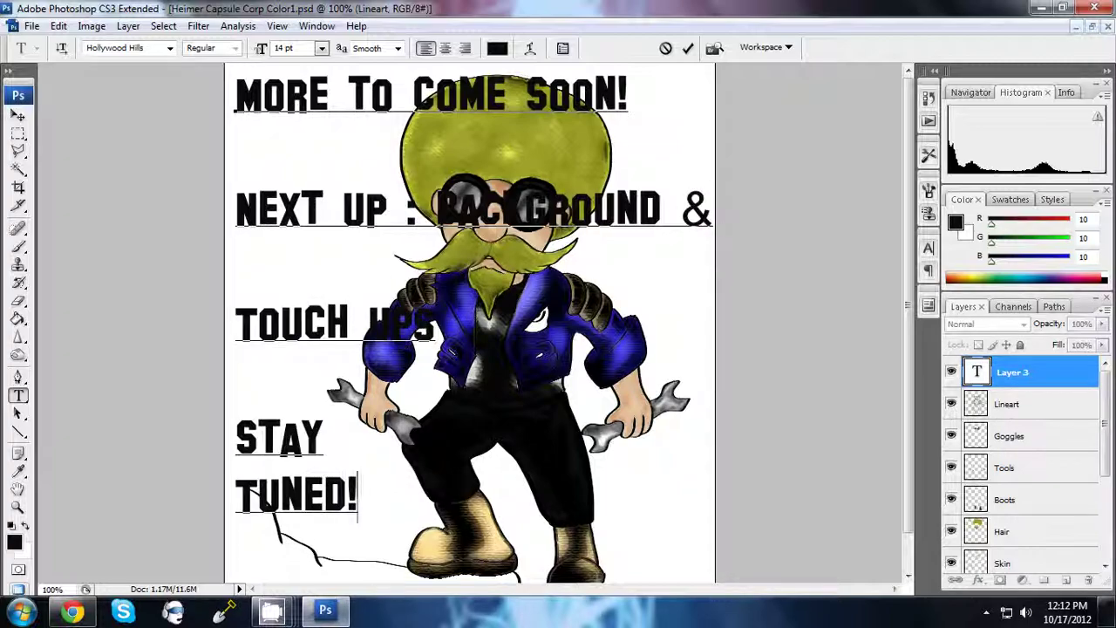